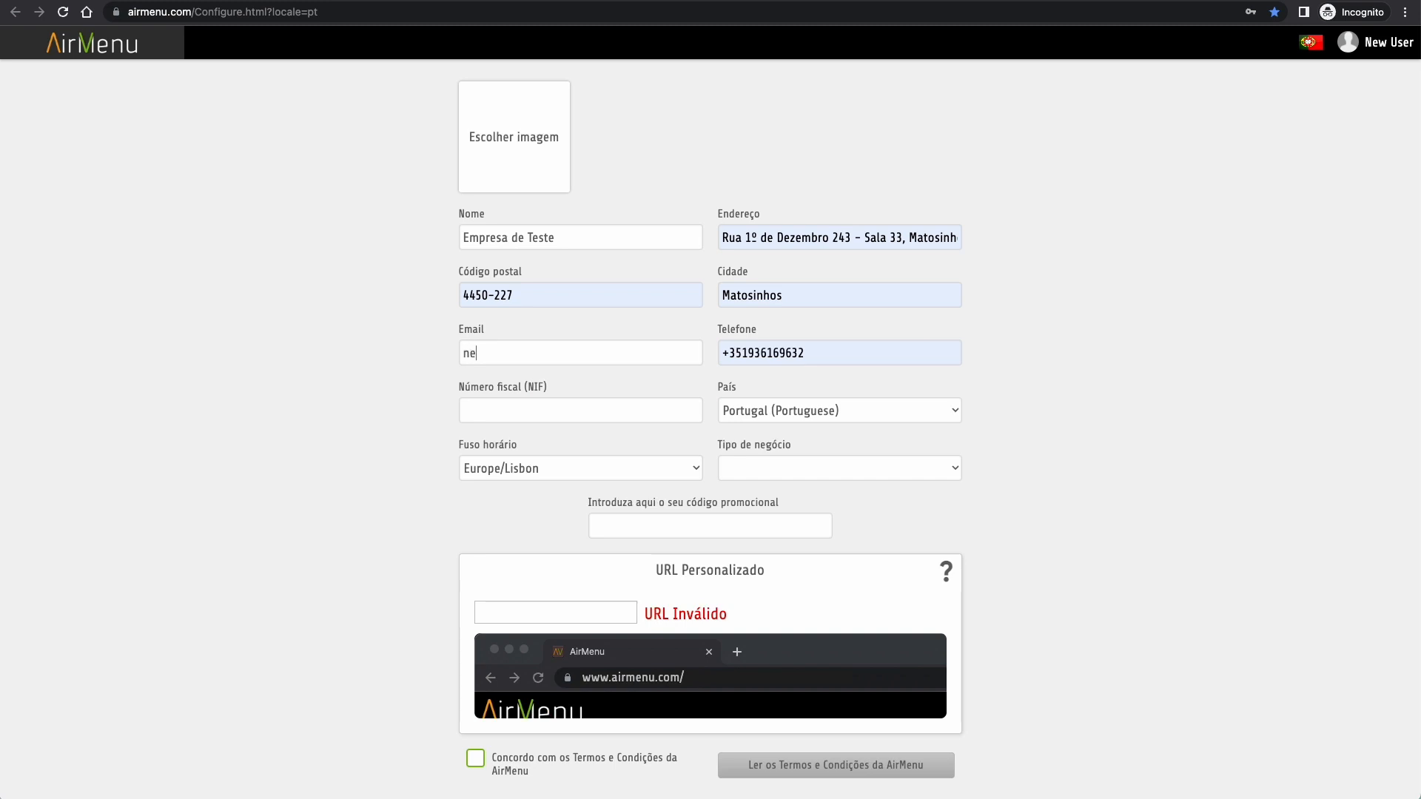
- Enter the account e-mail and replace the old phone number with the new one
double_click(789, 354)
key(Right)
key(BackSpace)
key(BackSpace)
key(BackSpace)
key(BackSpace)
key(BackSpace)
key(BackSpace)
key(BackSpace)
text(999999)
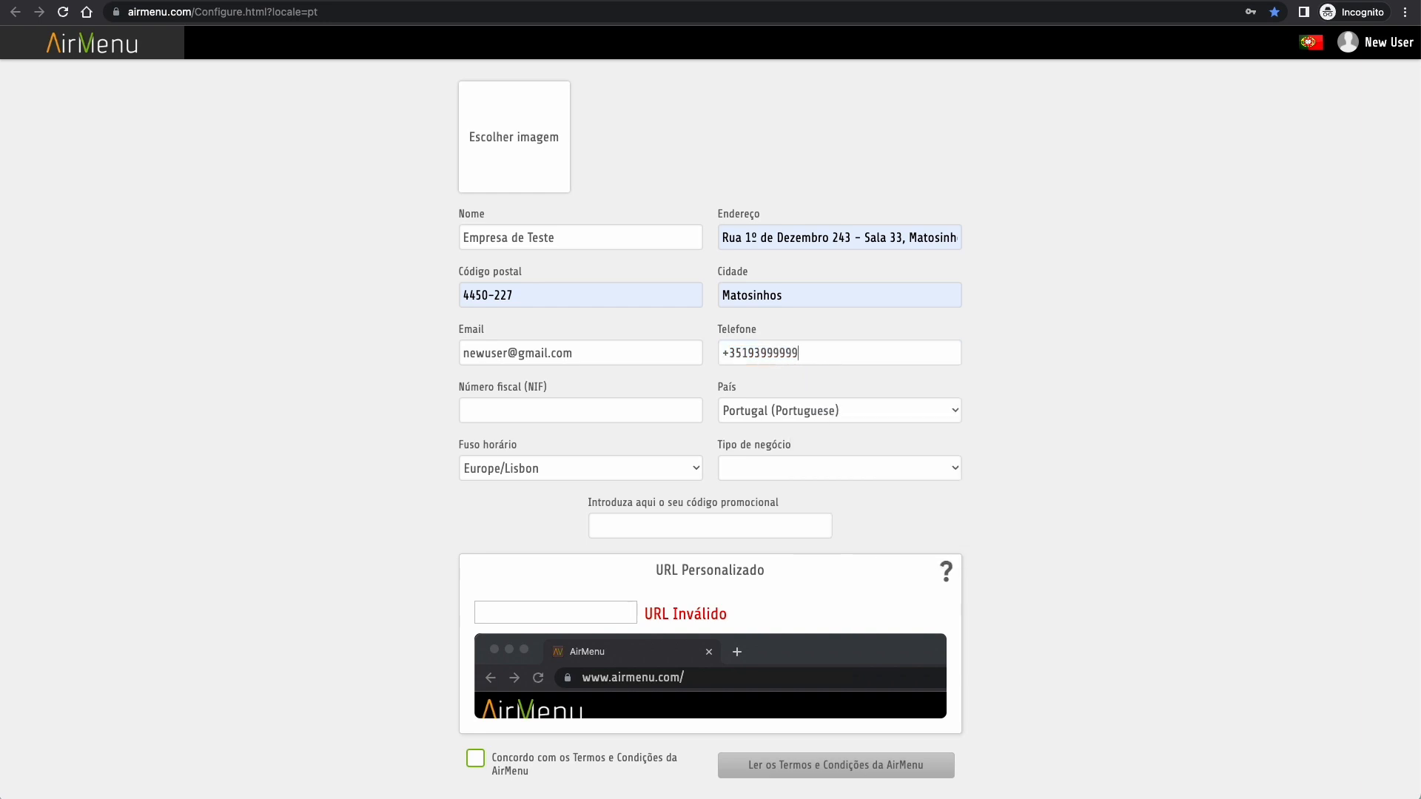
text(999999999)
- Choose Restaurante, enter custom URL empresadeteste1, accept the terms and confirm the registration
click(808, 472)
click(814, 525)
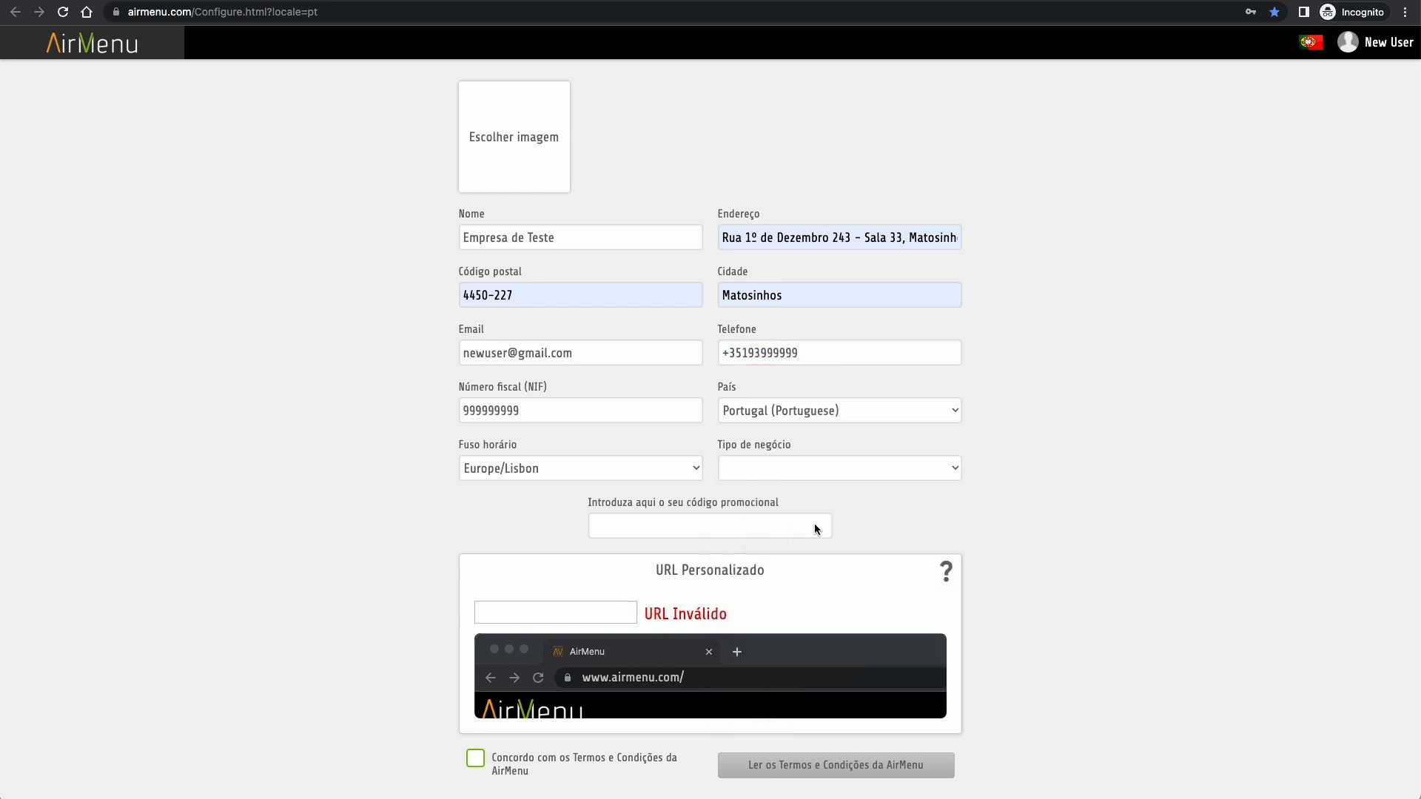
click(572, 612)
text(empresadeteste1)
click(476, 758)
scroll(480, 762, down, 2)
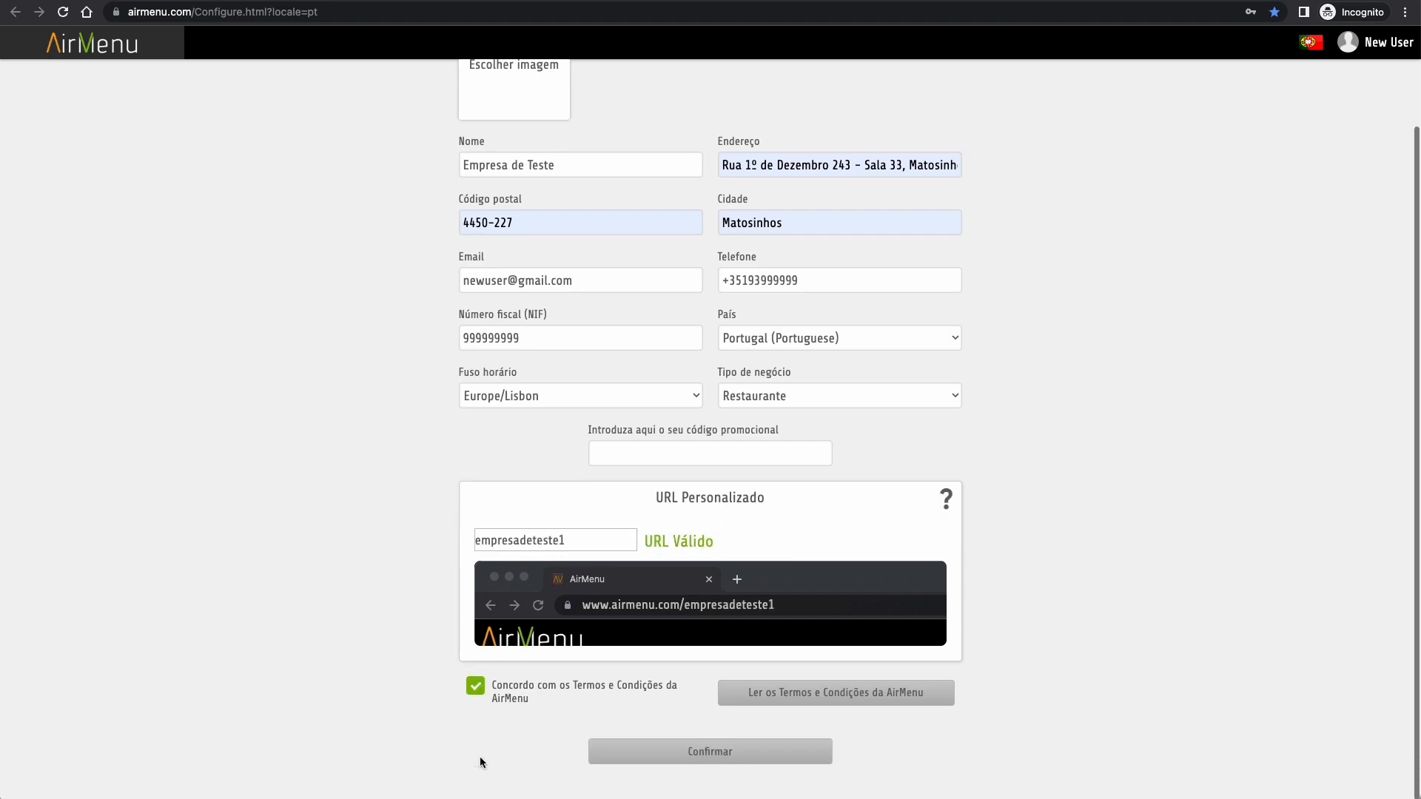
click(719, 753)
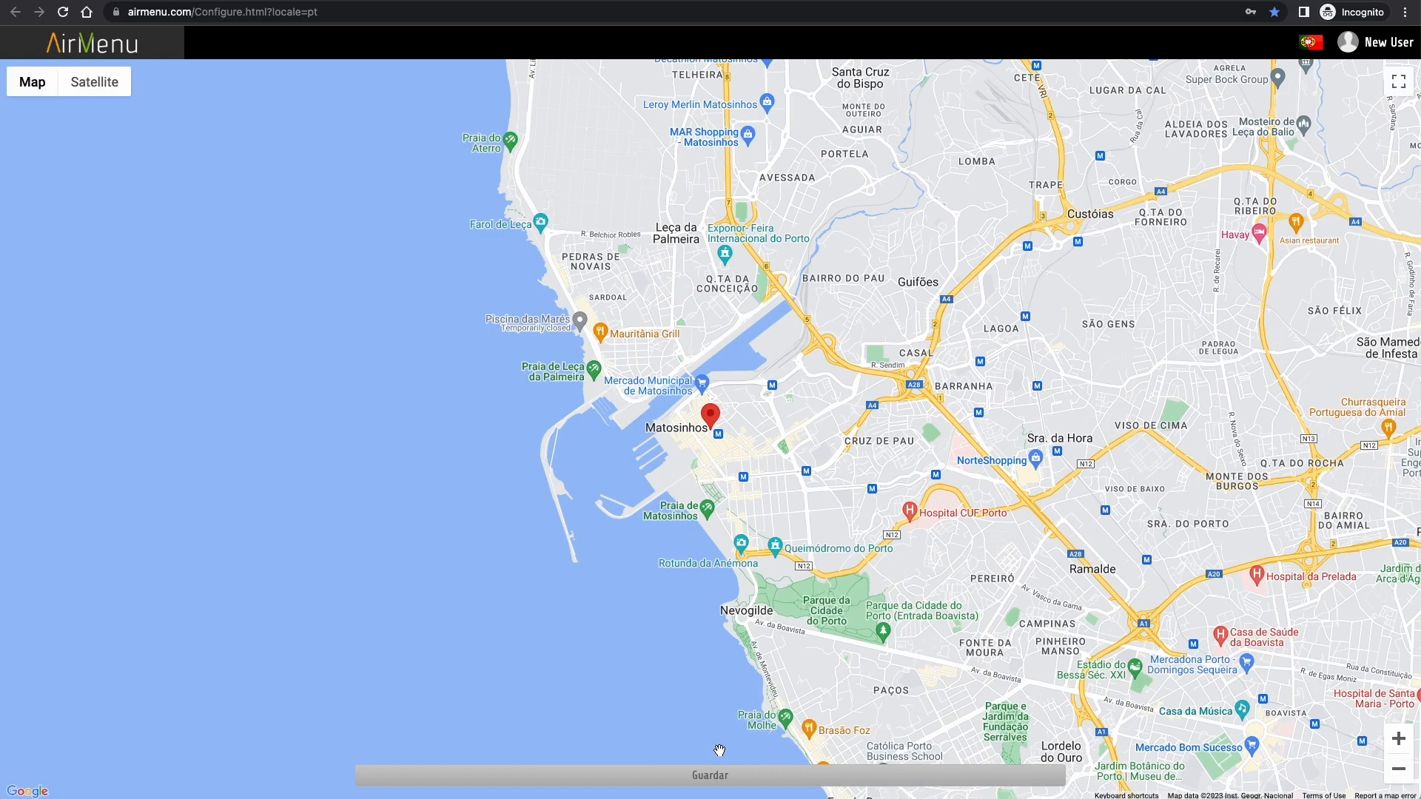
- Save the map position and go to Administrar > Grupos de Utilizadores
click(704, 777)
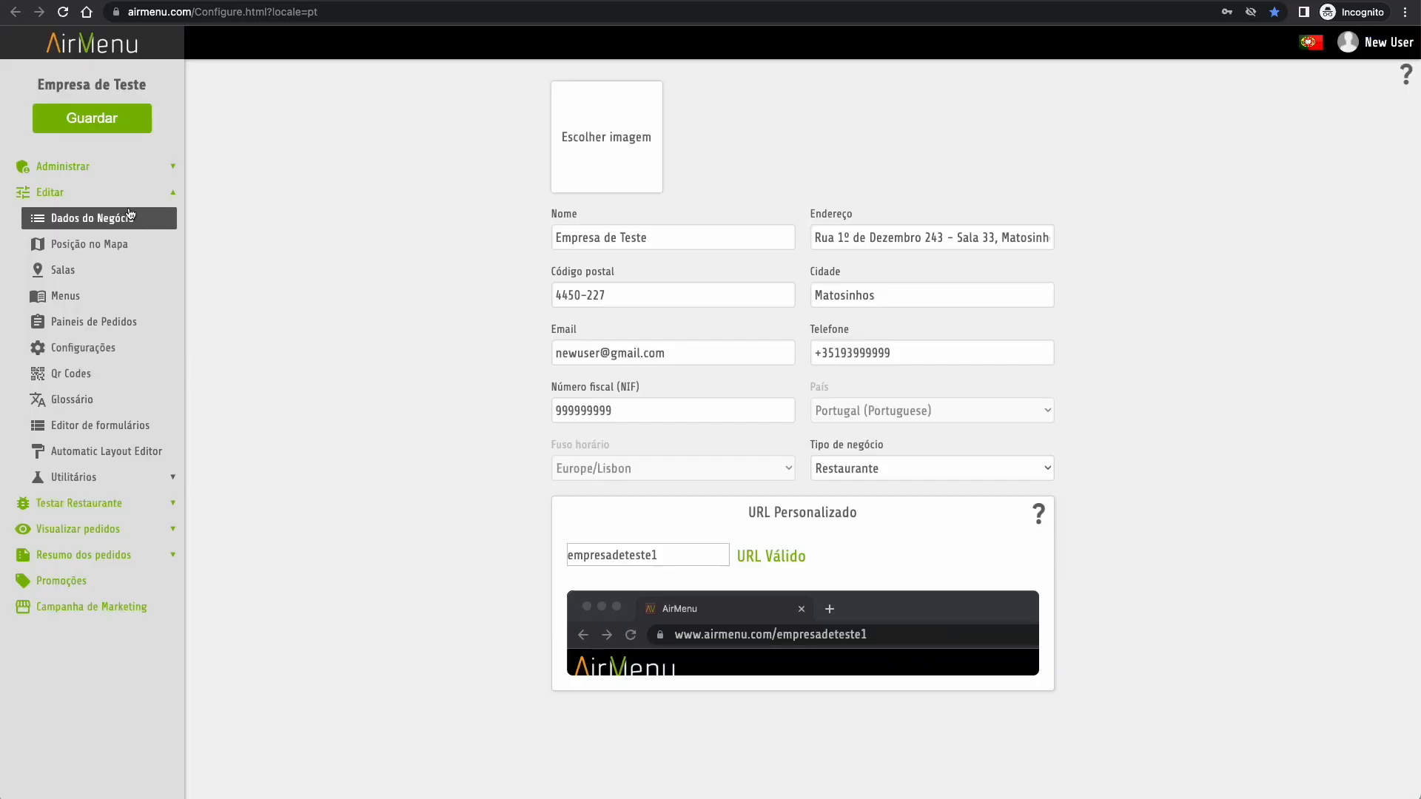
click(87, 165)
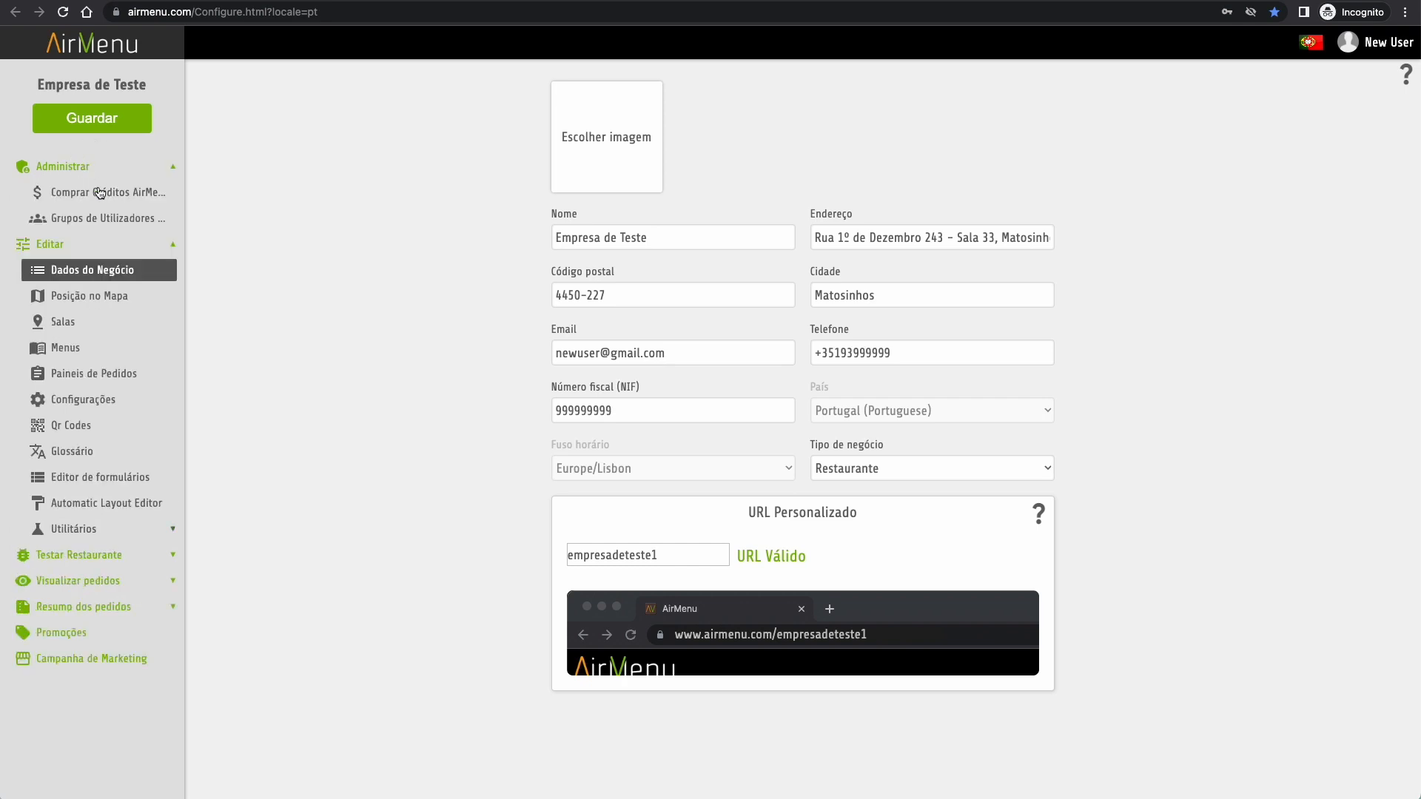
click(101, 221)
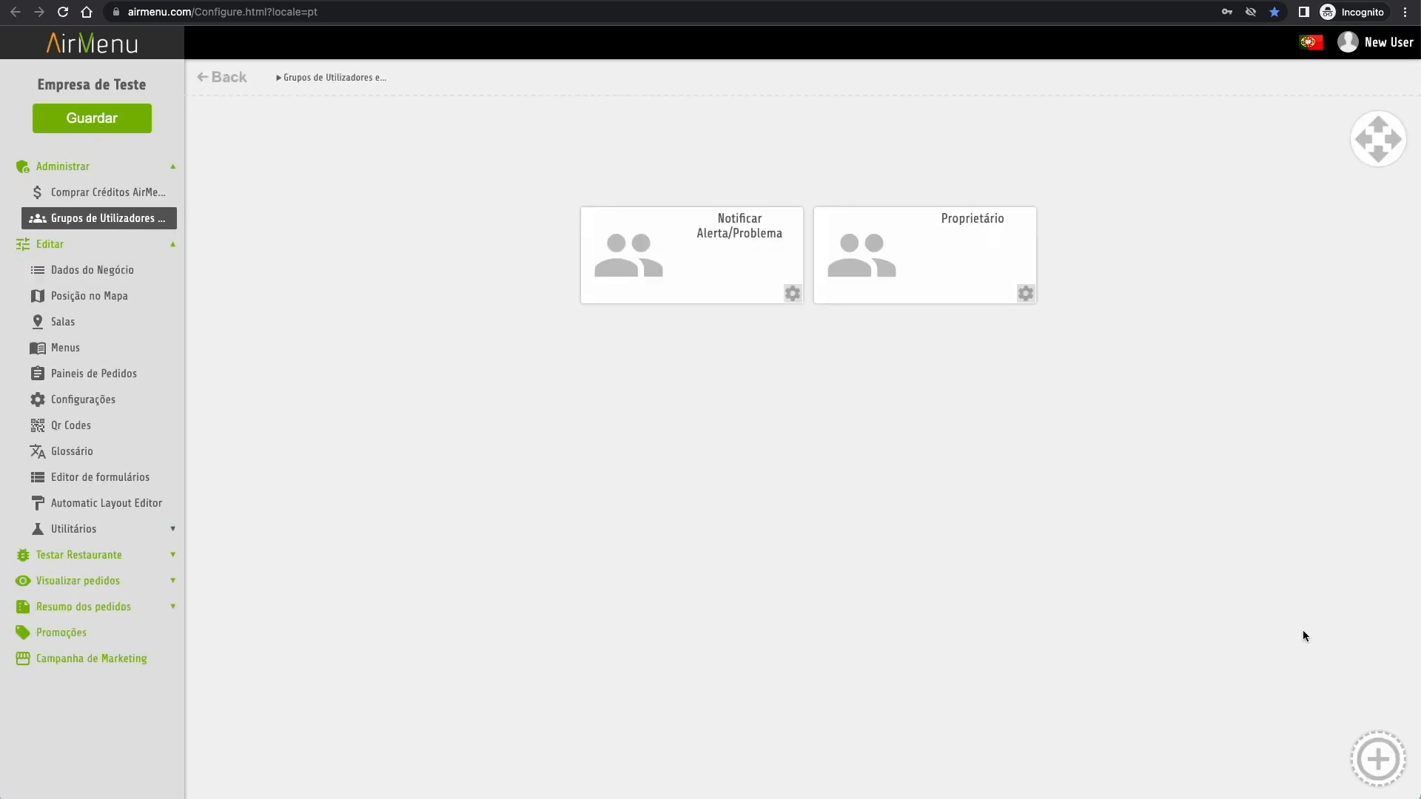
- Add a new group named Funcionários and add the user by e-mail as its member
click(1381, 767)
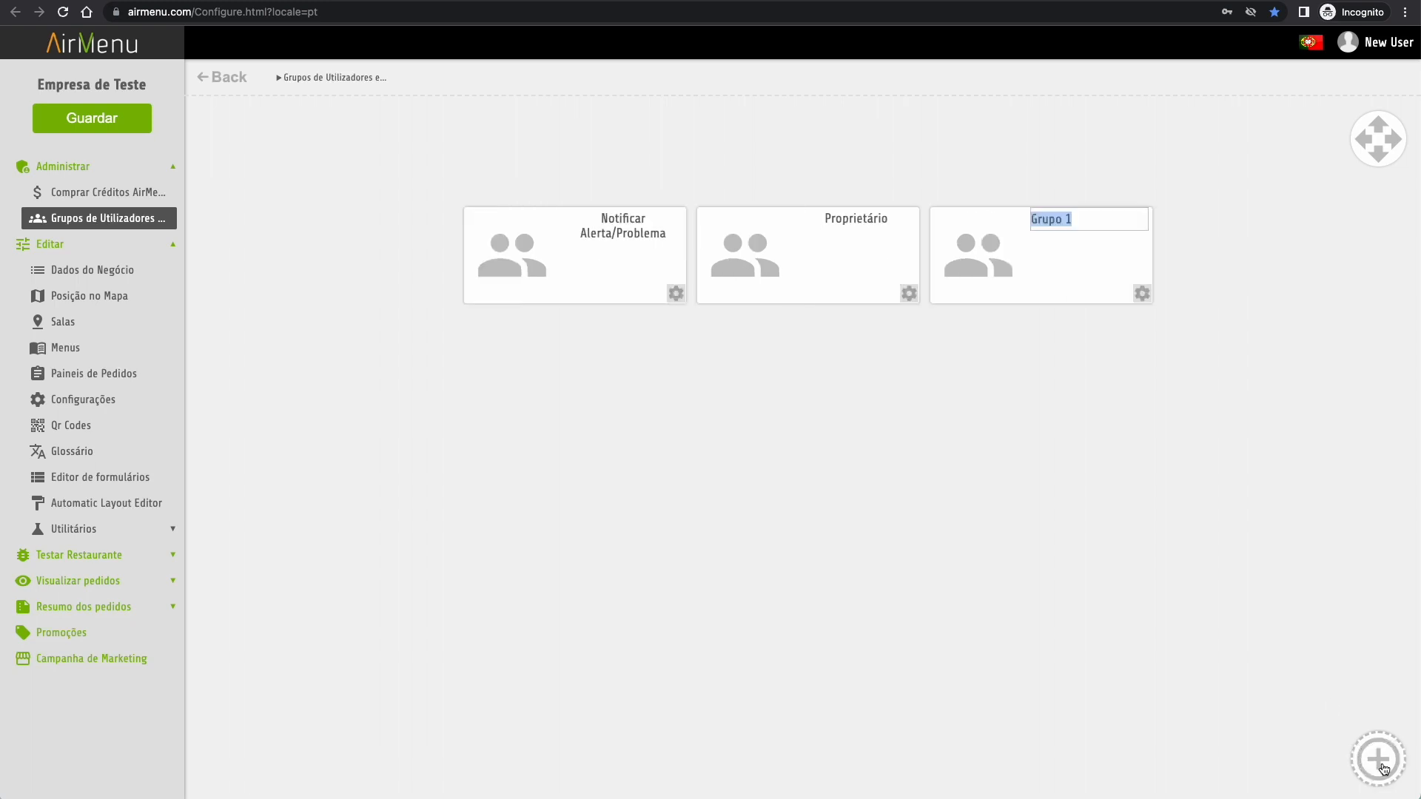
text(Funcionários)
key(Return)
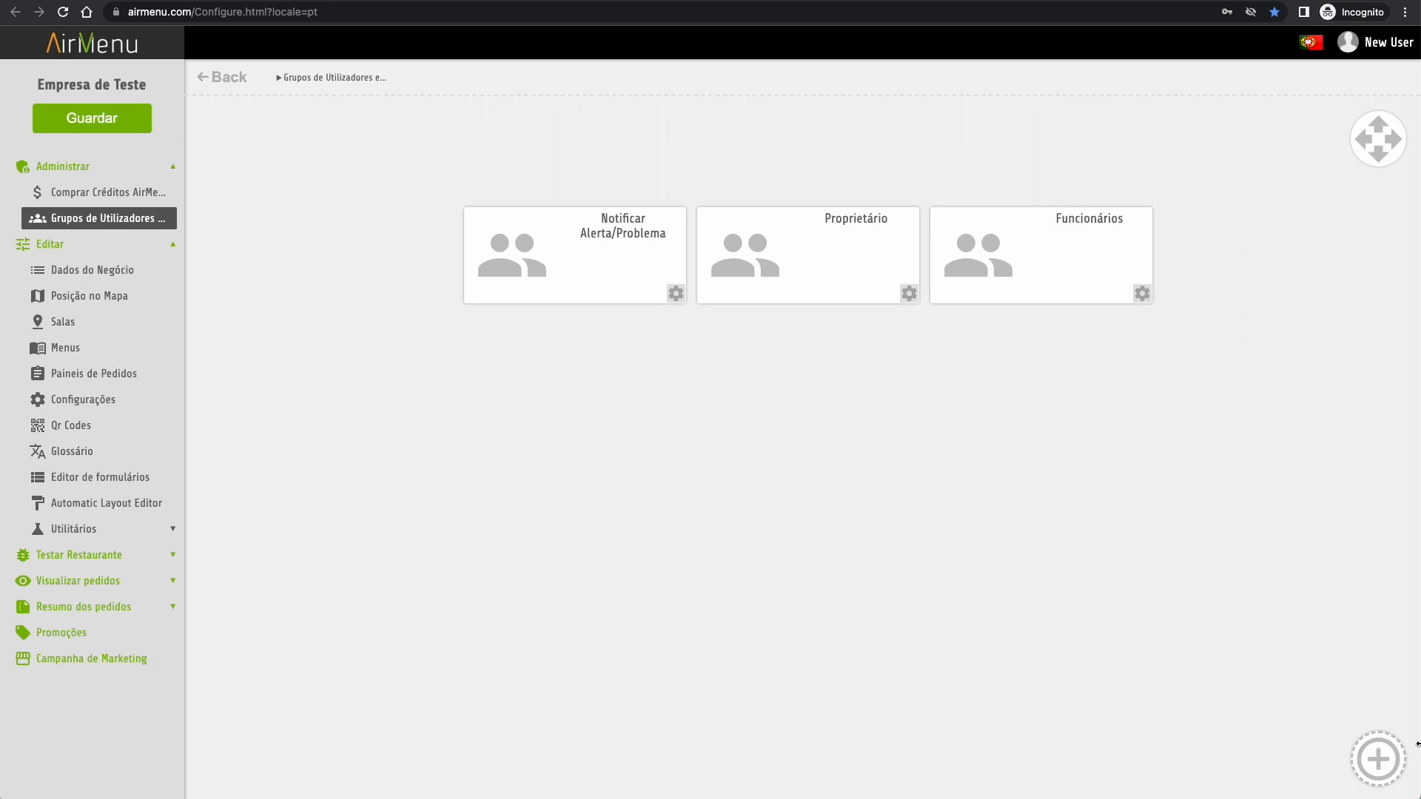
click(1052, 250)
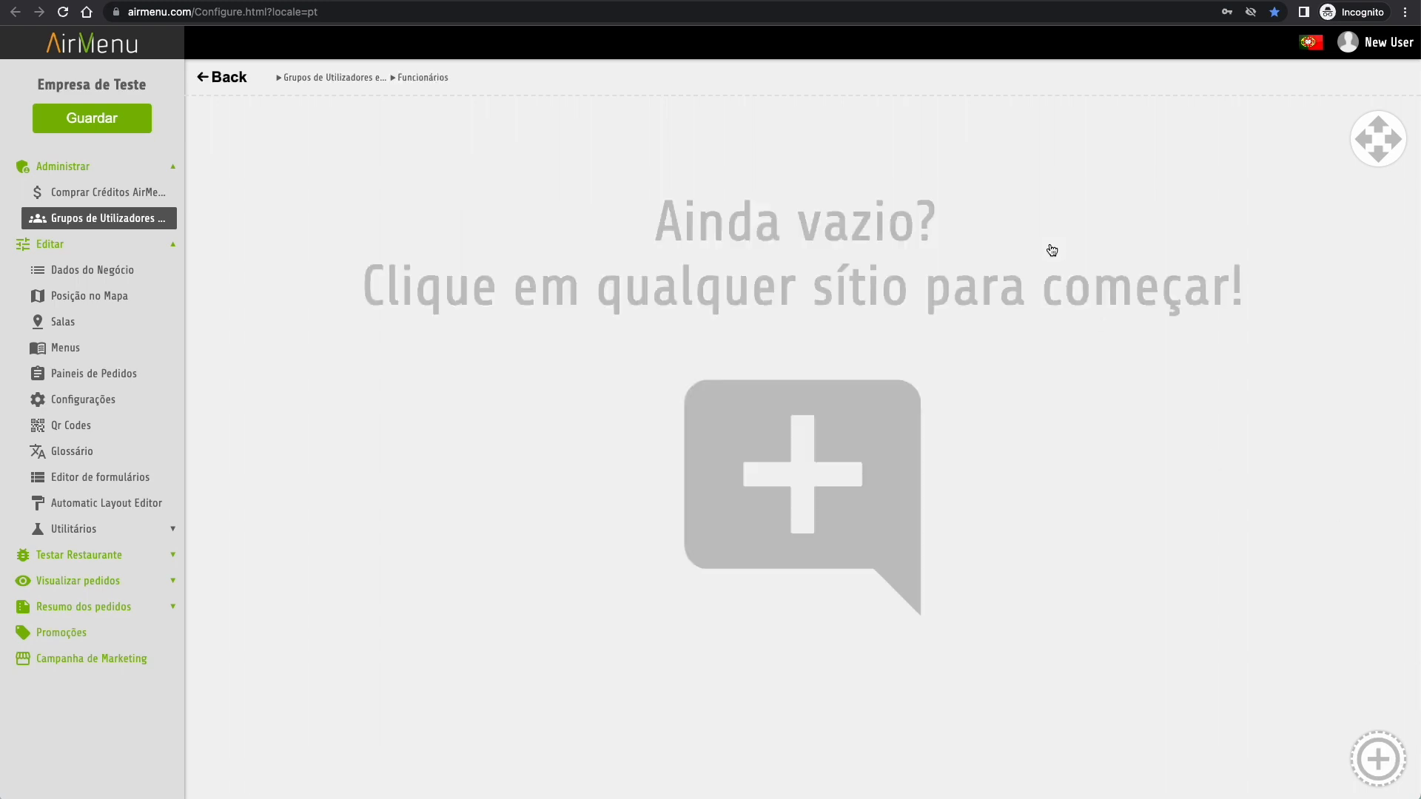
click(787, 477)
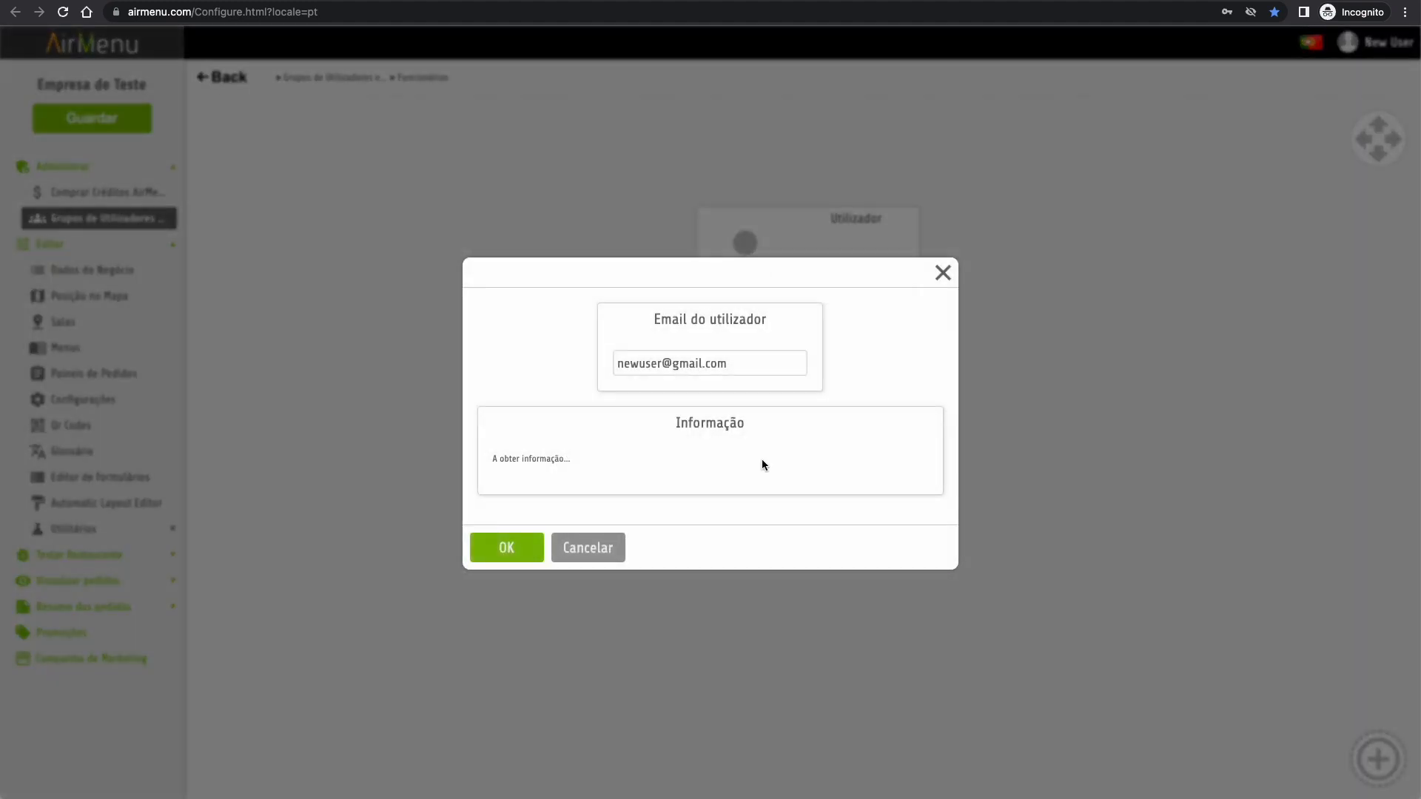
click(507, 551)
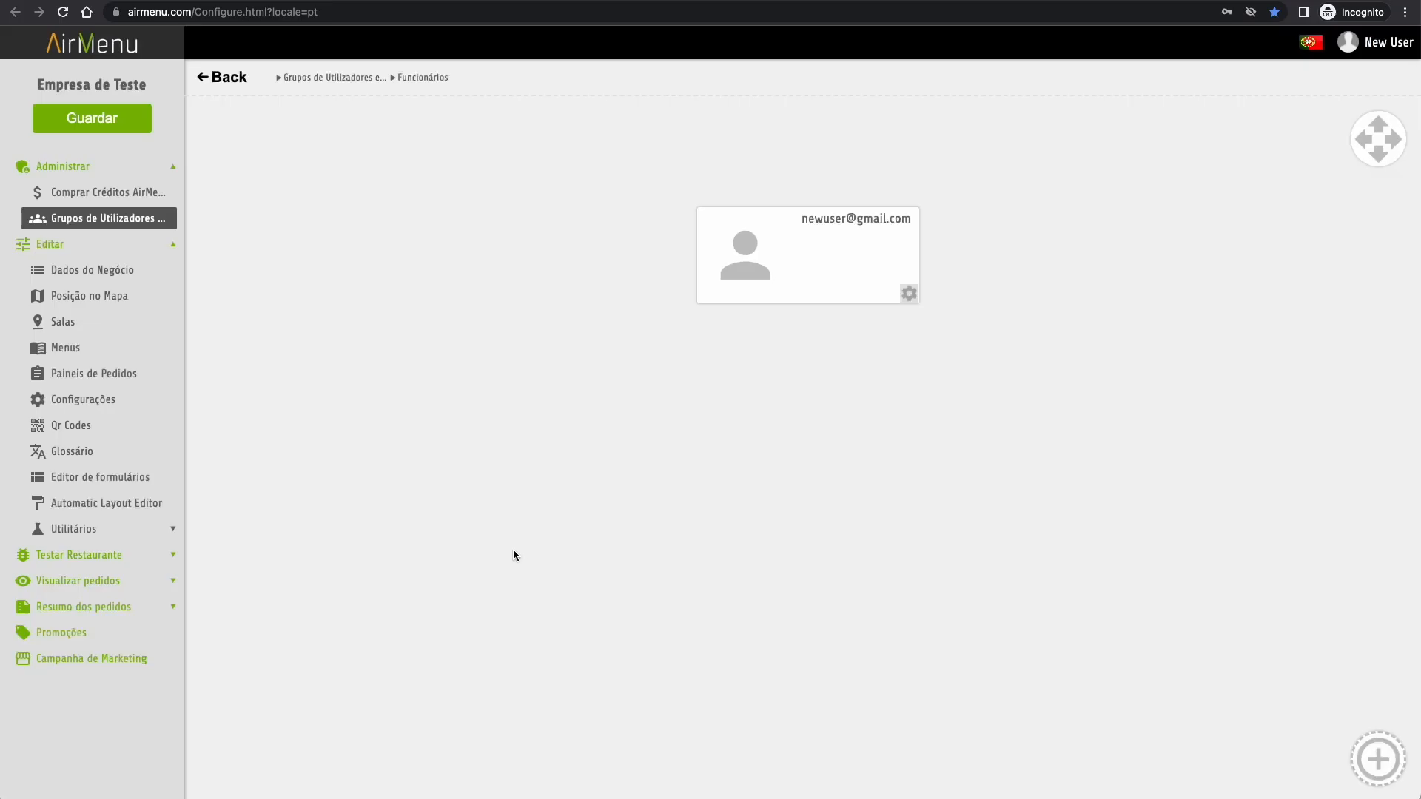
click(237, 79)
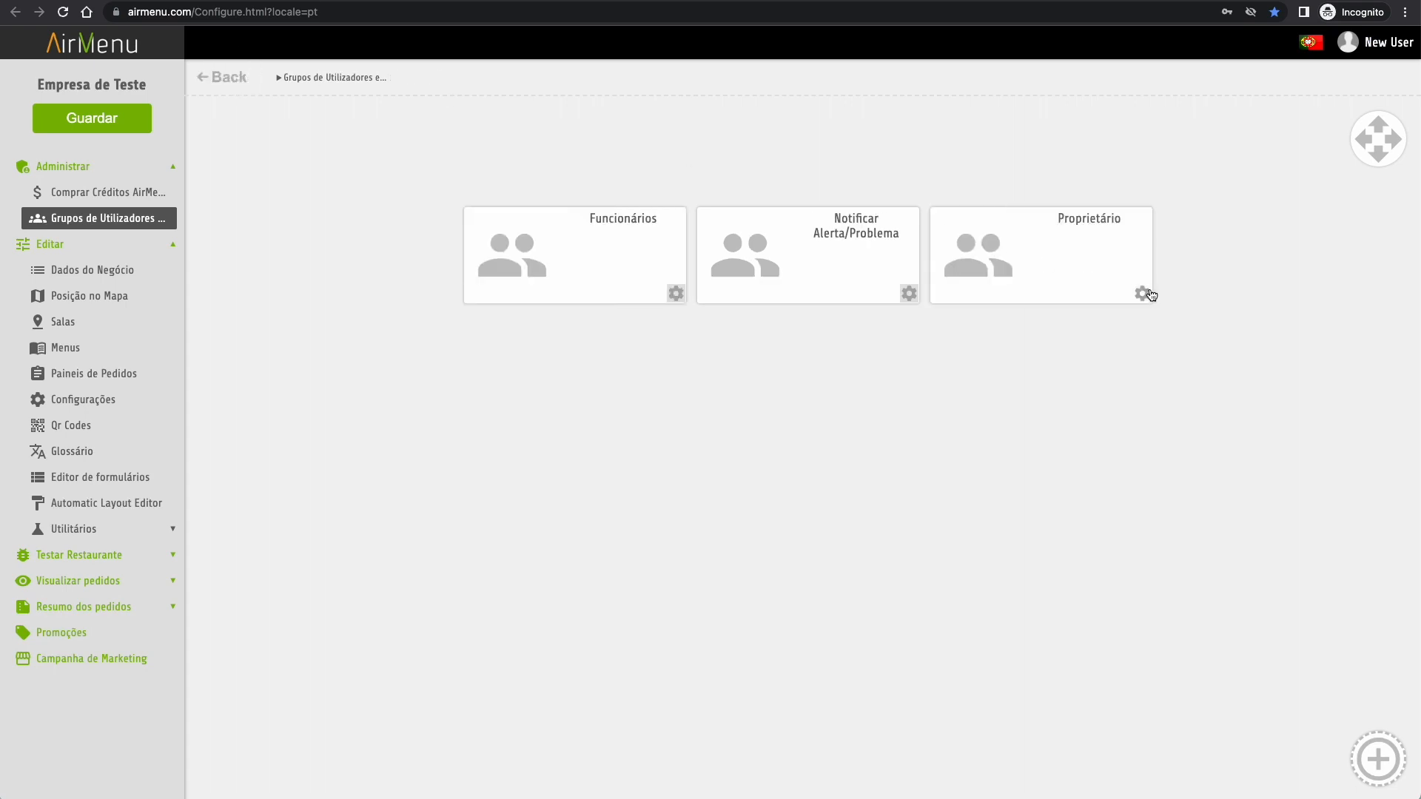
- Grant Funcionários the Frontoffice privilege with Geral as allowed panel; leave Proprietário unchanged
click(675, 293)
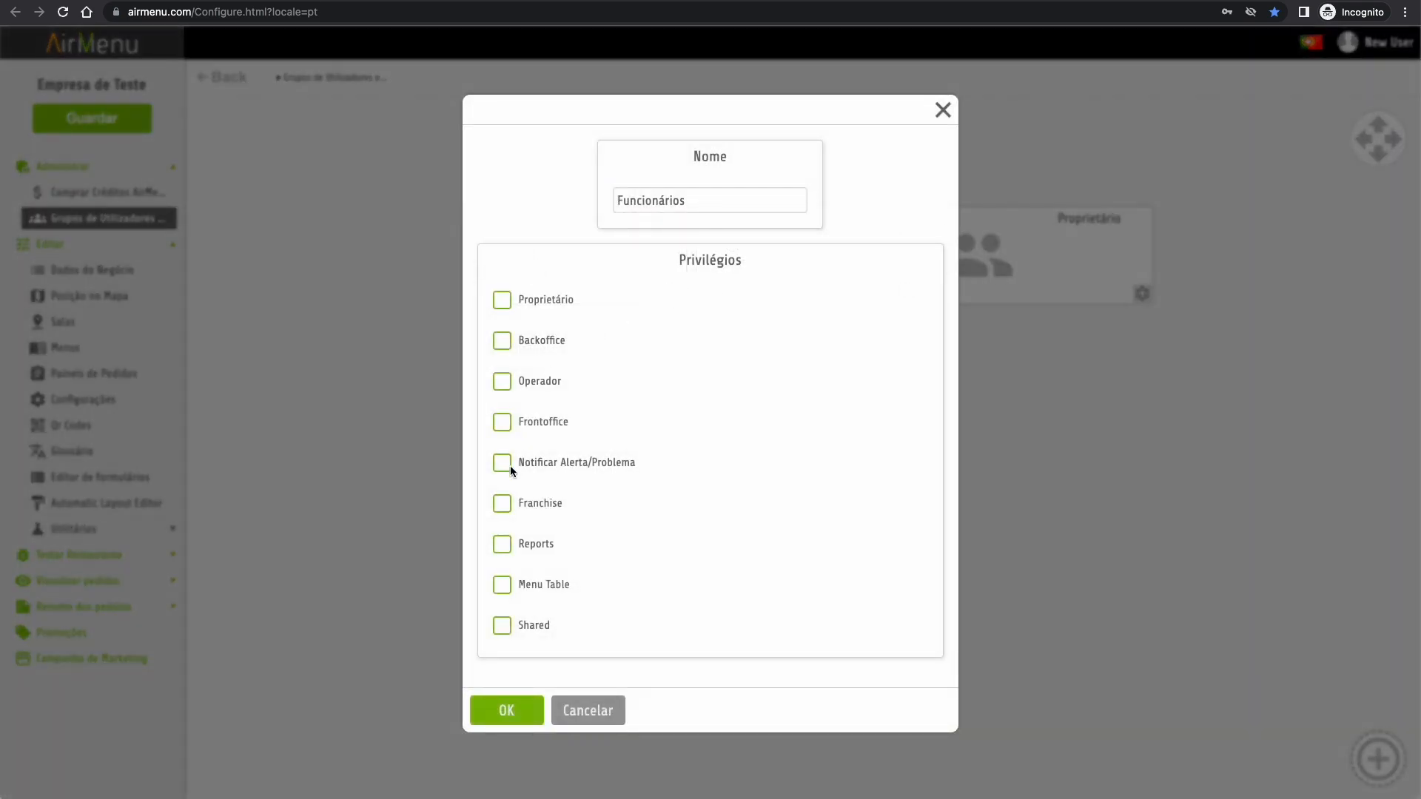
click(502, 423)
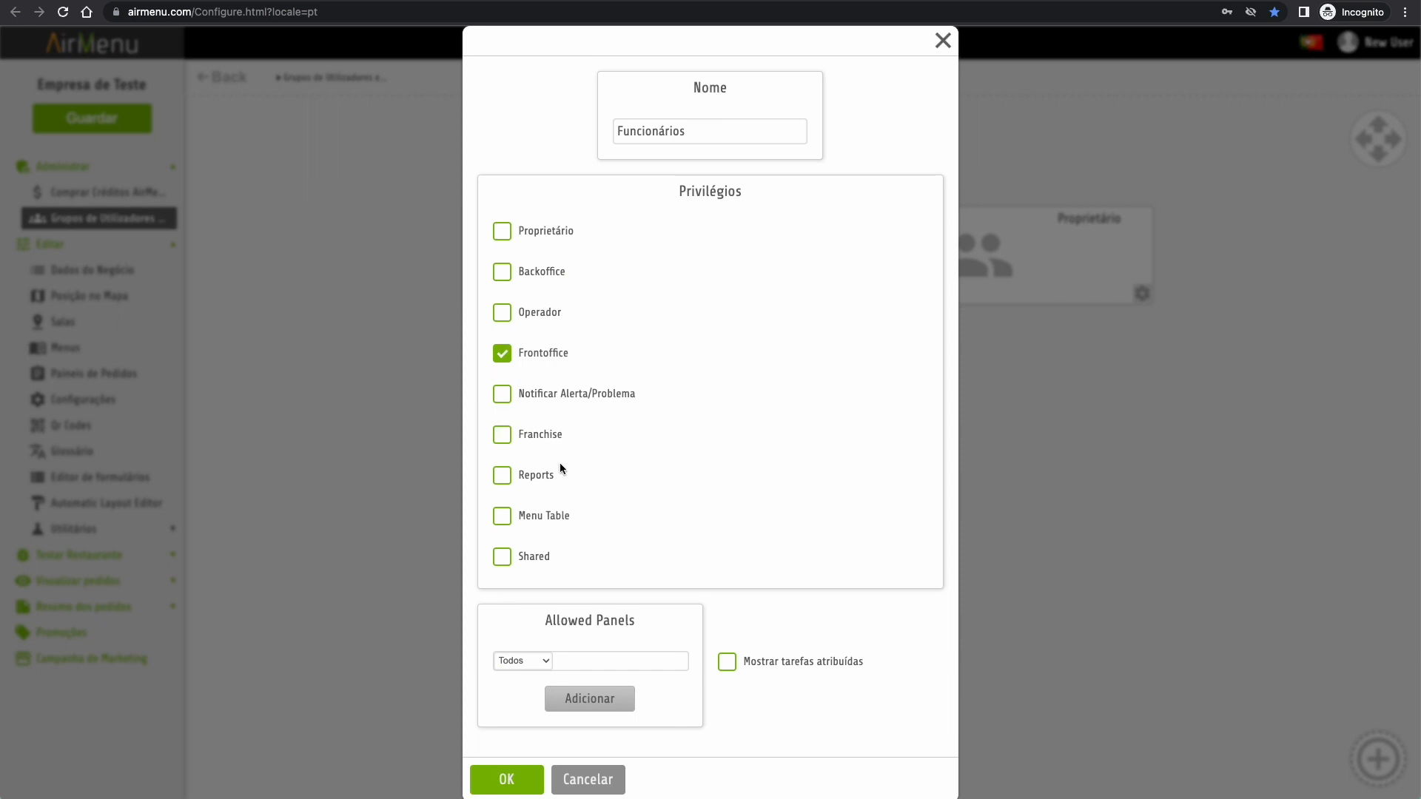
click(542, 657)
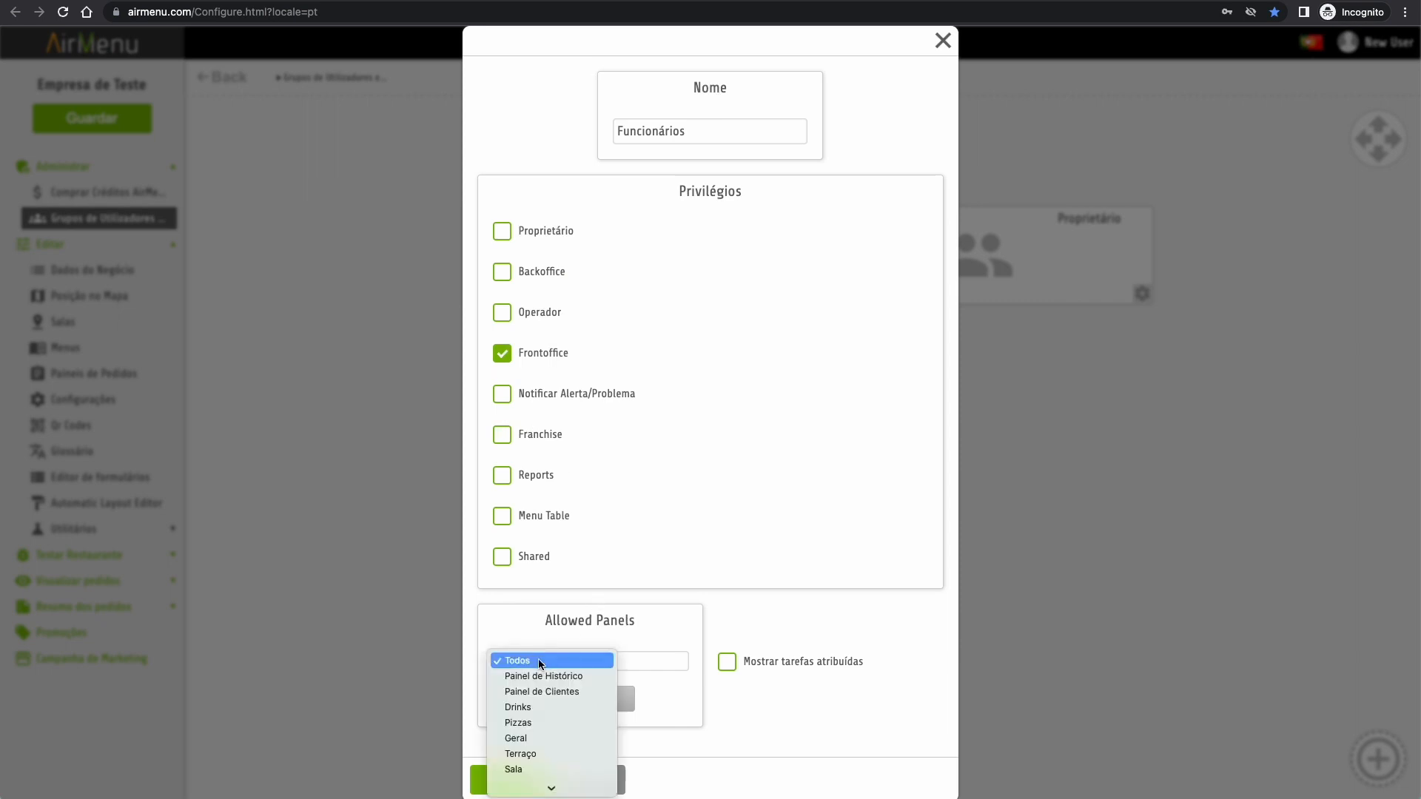
click(540, 735)
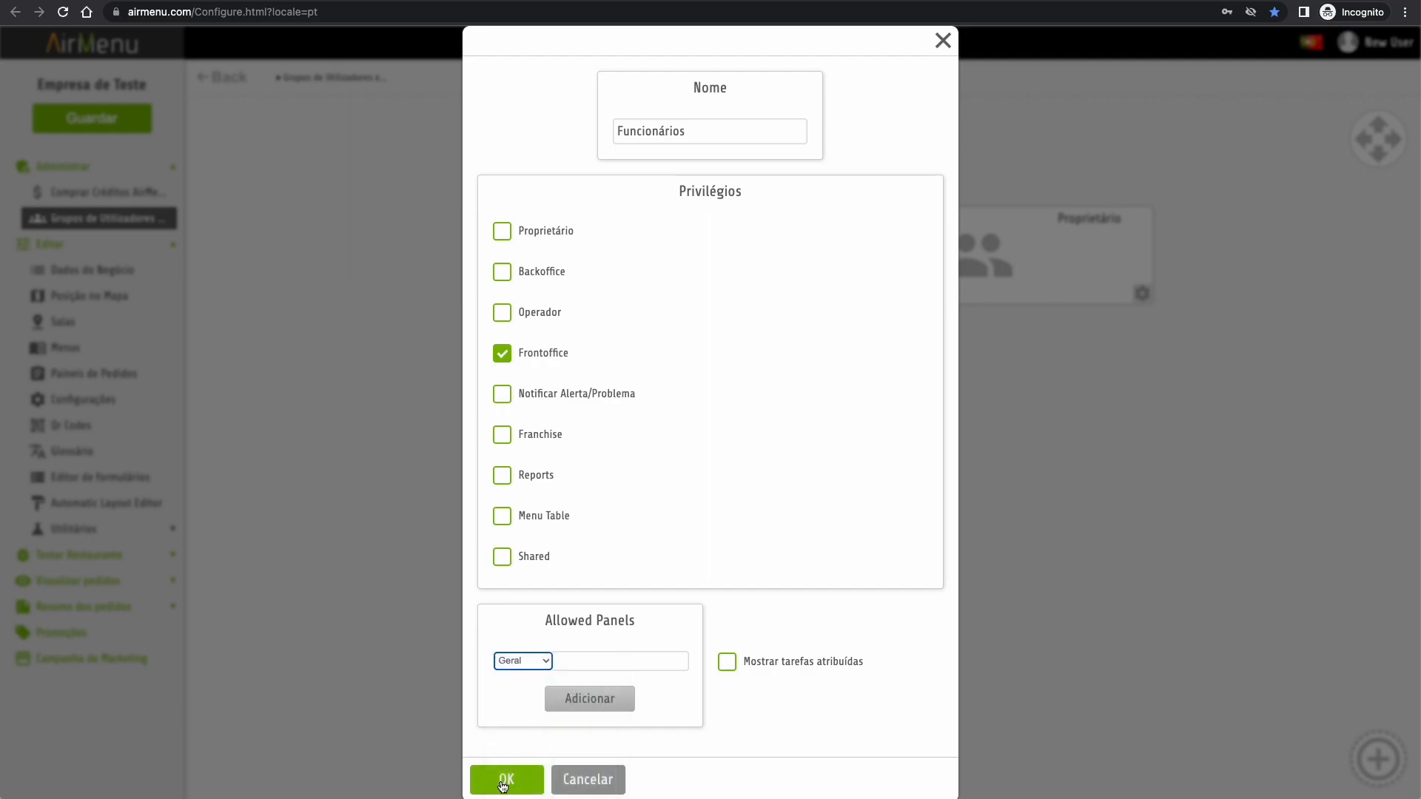
click(503, 783)
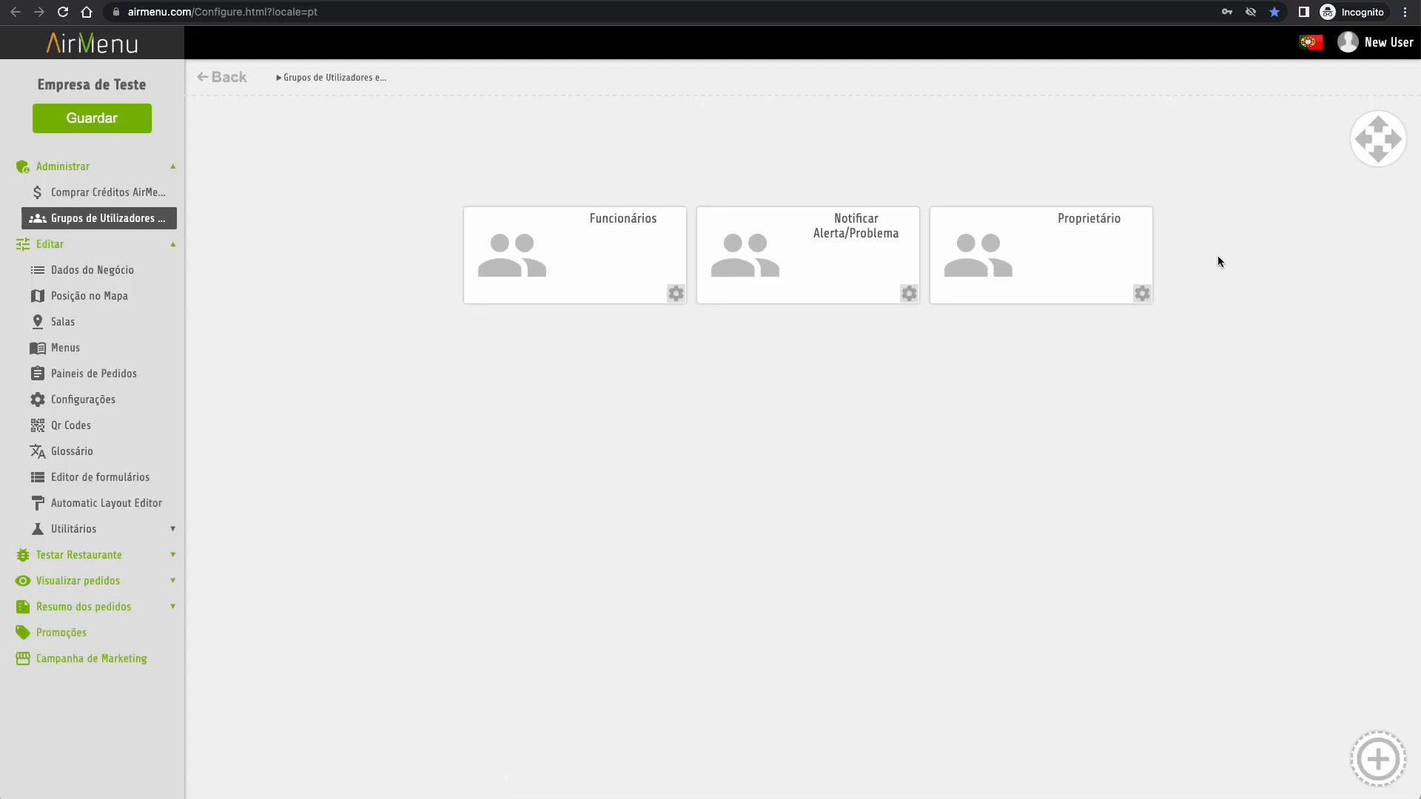
click(1142, 294)
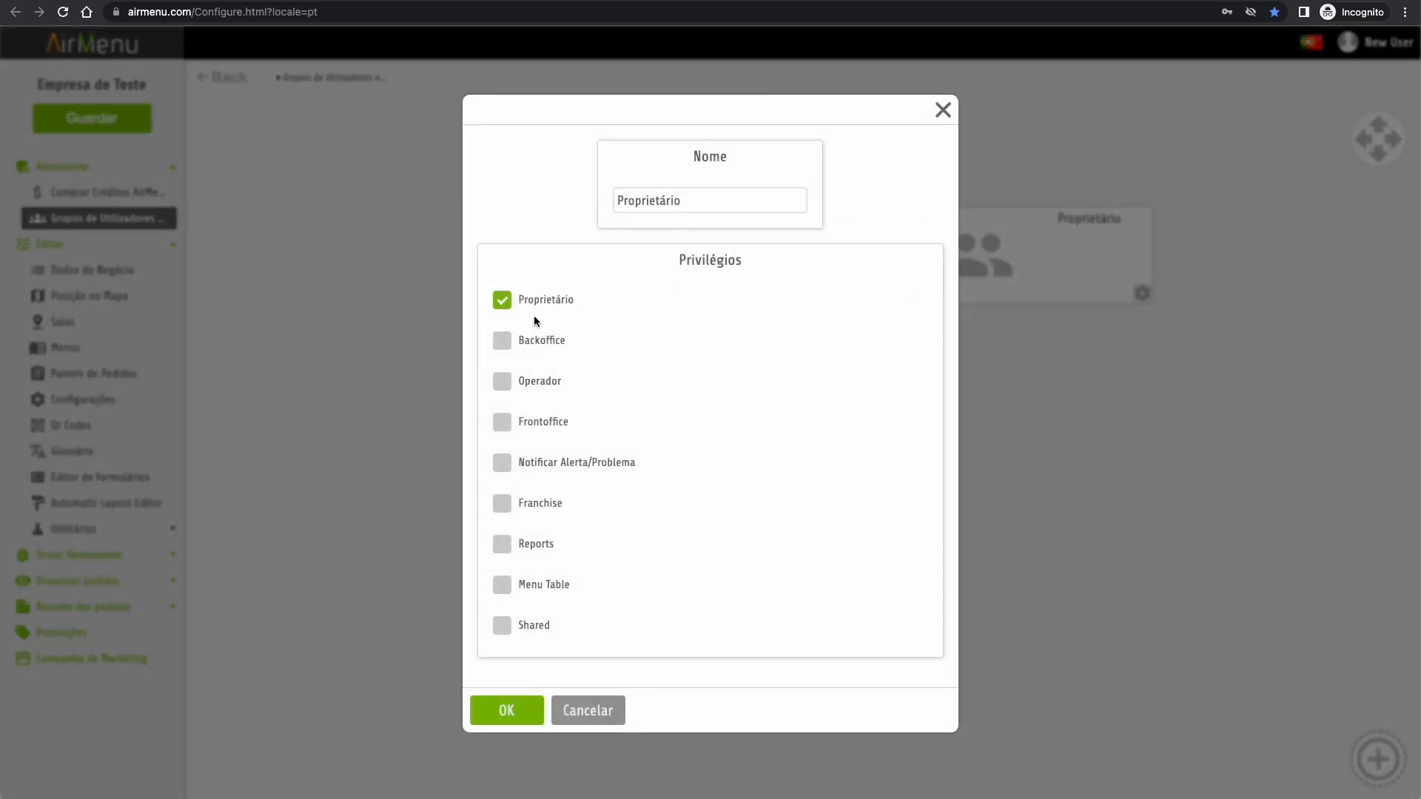
click(506, 711)
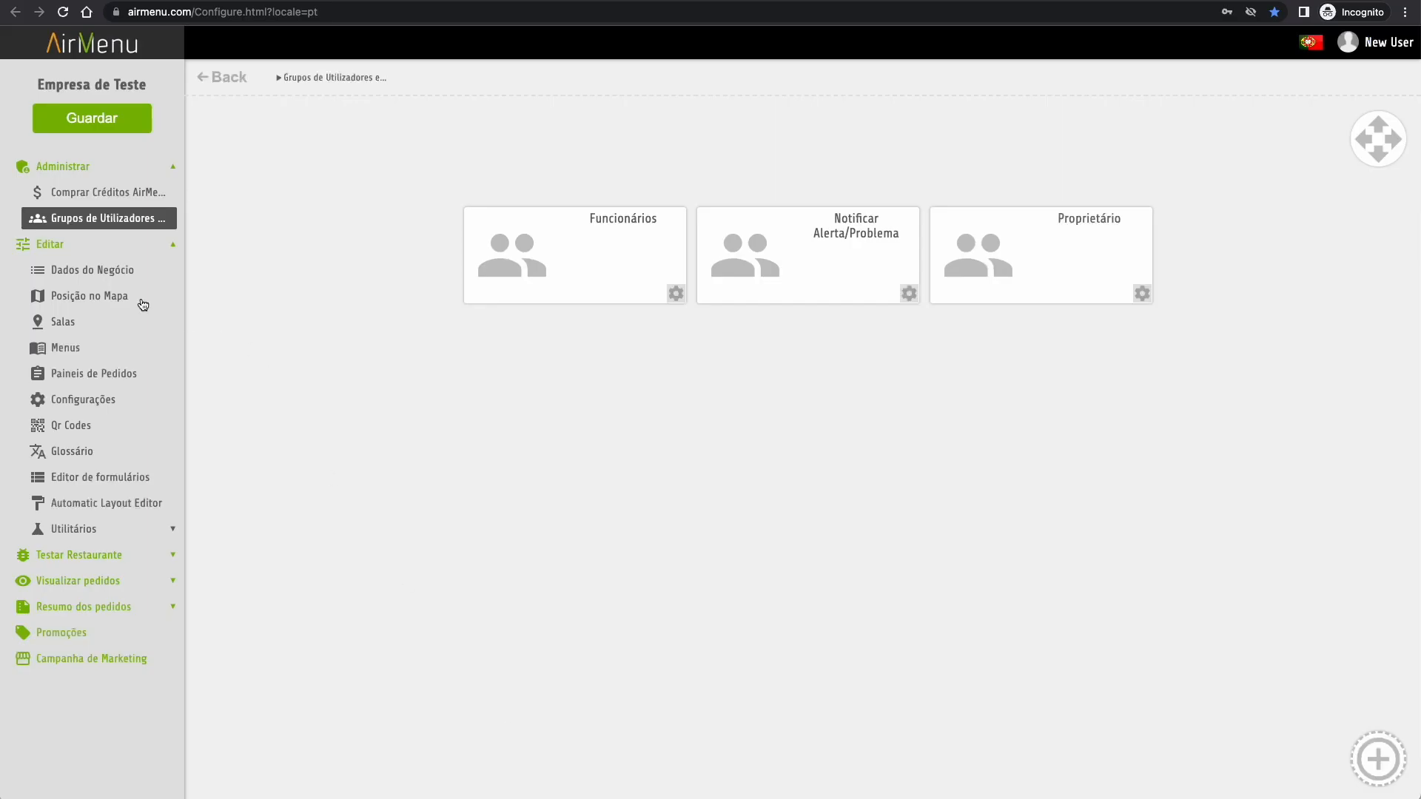
- Drag the restaurant's pin in Posição no Mapa to a new spot, then show the Salas list
click(93, 194)
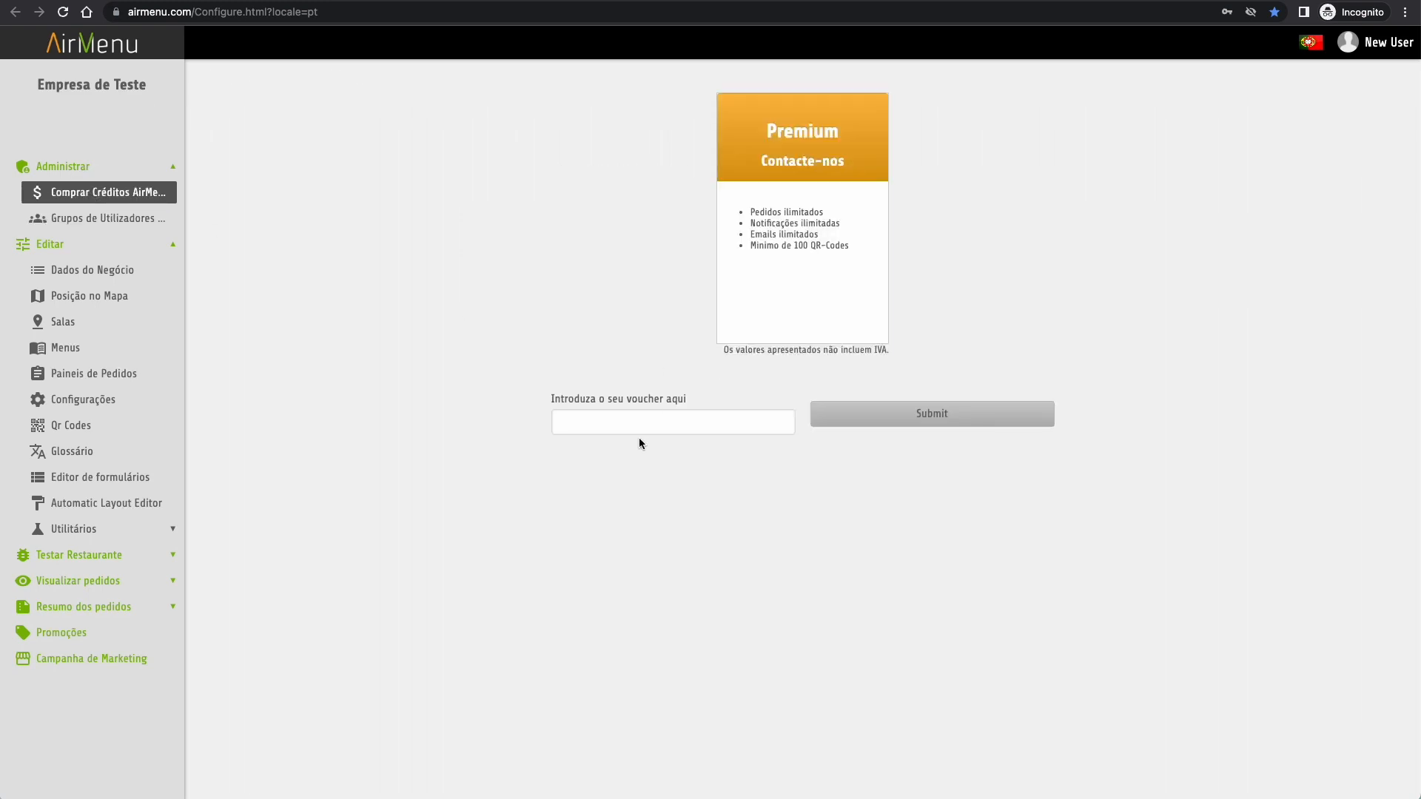
click(596, 424)
click(90, 270)
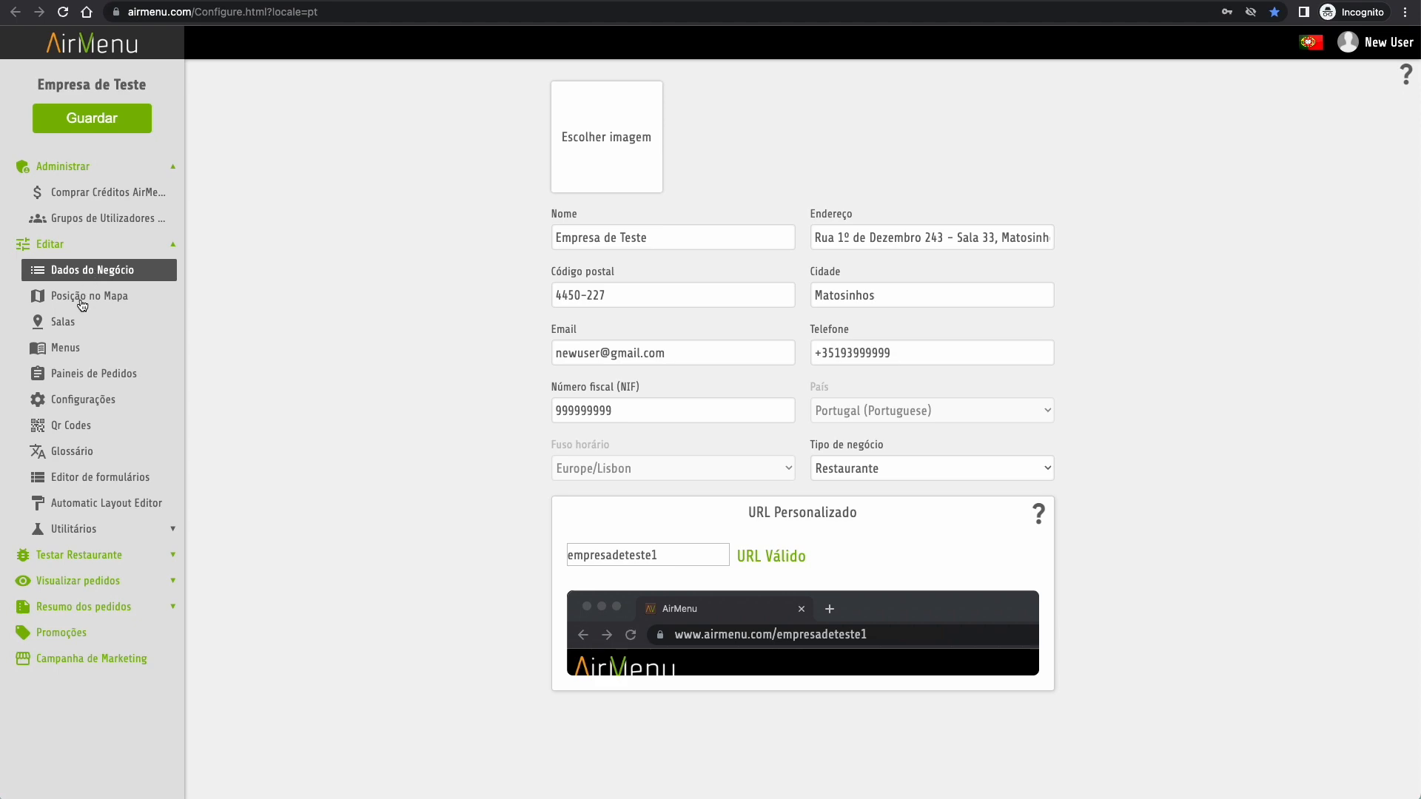
click(84, 301)
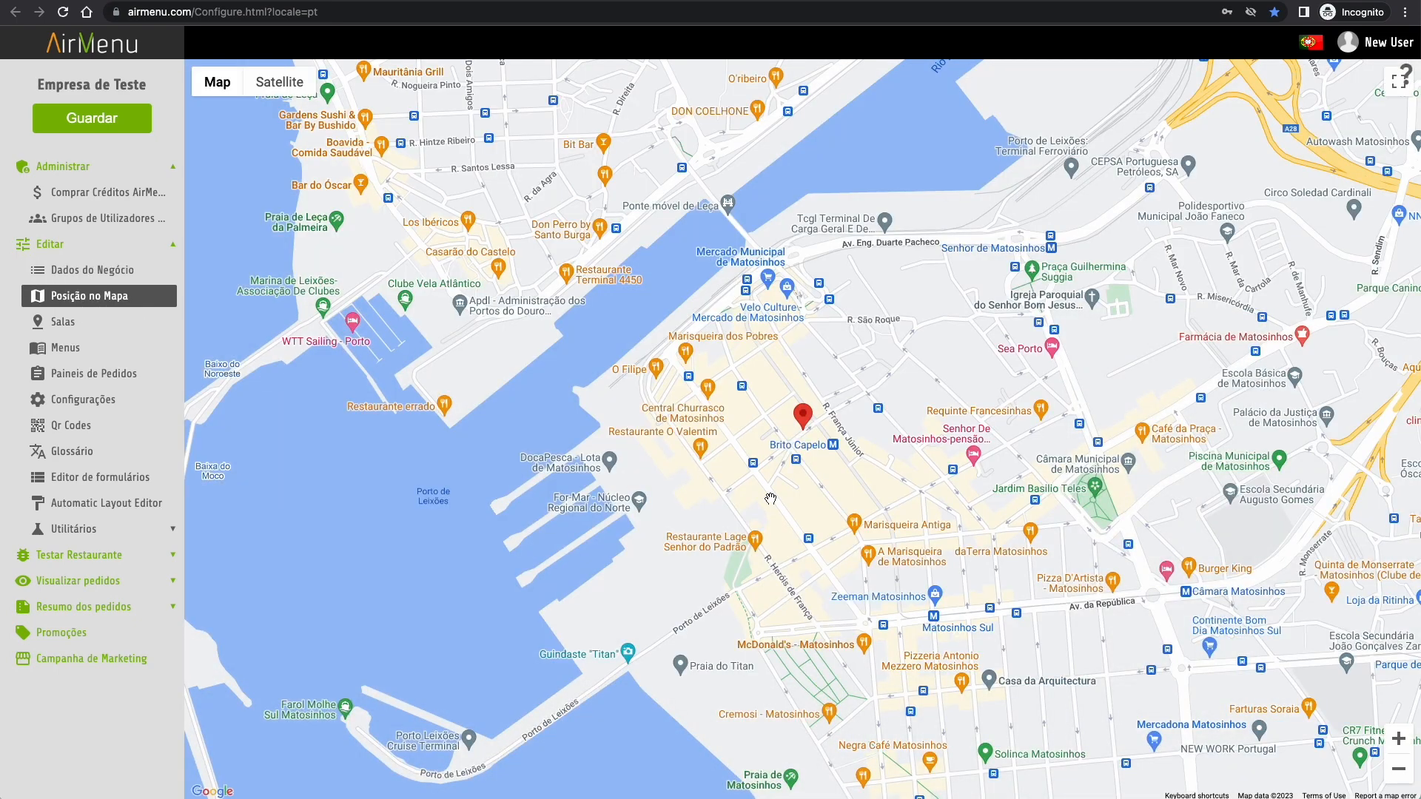
drag(806, 423, 761, 477)
click(74, 326)
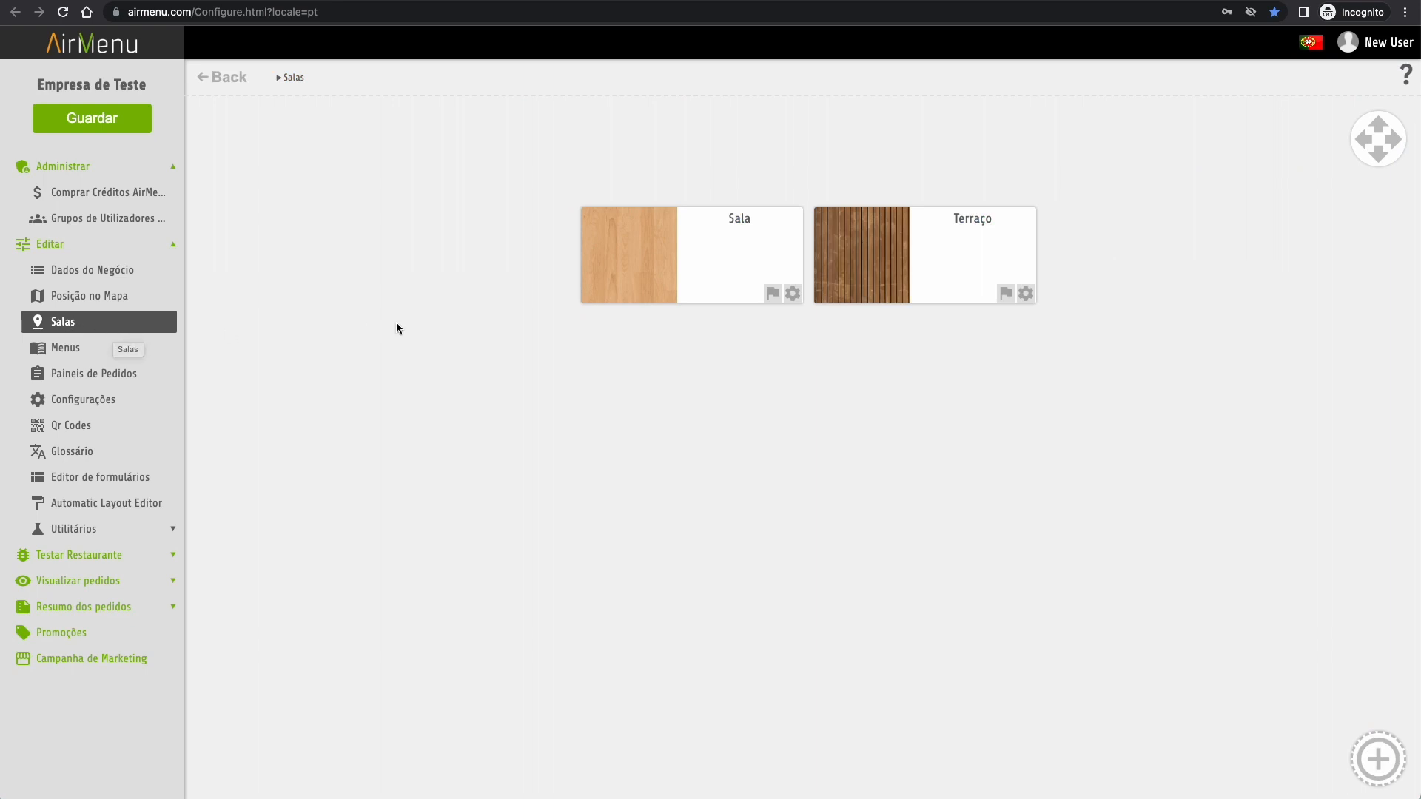
- Add six yellow Mesa tables numbered 100 to 105 to the Sala room
click(694, 285)
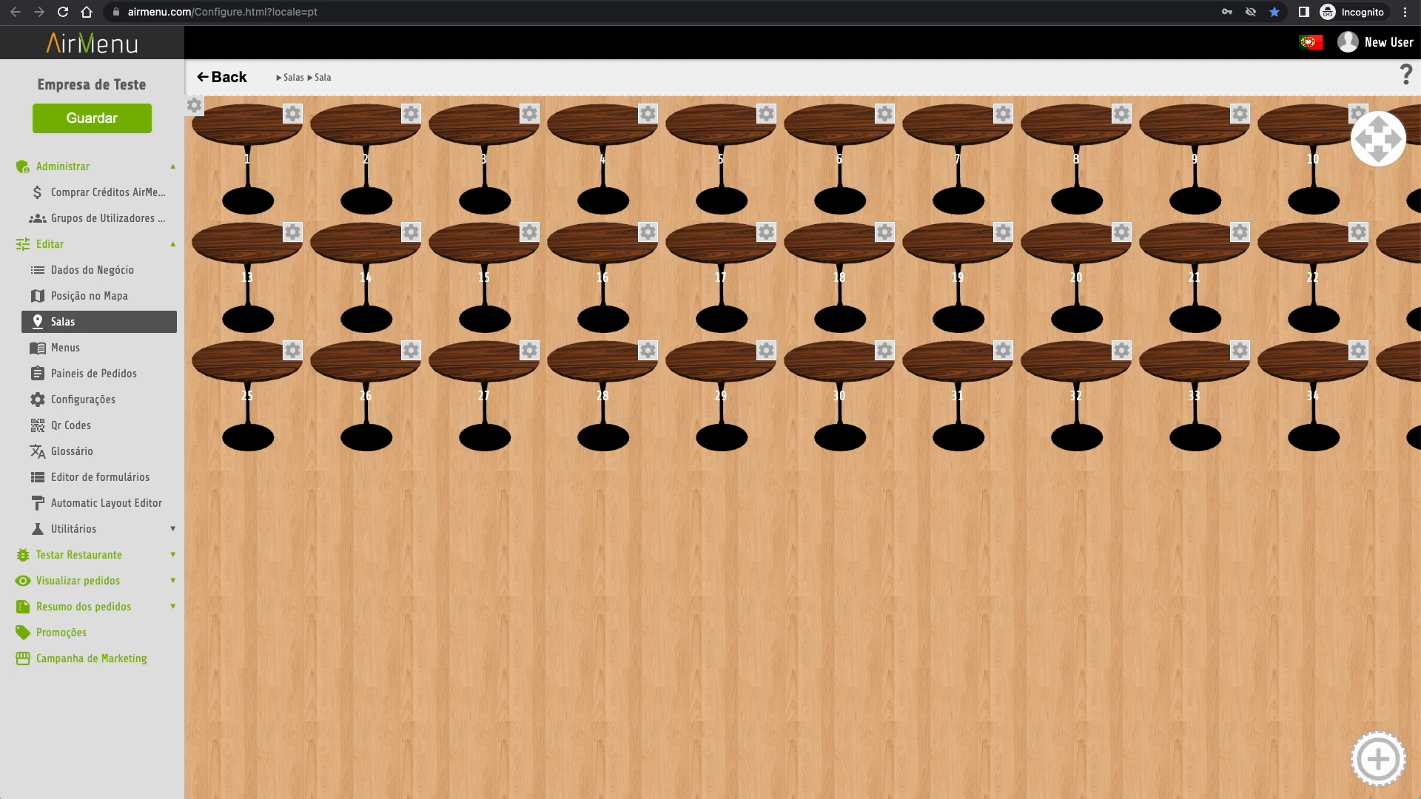
click(1378, 759)
click(381, 702)
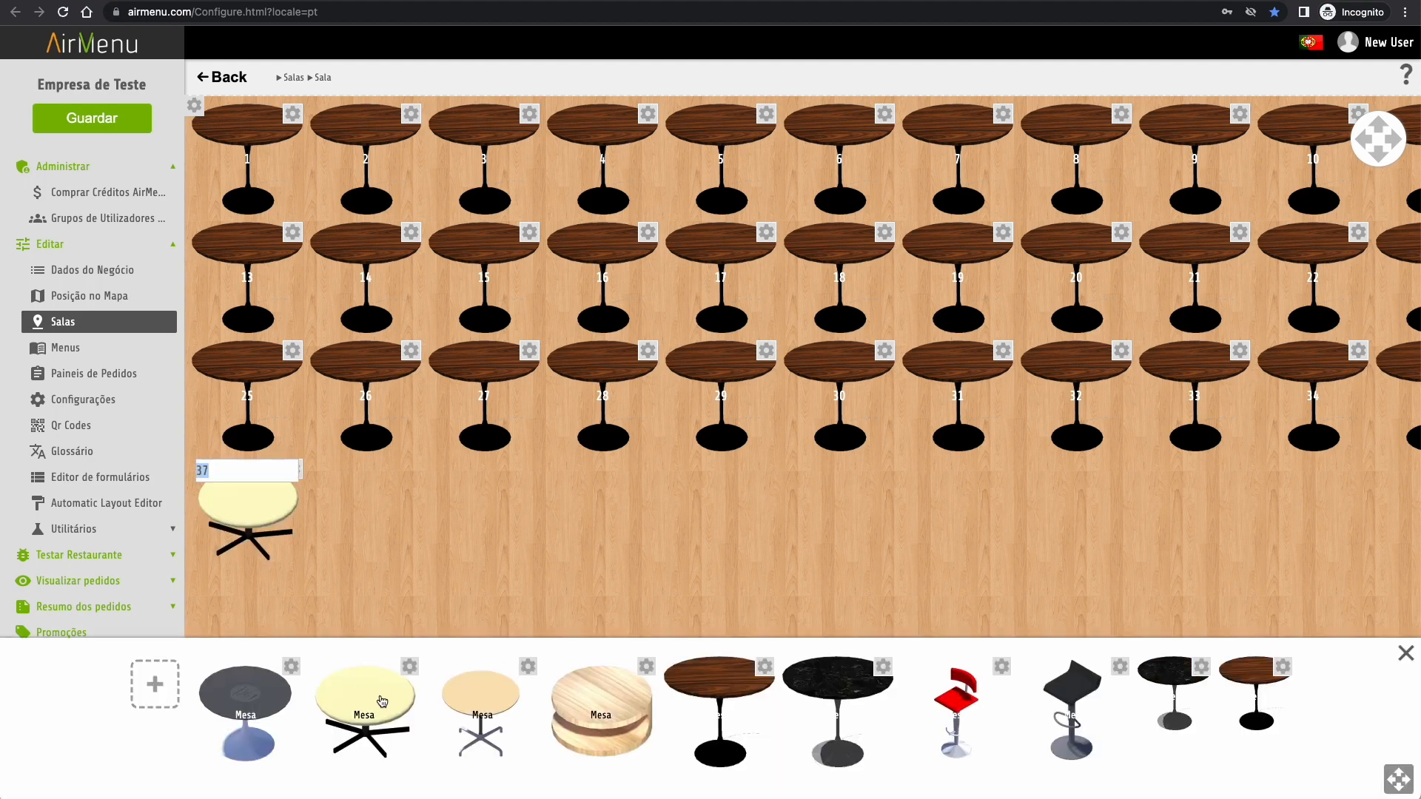
text(100)
key(Return)
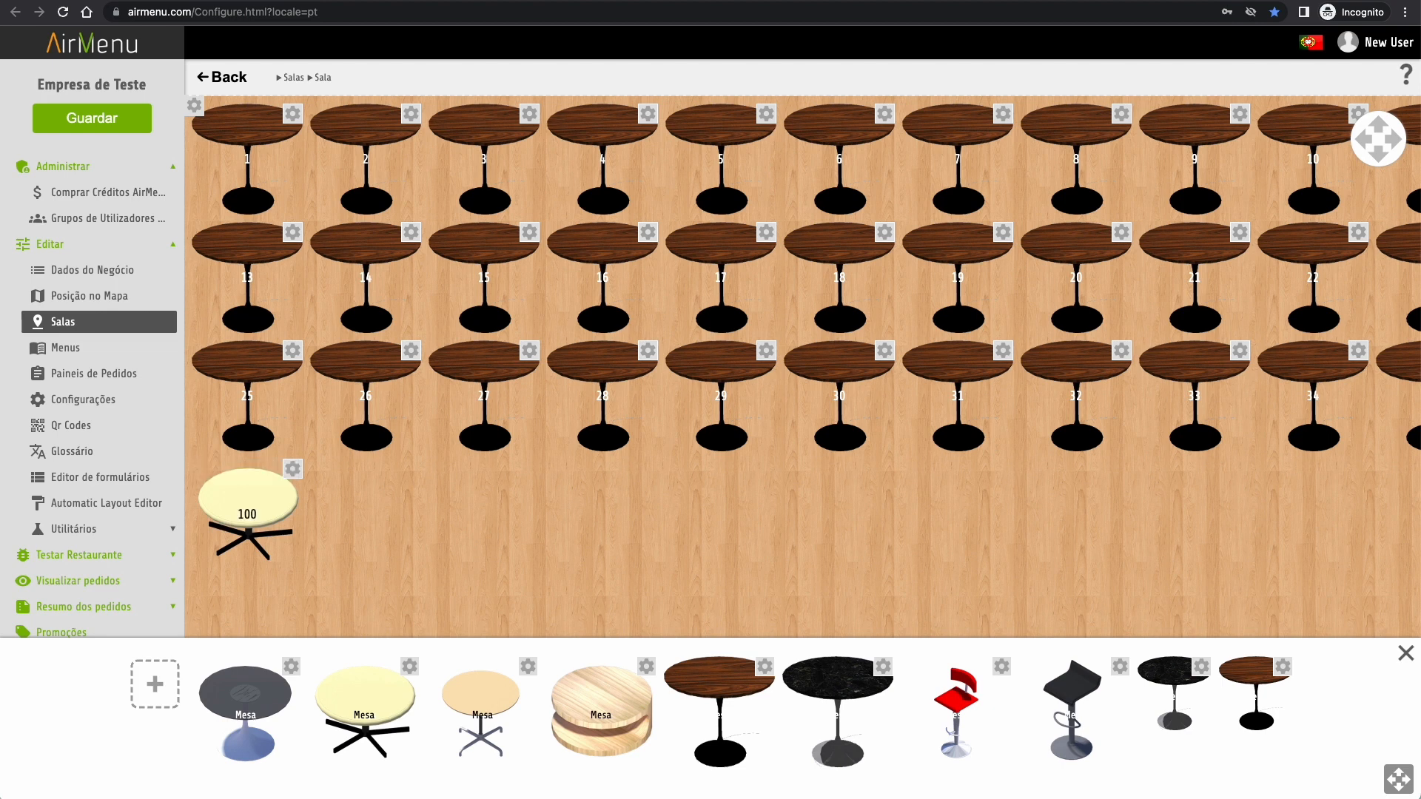
click(376, 701)
click(376, 702)
click(376, 702)
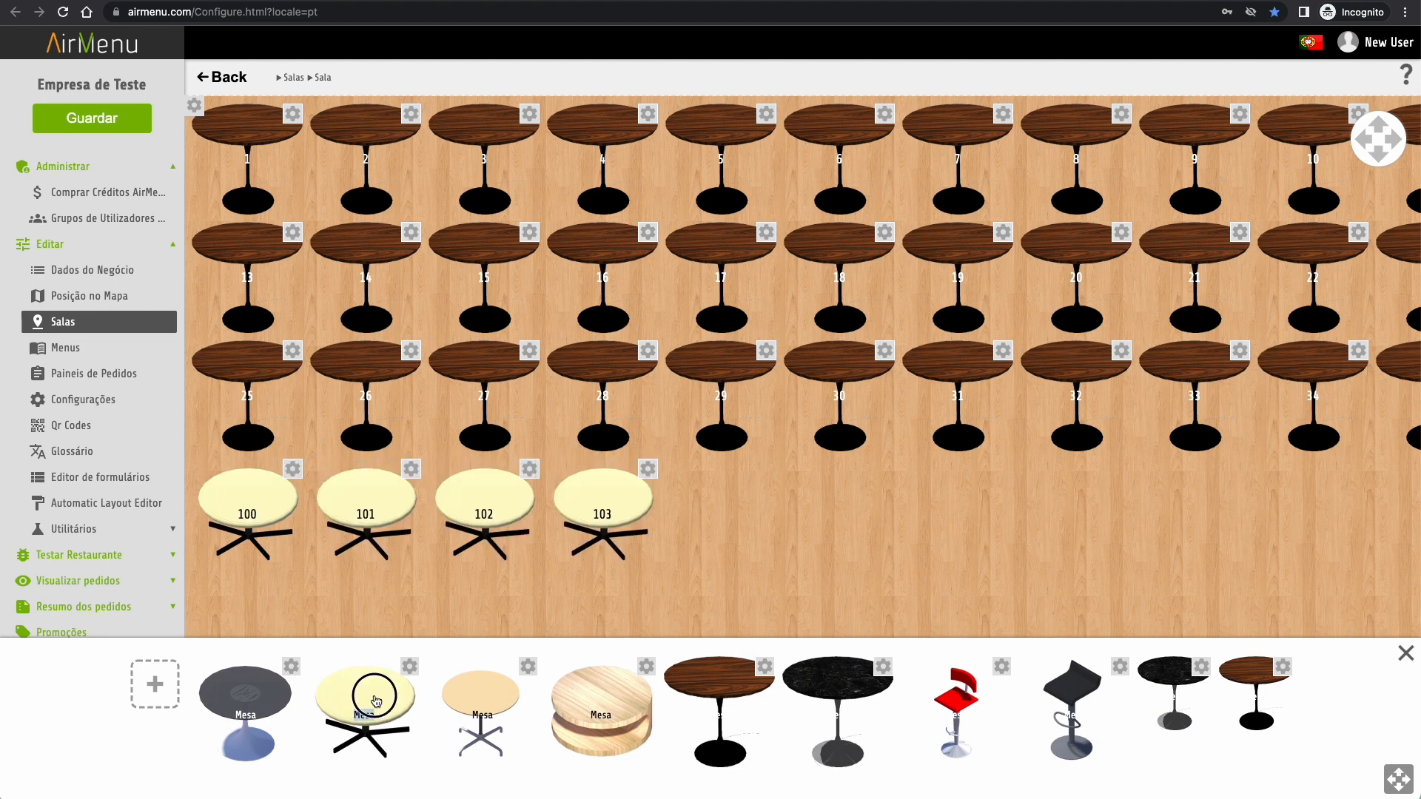
click(376, 702)
click(376, 702)
click(872, 575)
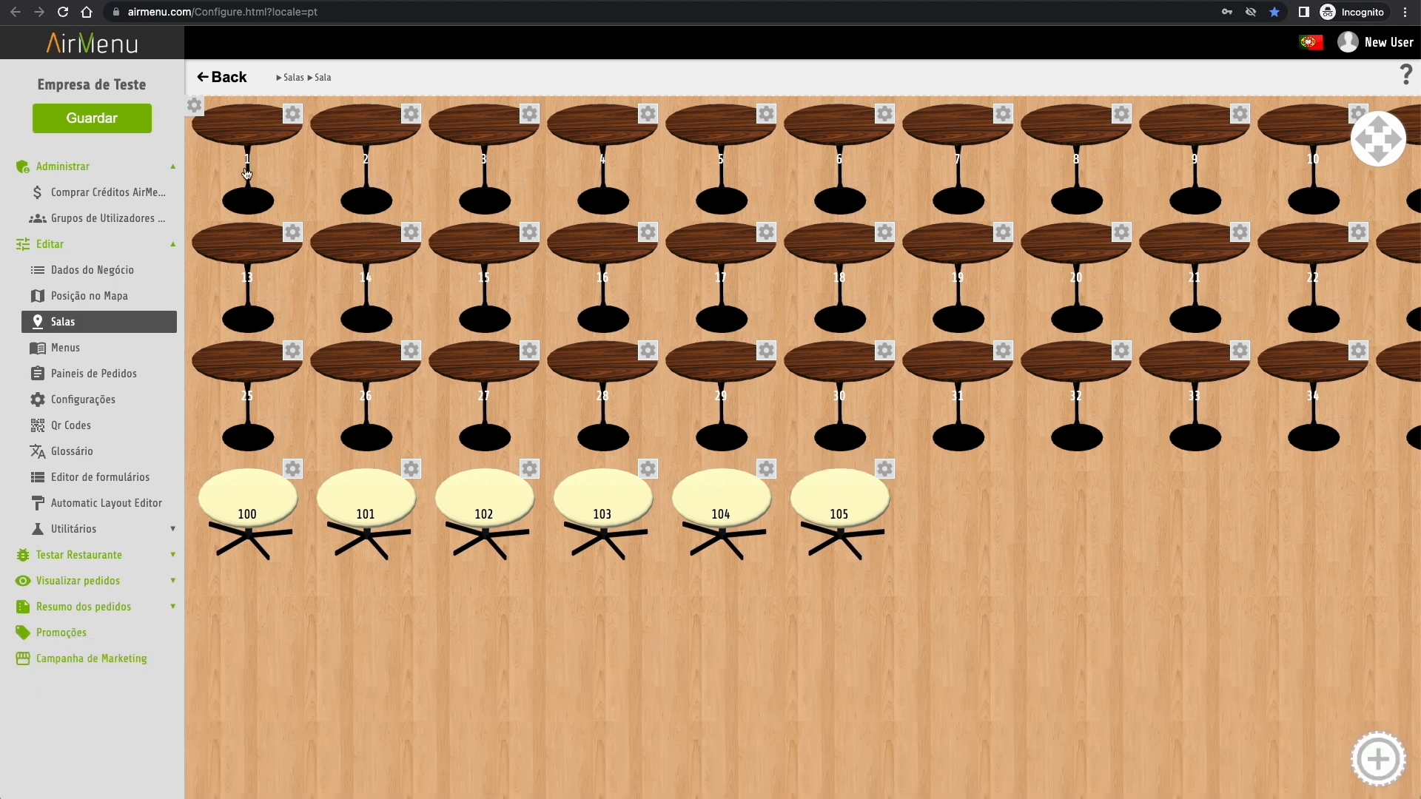
click(196, 110)
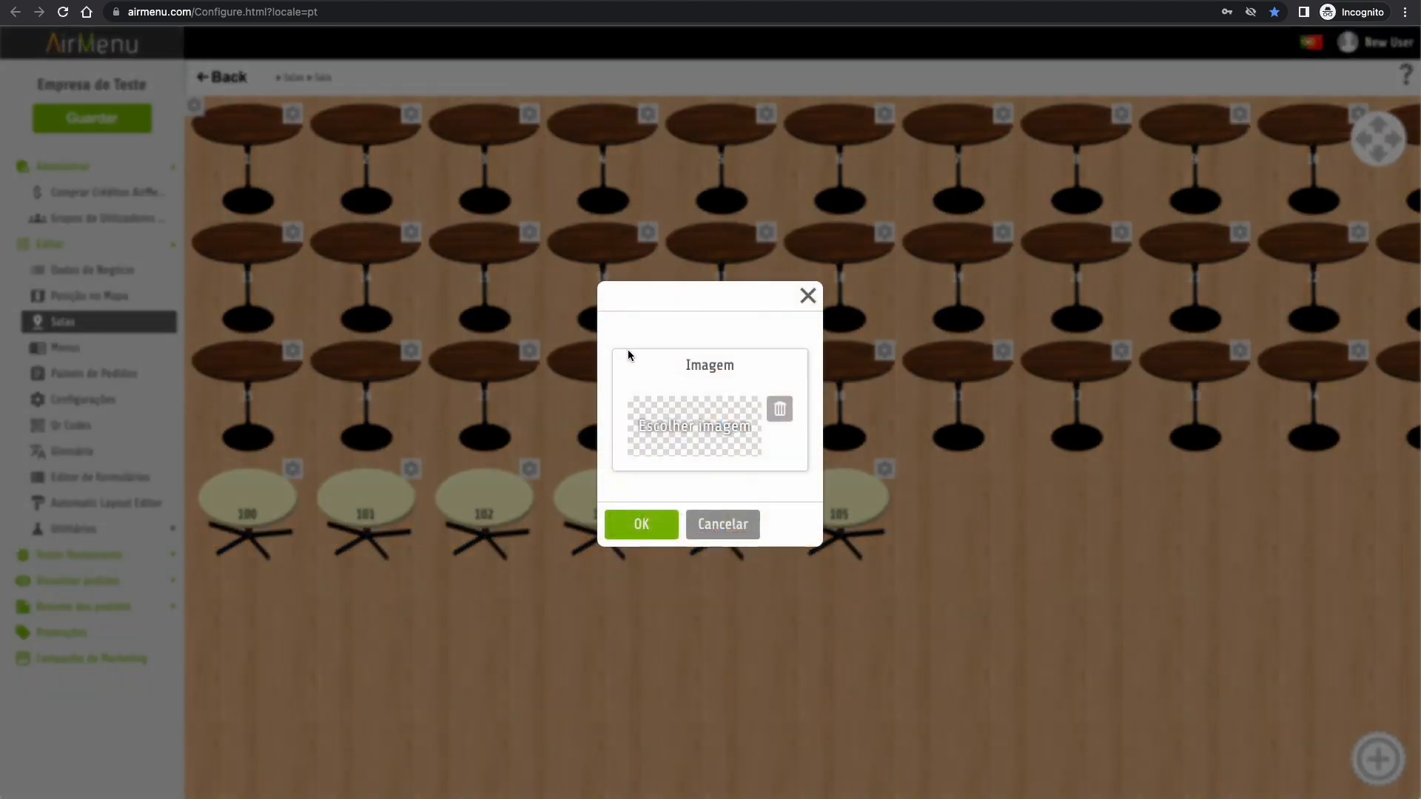
- Search images for 'wood' and set the dark wood photo as Sala's background
click(712, 436)
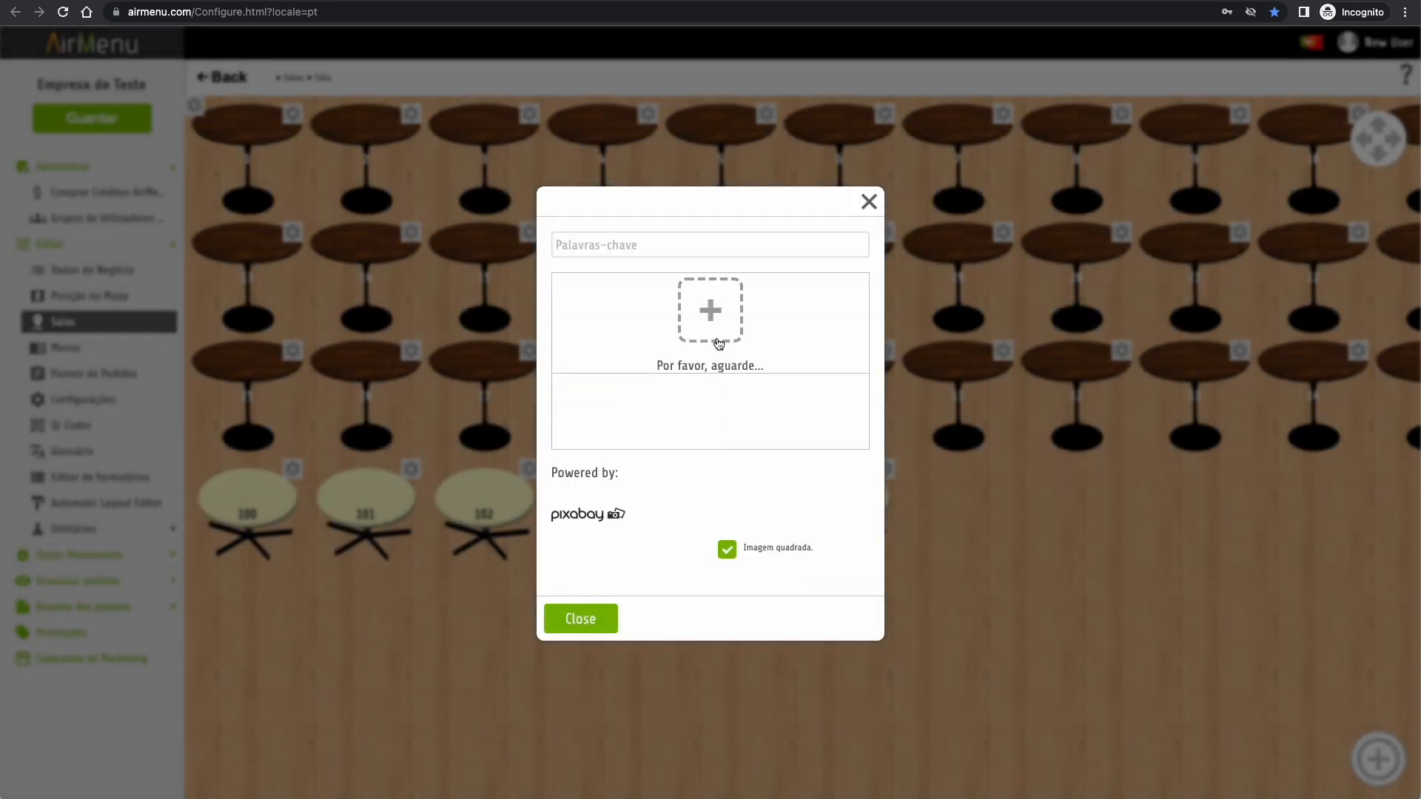
click(599, 246)
text(wood)
click(676, 315)
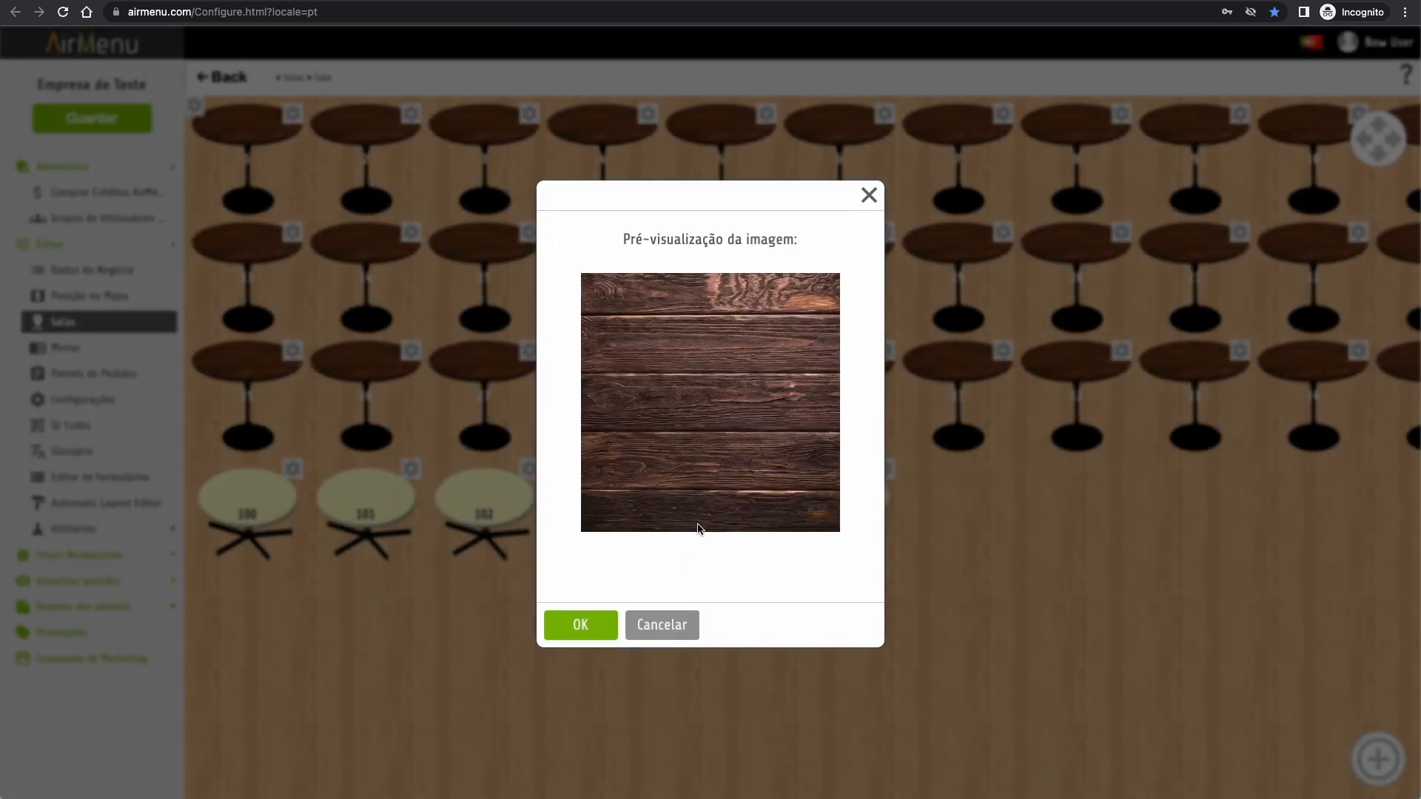
click(584, 625)
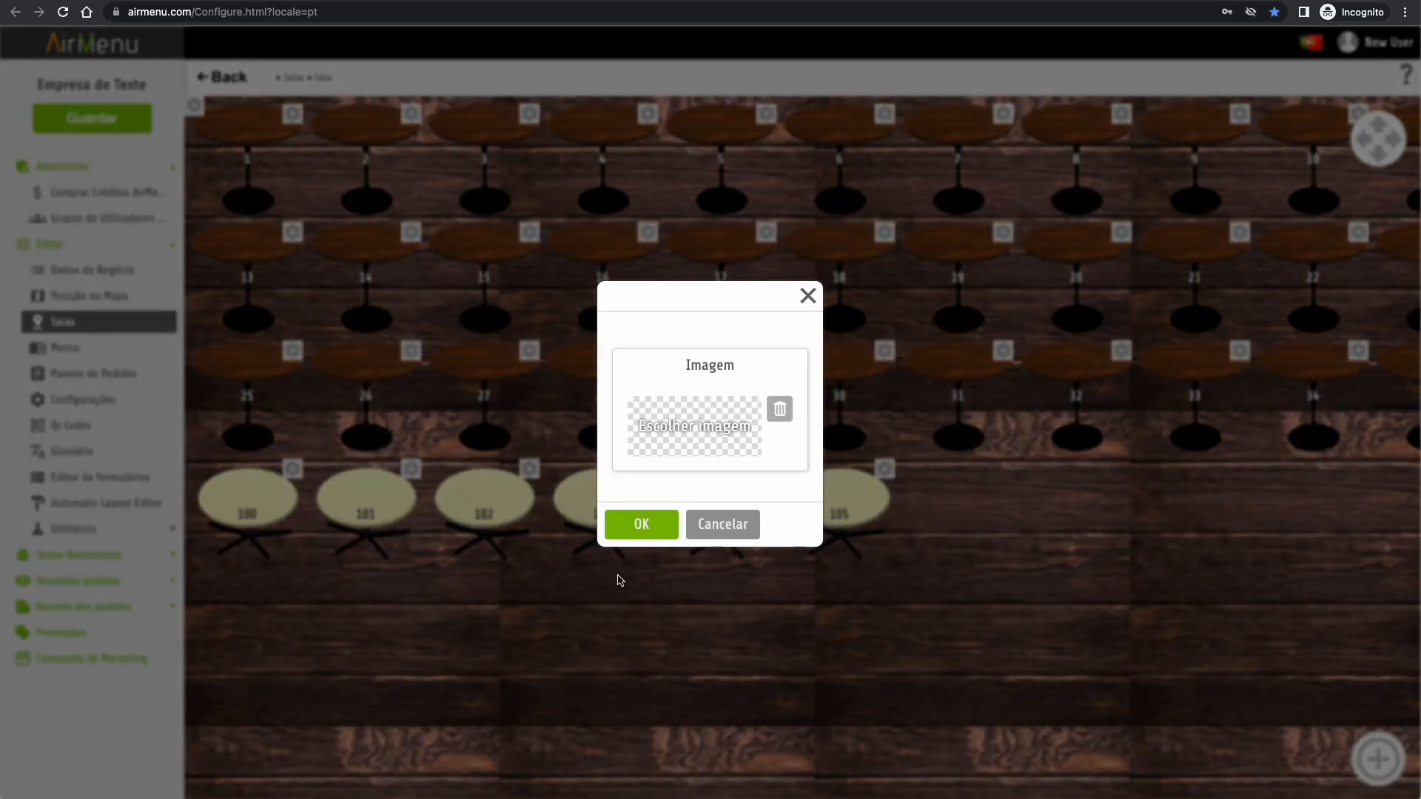
click(639, 535)
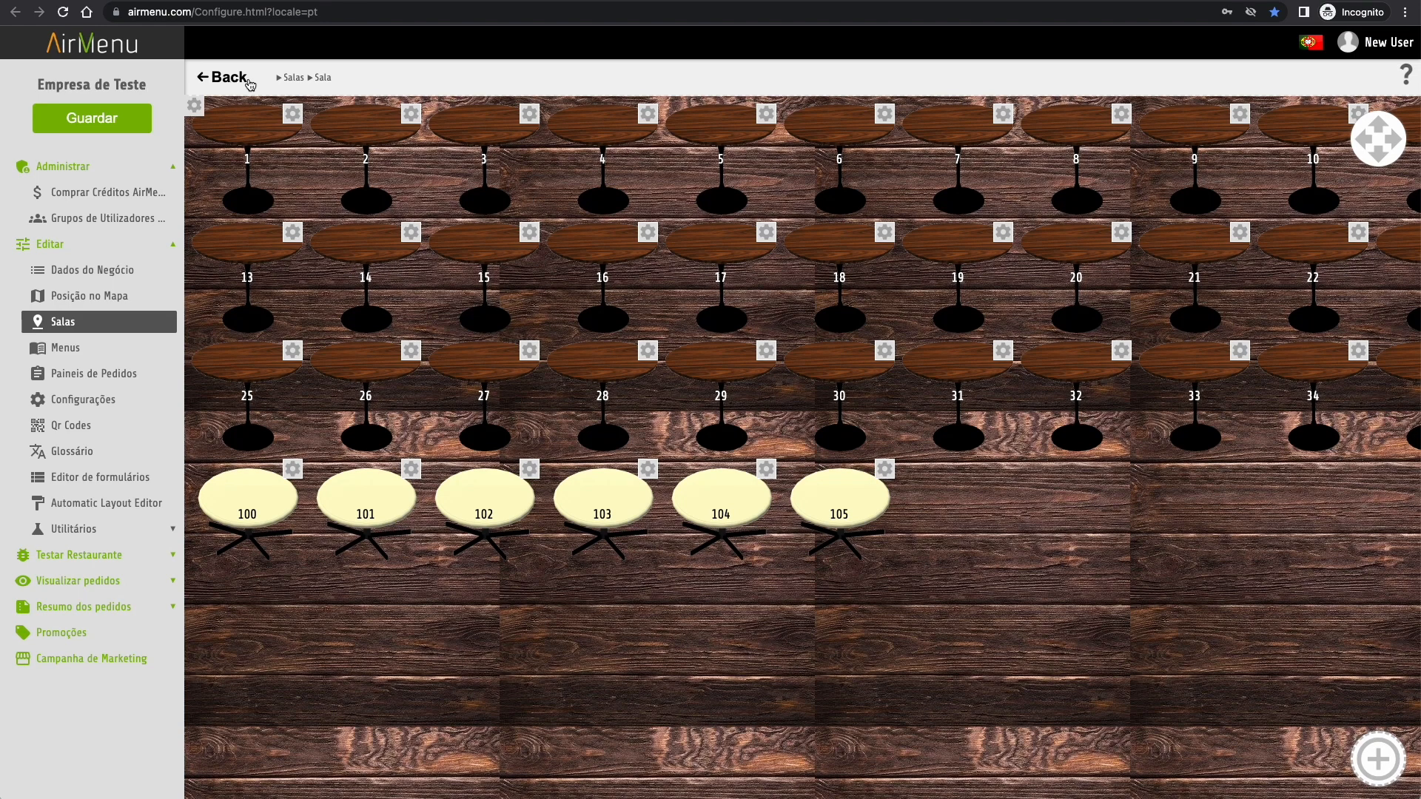
- Delete tables 18, 6 and 30 from the Sala layout and go back to the rooms
click(1380, 144)
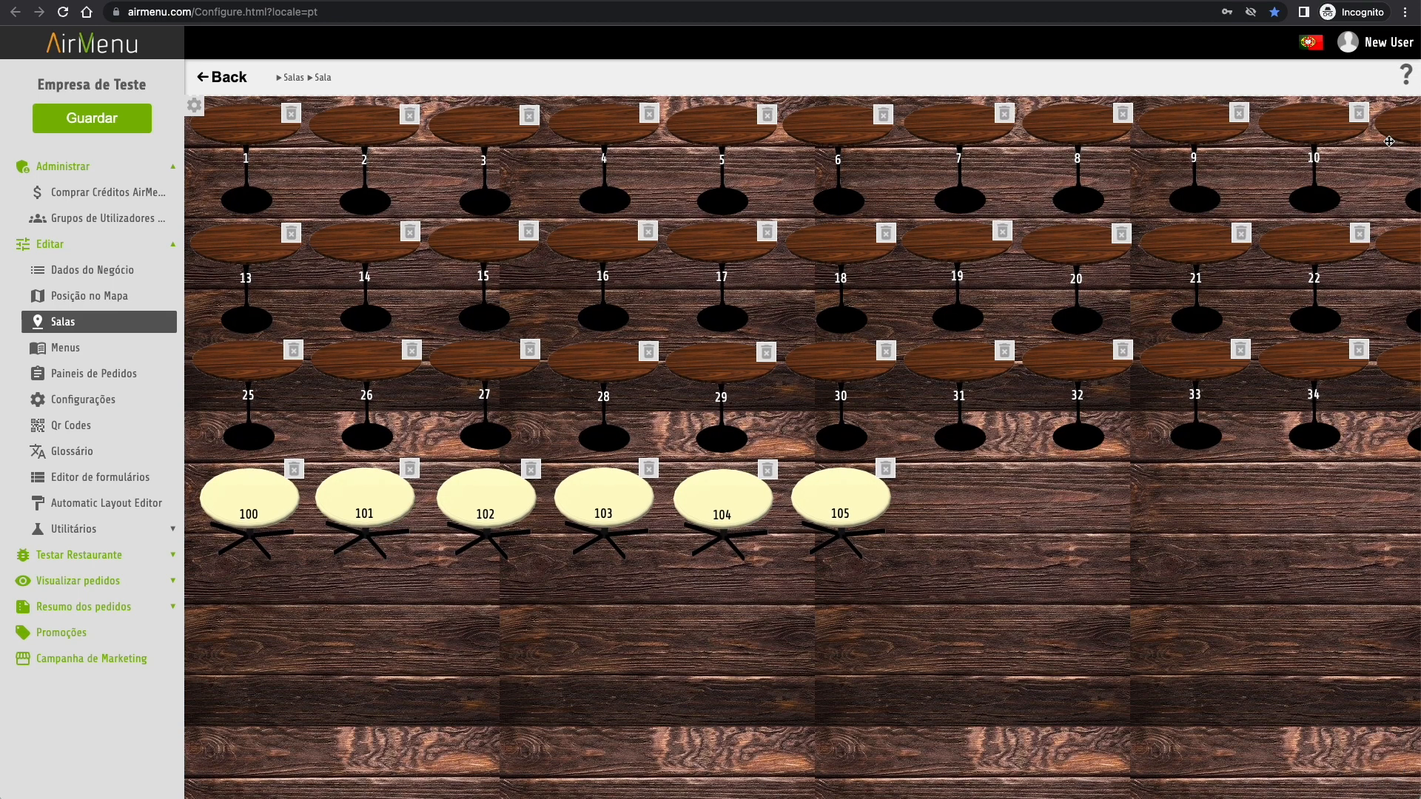
drag(861, 376, 985, 500)
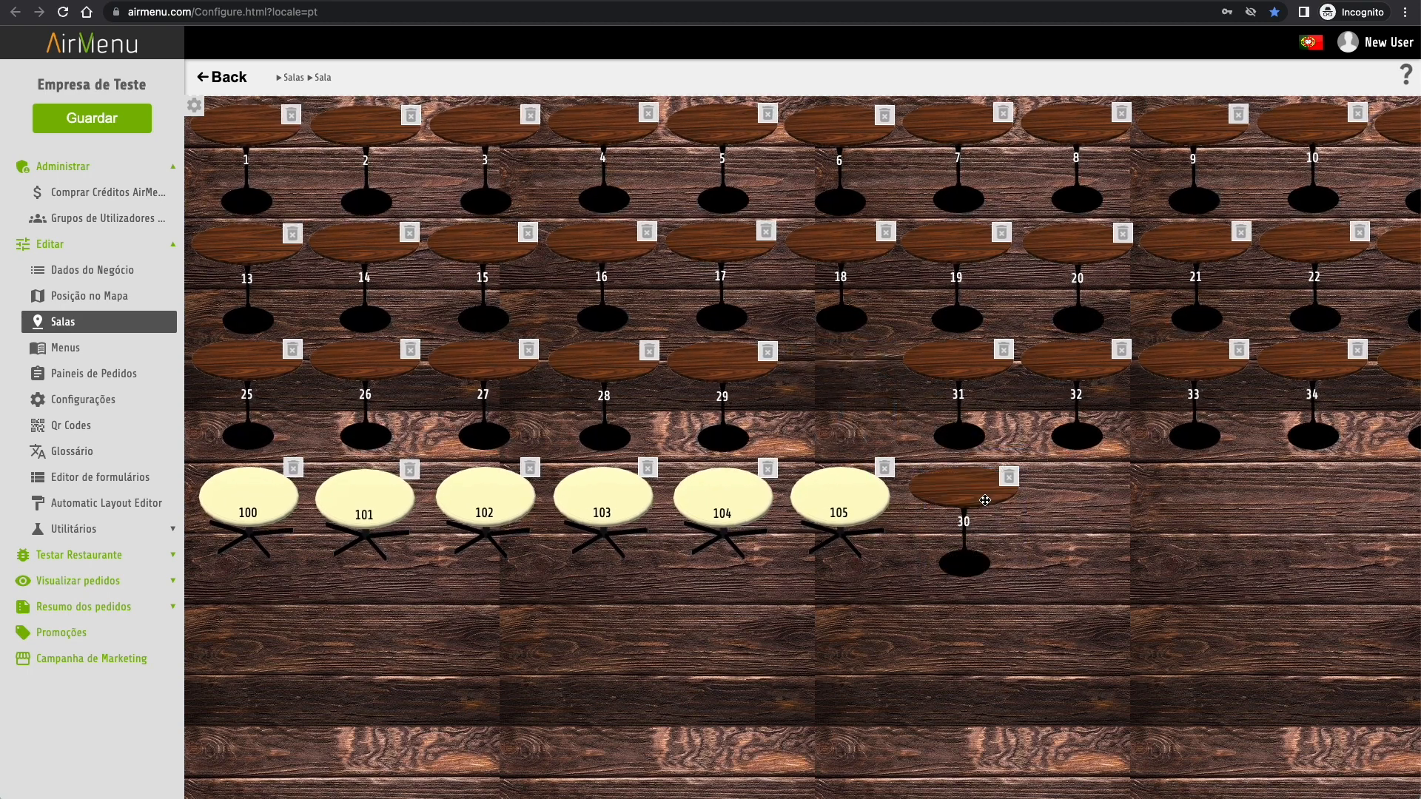
click(886, 232)
click(885, 115)
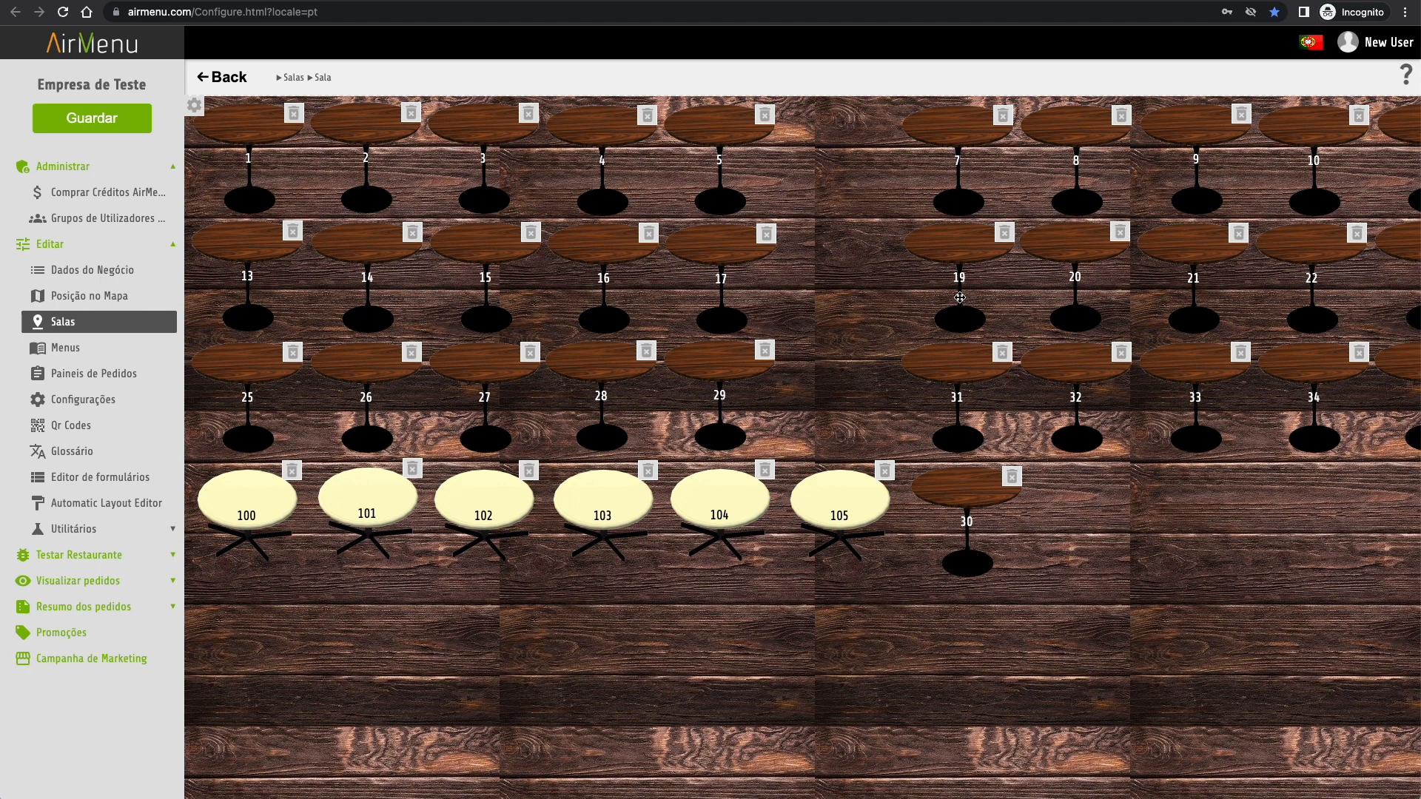
click(1009, 477)
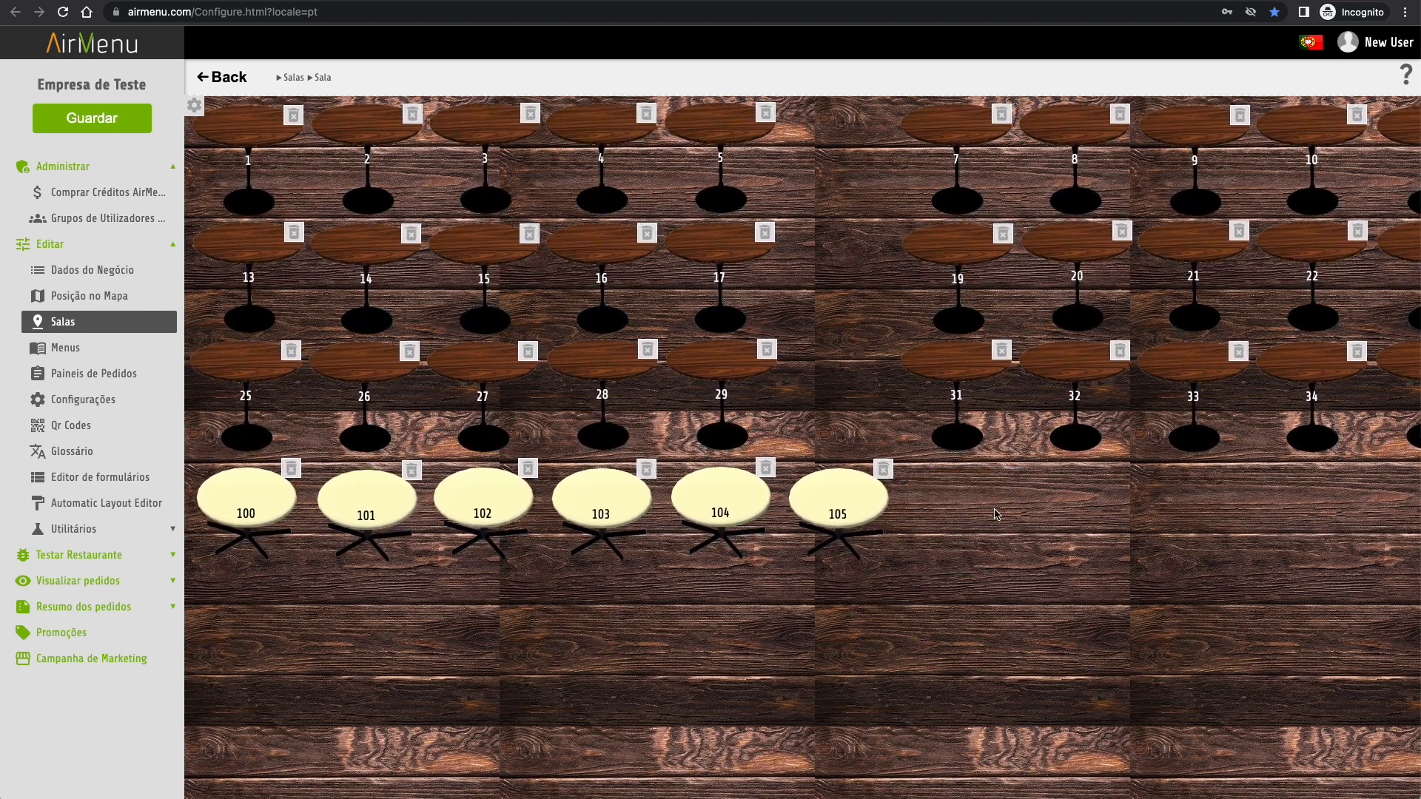
click(995, 510)
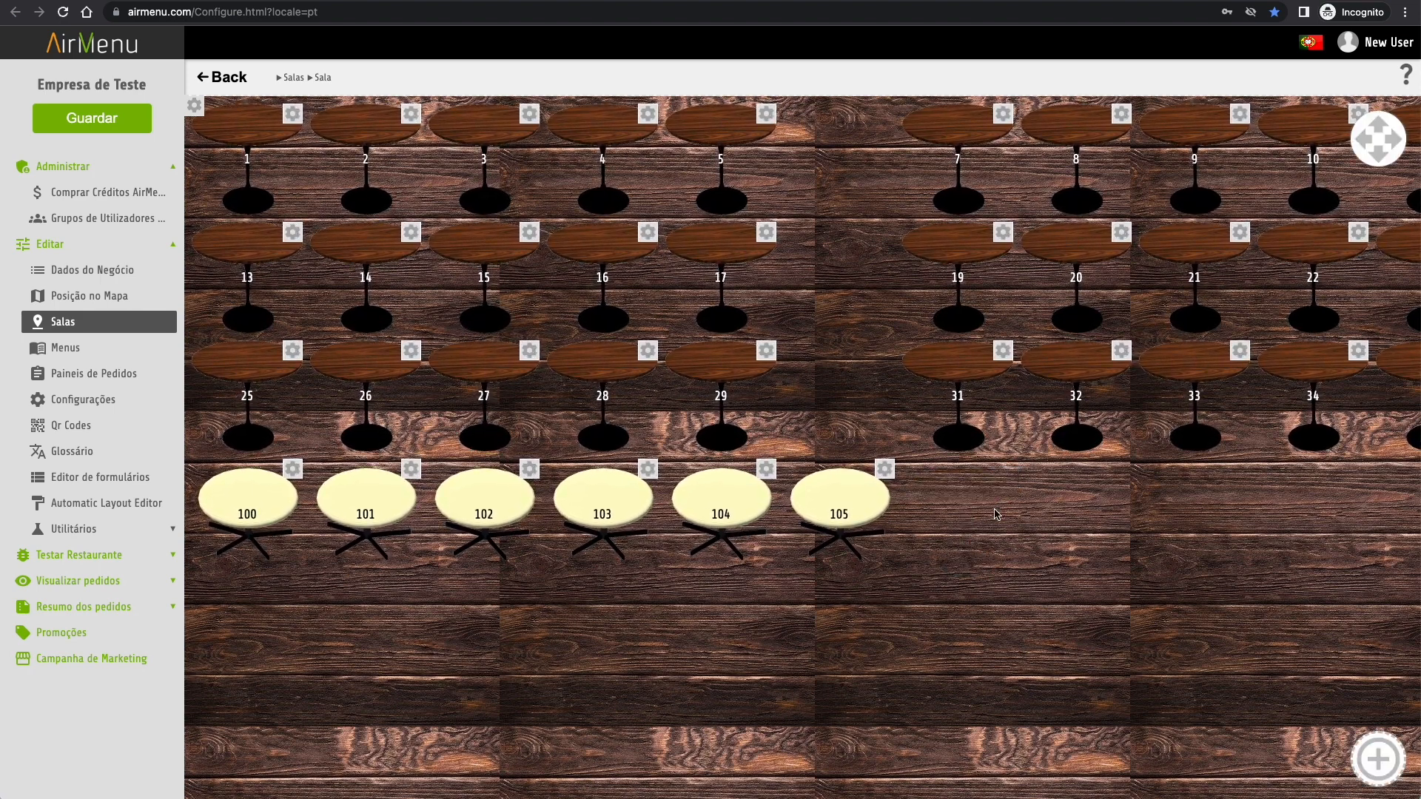
click(226, 80)
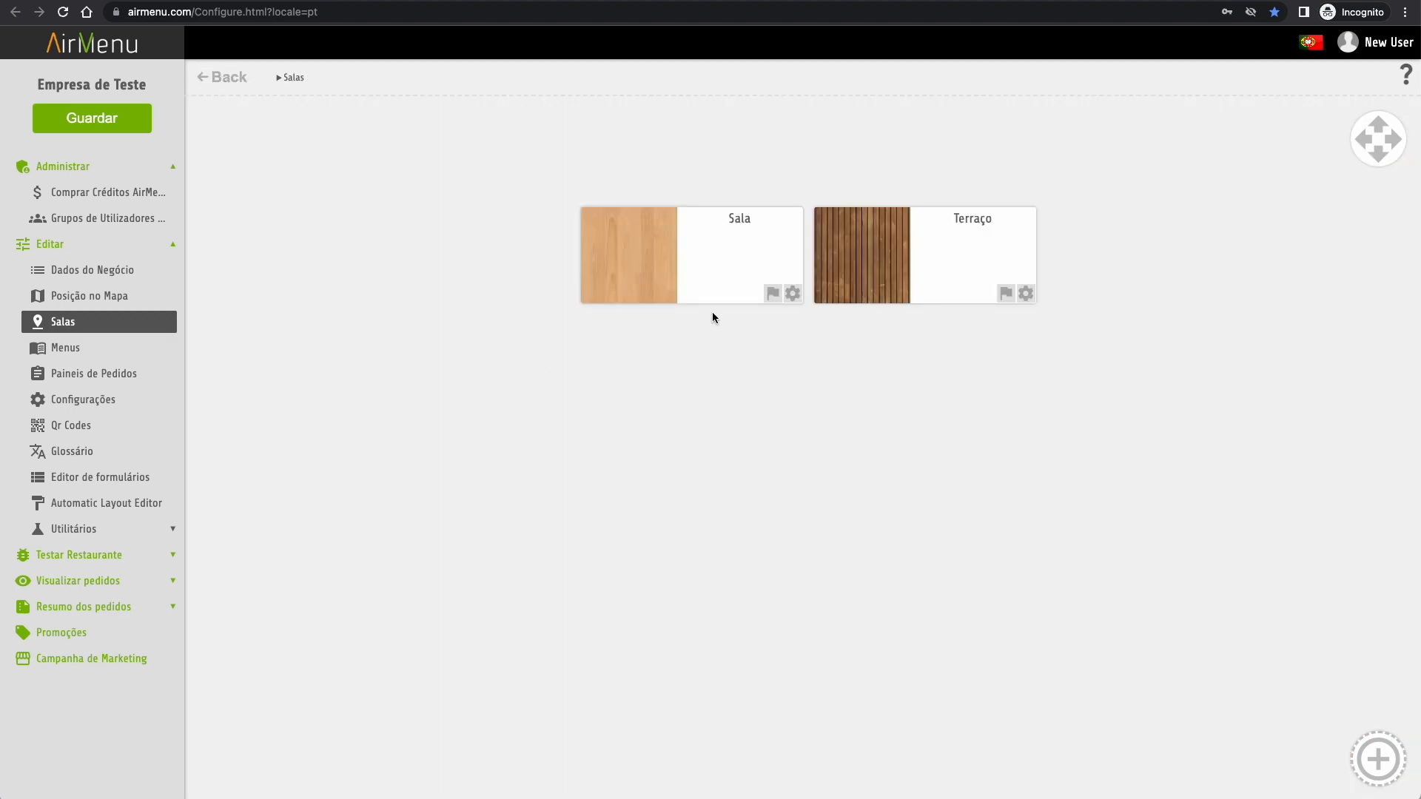
- Add a new room from the Mapa template, named Mapa 1
click(1371, 767)
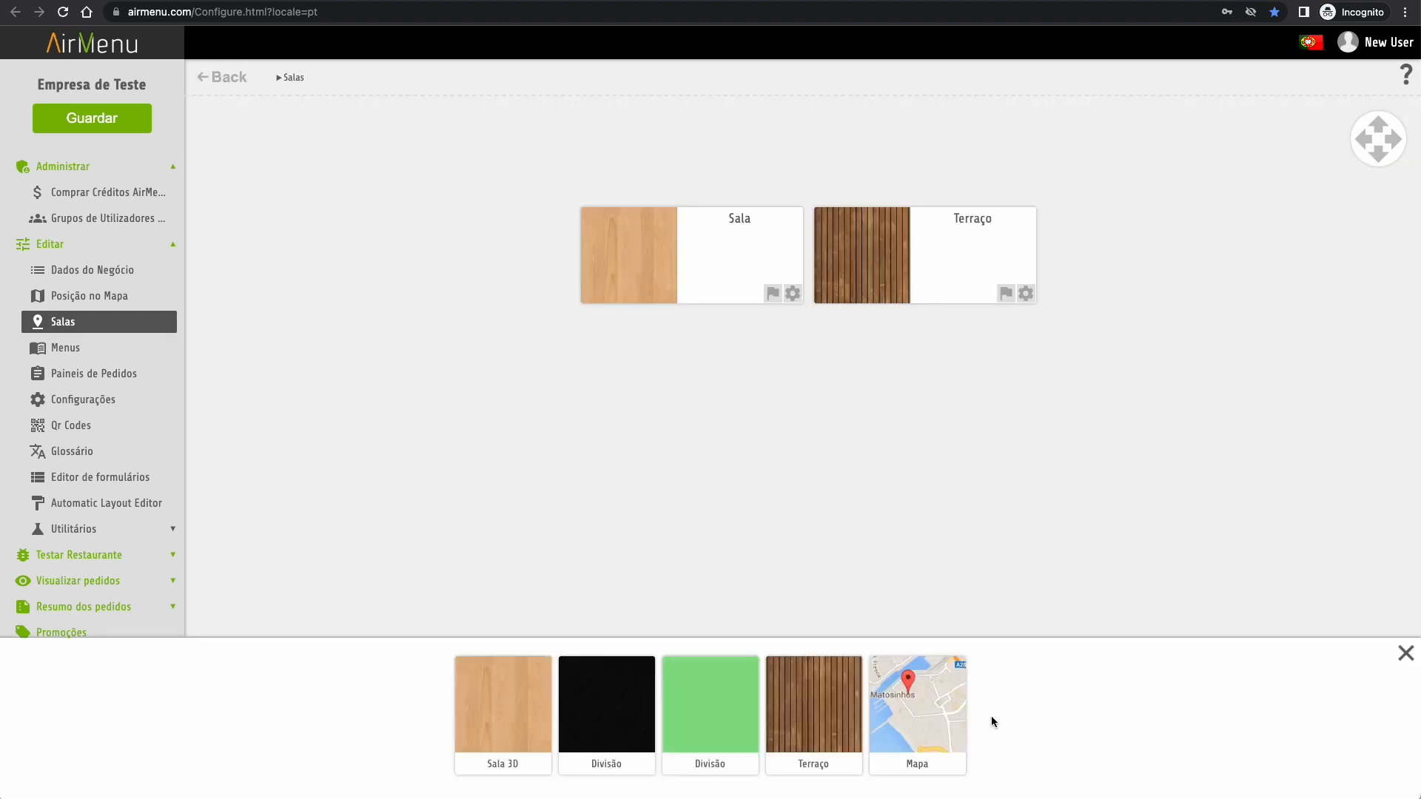
click(929, 715)
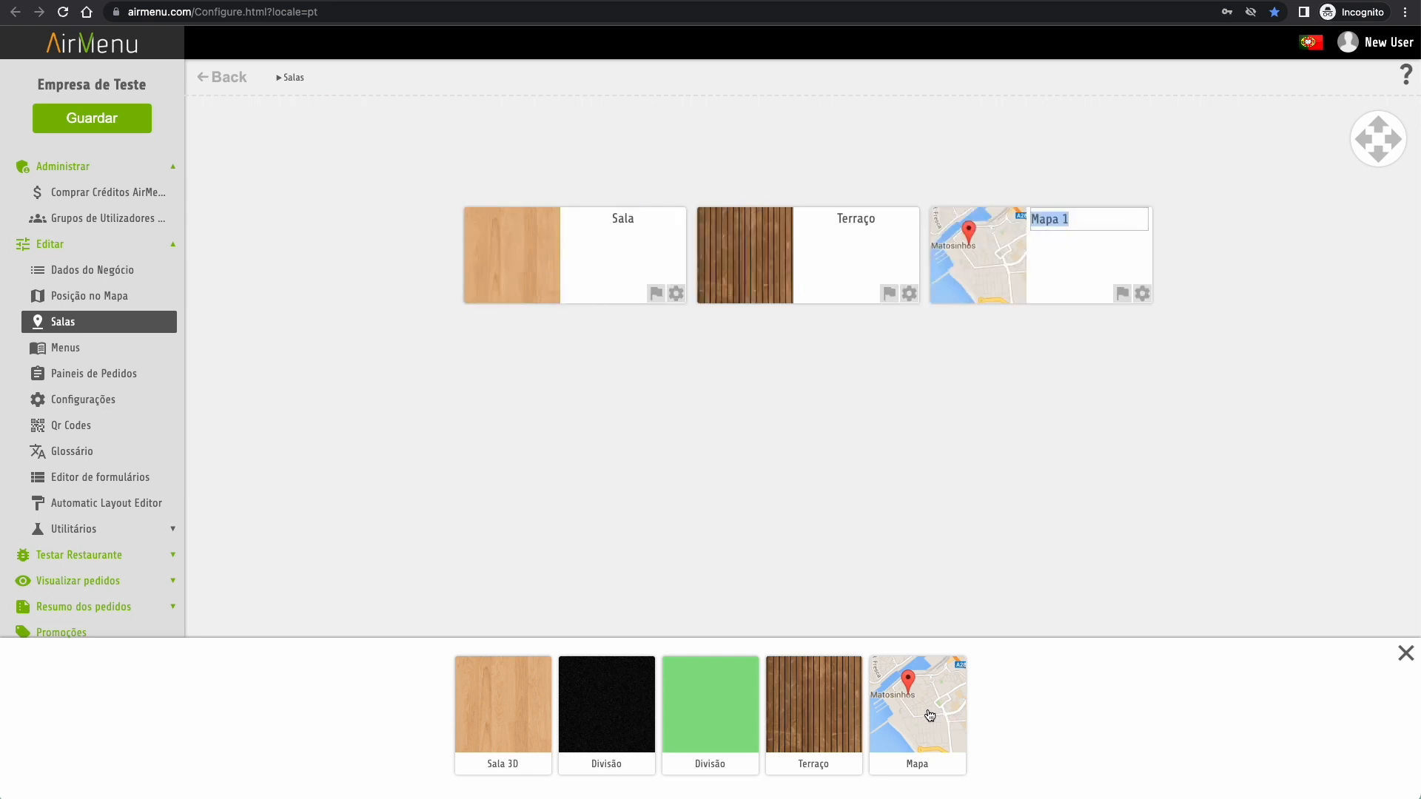
click(1090, 508)
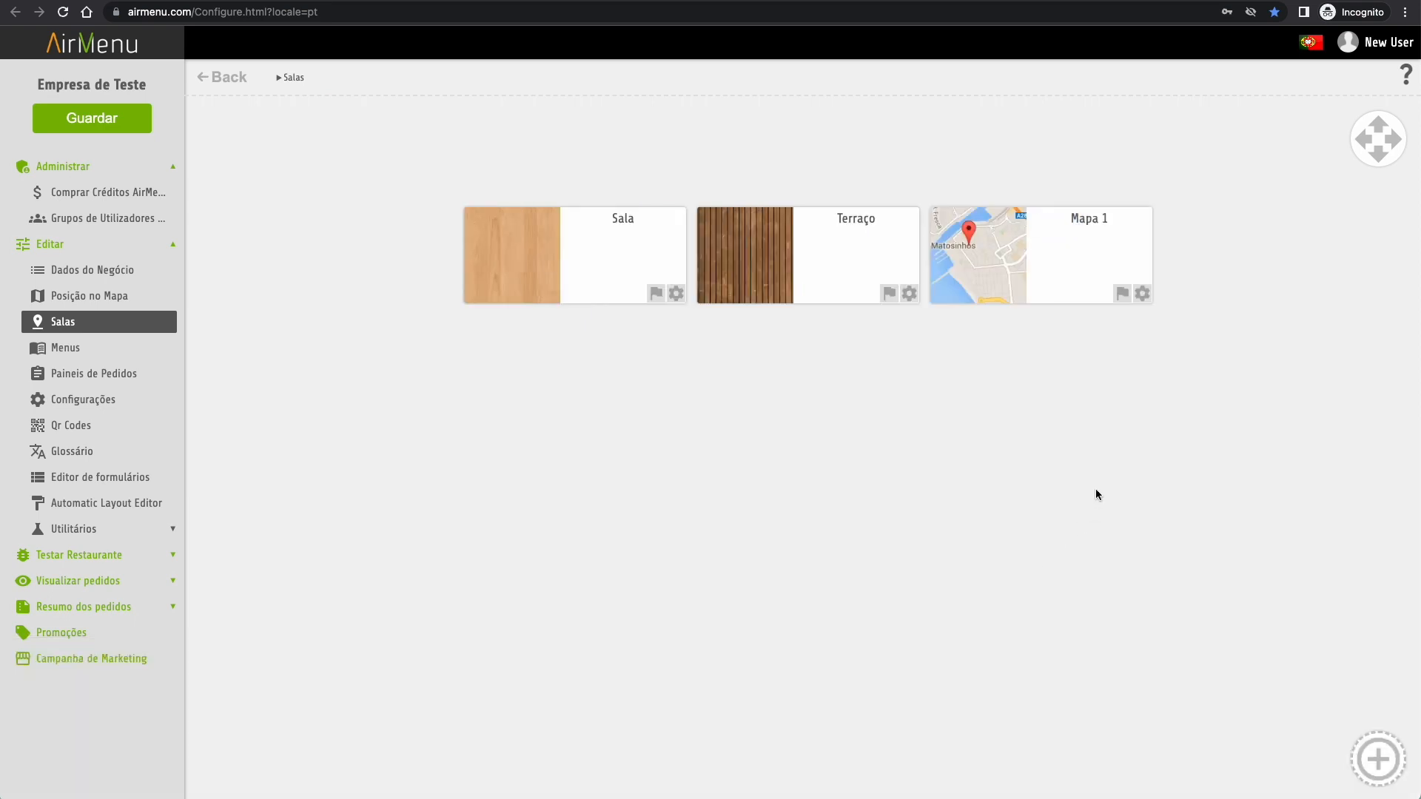
- Rename Mapa 1 to Lisboa and open its map zoomed out
click(1143, 295)
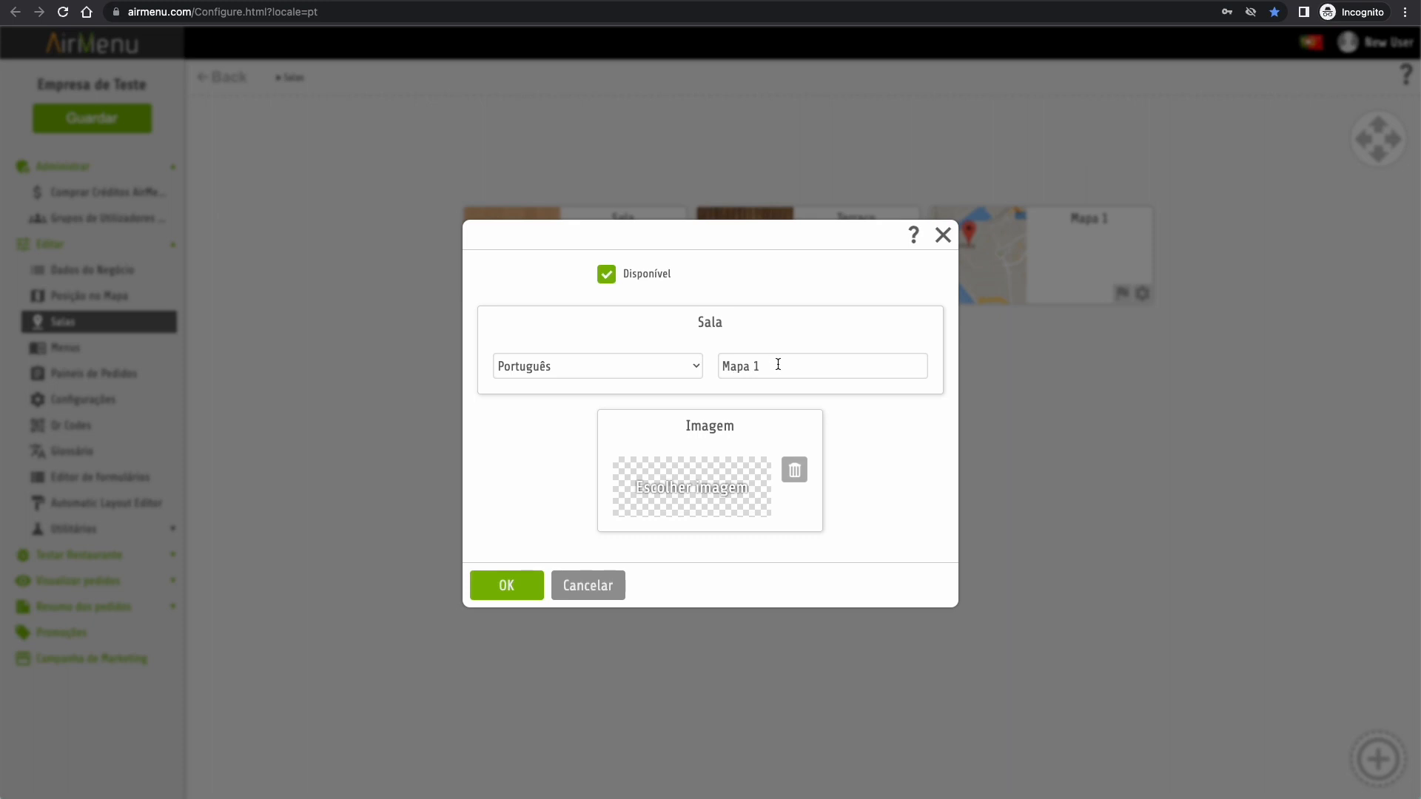
drag(778, 364, 661, 353)
text(Lisboa)
click(511, 589)
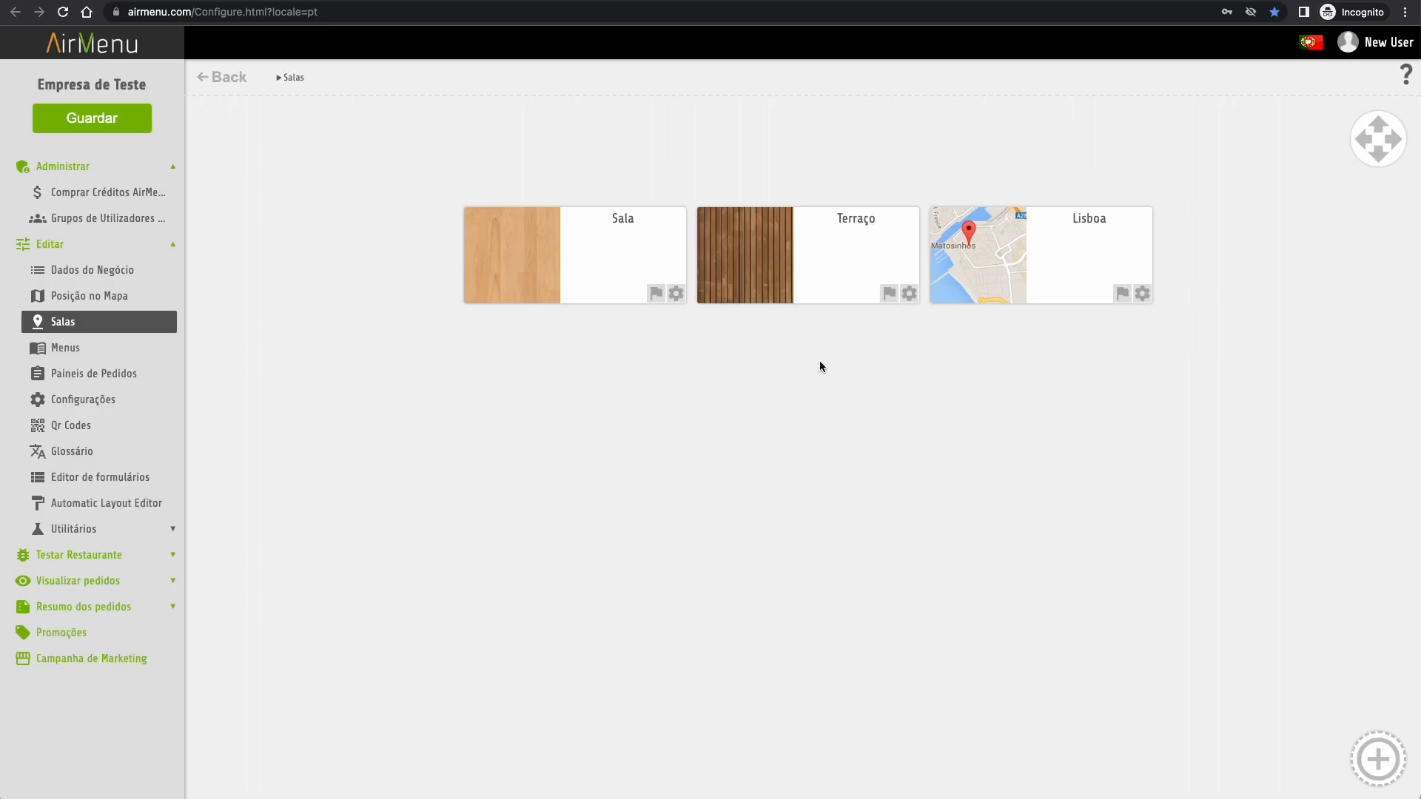
click(1037, 258)
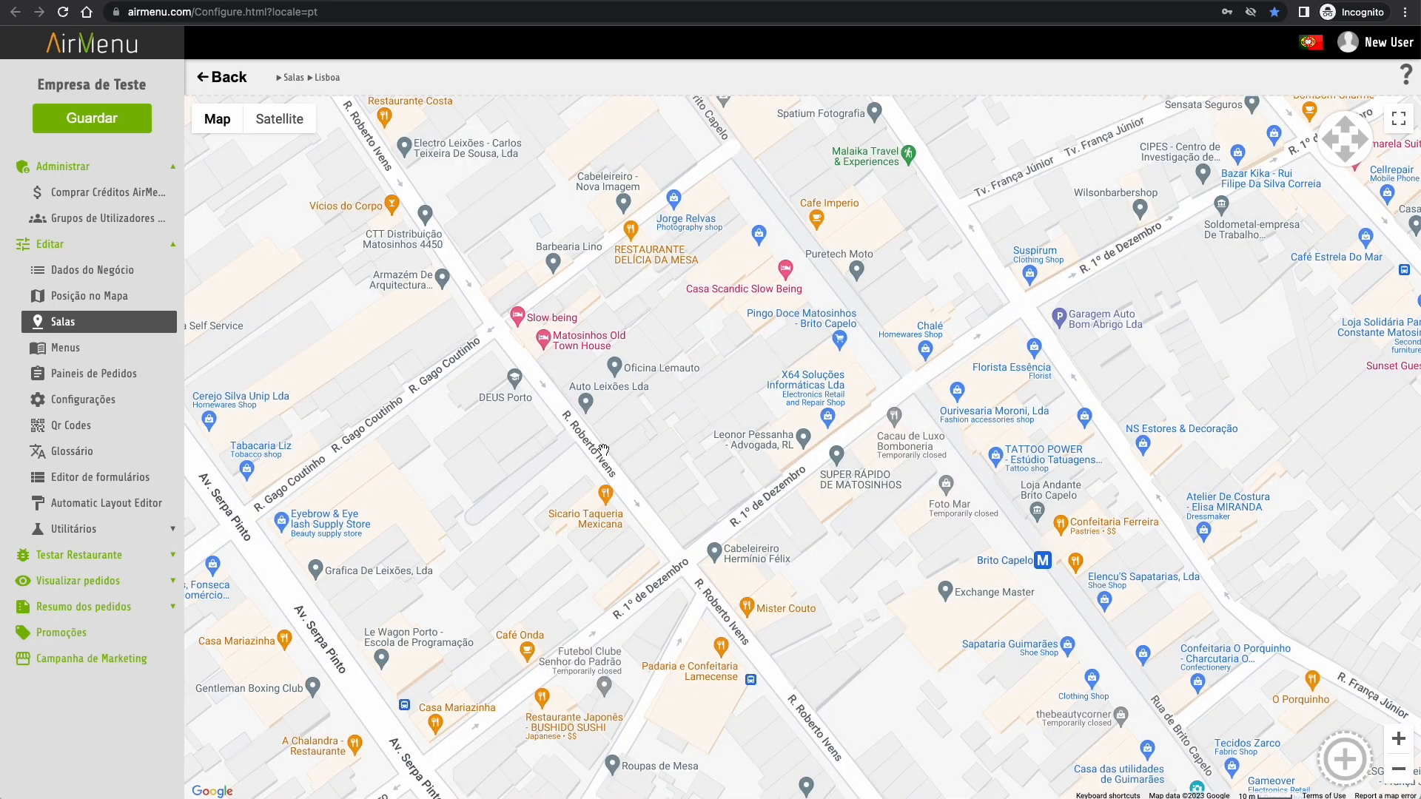
scroll(603, 449, down, 8)
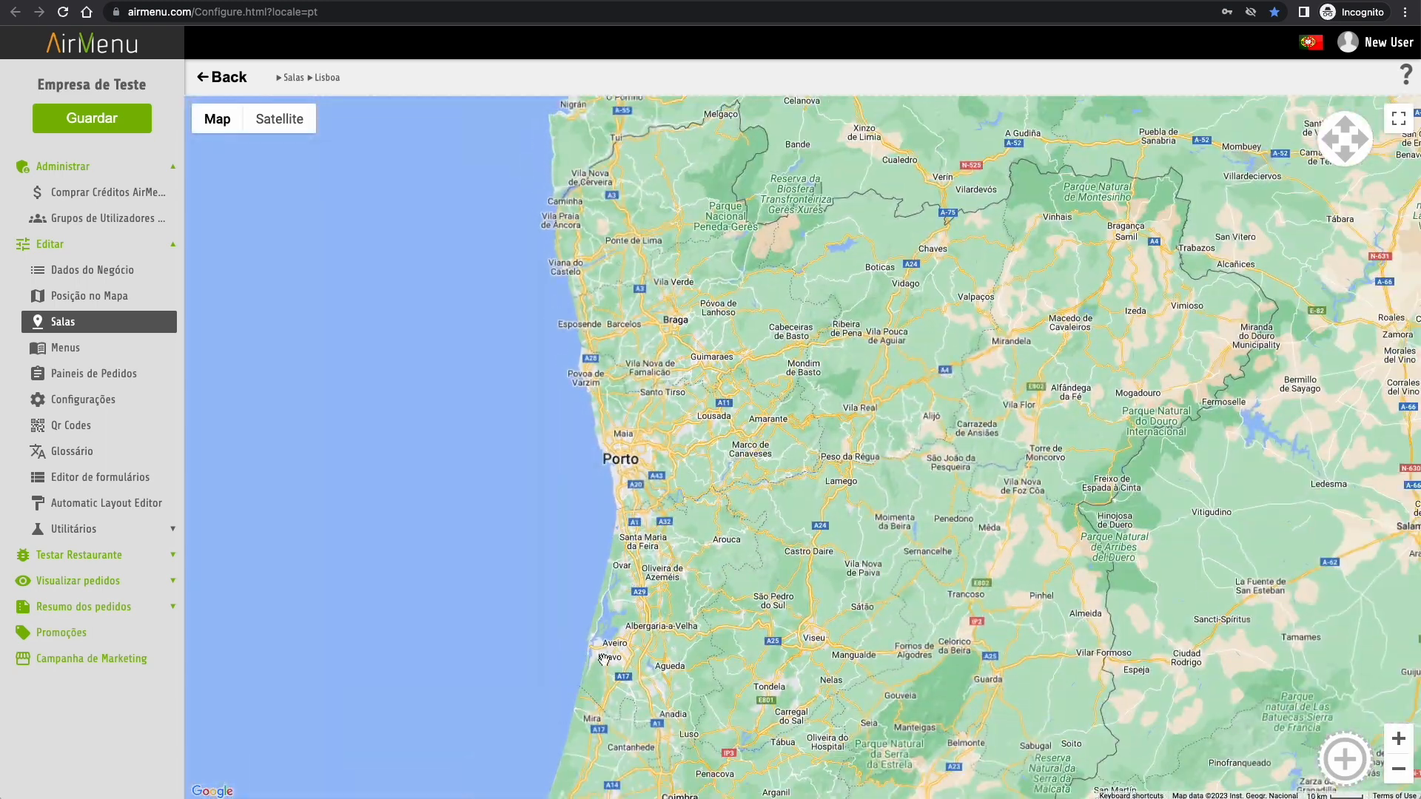
- Place a Ponto pin labelled Lisboa just east of Lisbon and open its settings
drag(590, 698, 787, 108)
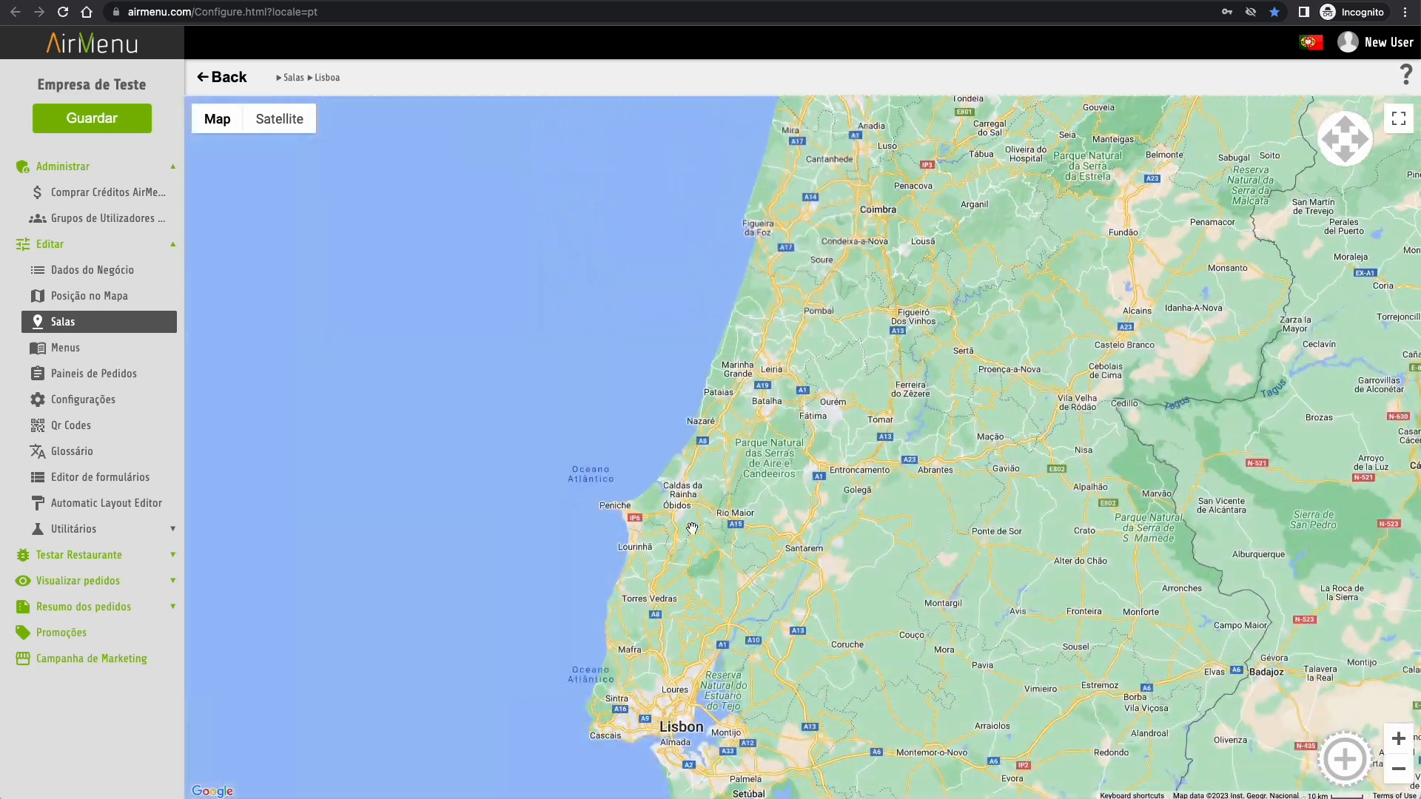
drag(663, 469, 676, 177)
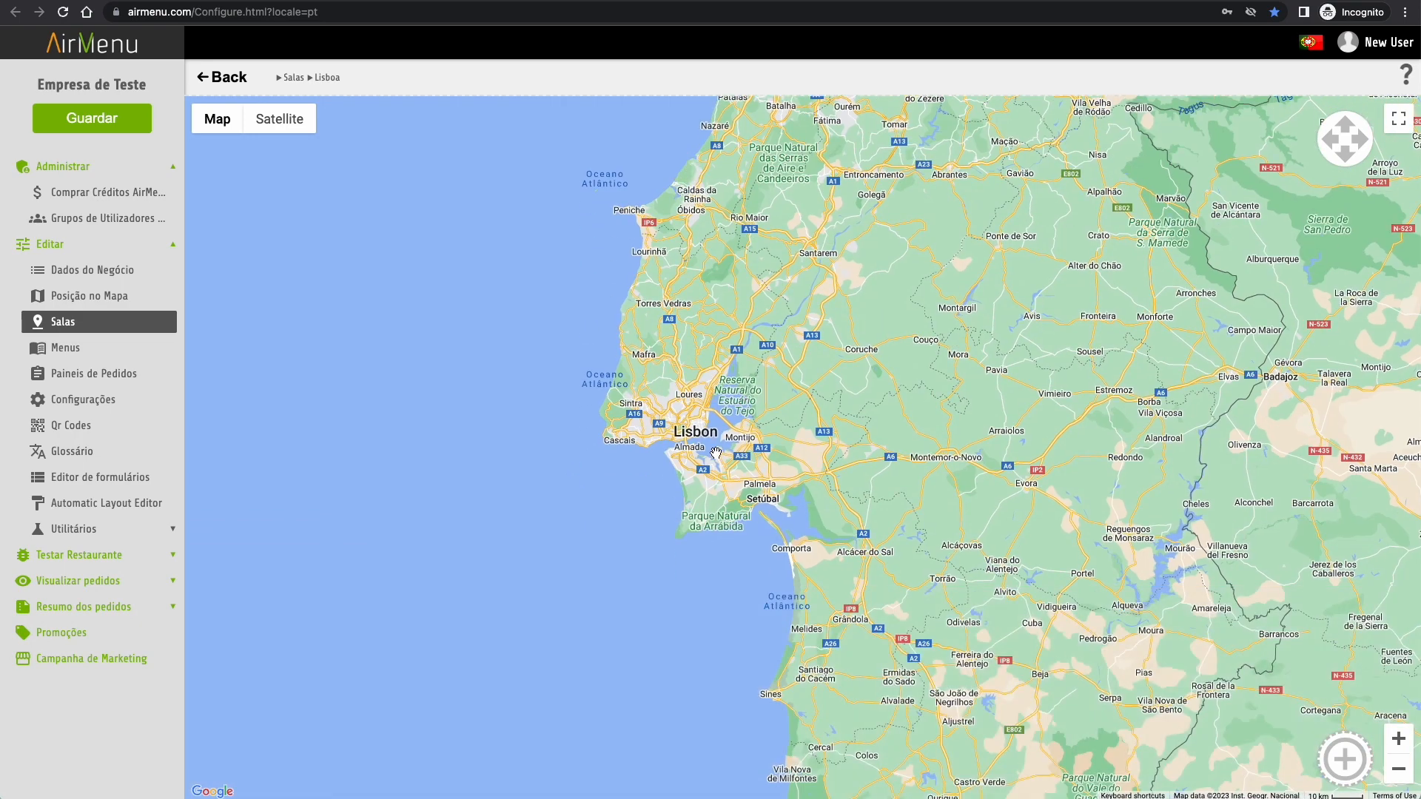
drag(715, 442, 731, 437)
click(1355, 769)
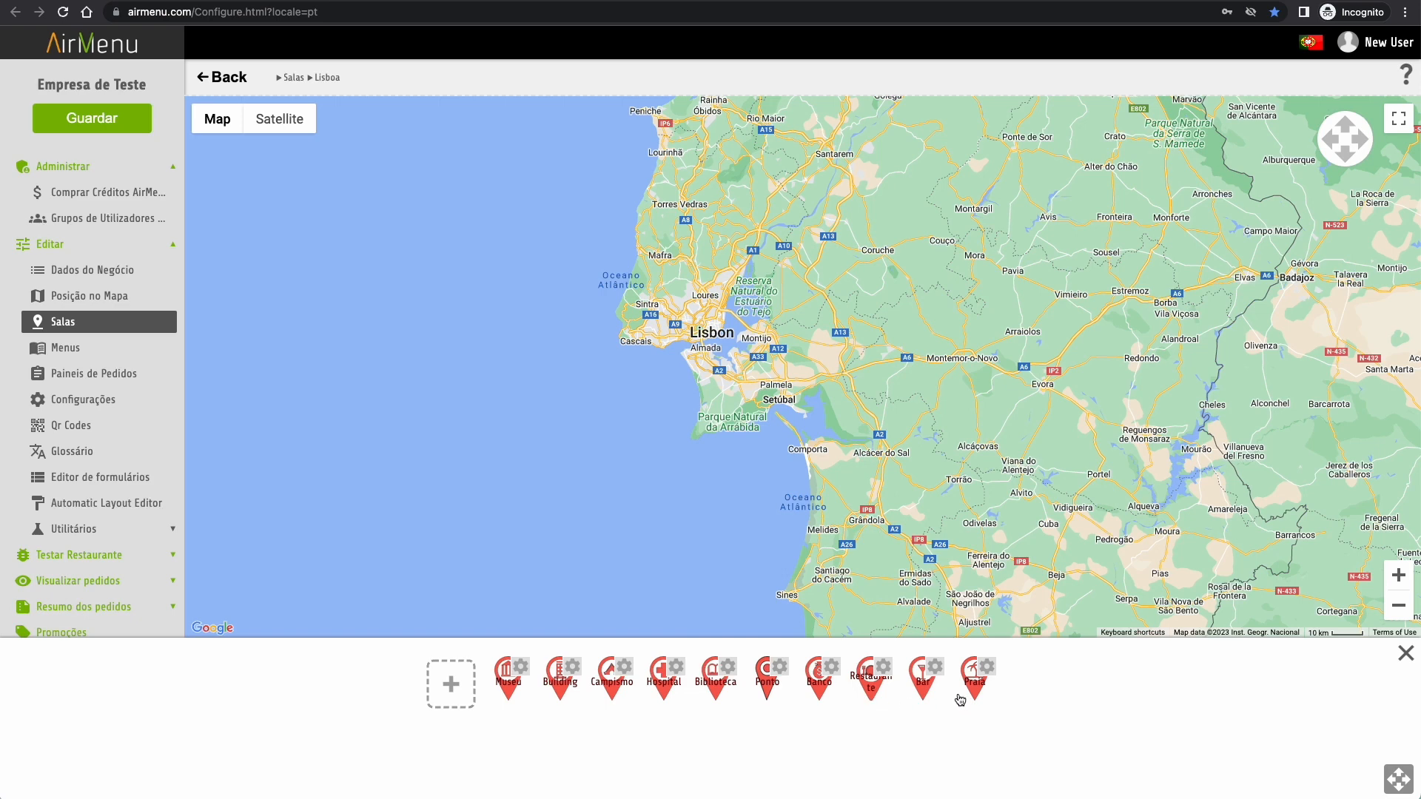
click(770, 693)
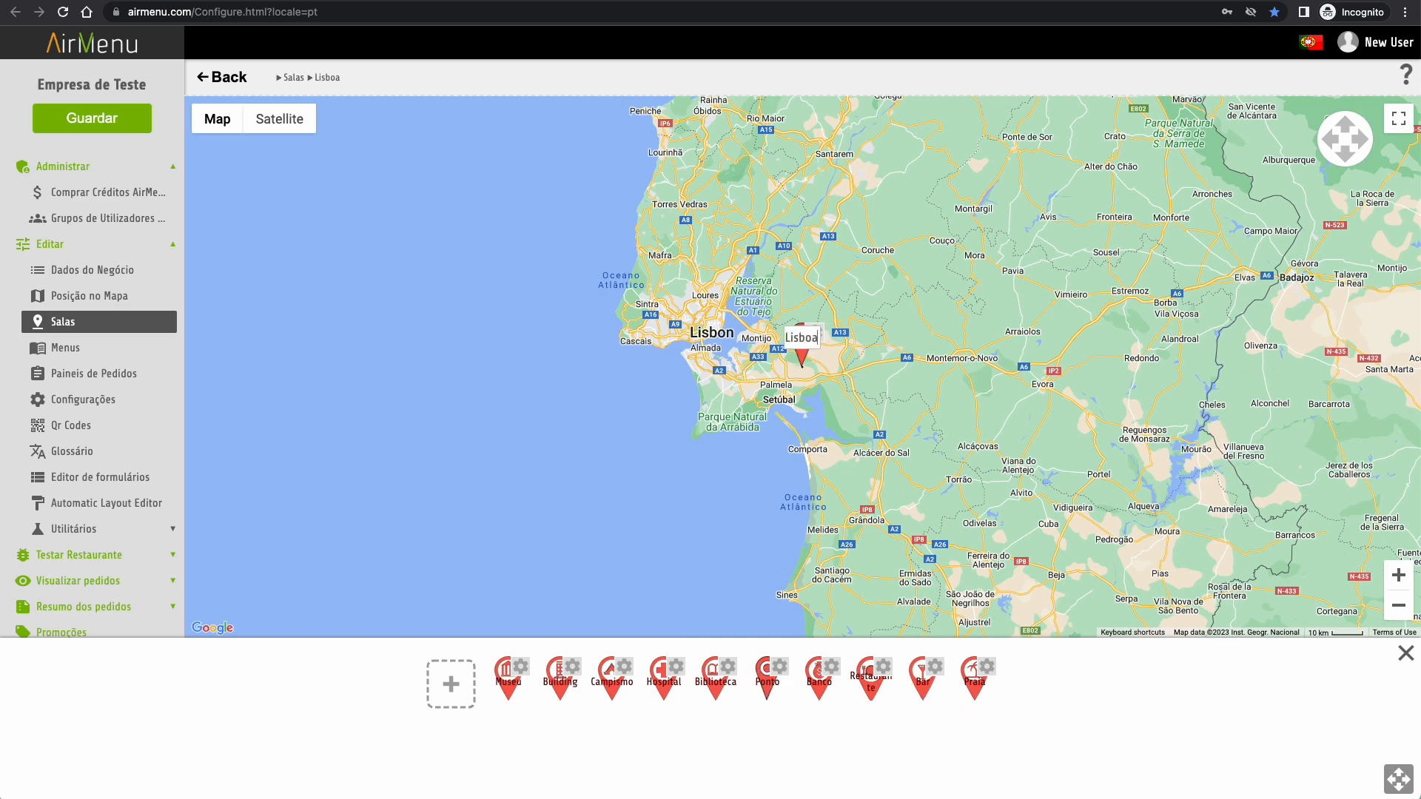
key(Return)
click(815, 332)
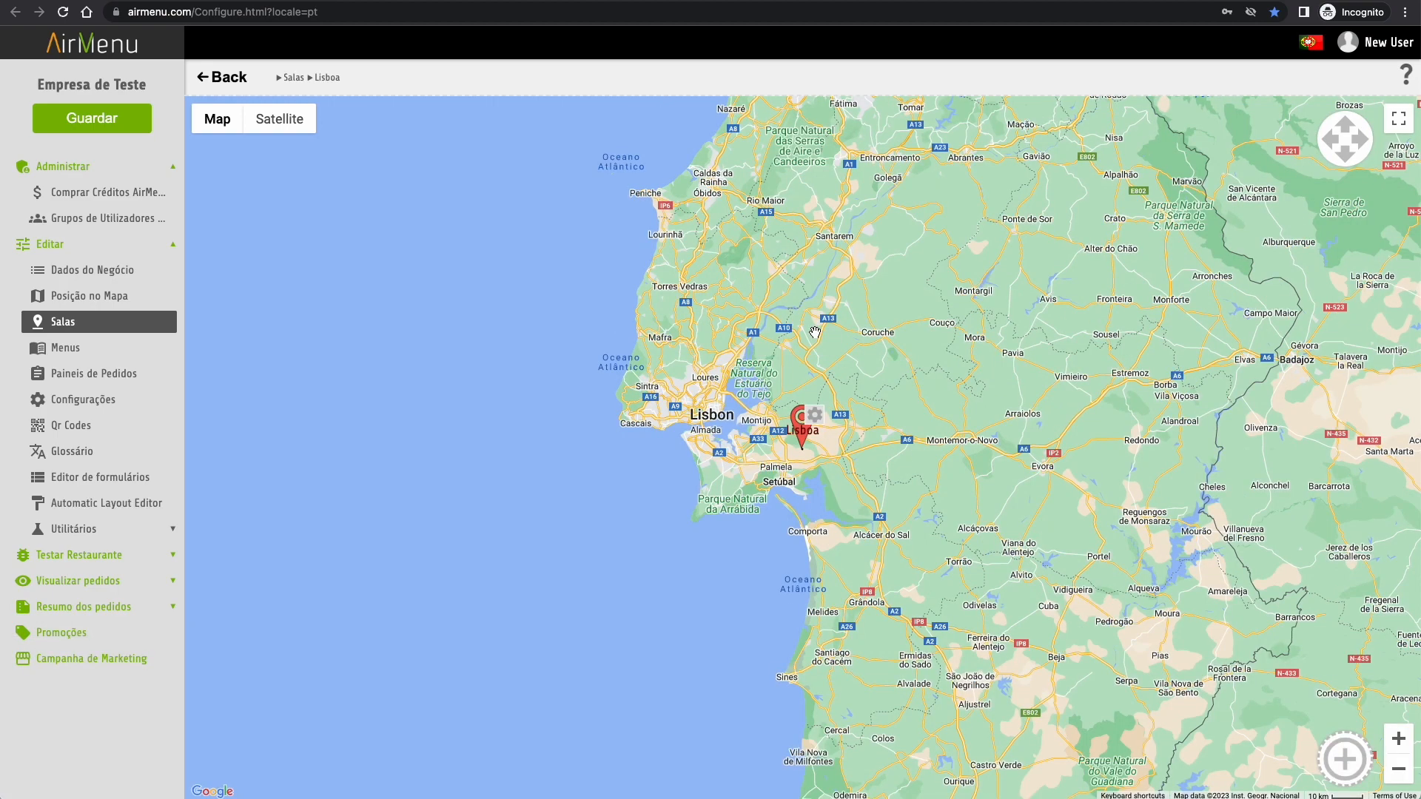
click(815, 415)
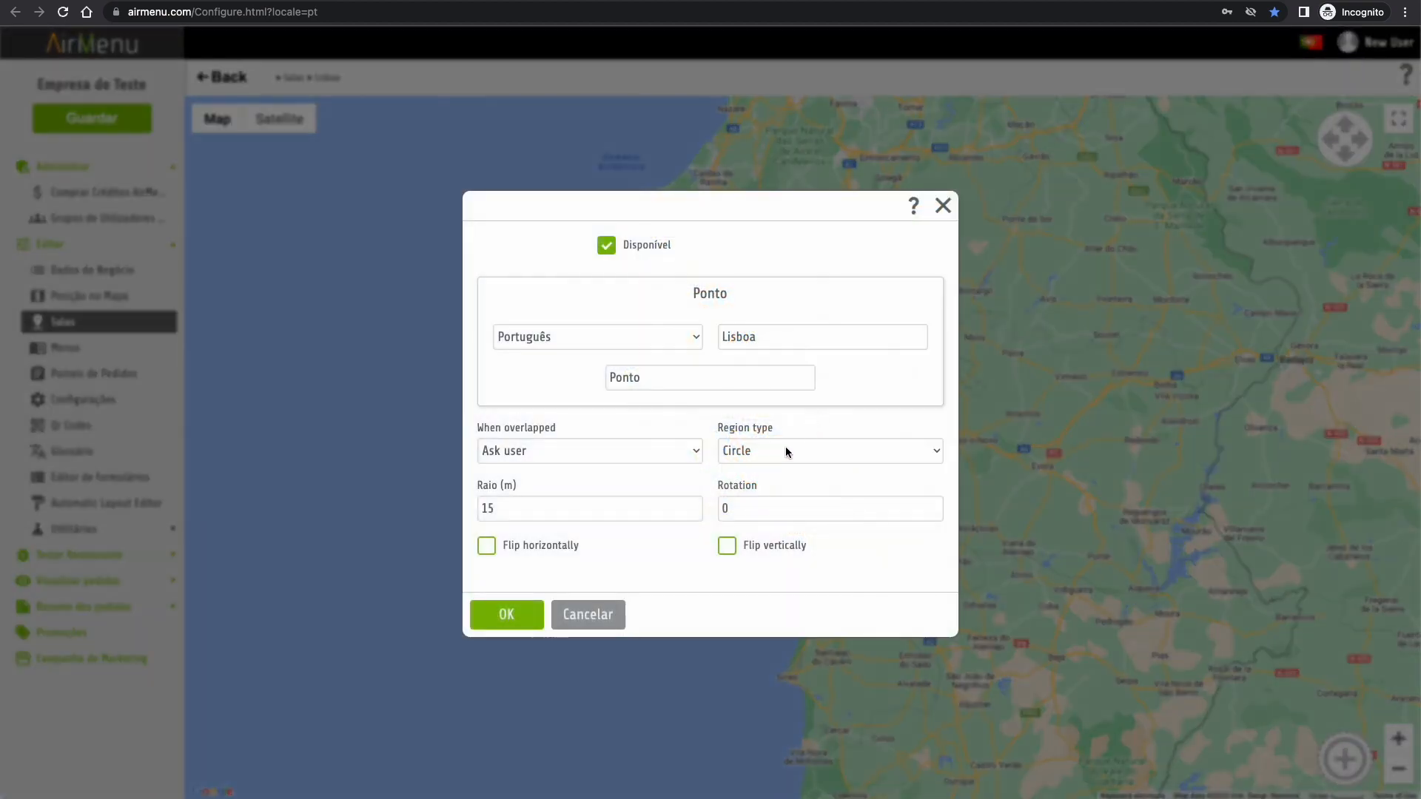
- Give the Lisboa pin a polygon region drawn around Lisbon and Setúbal, and save it
click(778, 445)
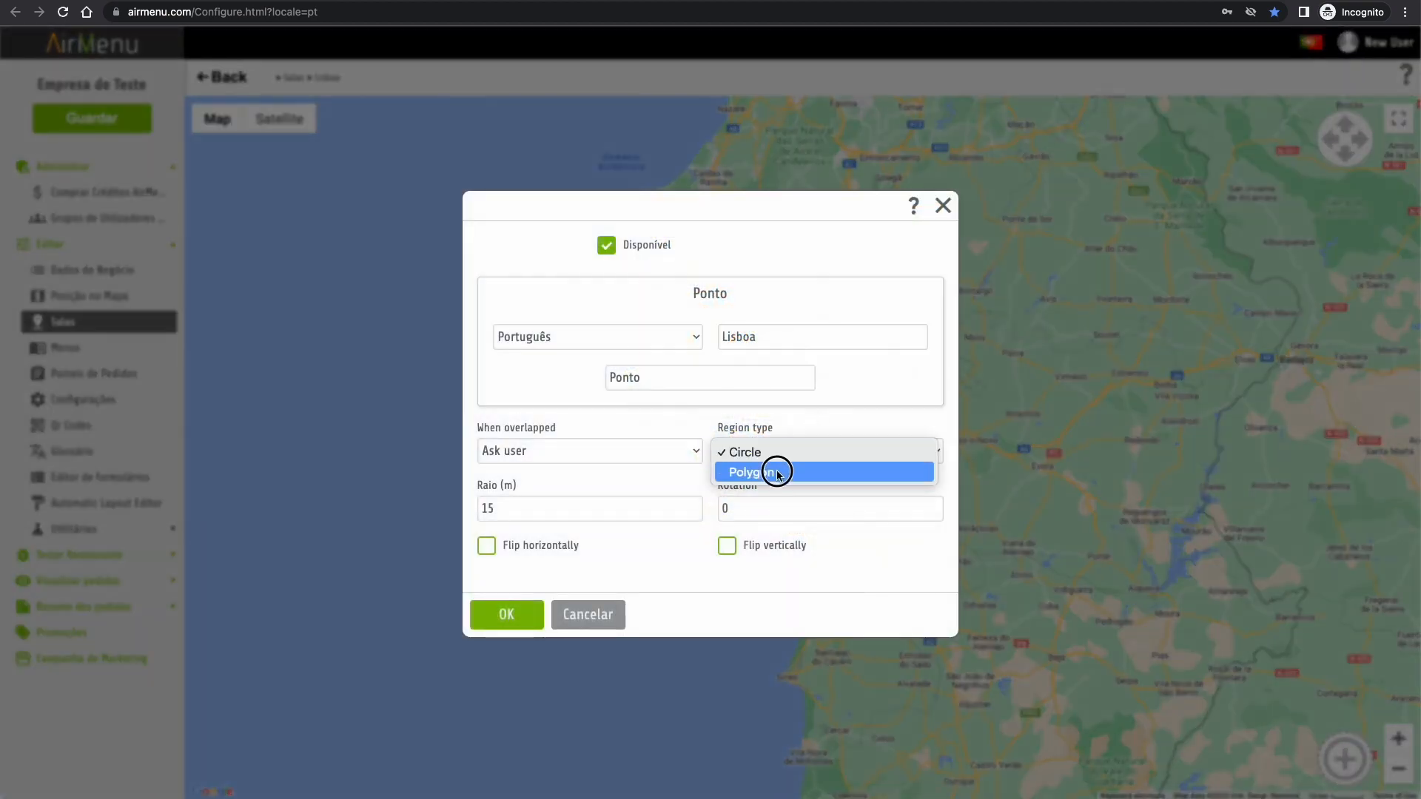
click(778, 475)
click(619, 476)
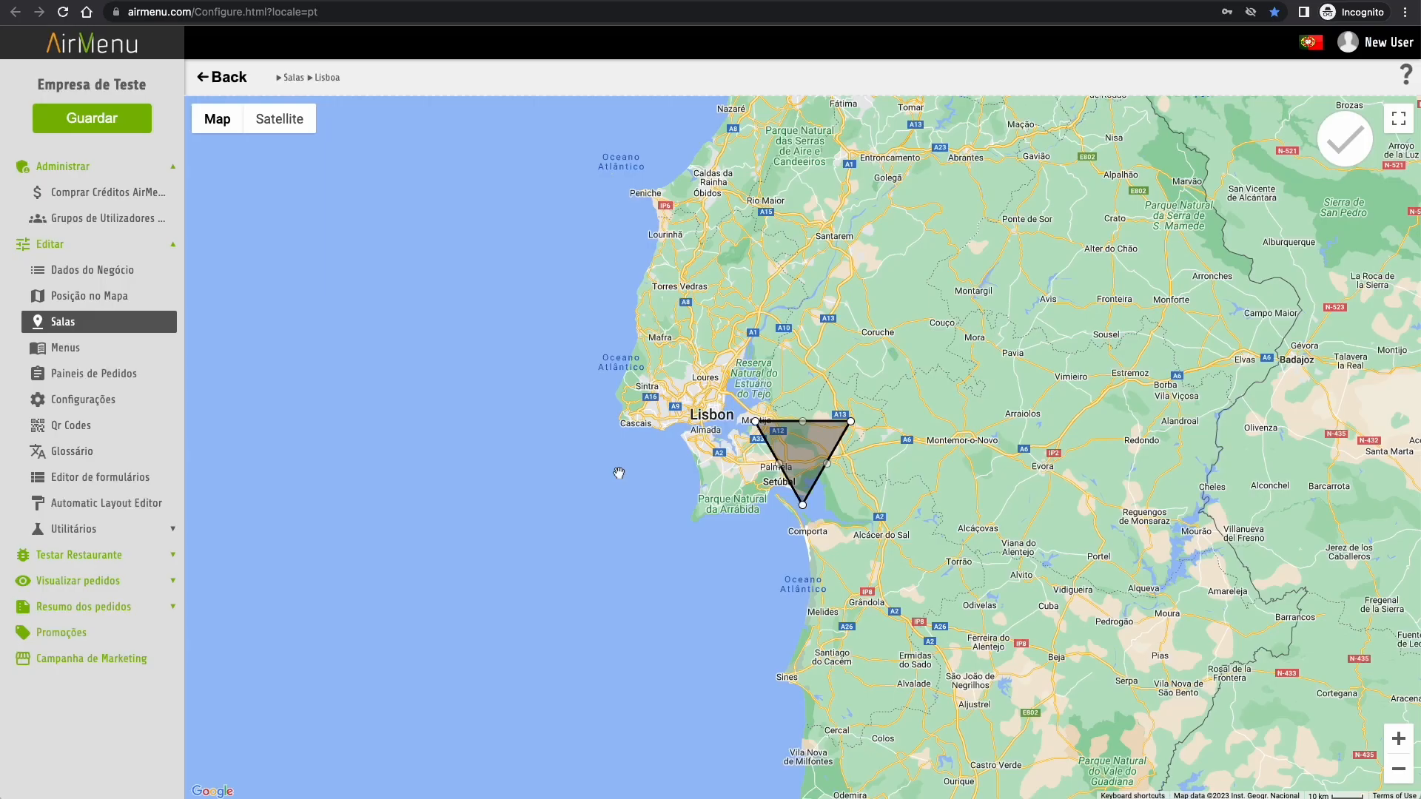
drag(755, 421, 555, 294)
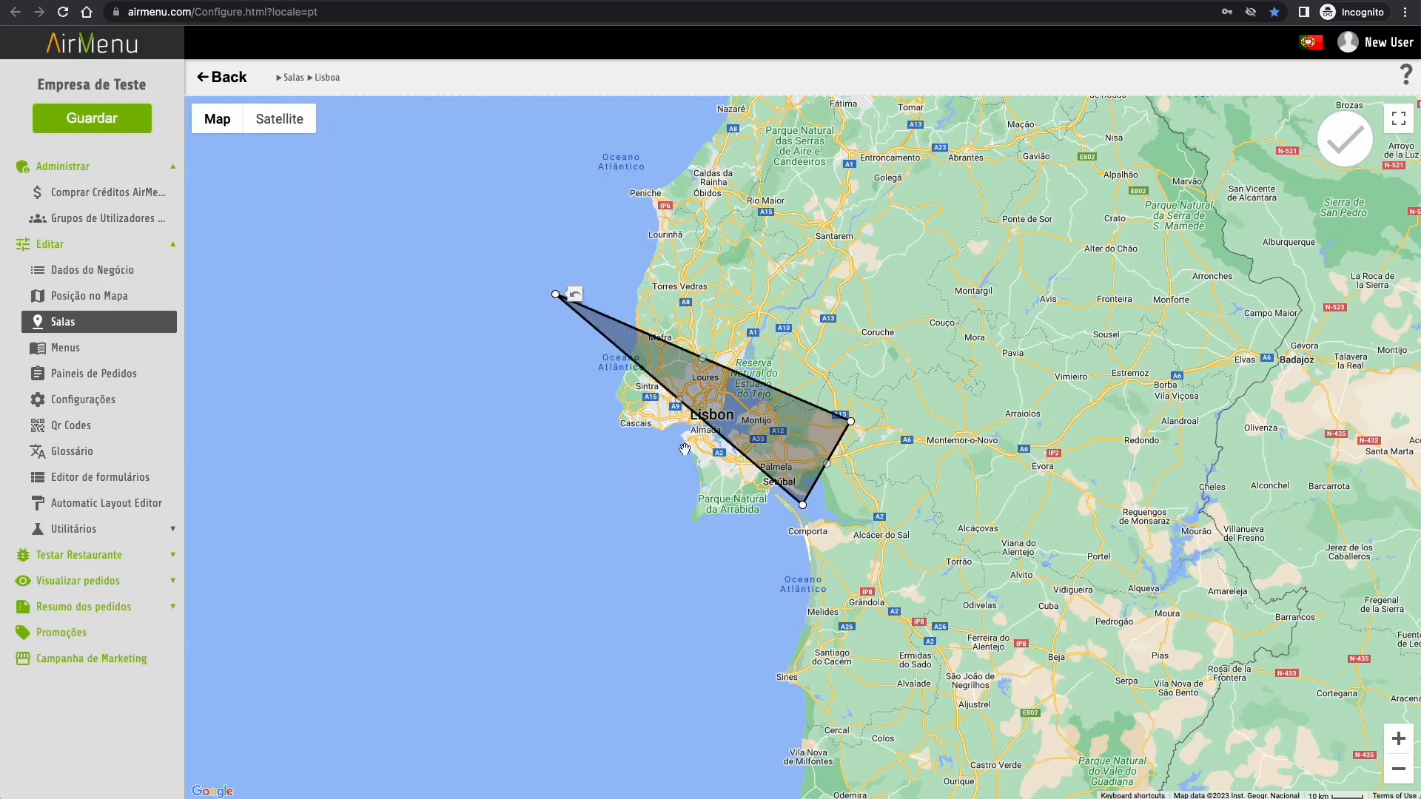
drag(675, 400, 580, 551)
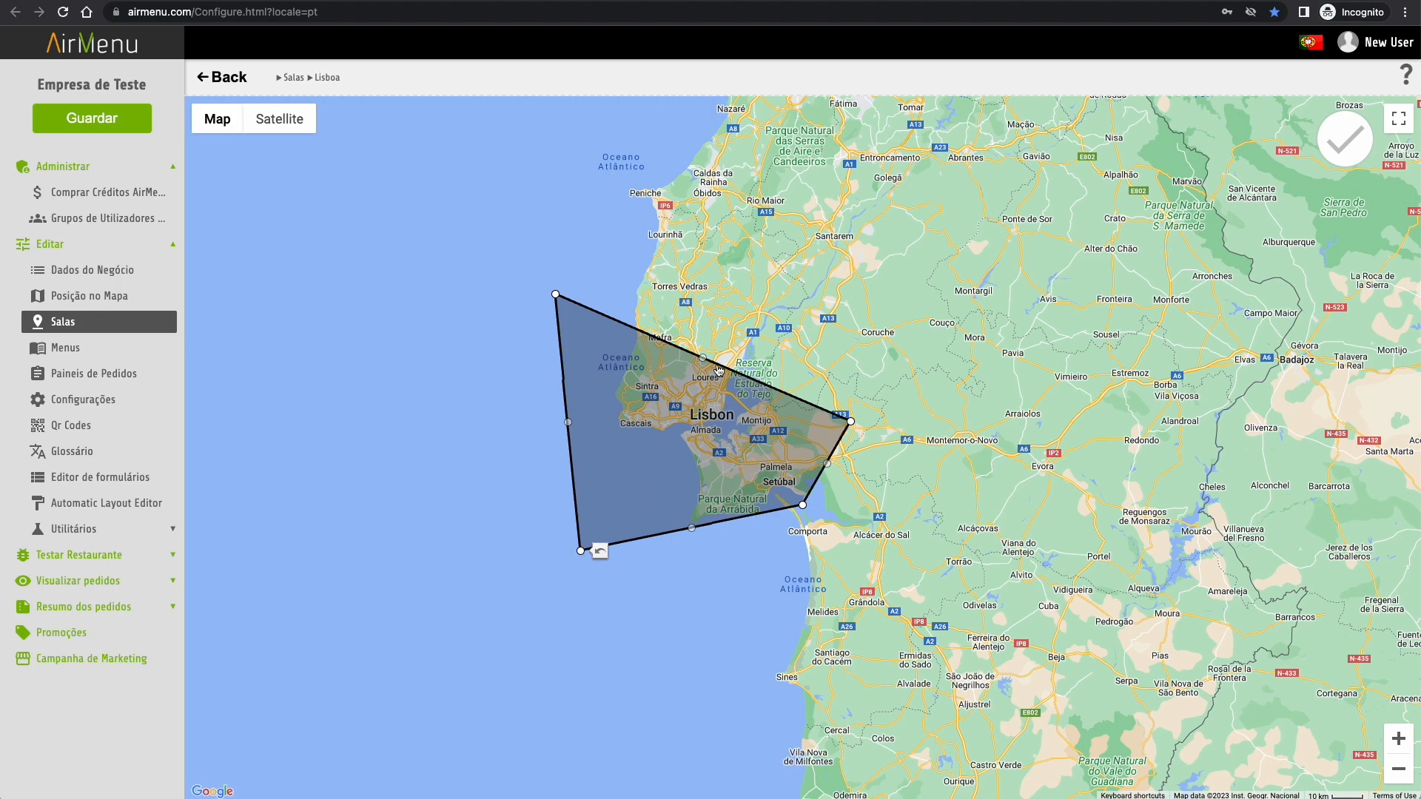
drag(705, 361, 813, 258)
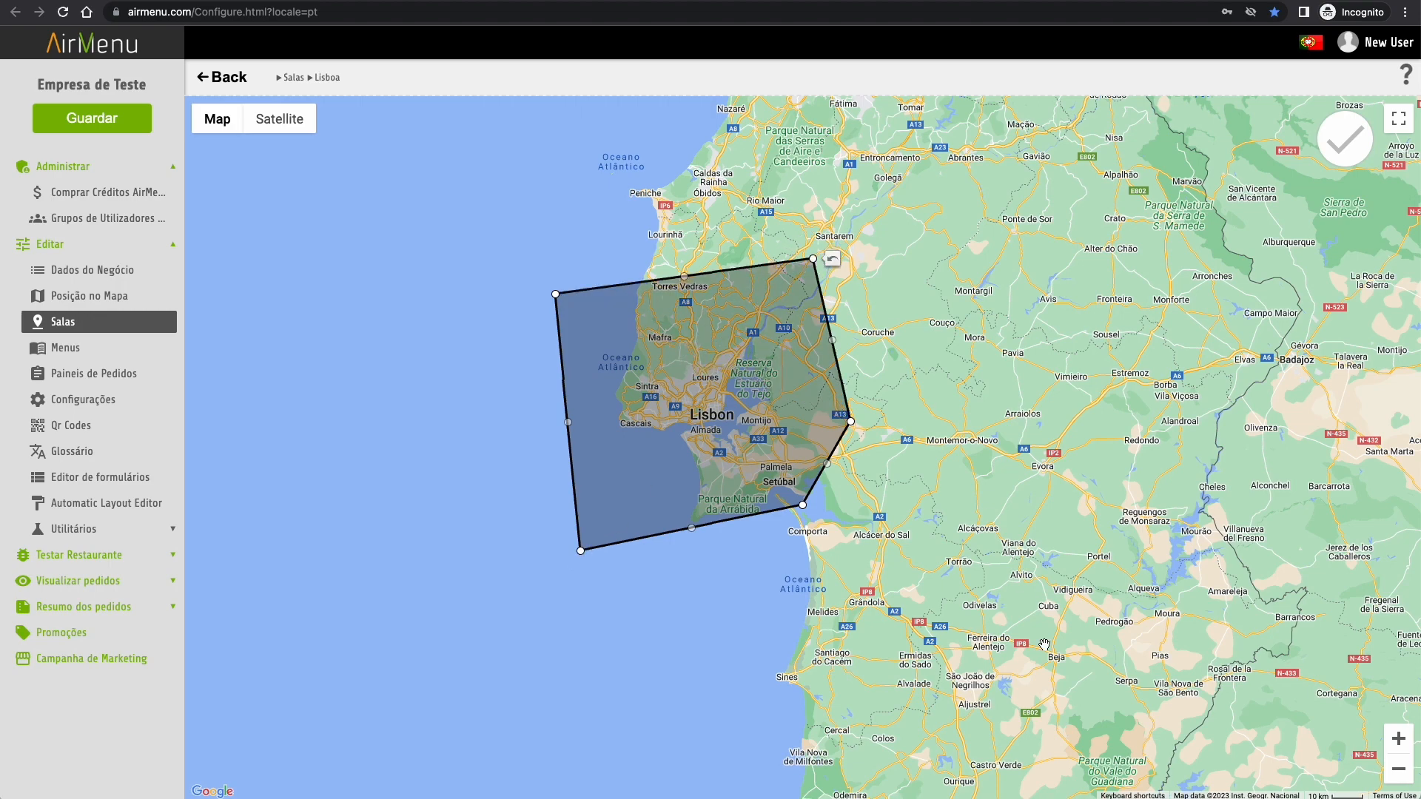
click(1345, 141)
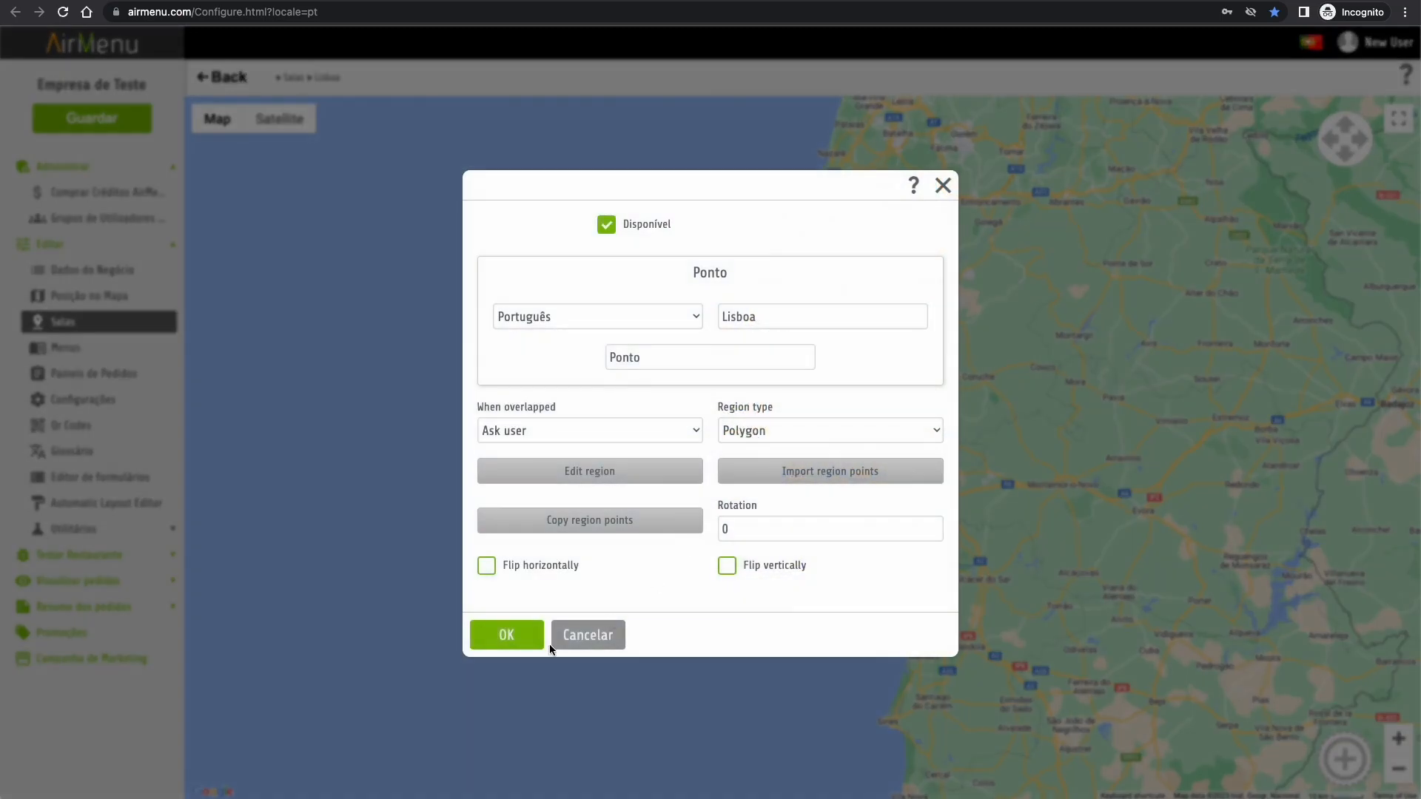
click(496, 641)
click(229, 78)
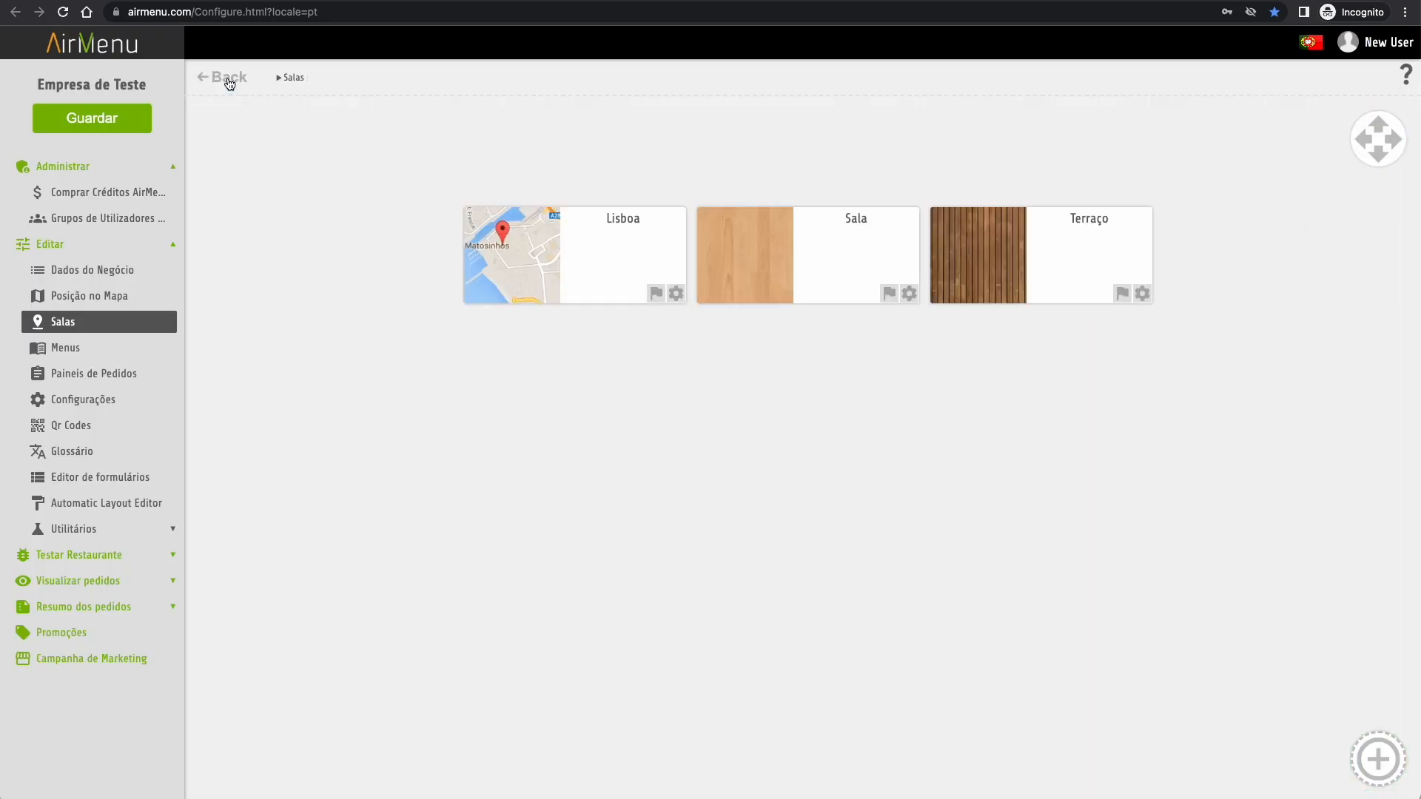
- Add a new family named Gelados to the Restaurante menu
click(68, 350)
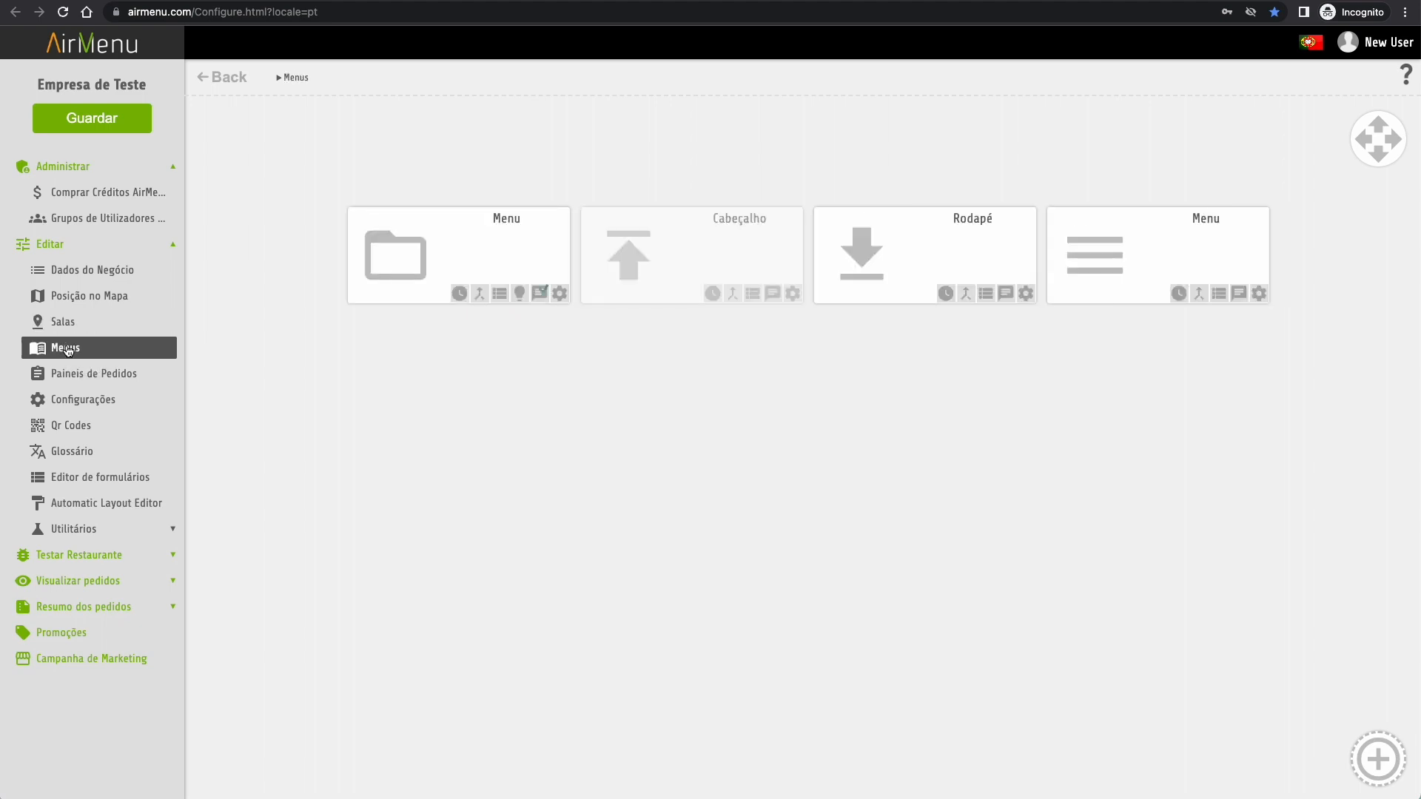
click(514, 252)
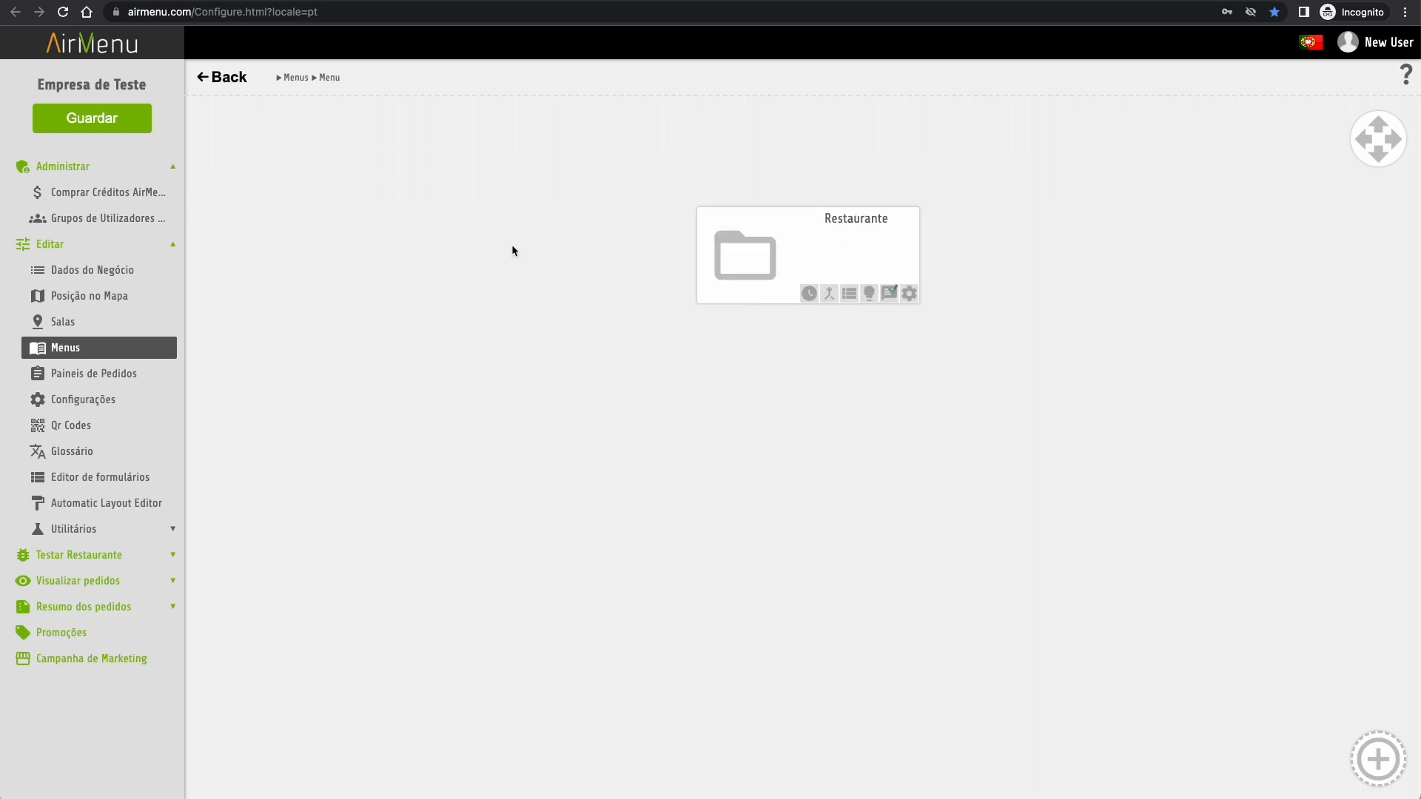
click(849, 279)
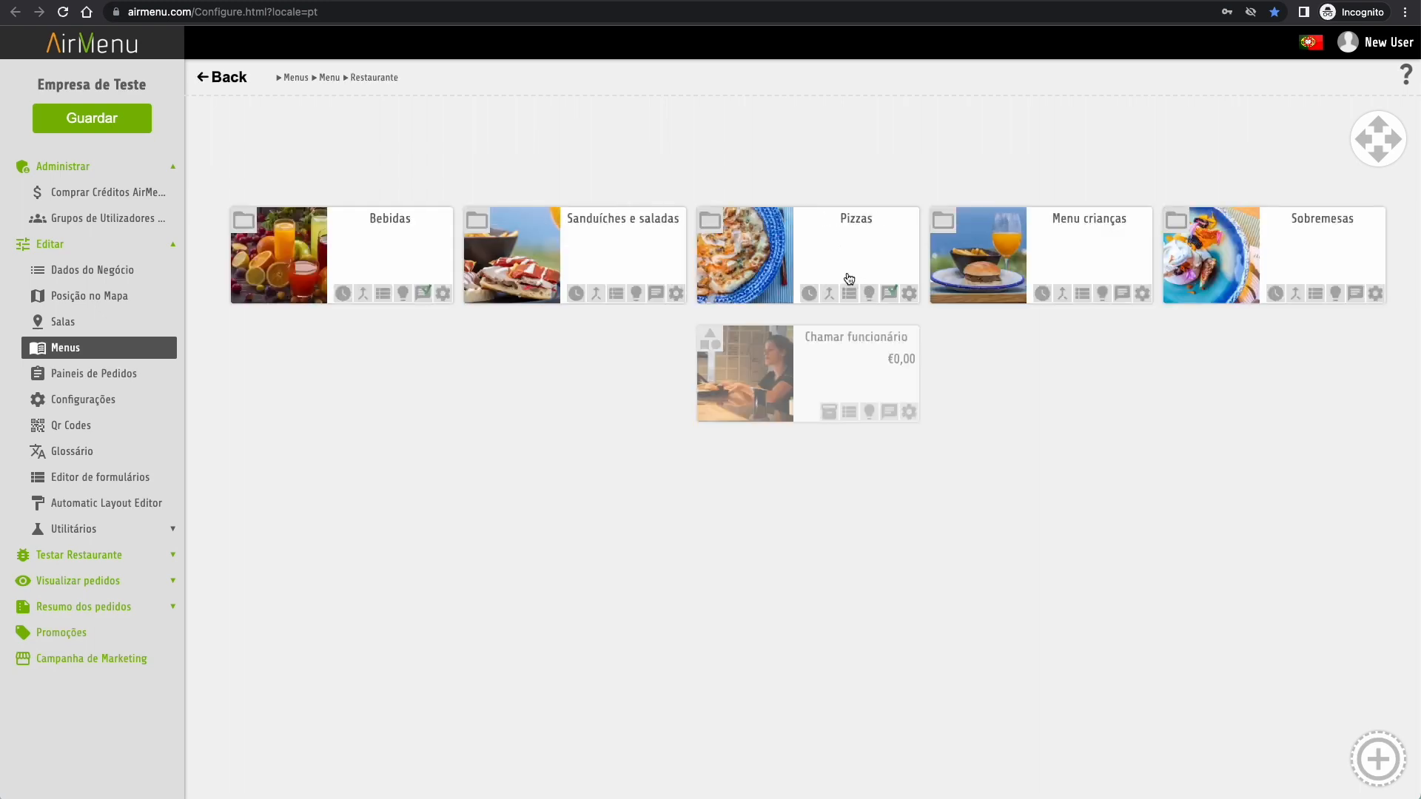
click(1378, 759)
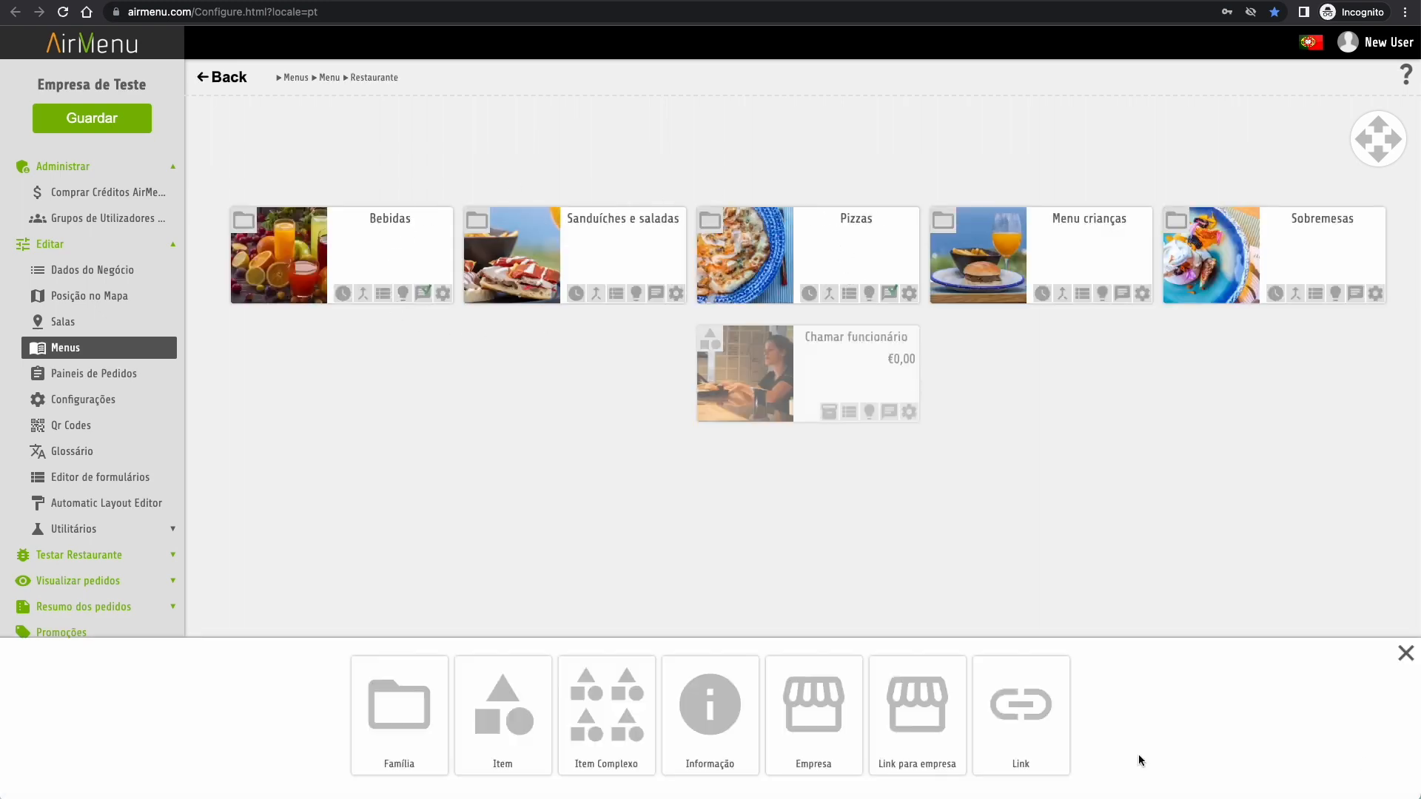
click(396, 722)
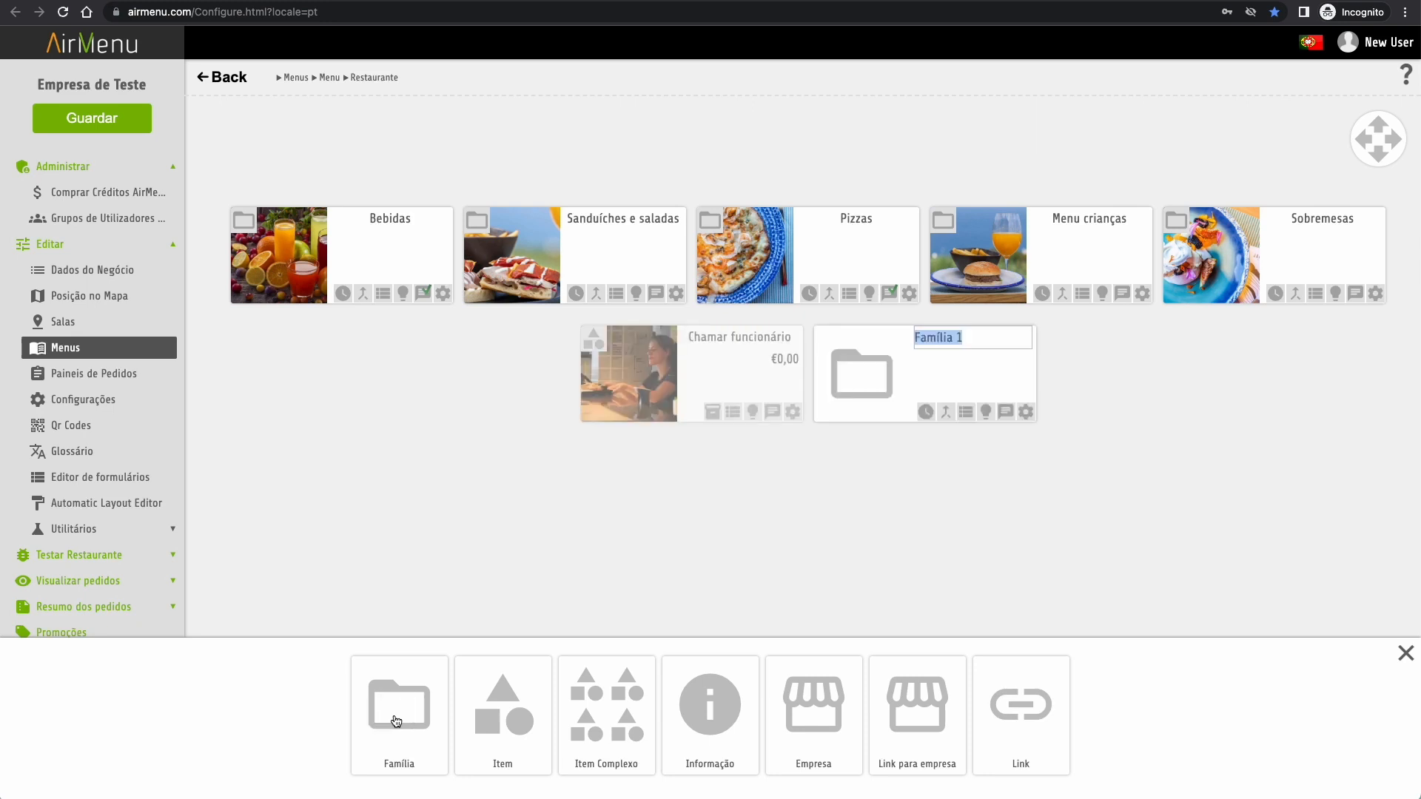
text(Gelados)
key(Return)
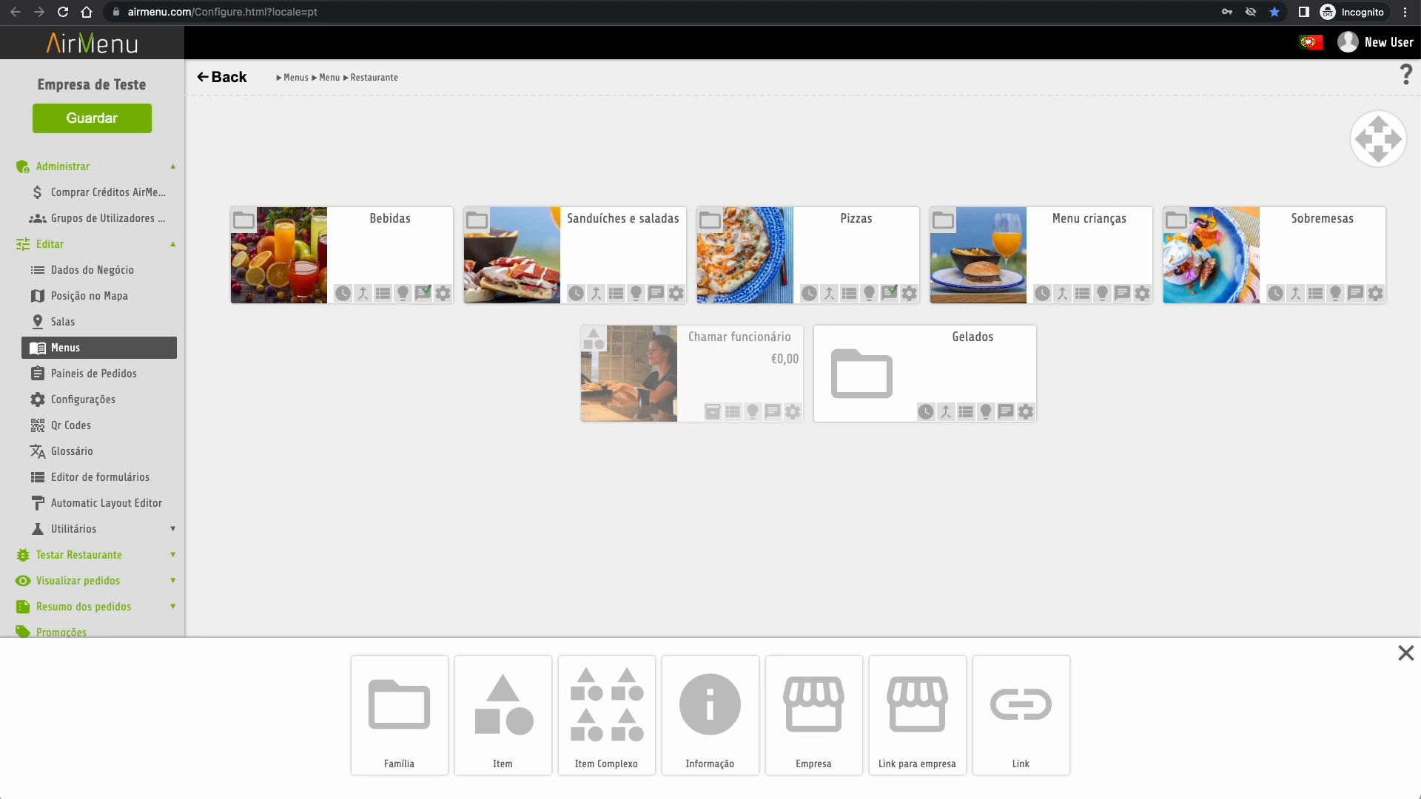
- Give the Gelados family an ice-cream photo from Pixabay and save it
click(1026, 411)
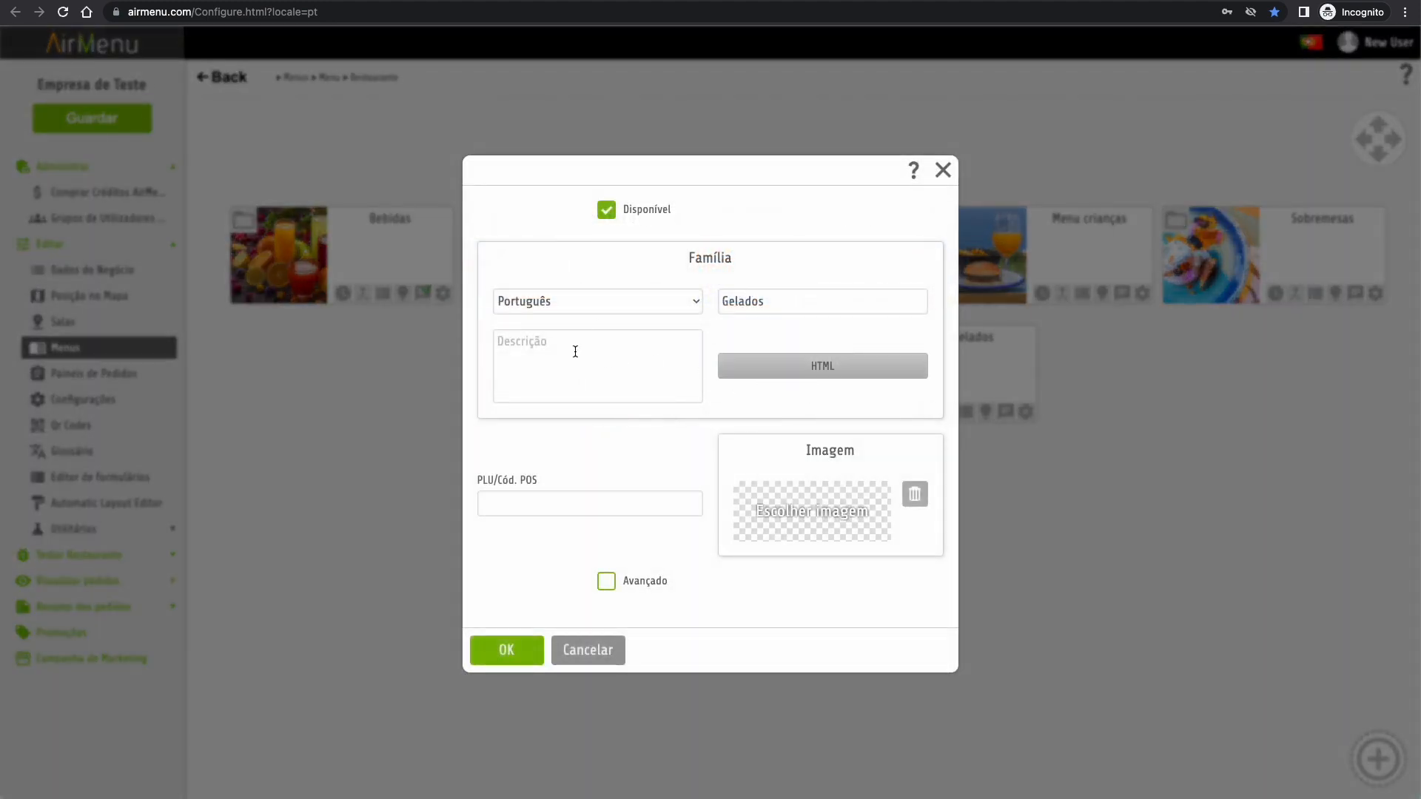
click(828, 520)
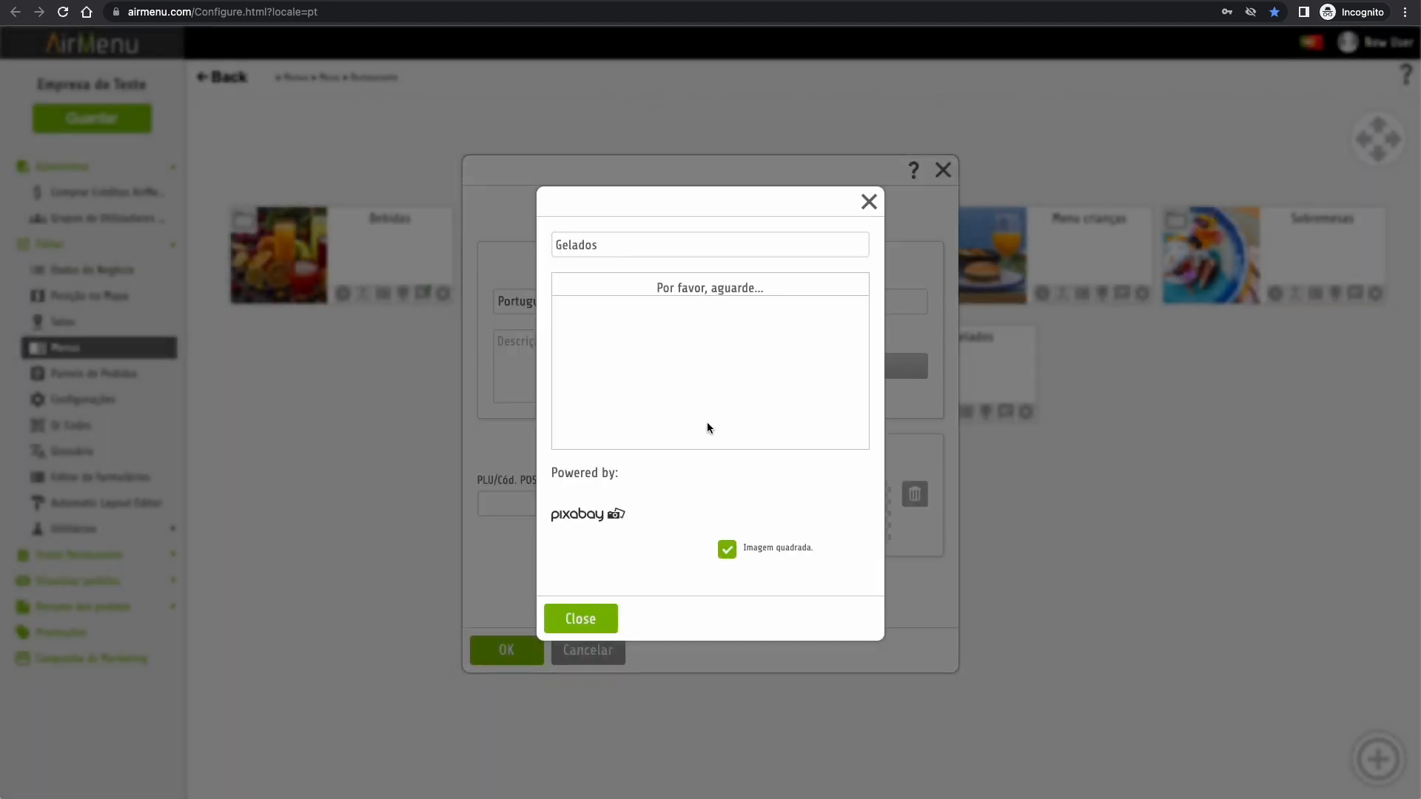
click(807, 308)
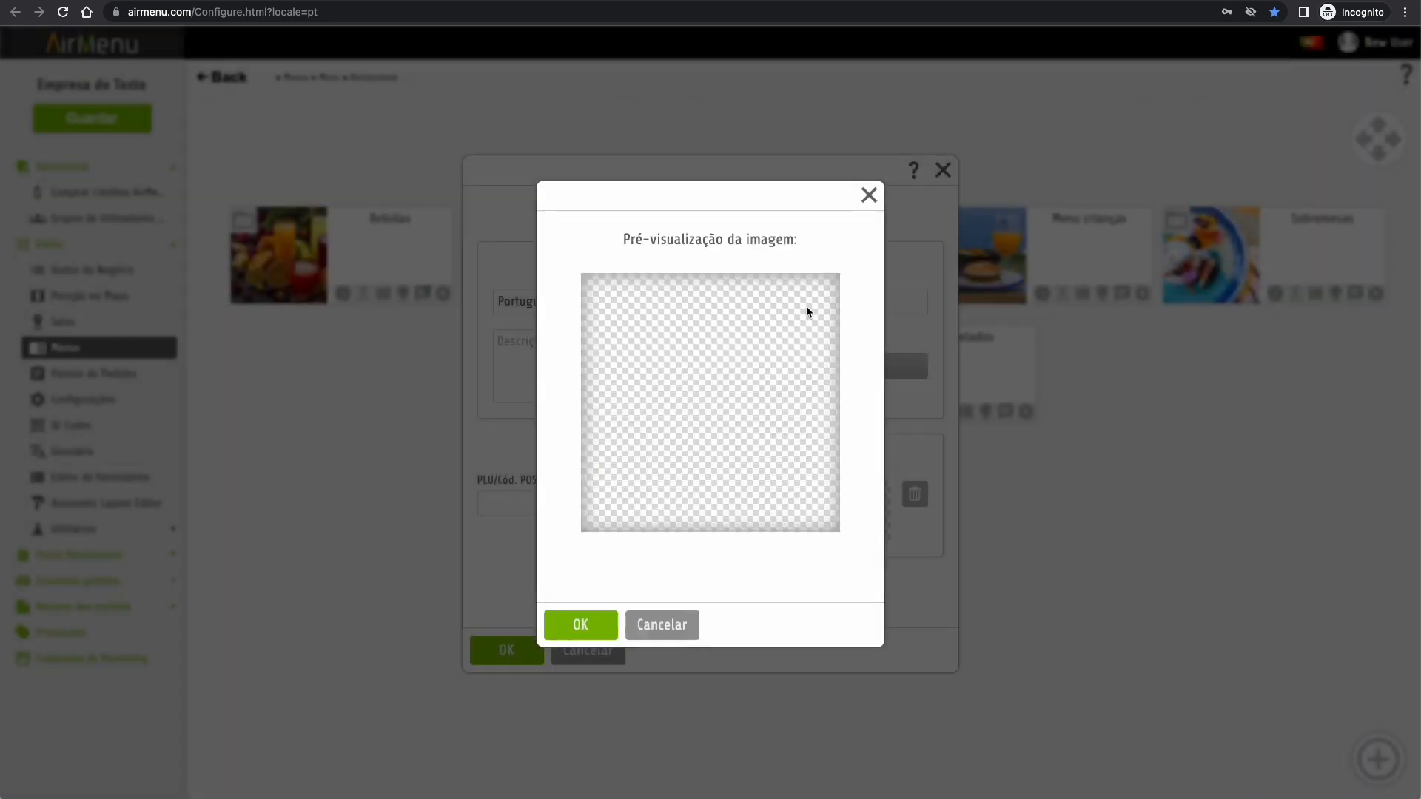
click(587, 630)
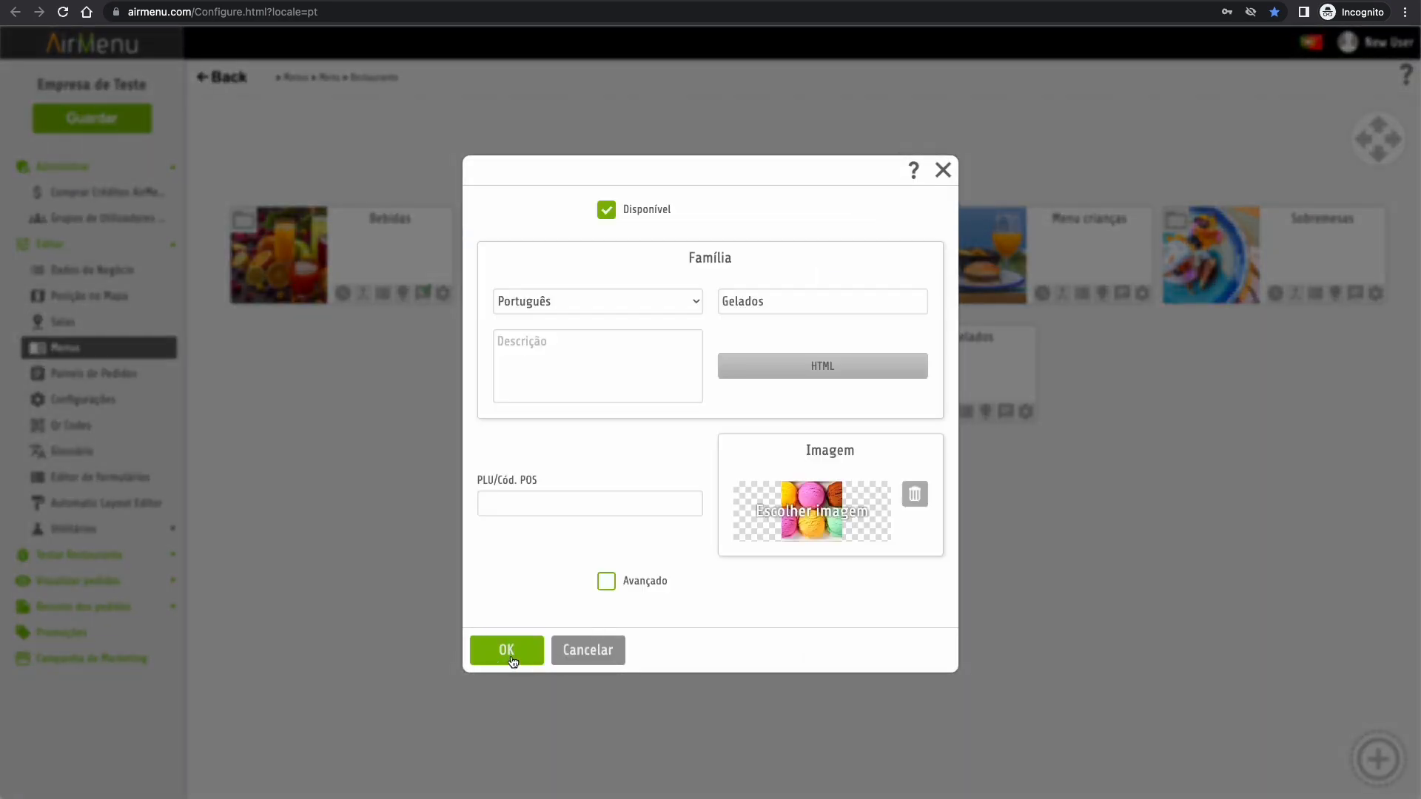
click(512, 659)
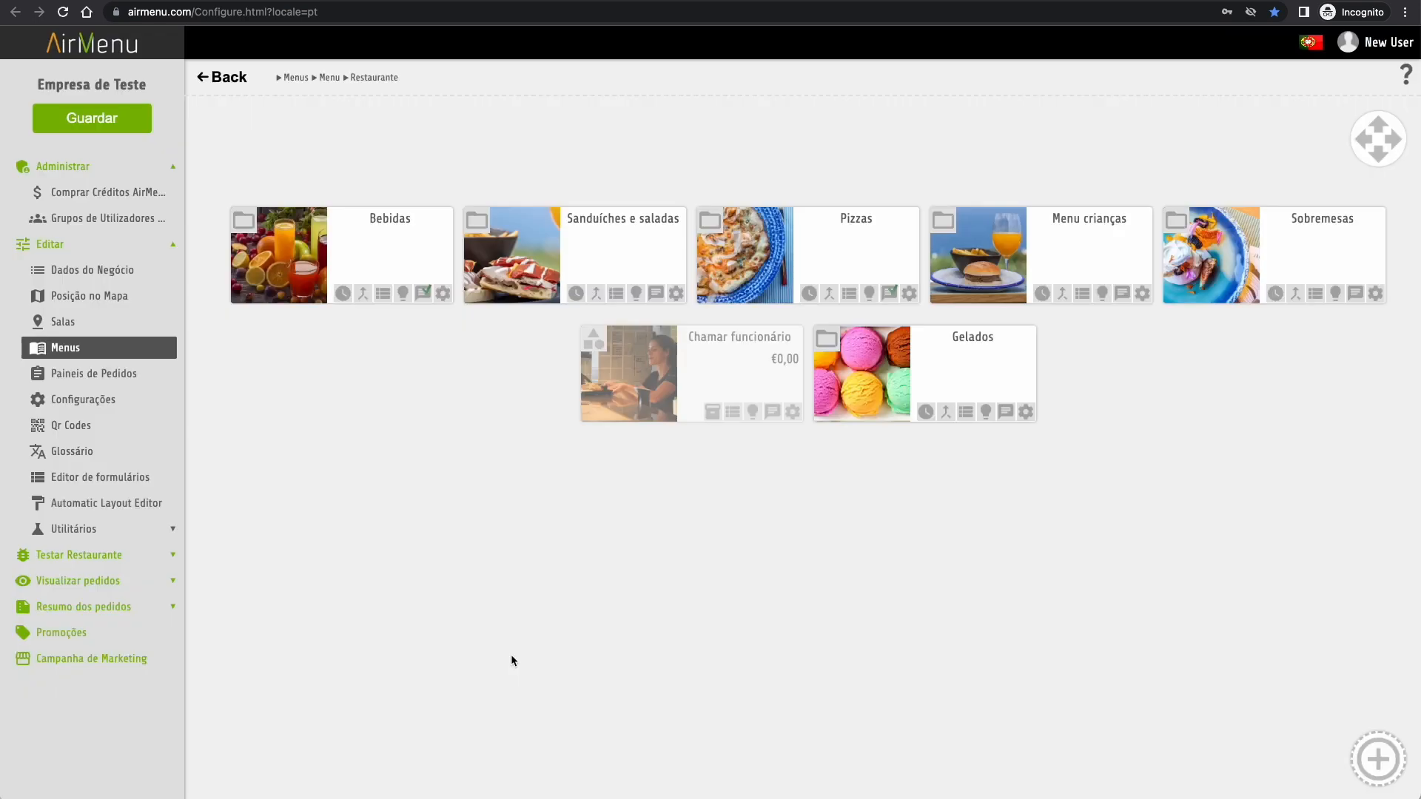
- Create a Cornetto de Chocolate item inside the Gelados family
click(942, 367)
click(875, 441)
click(503, 733)
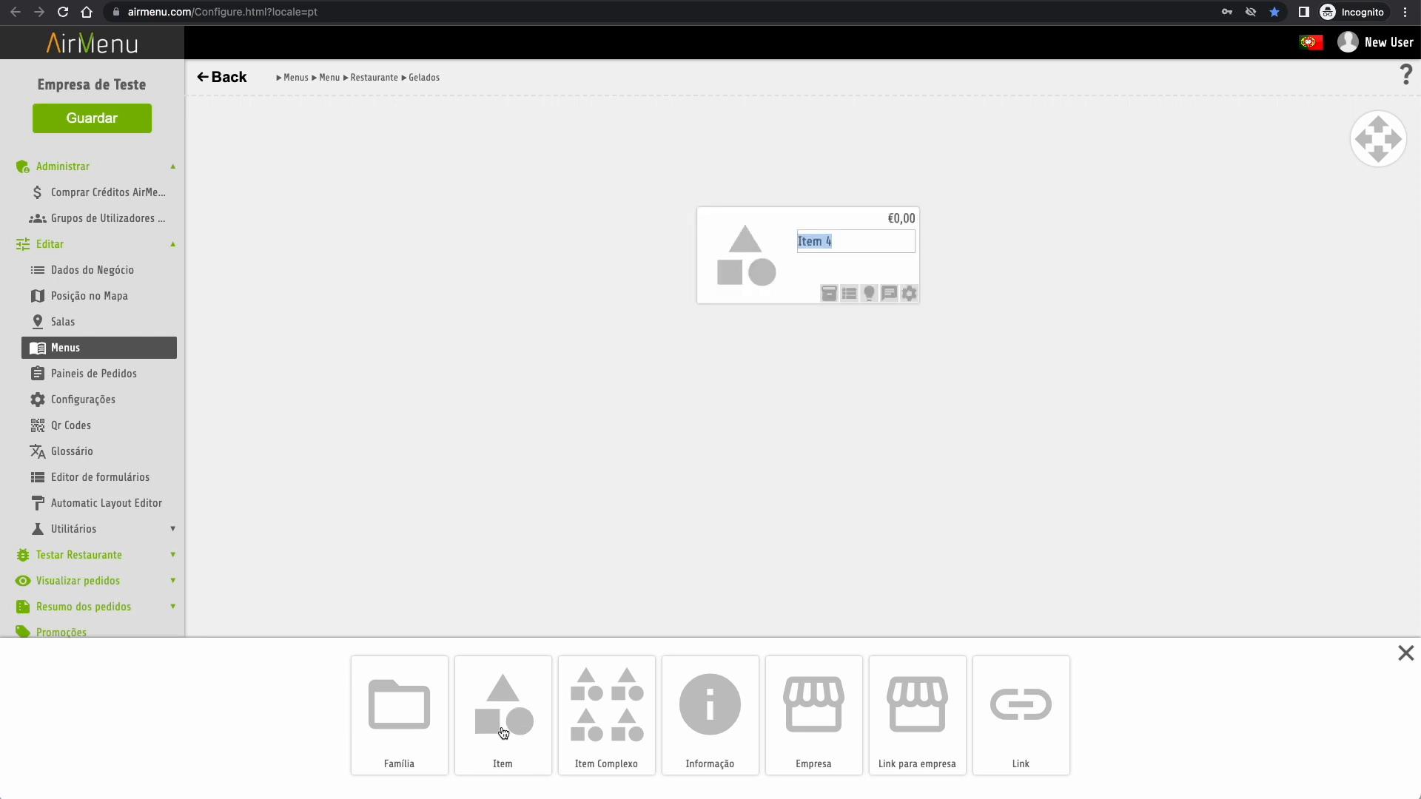
text(Cornetto de Chocolate)
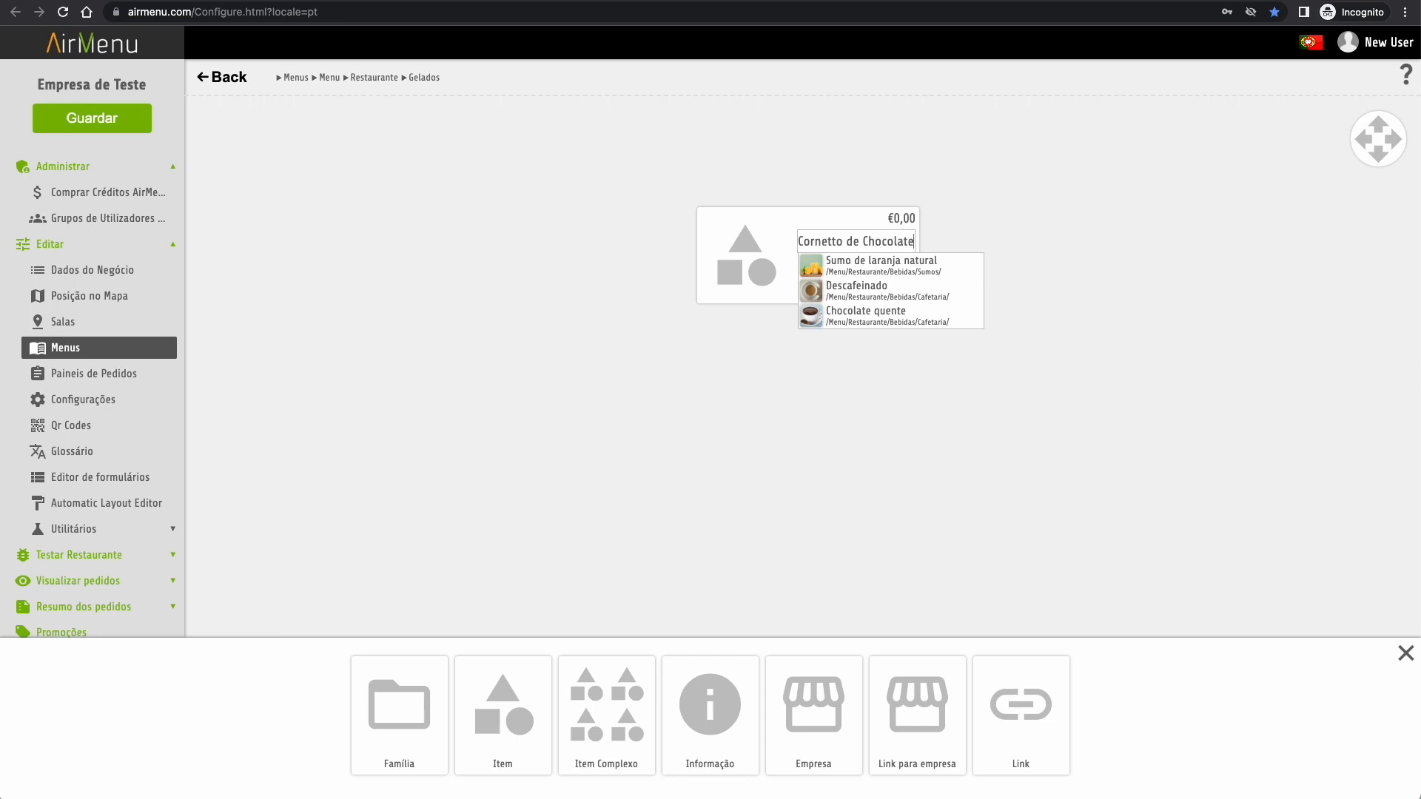
key(Return)
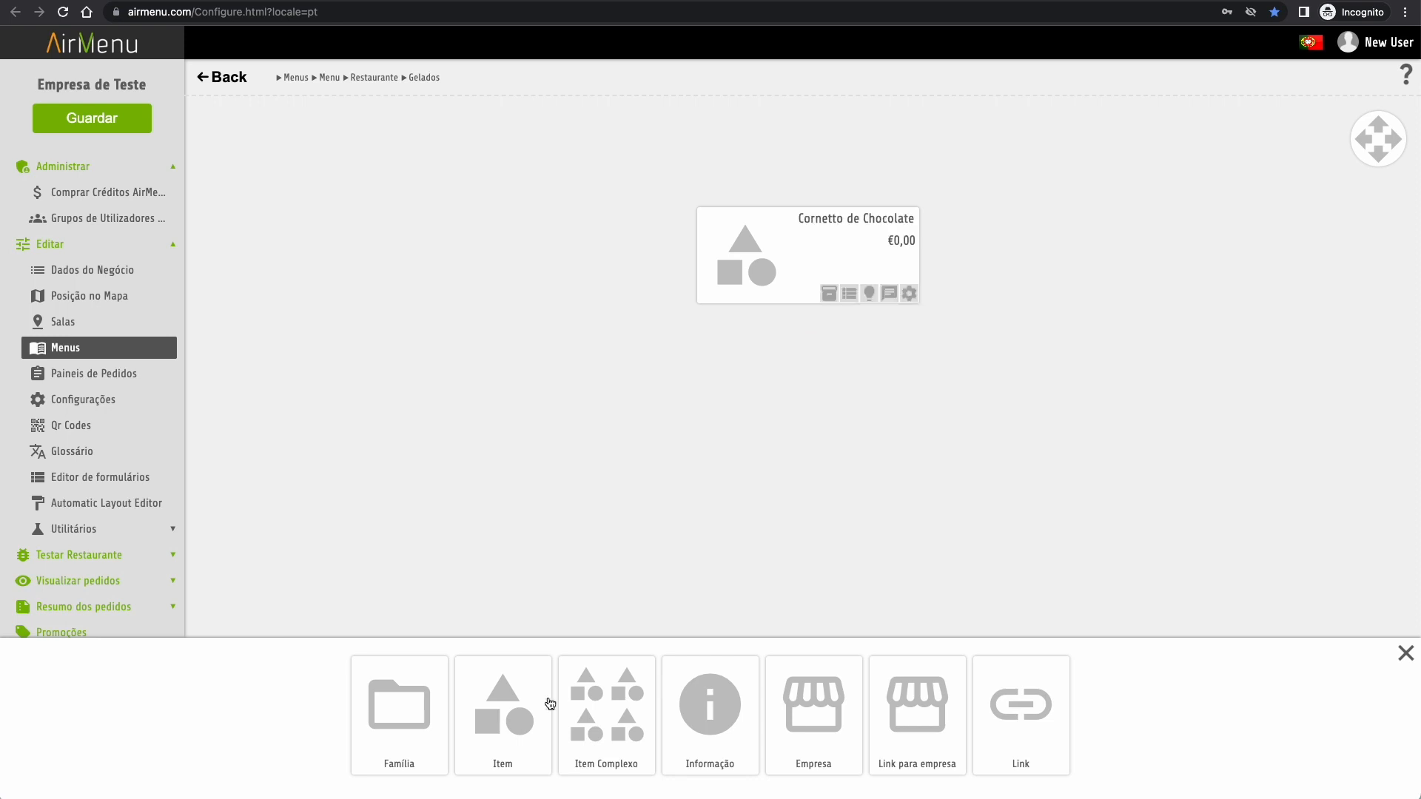
- Give the item a chocolate cone image, price 2.2 and description 'Gelado OLA, Cornetto de Chocolate'
click(909, 293)
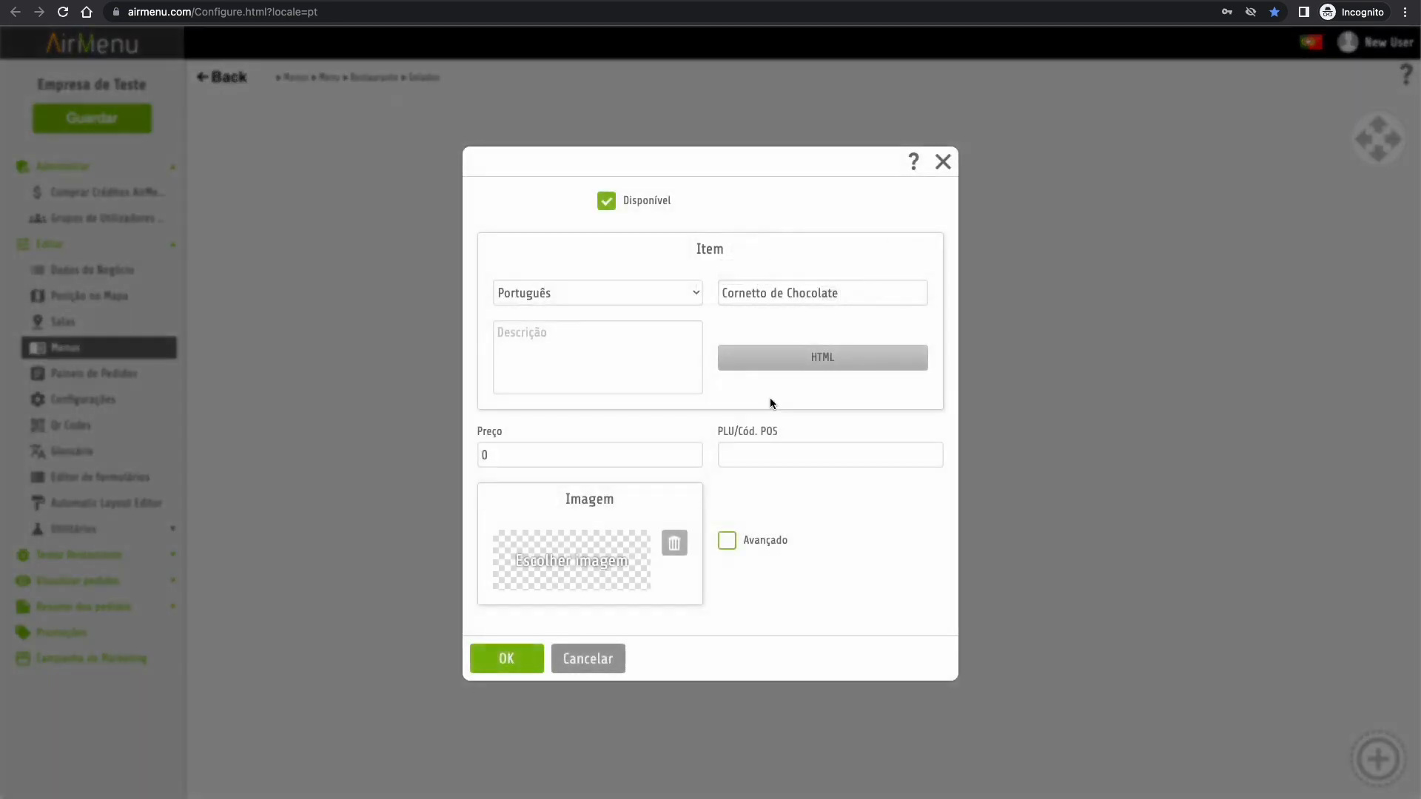
click(572, 575)
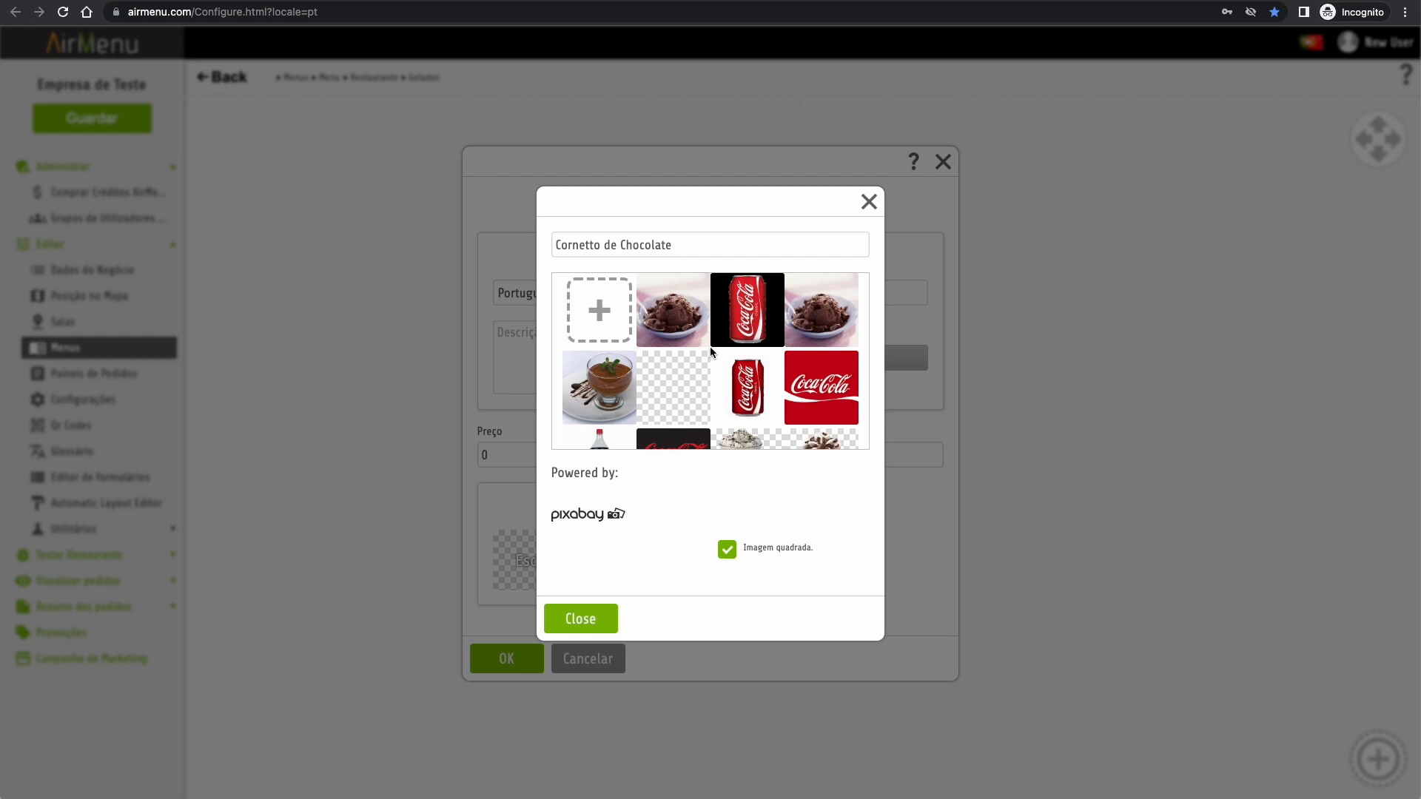
scroll(709, 346, down, 2)
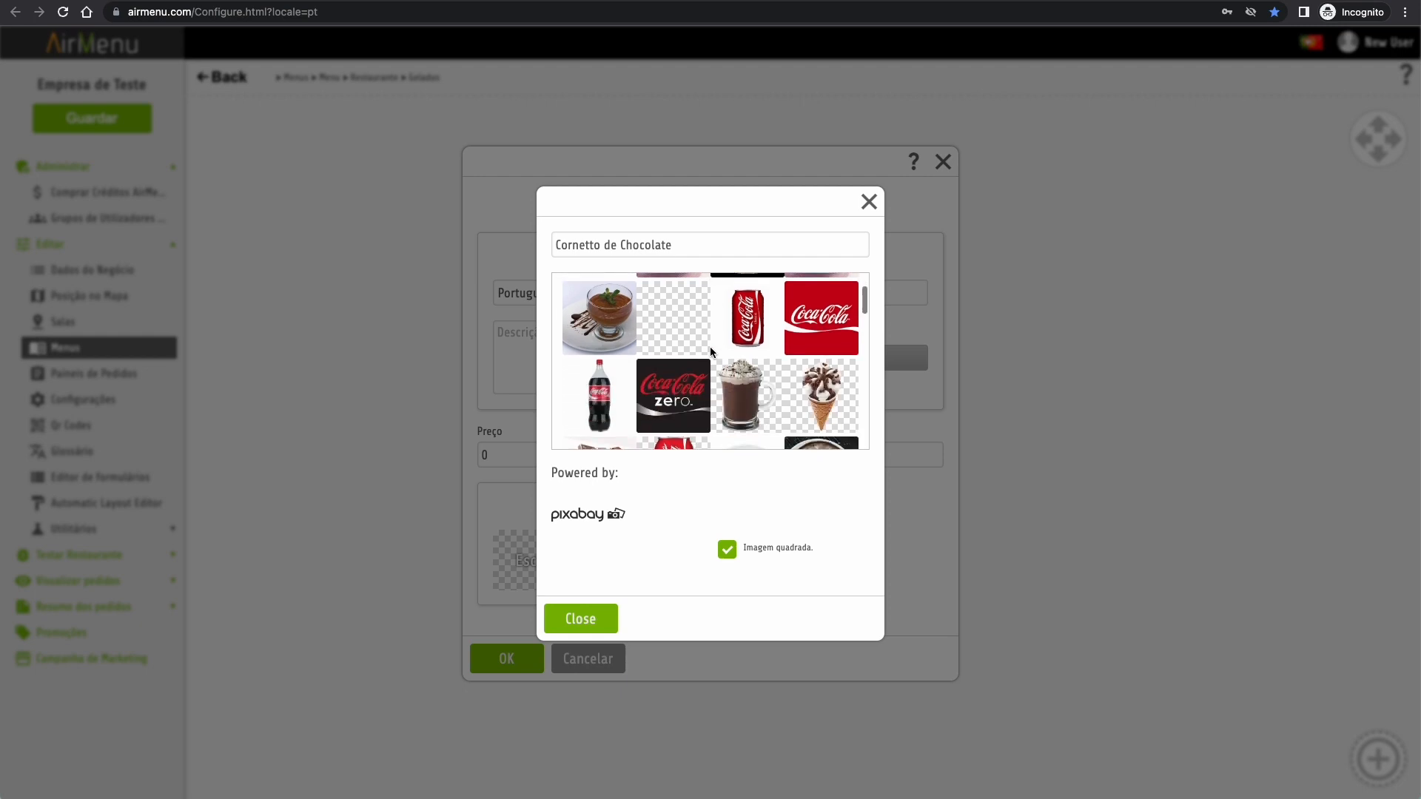
scroll(711, 351, down, 1)
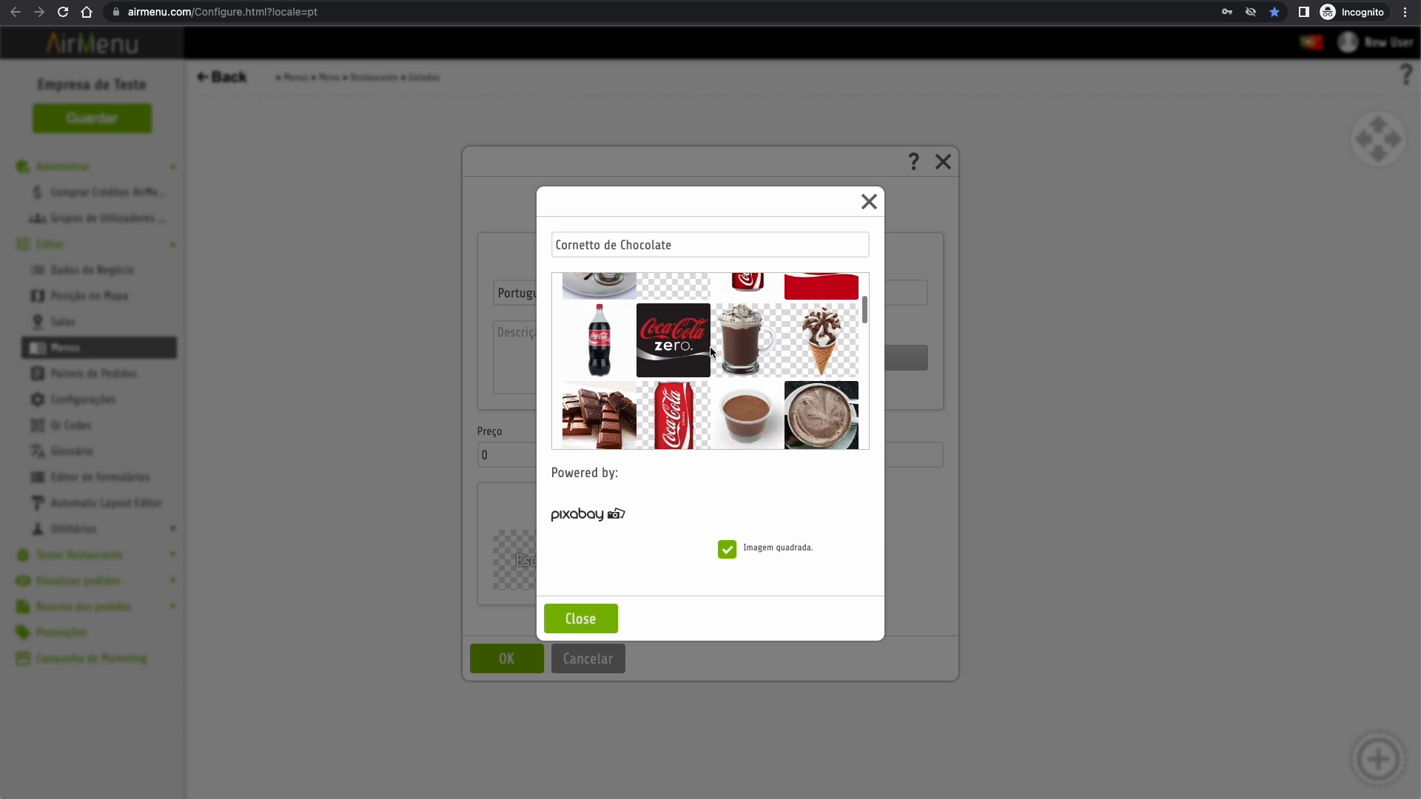
click(820, 341)
click(583, 626)
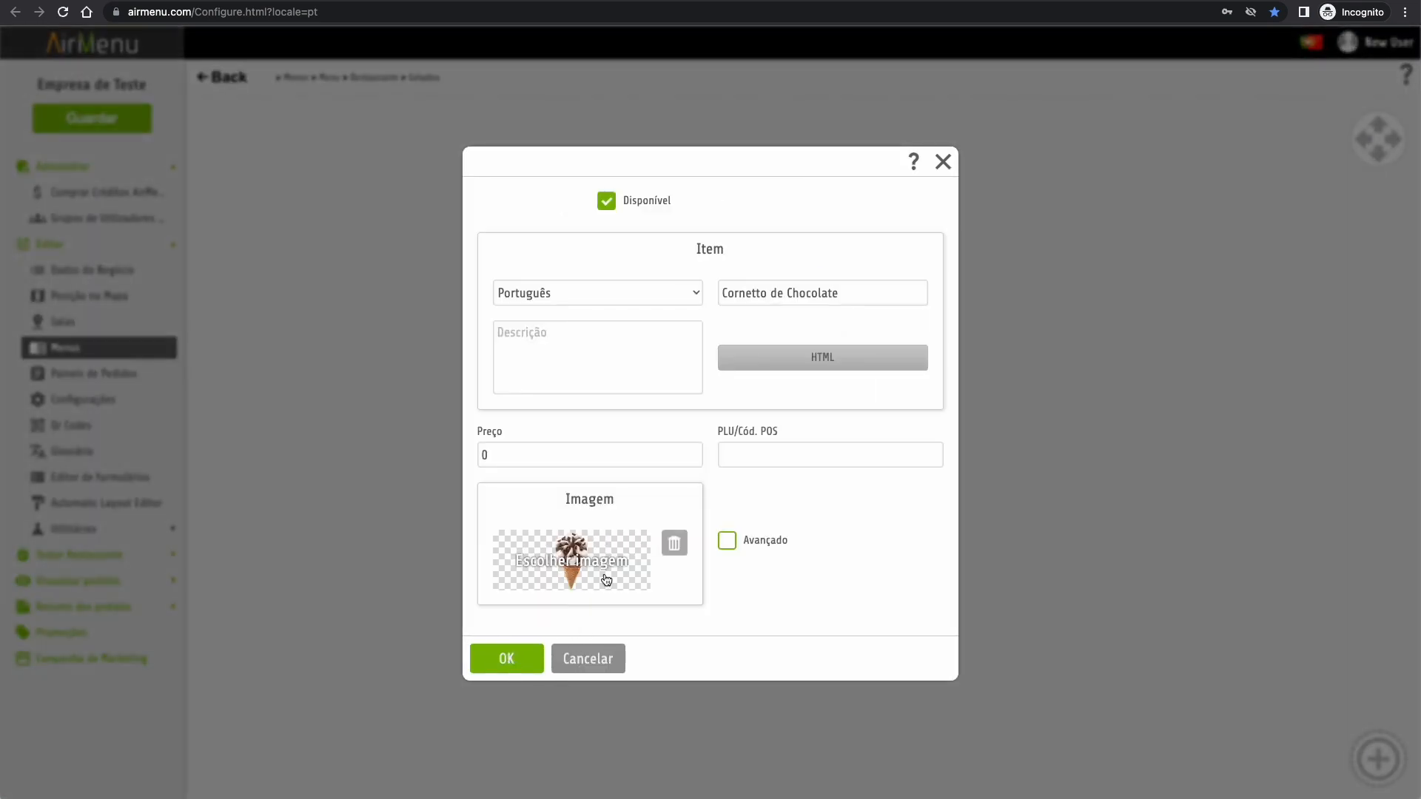
click(519, 460)
text(2.2)
click(578, 348)
text(Gelado OLA, Cornetto de Choc)
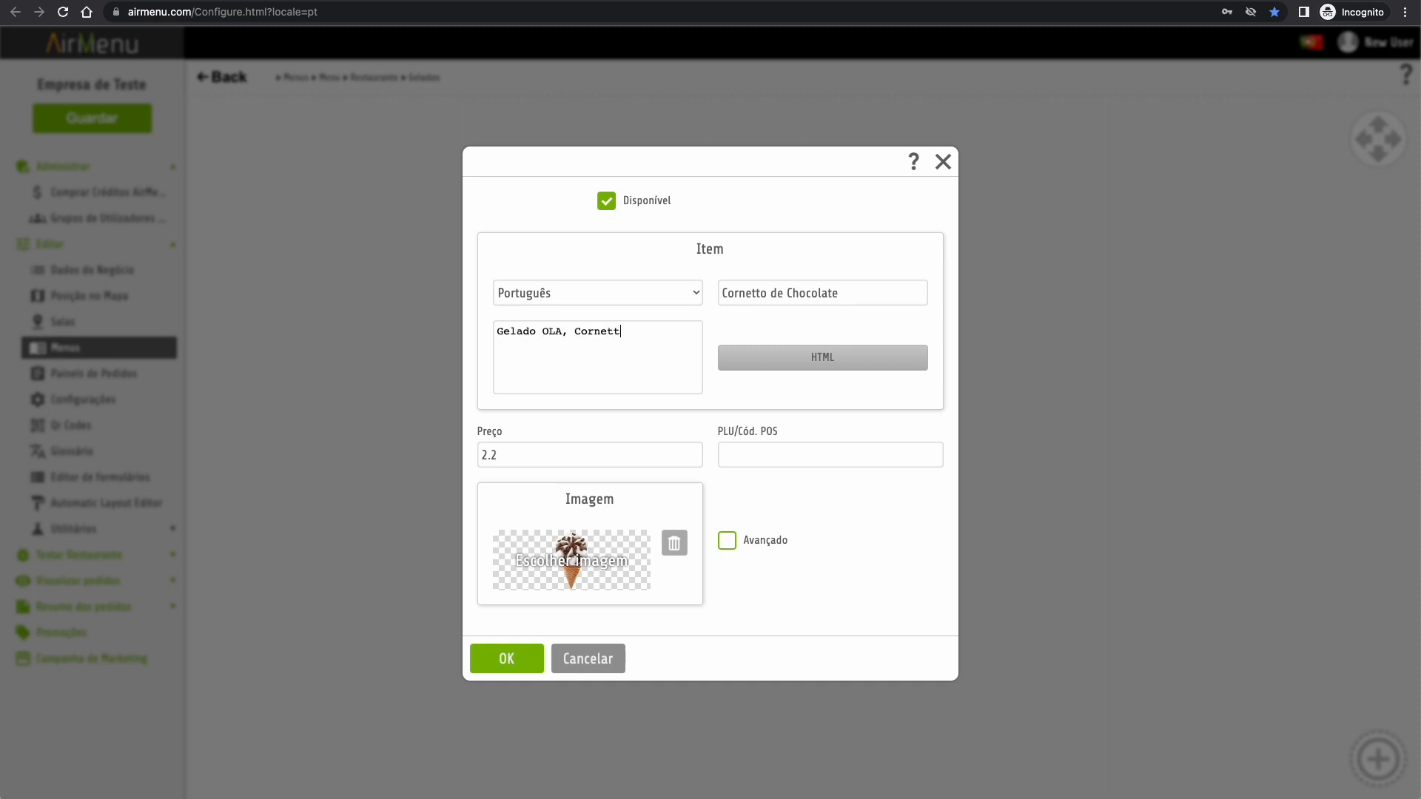
text(olate)
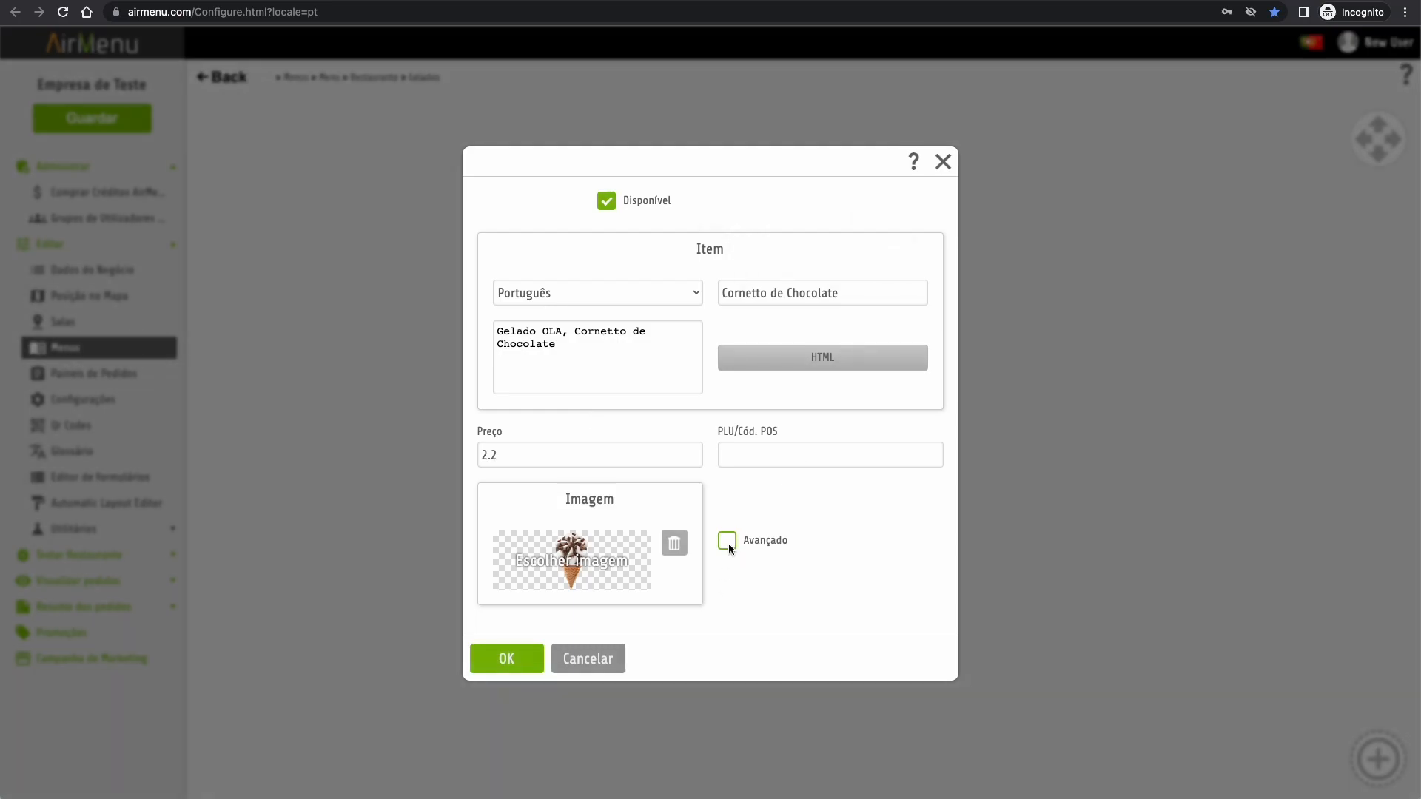
- Review the advanced options, keeping confirmation Always and automatic selection Não, then save the item
click(728, 544)
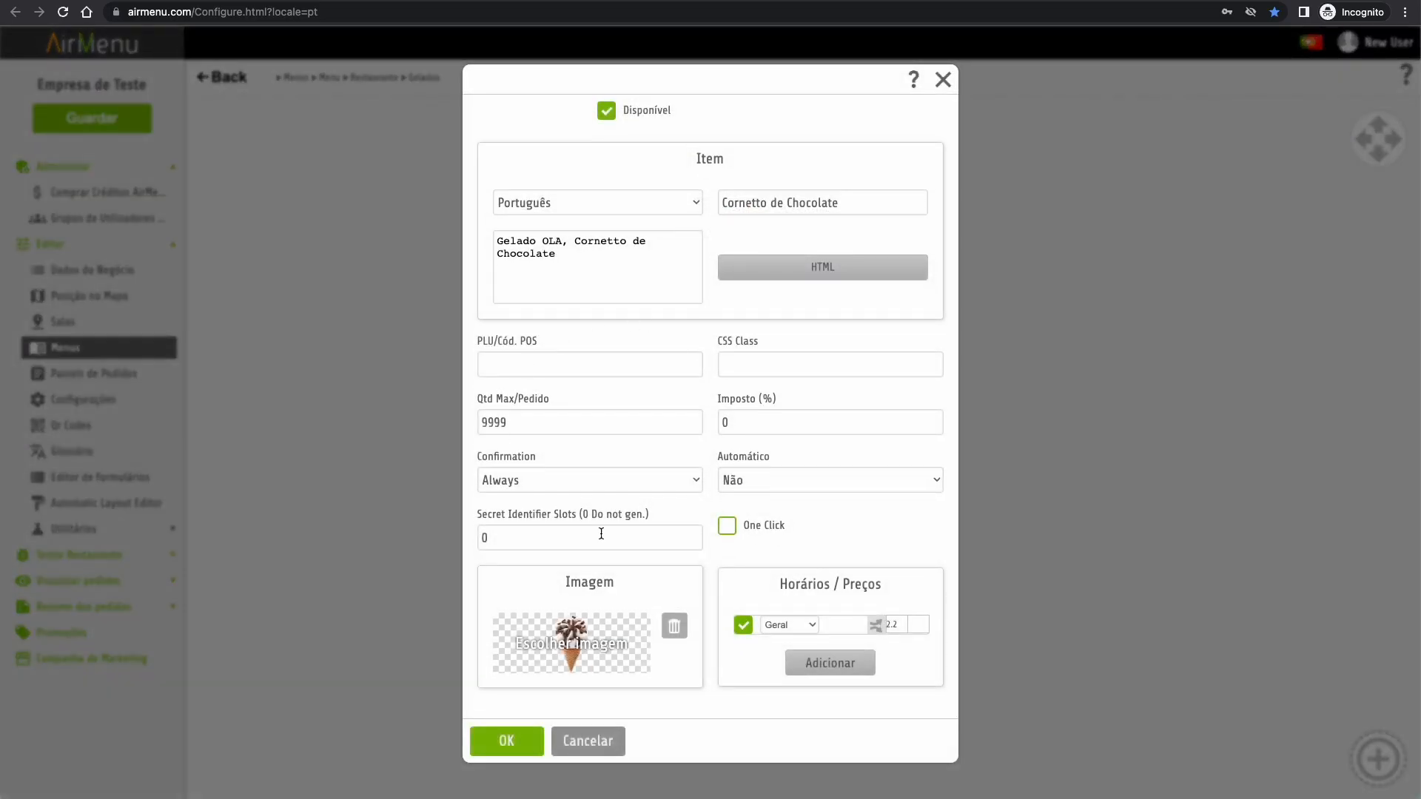
click(668, 480)
click(667, 480)
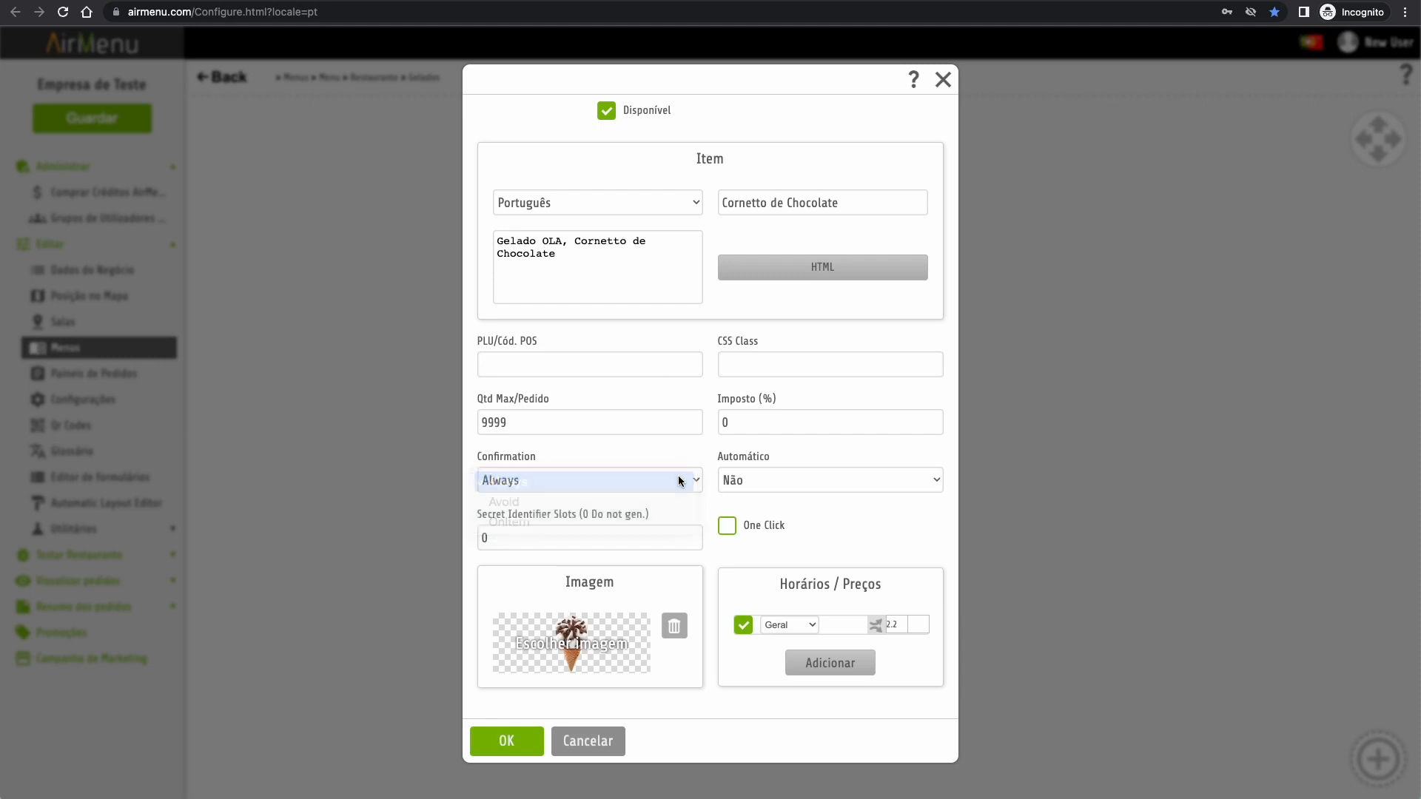
click(755, 479)
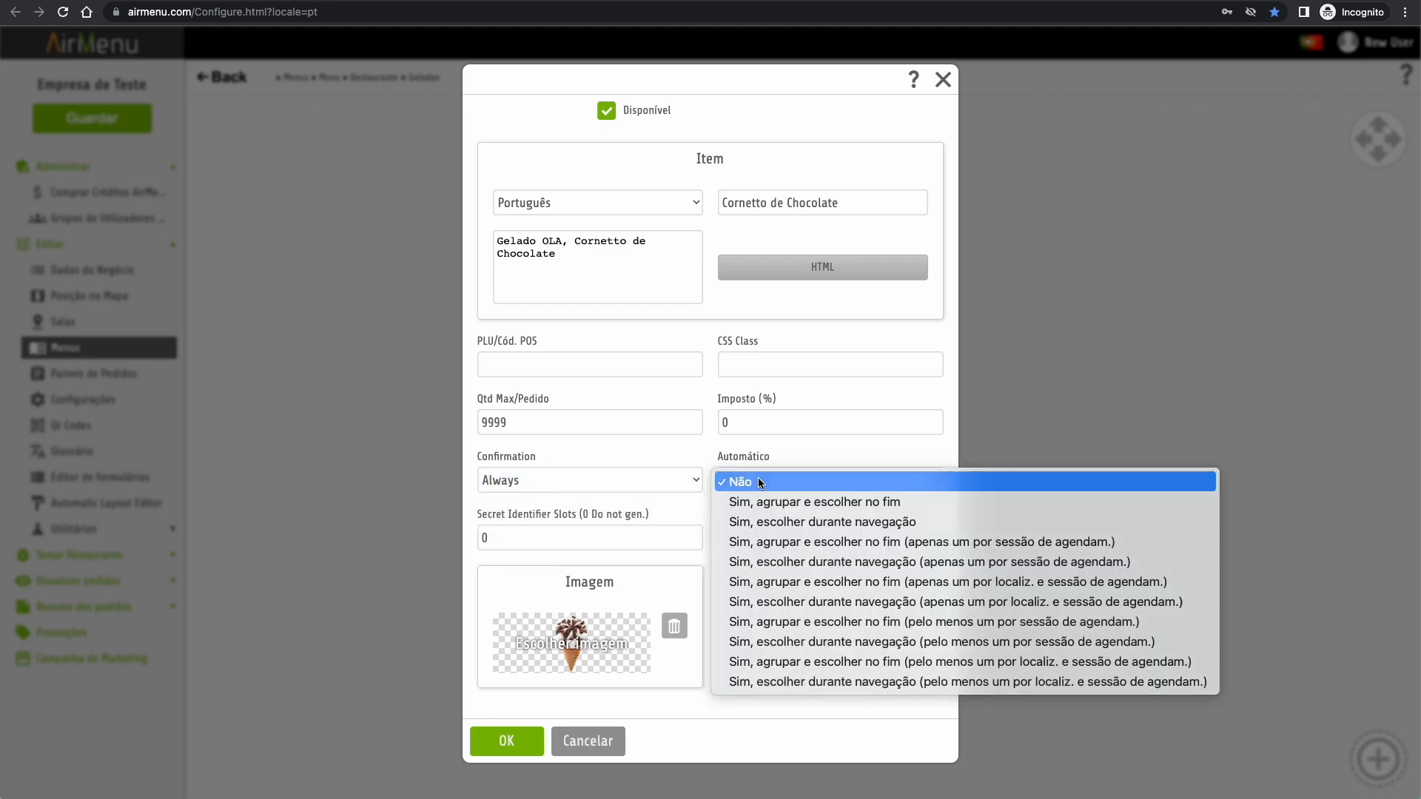
click(758, 480)
click(538, 420)
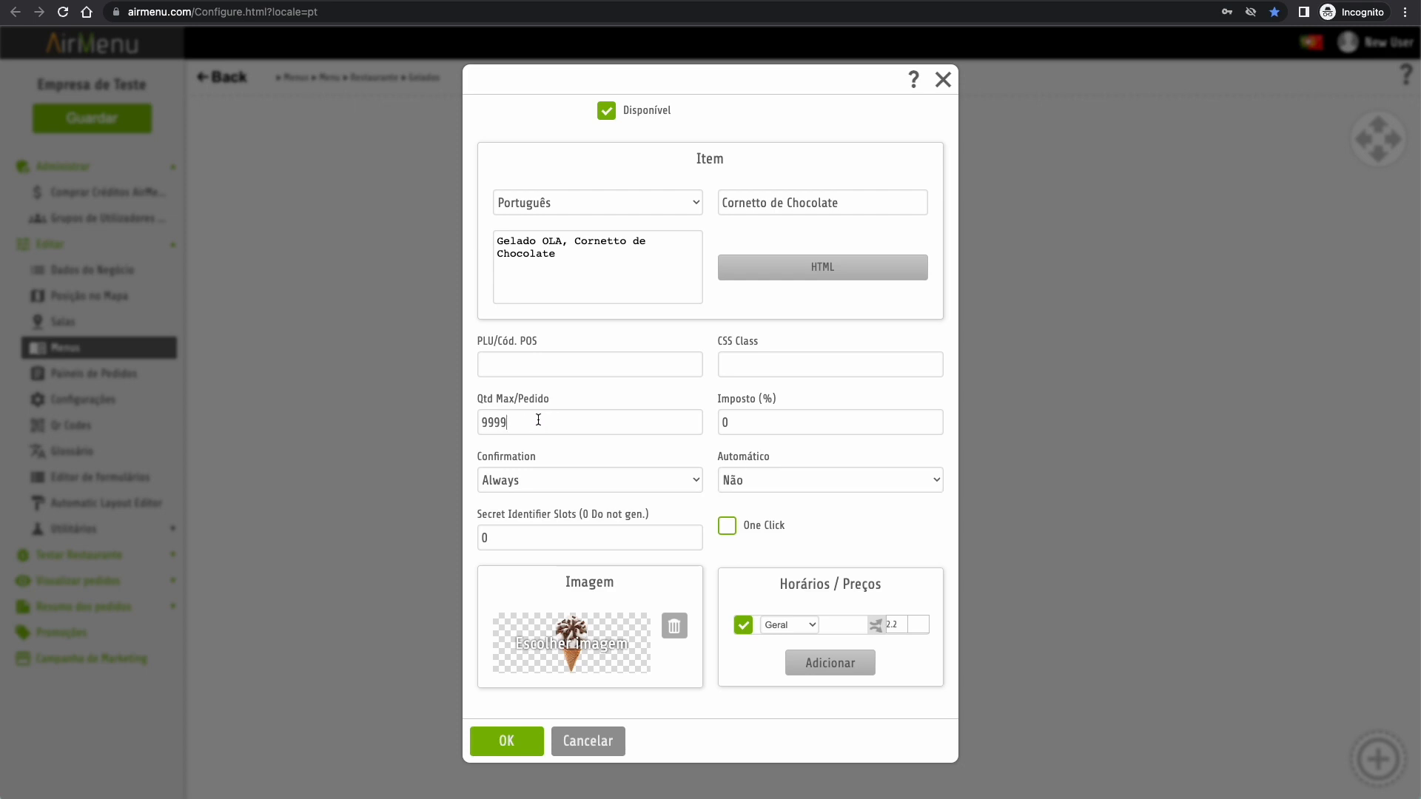
click(595, 363)
click(744, 365)
click(507, 741)
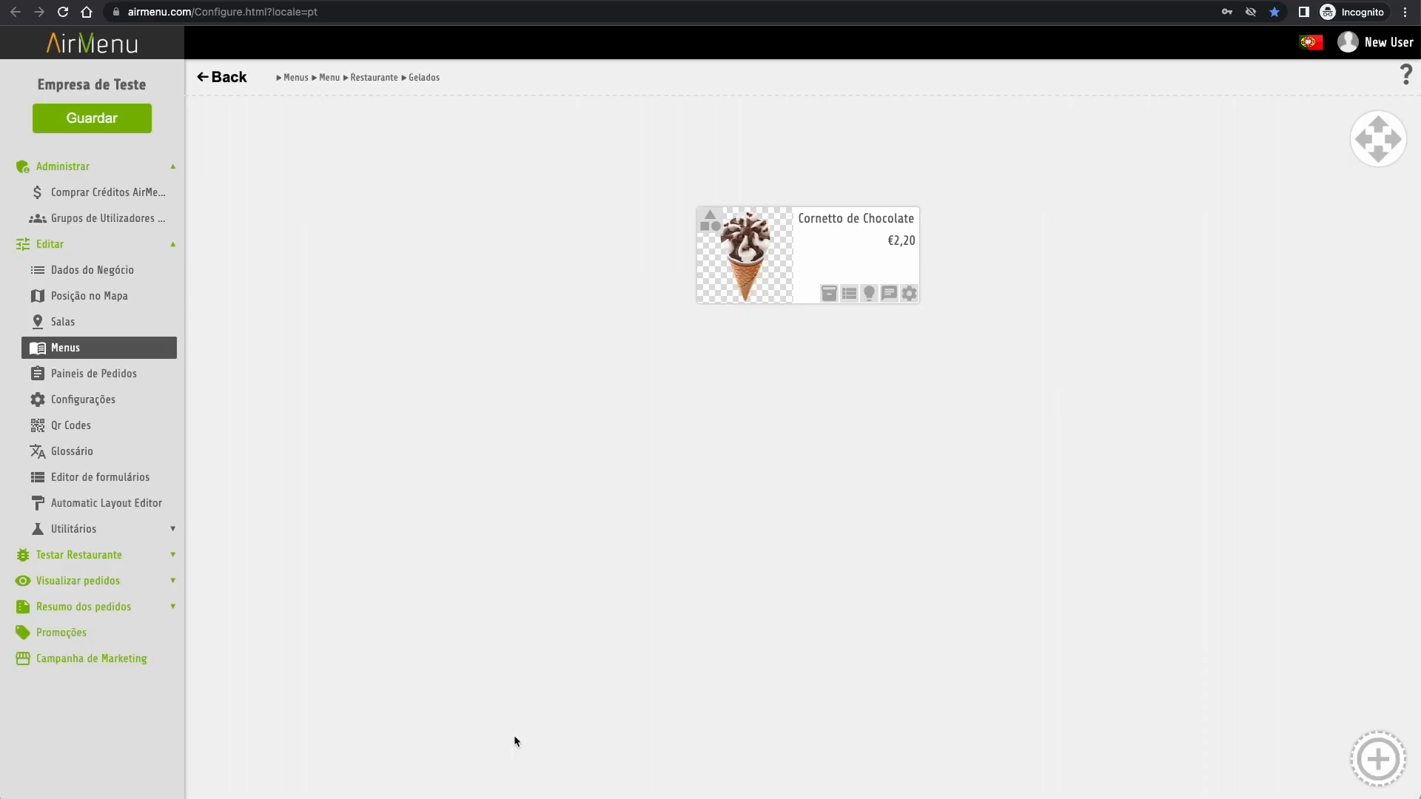
- Add a stock lot to the Cornetto de Chocolate item
click(829, 294)
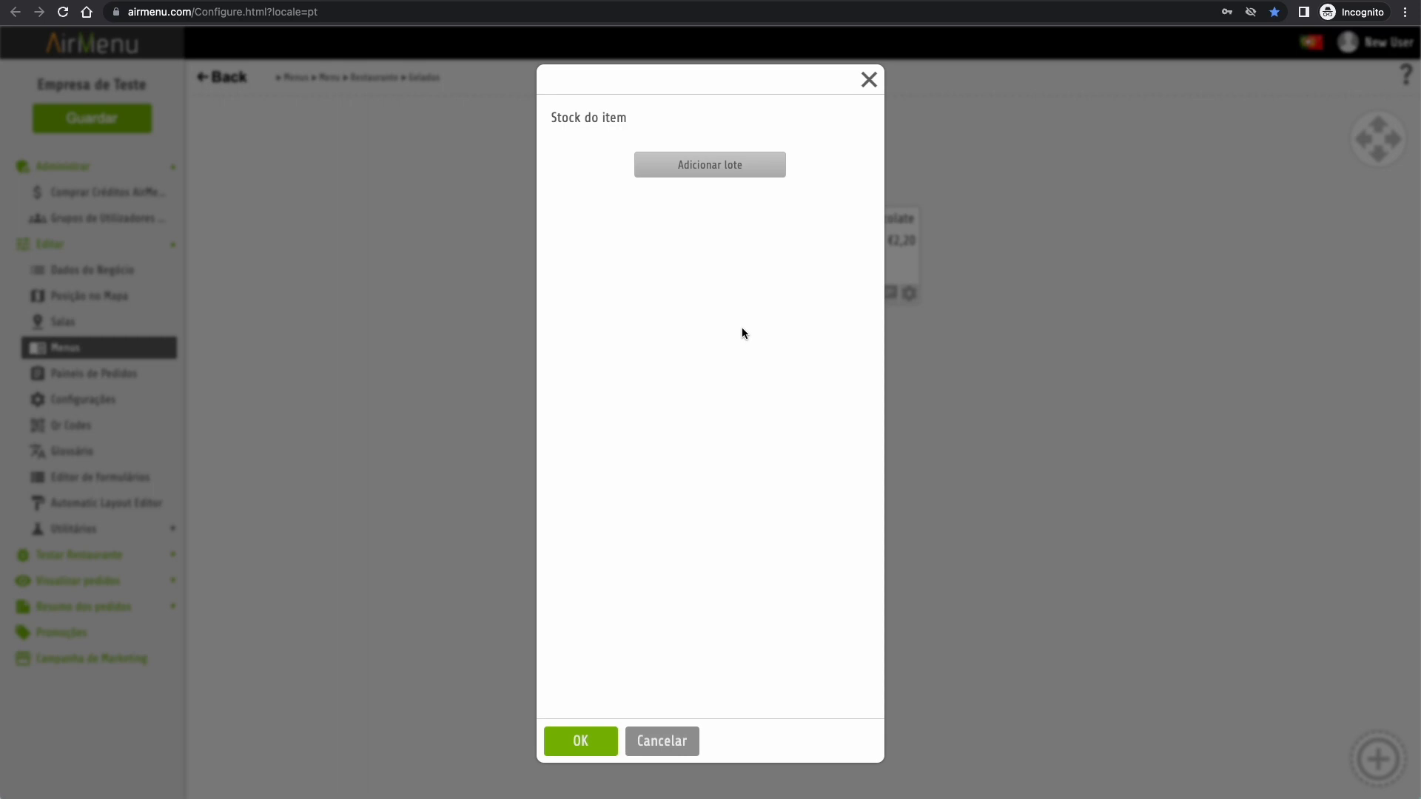
click(727, 170)
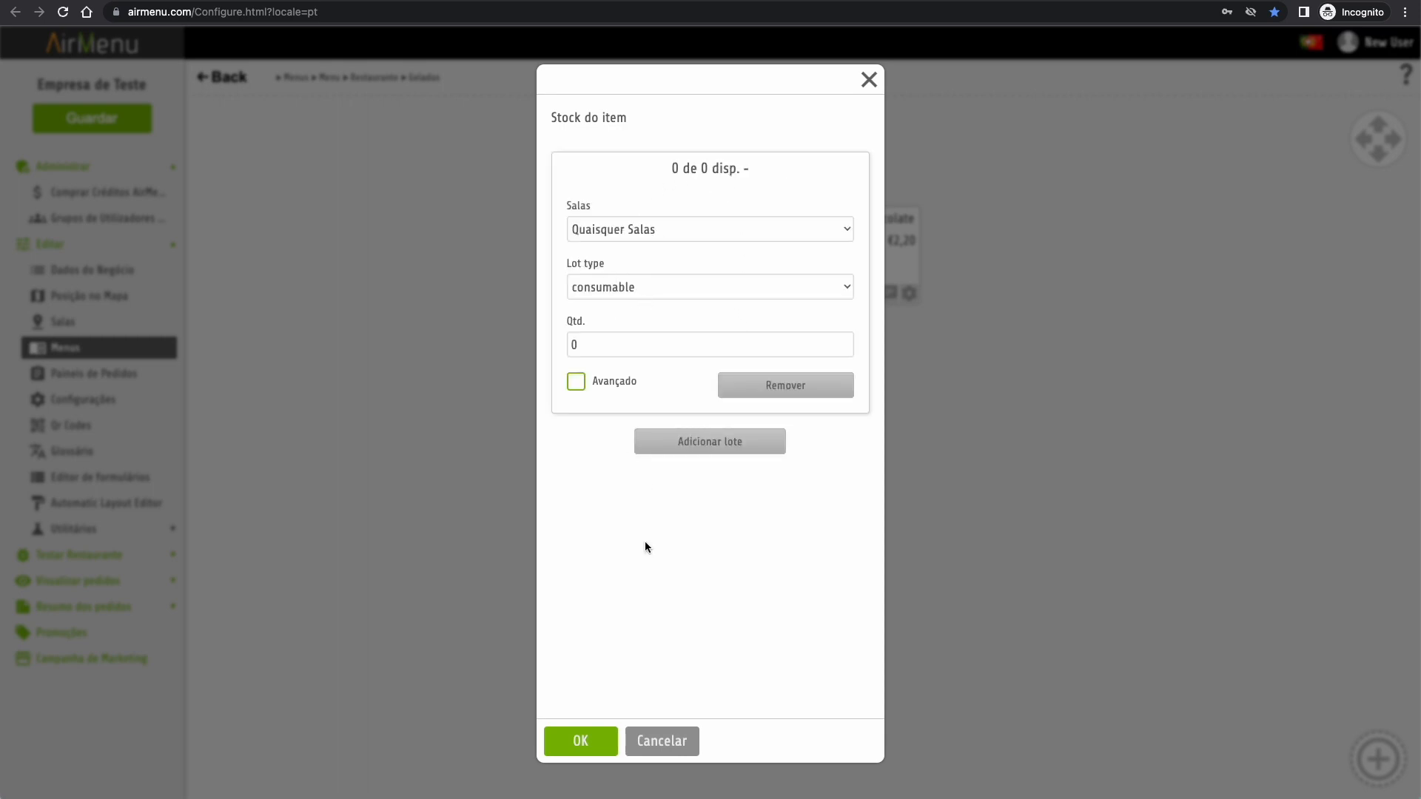
click(581, 743)
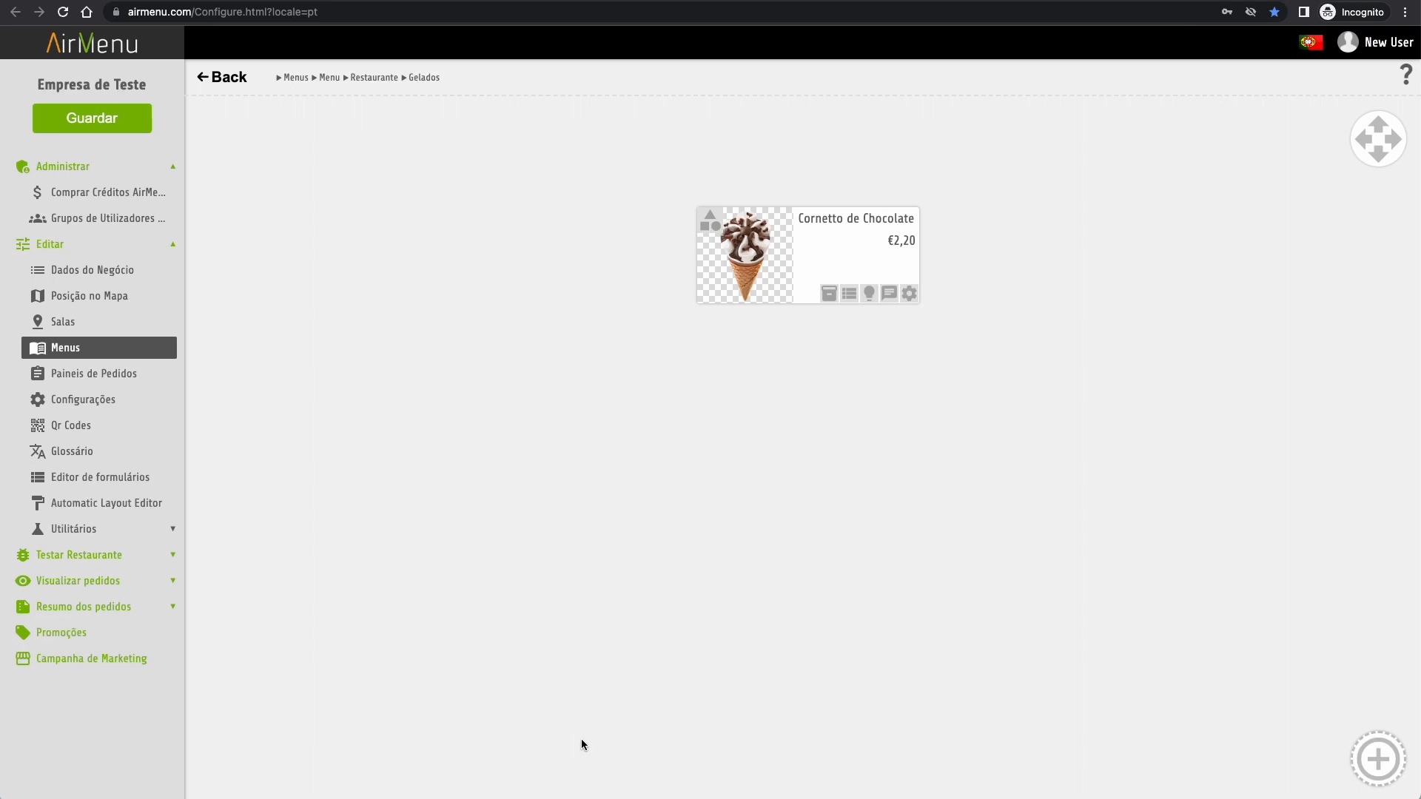
- Discard the item's custom order form and reopen the Gelados category
click(851, 294)
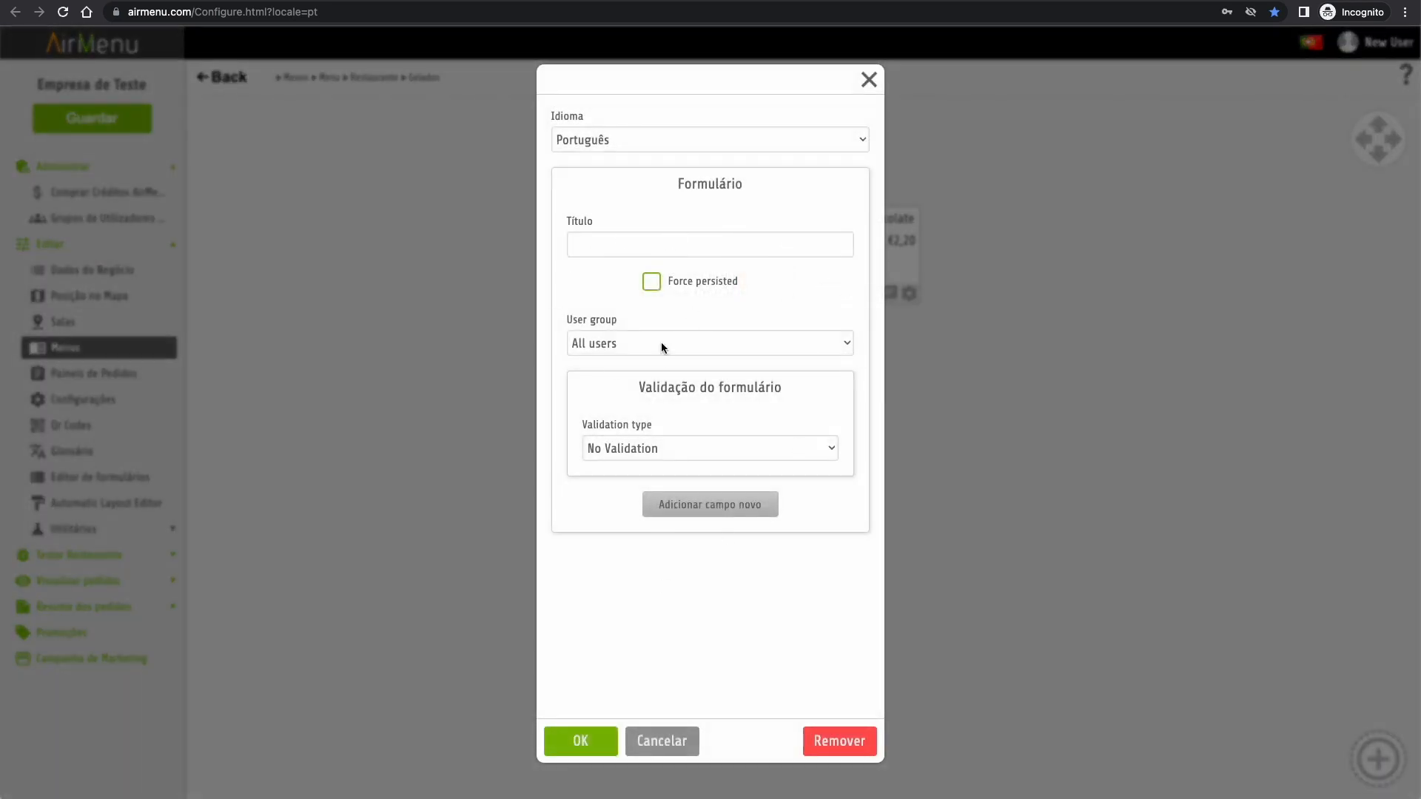
click(658, 744)
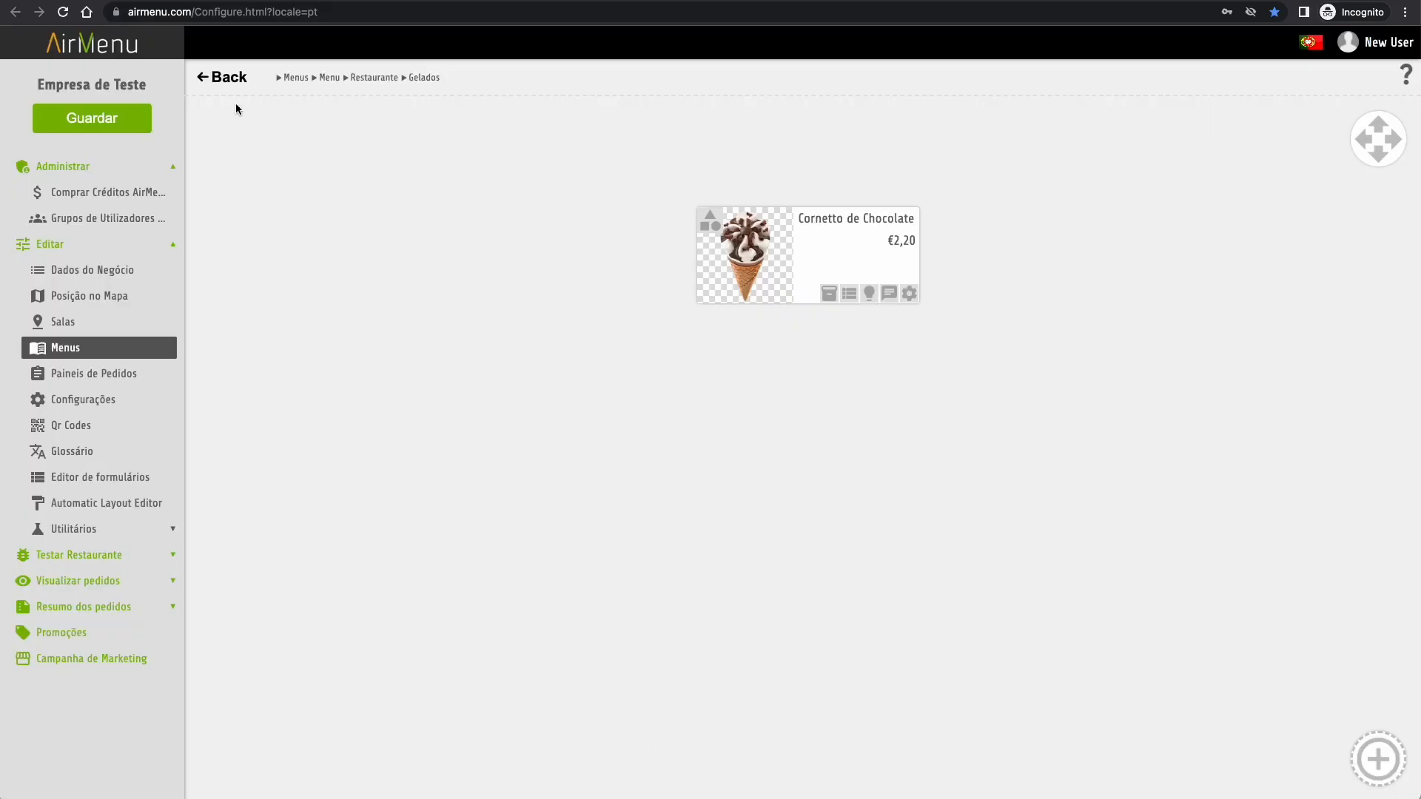
click(229, 85)
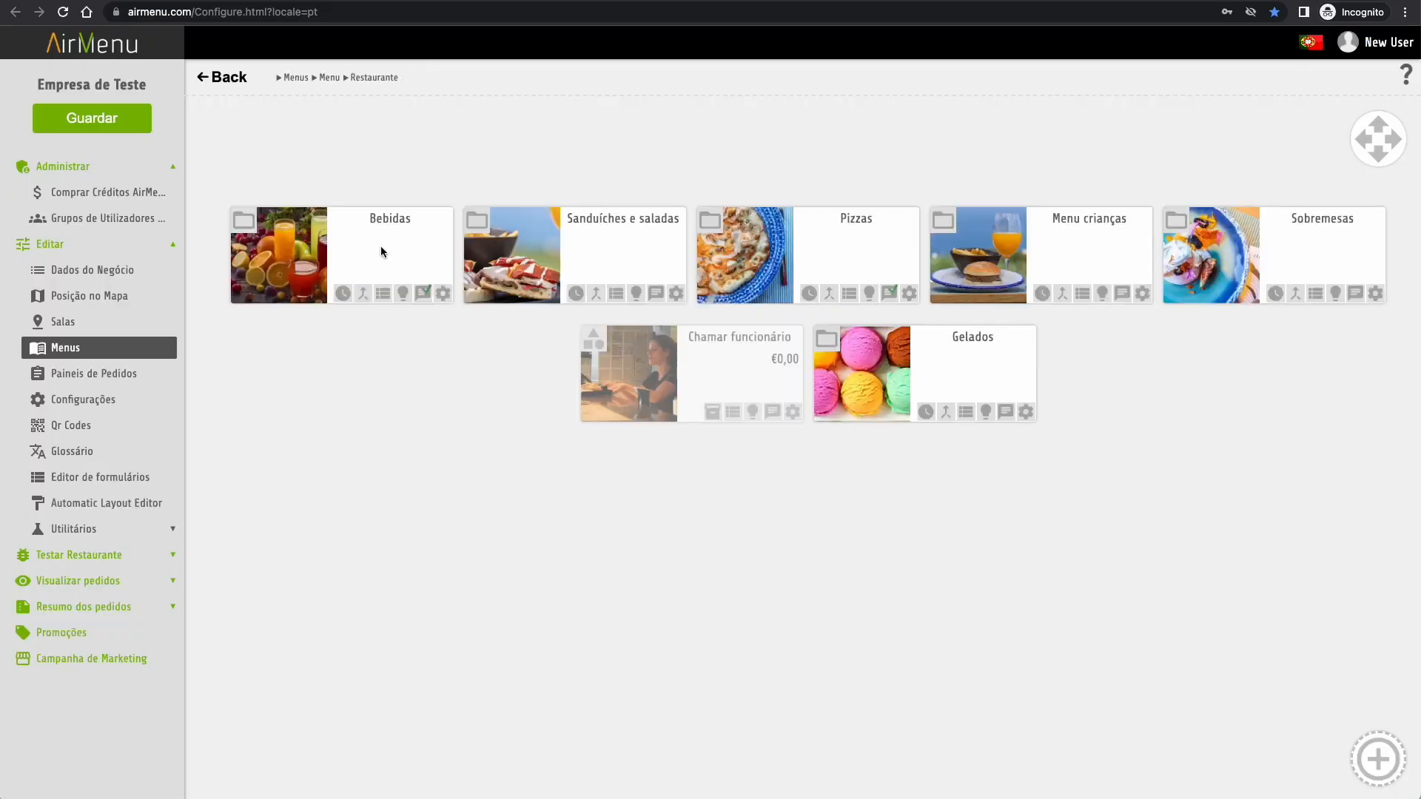
click(968, 379)
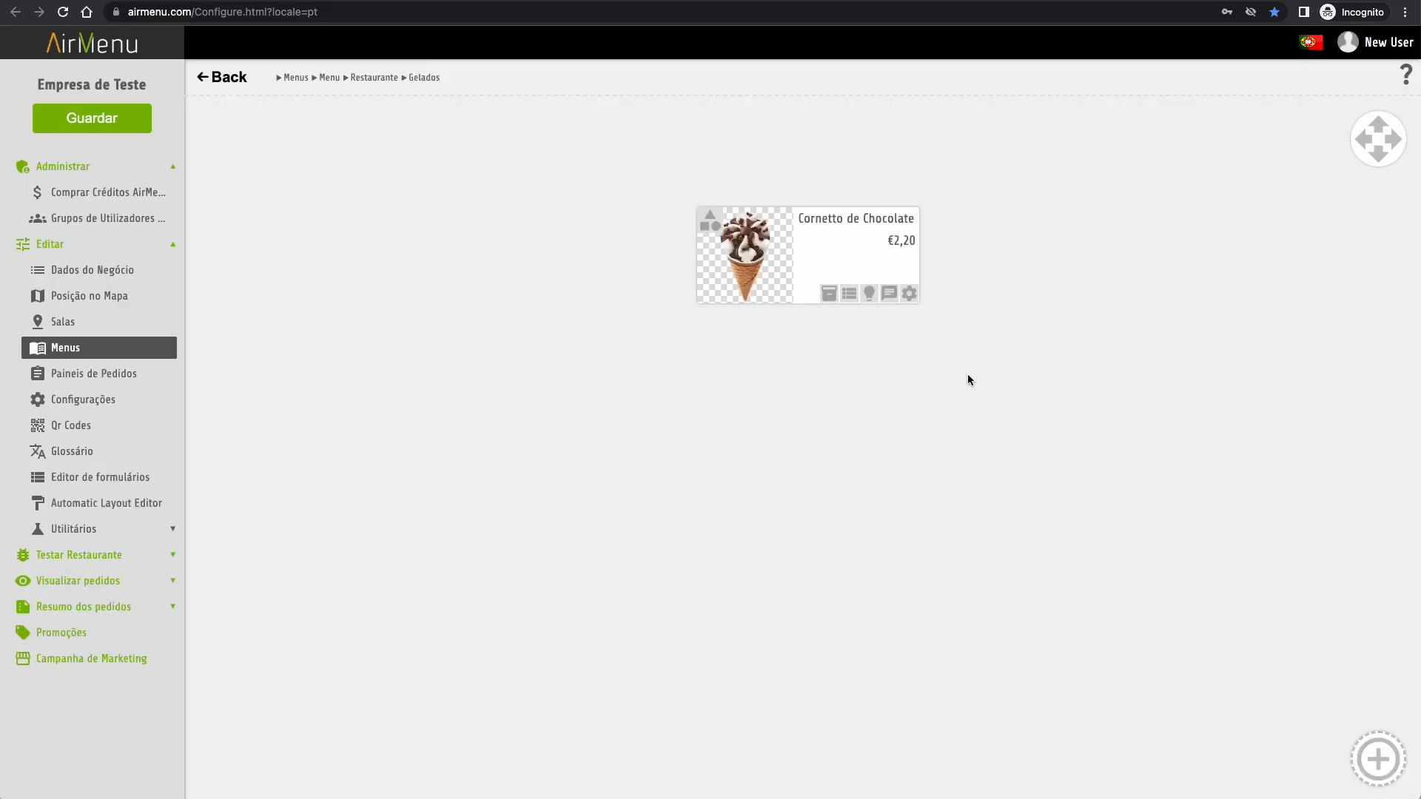
- Add an e-mail action to the item addressed to the ice-cream shop's e-mail
click(888, 296)
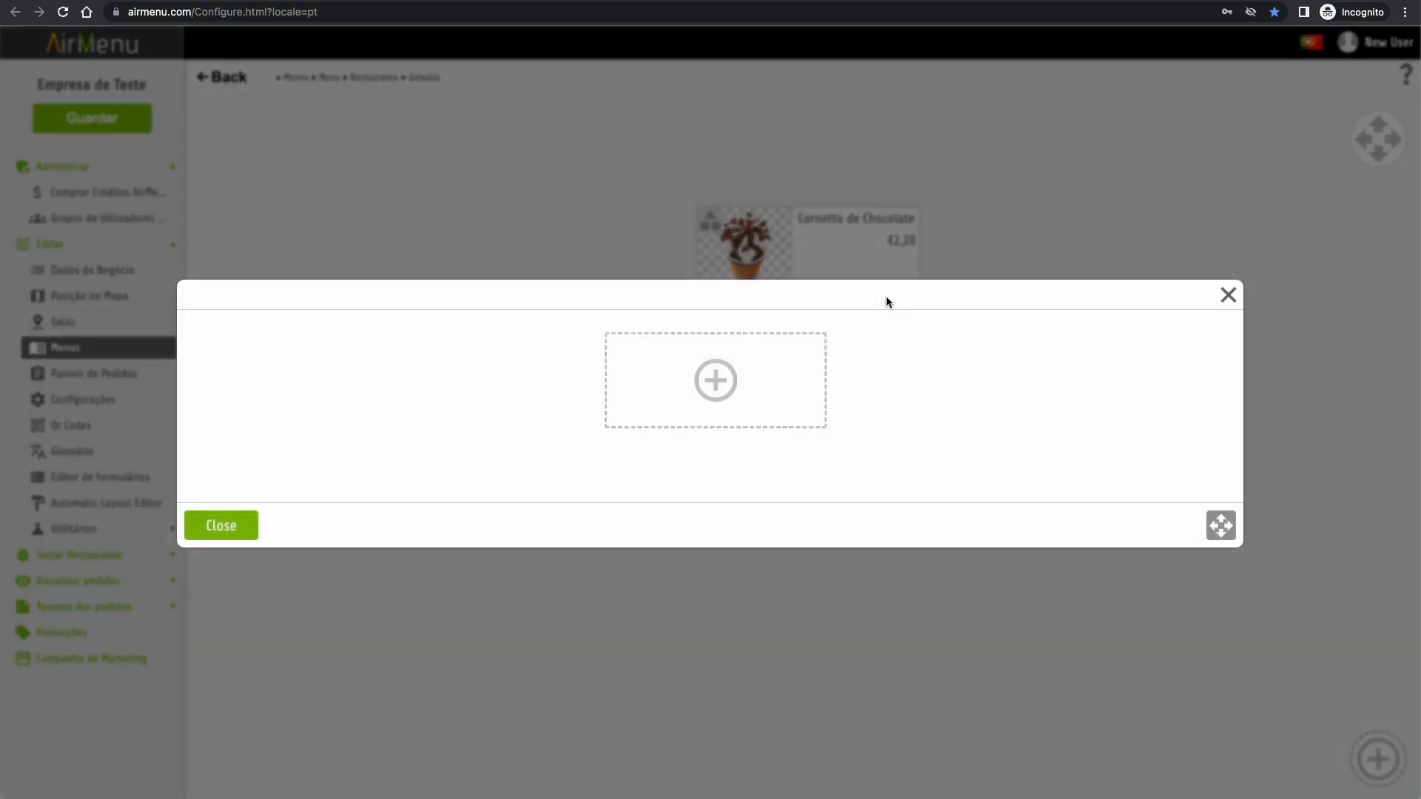
click(715, 379)
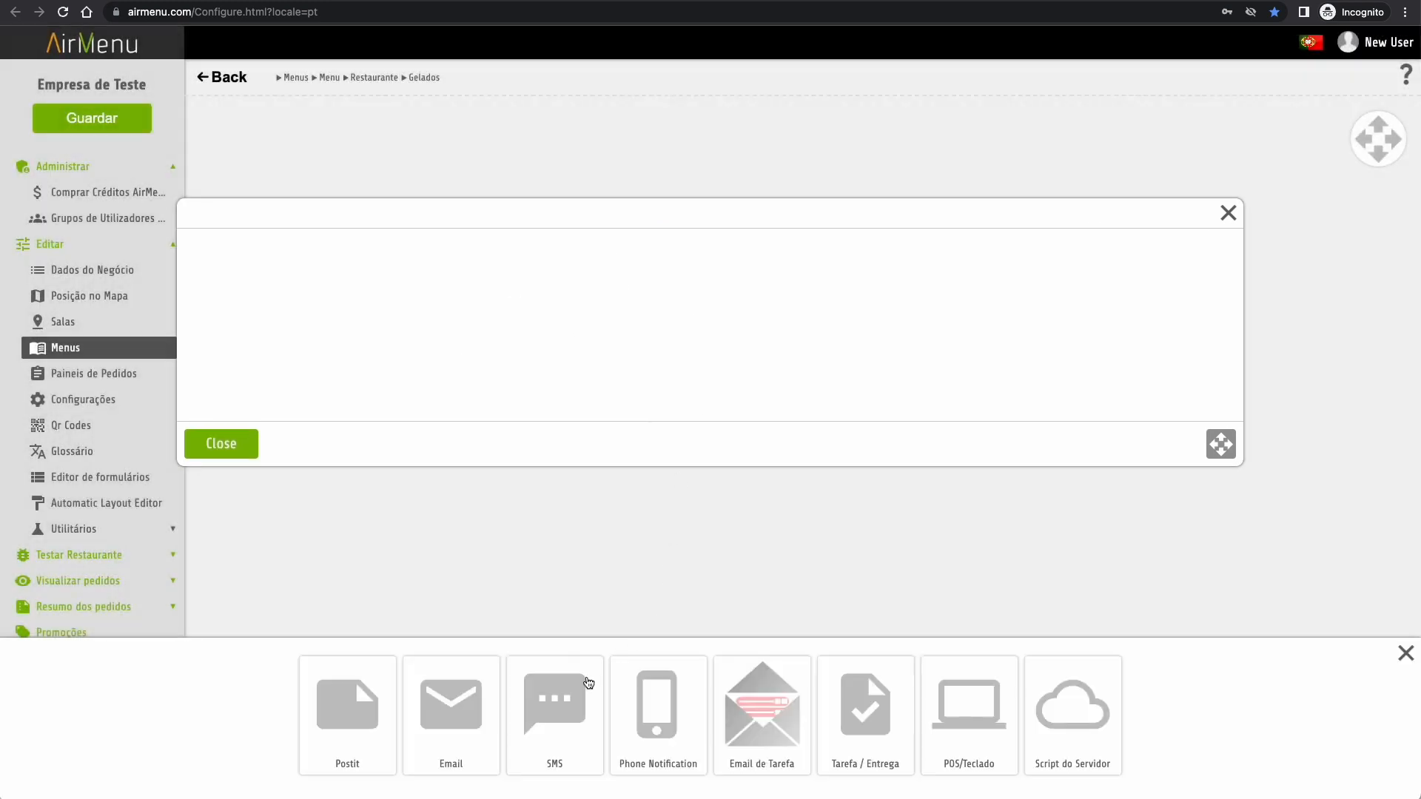
click(471, 726)
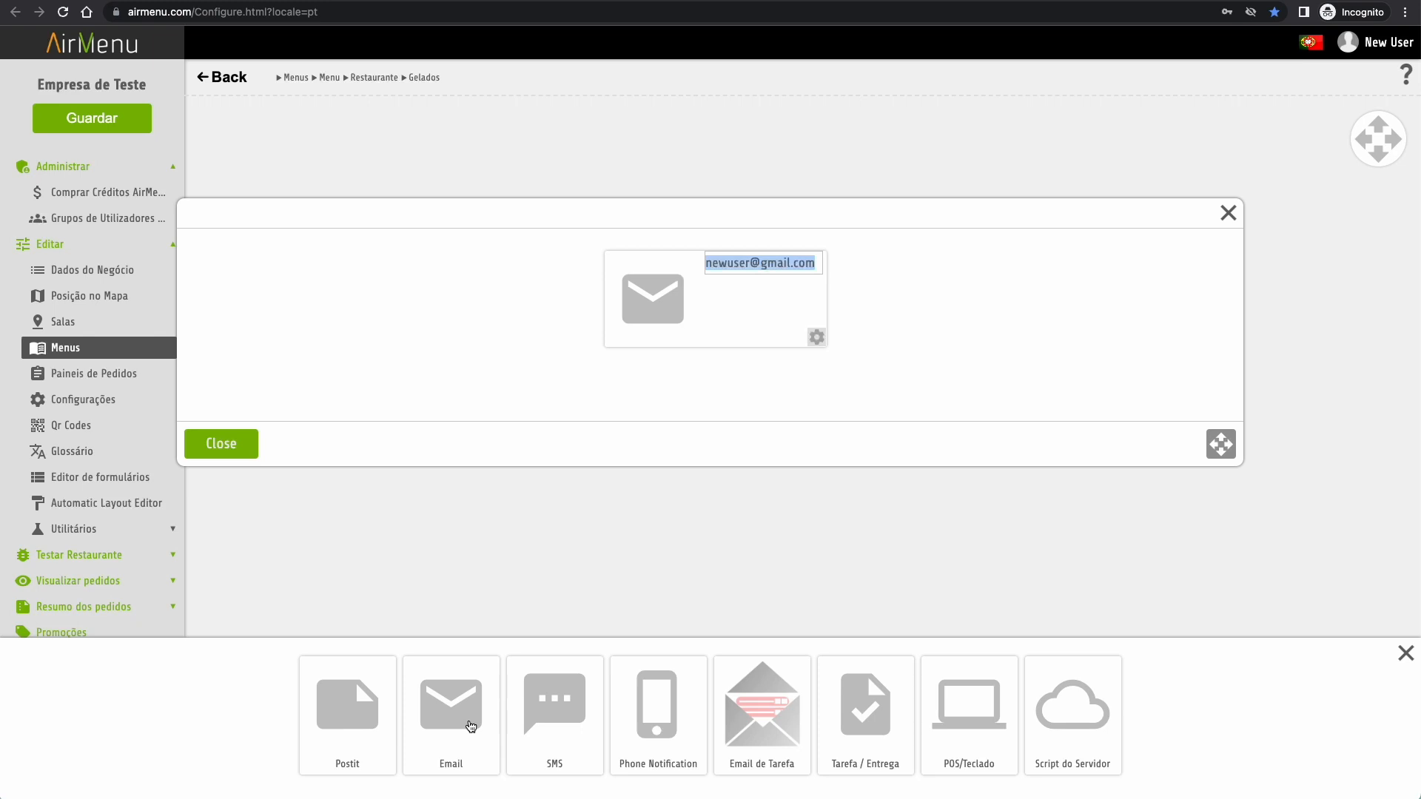
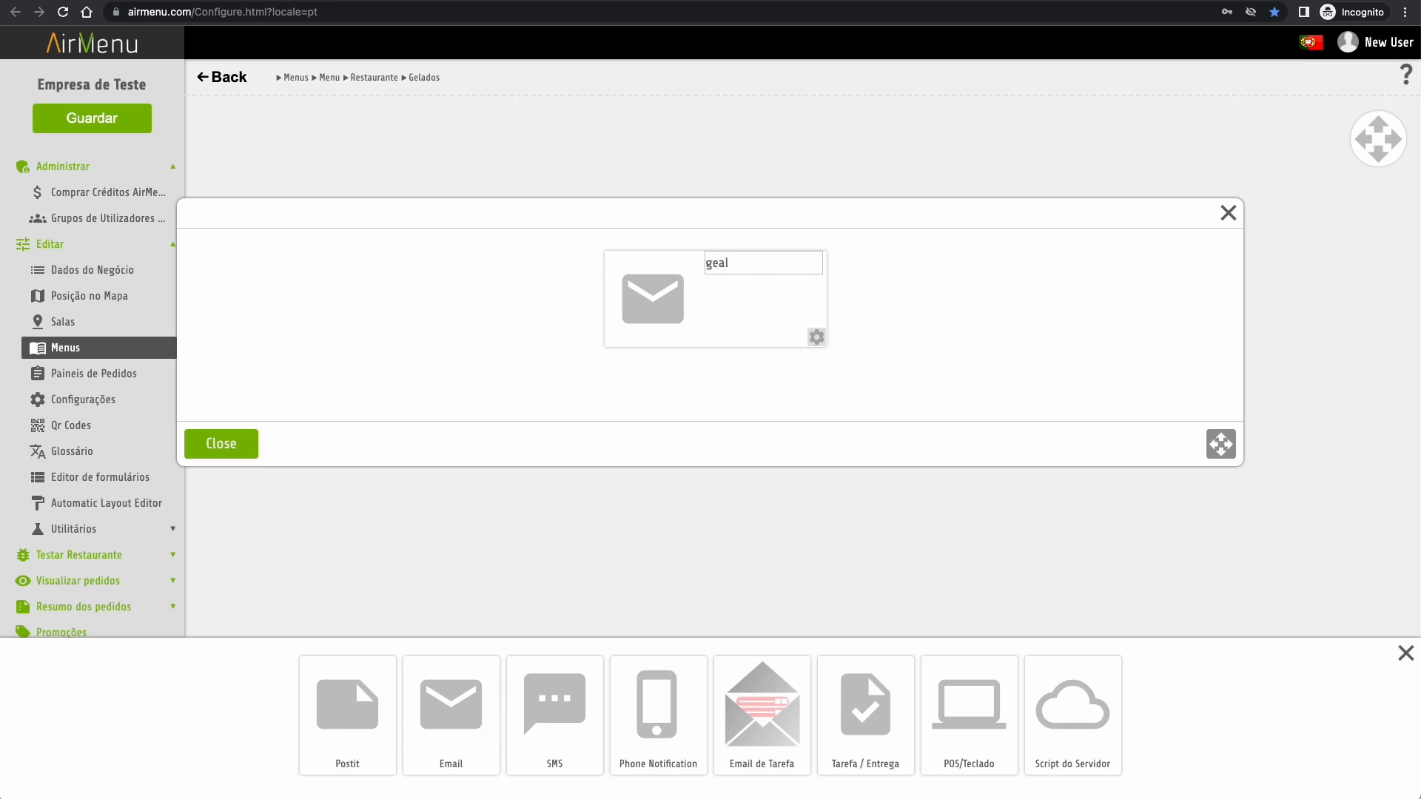
click(924, 355)
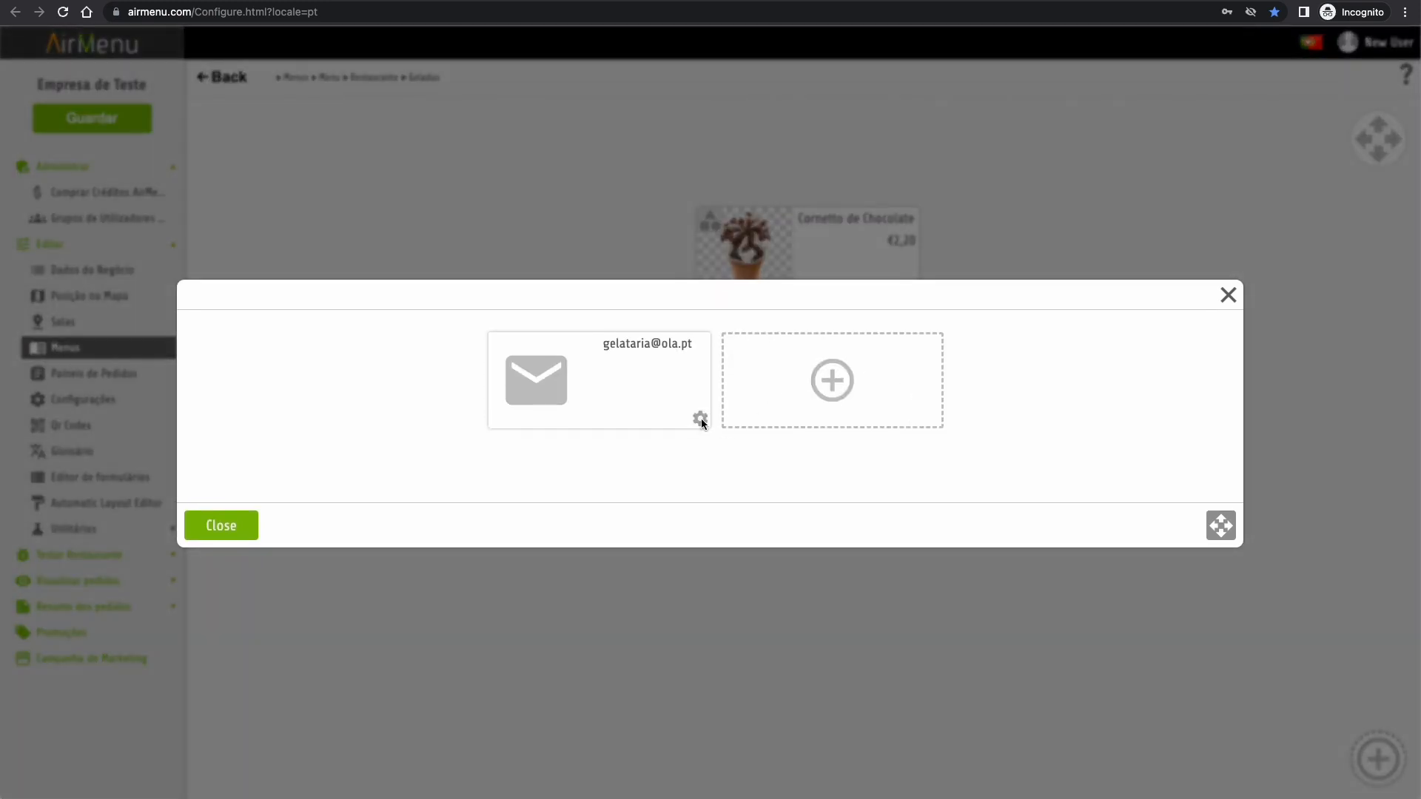
- Keep the e-mail sent 'Ao efectuar o pedido', confirm, and close the actions dialog
click(700, 419)
click(823, 407)
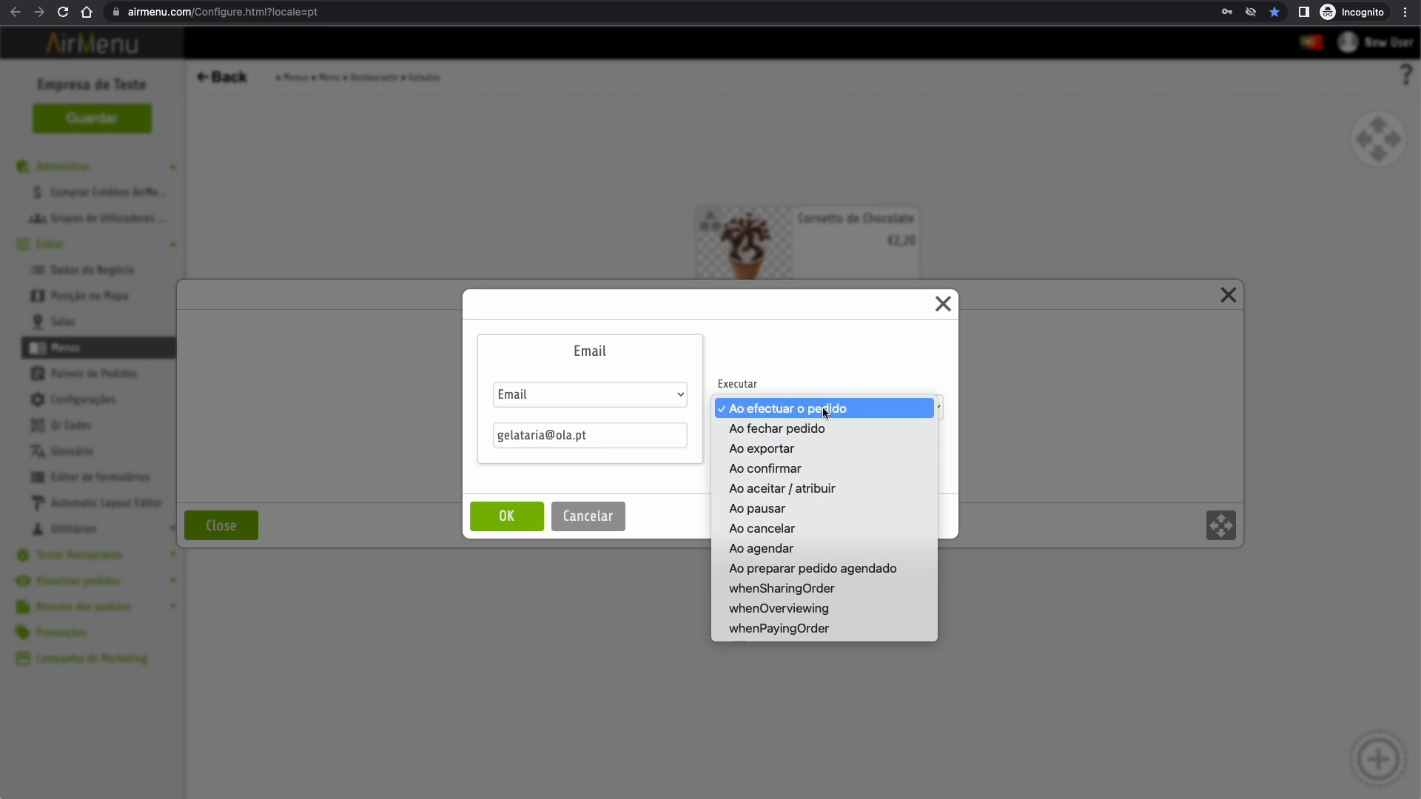
click(823, 409)
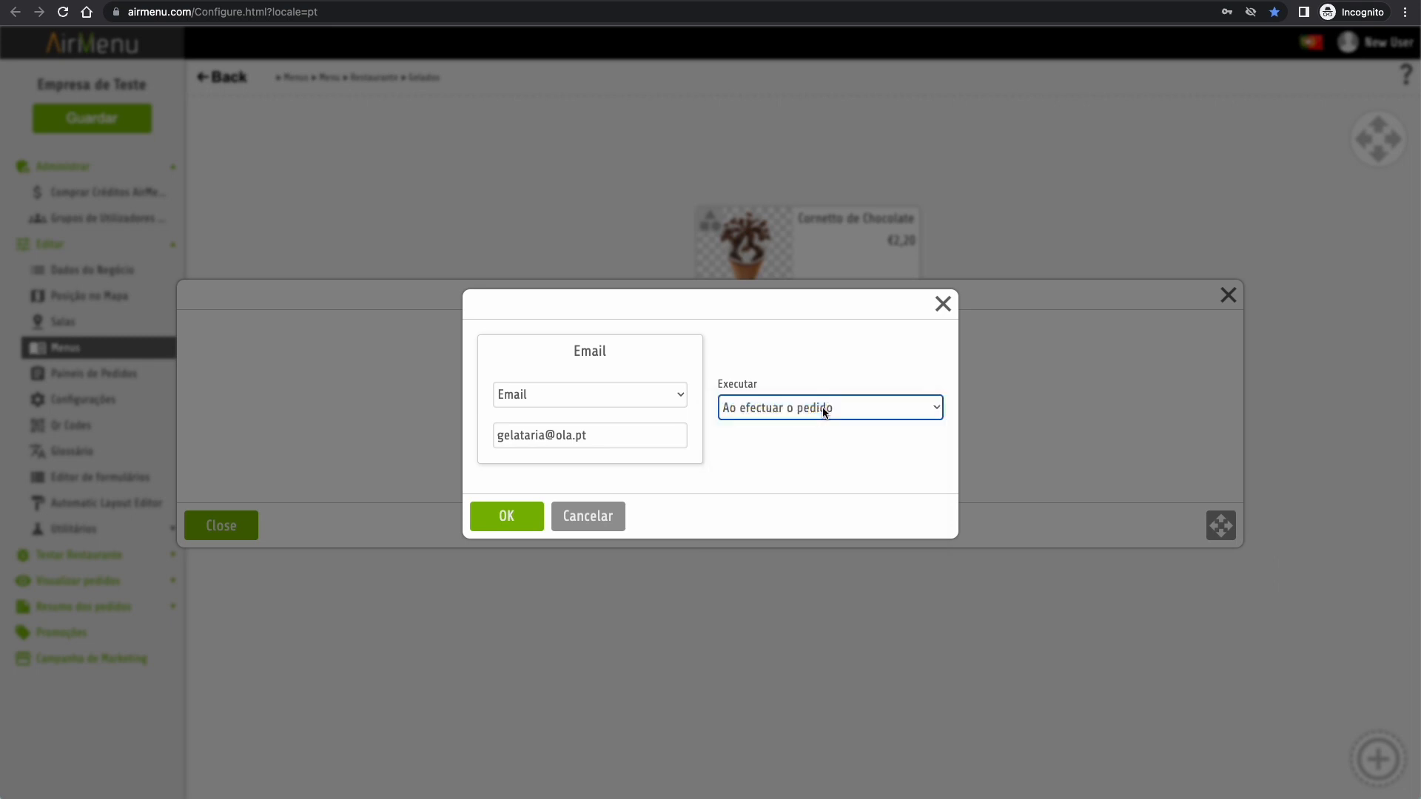
click(500, 522)
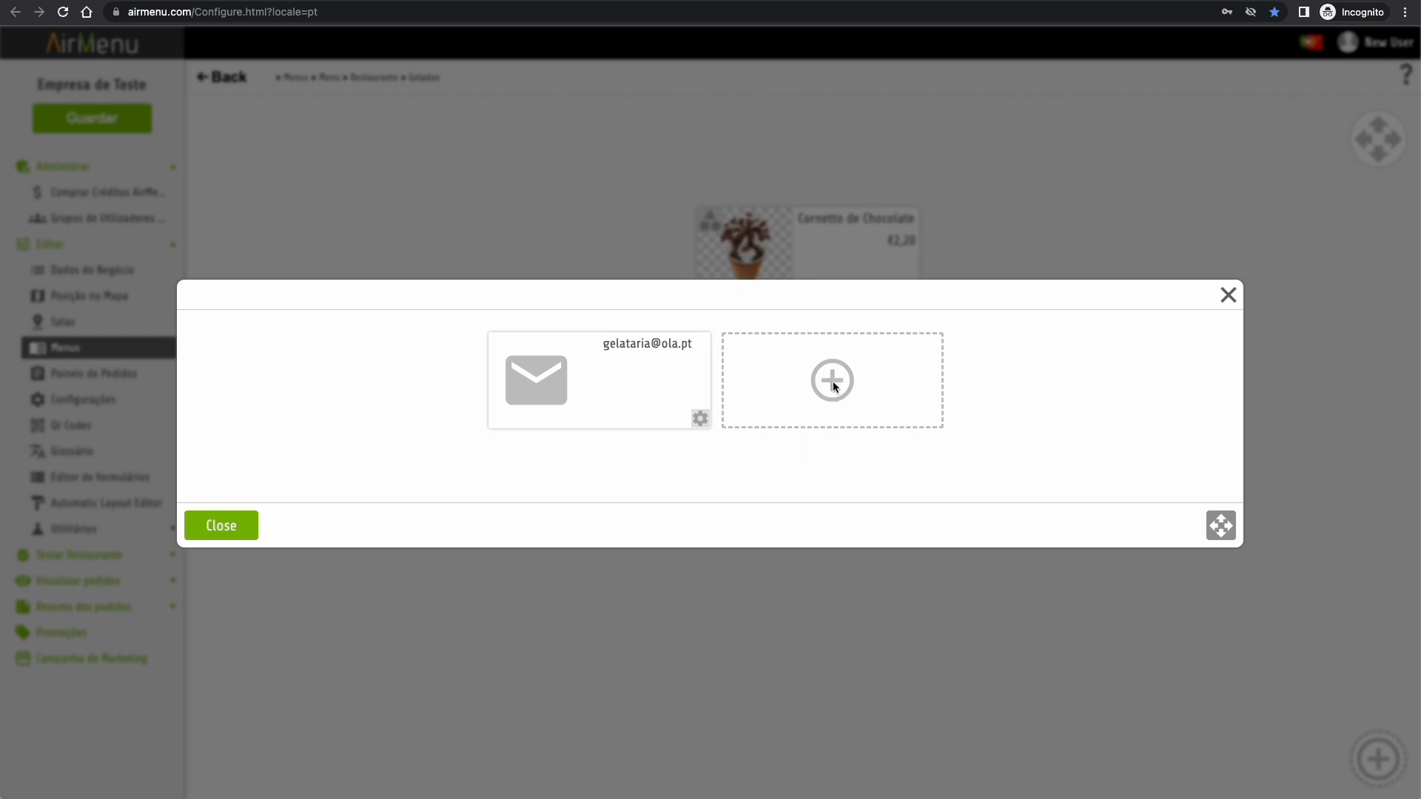
click(833, 381)
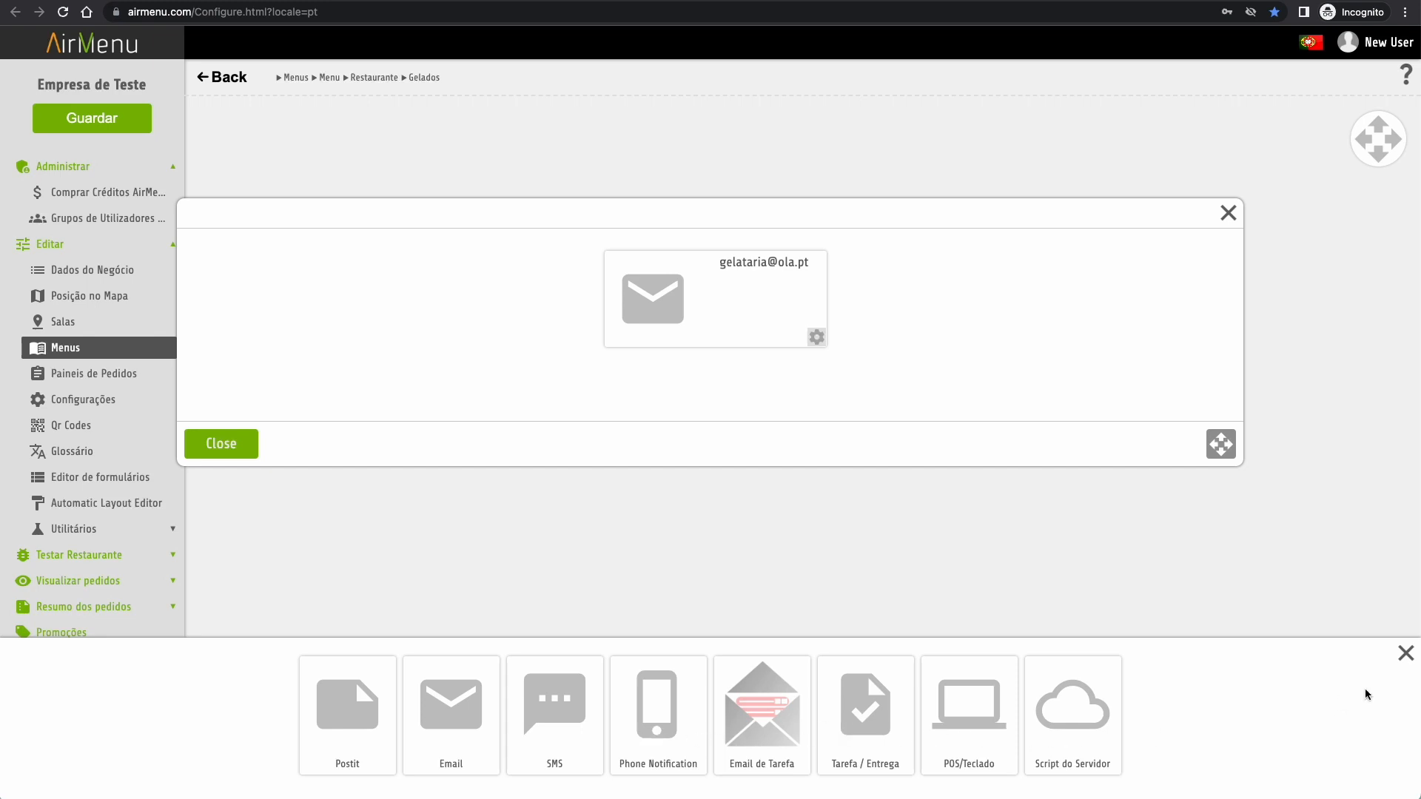
click(1406, 653)
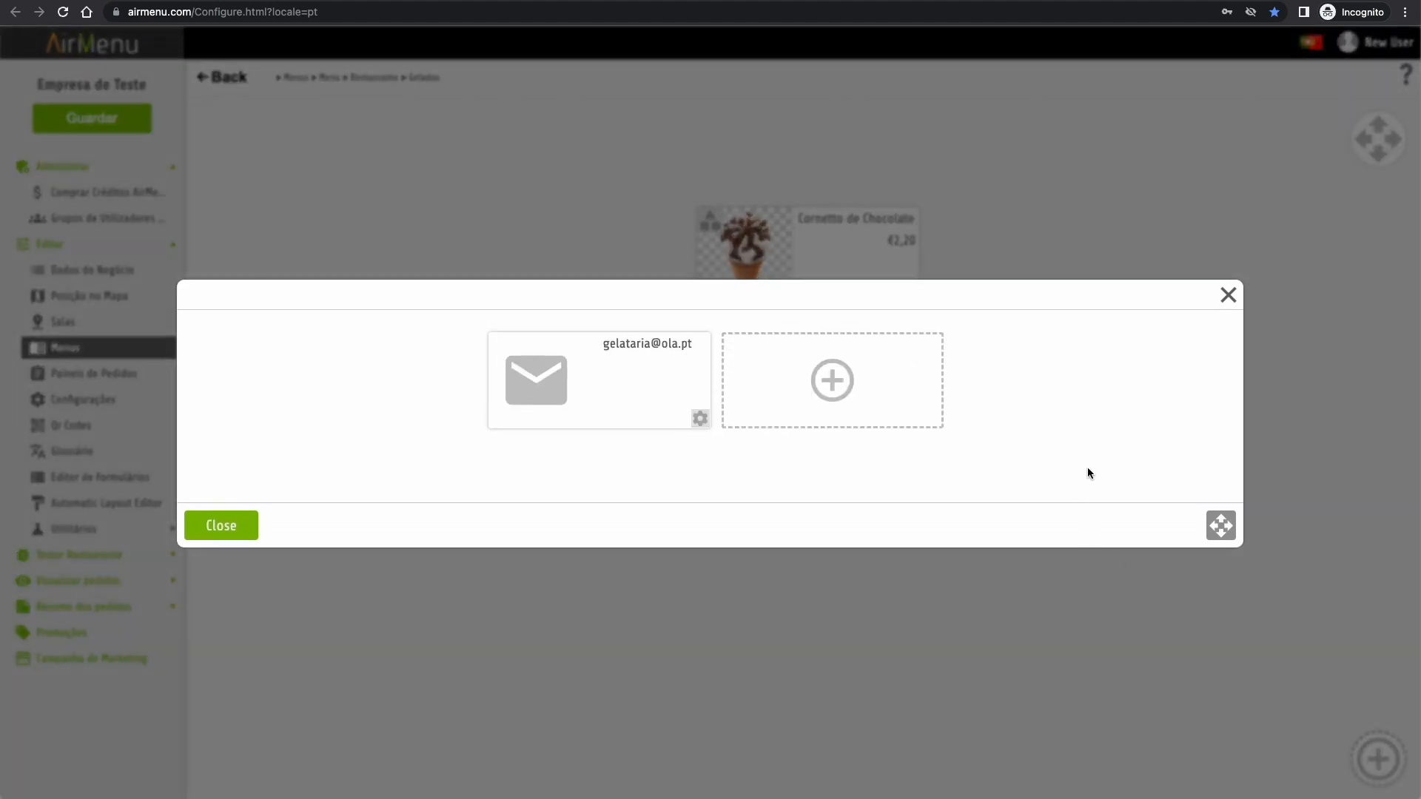
click(238, 529)
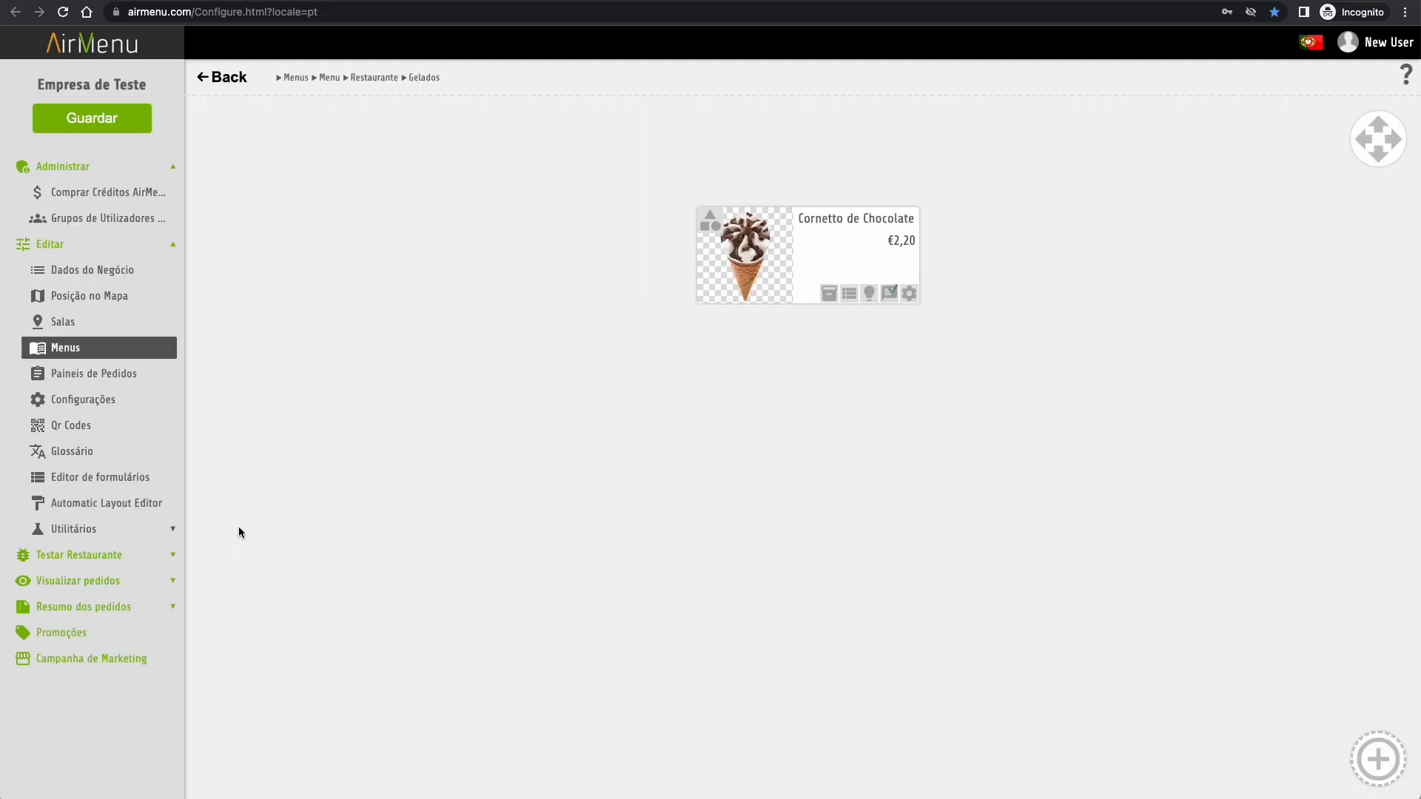
- Add a Gelados OLA information card with a yellow ice-cream photo
click(1378, 759)
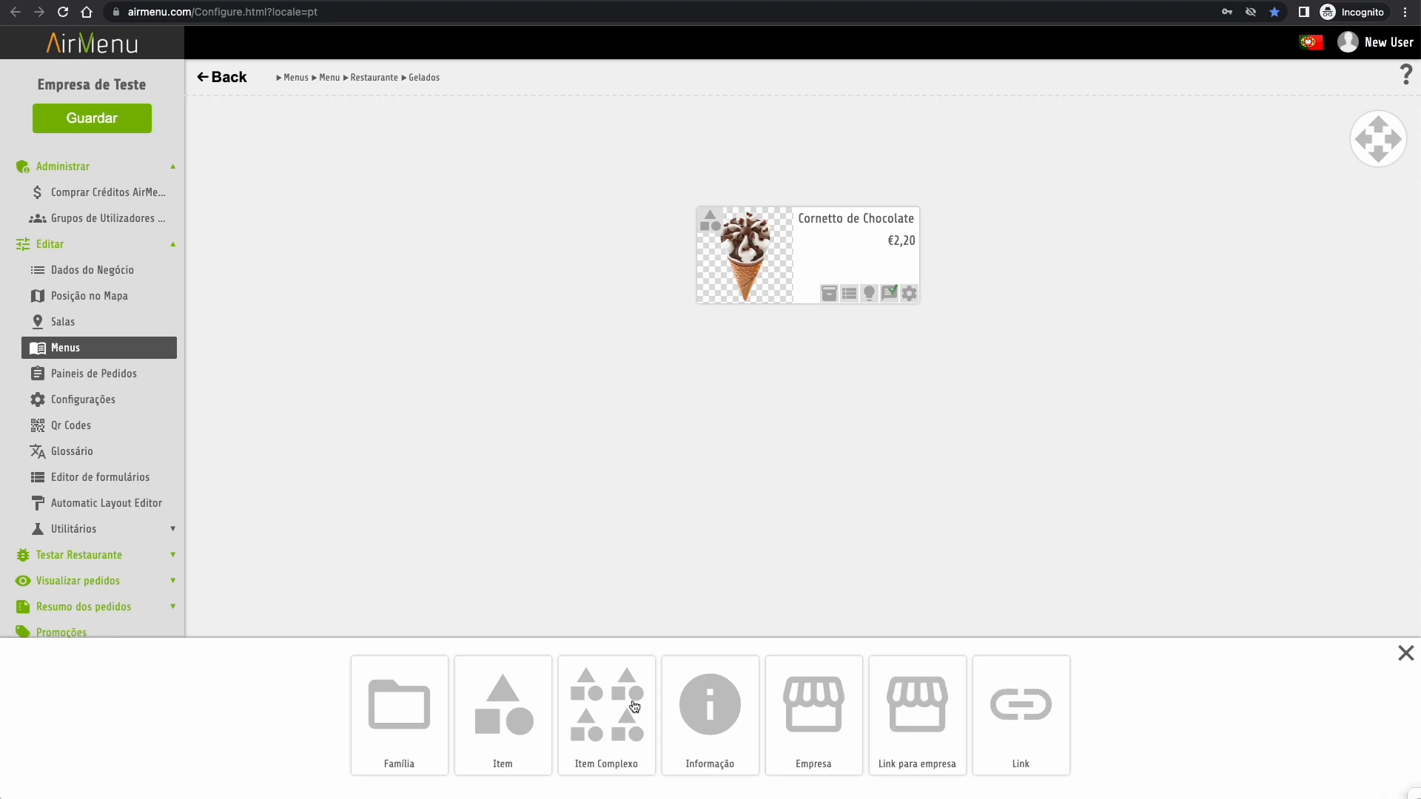
click(714, 729)
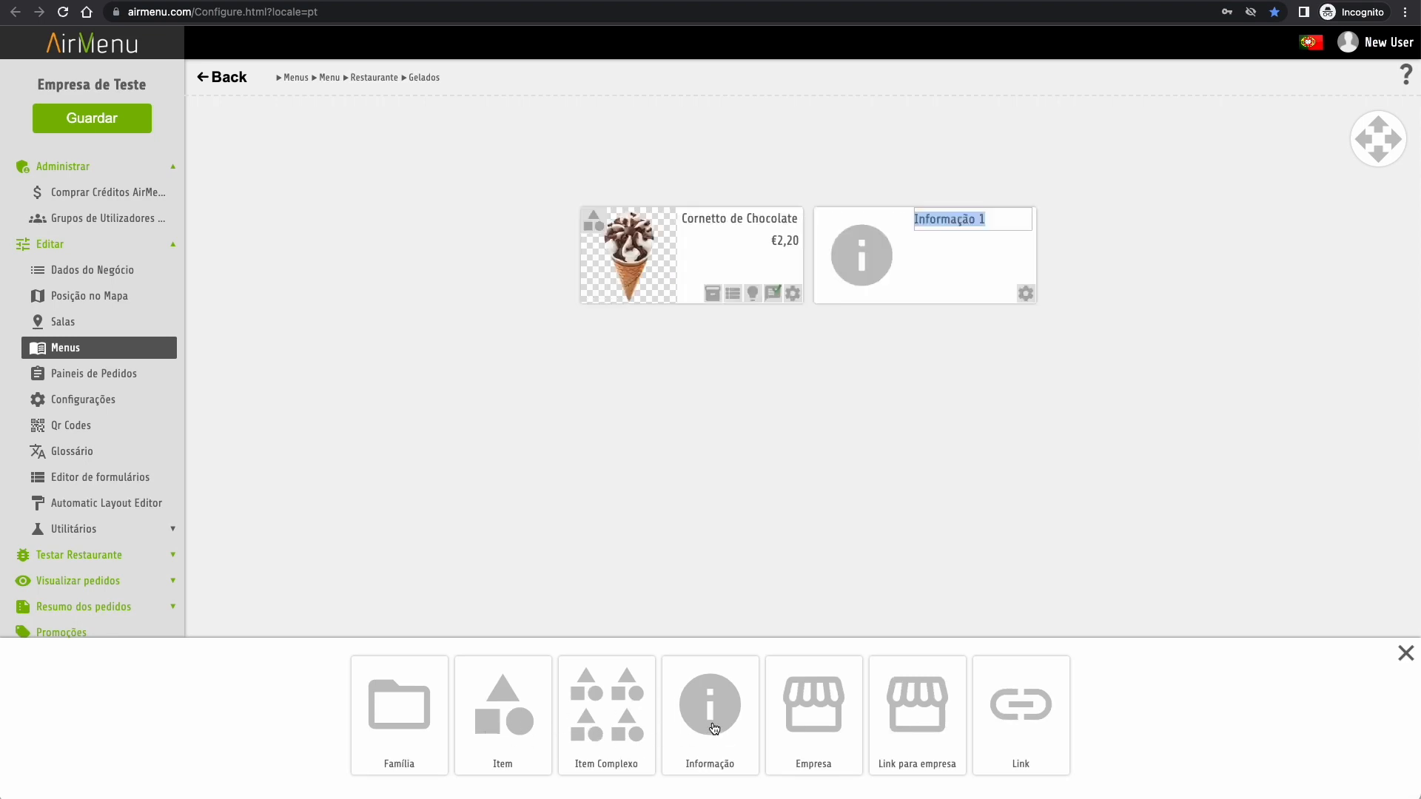
text(OLA)
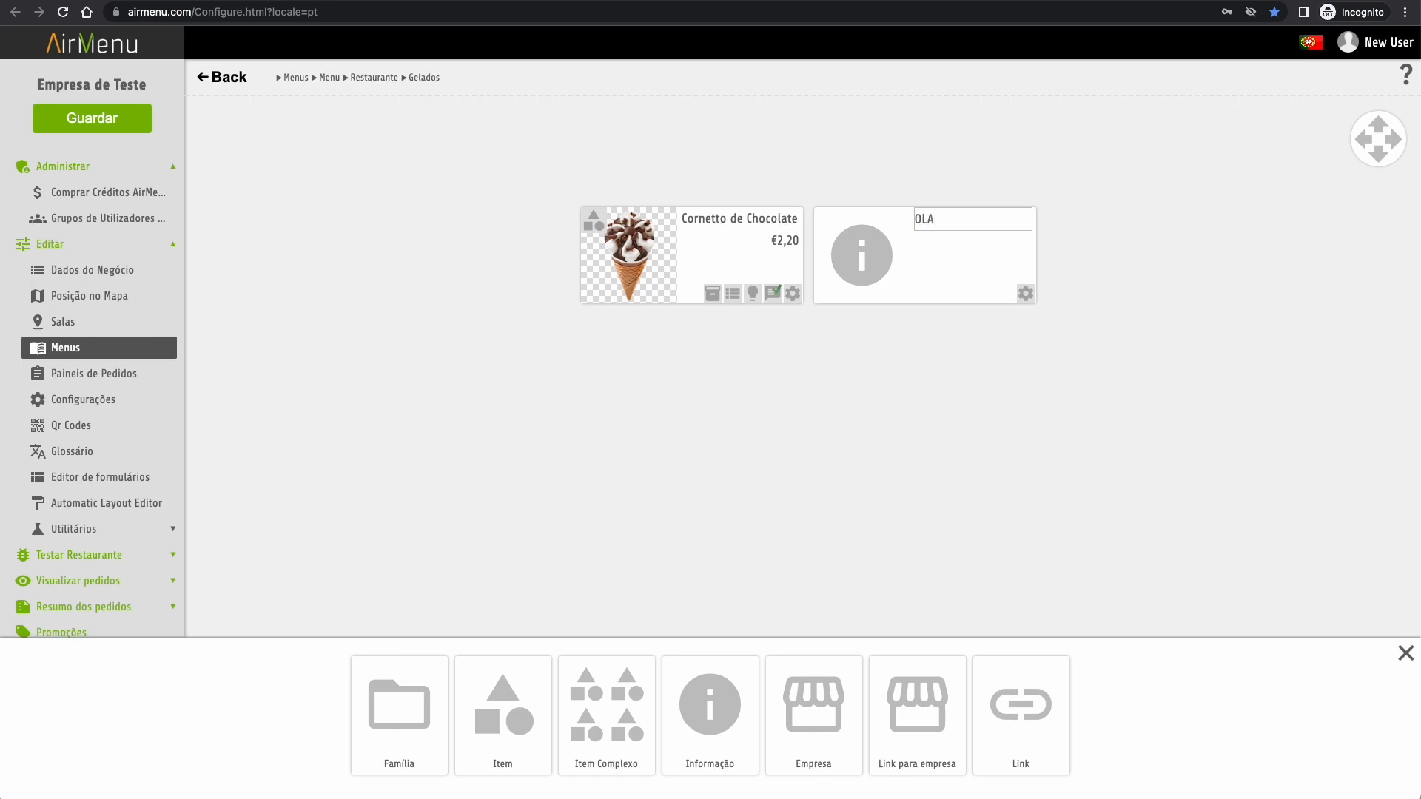
text(Gelados)
key(Return)
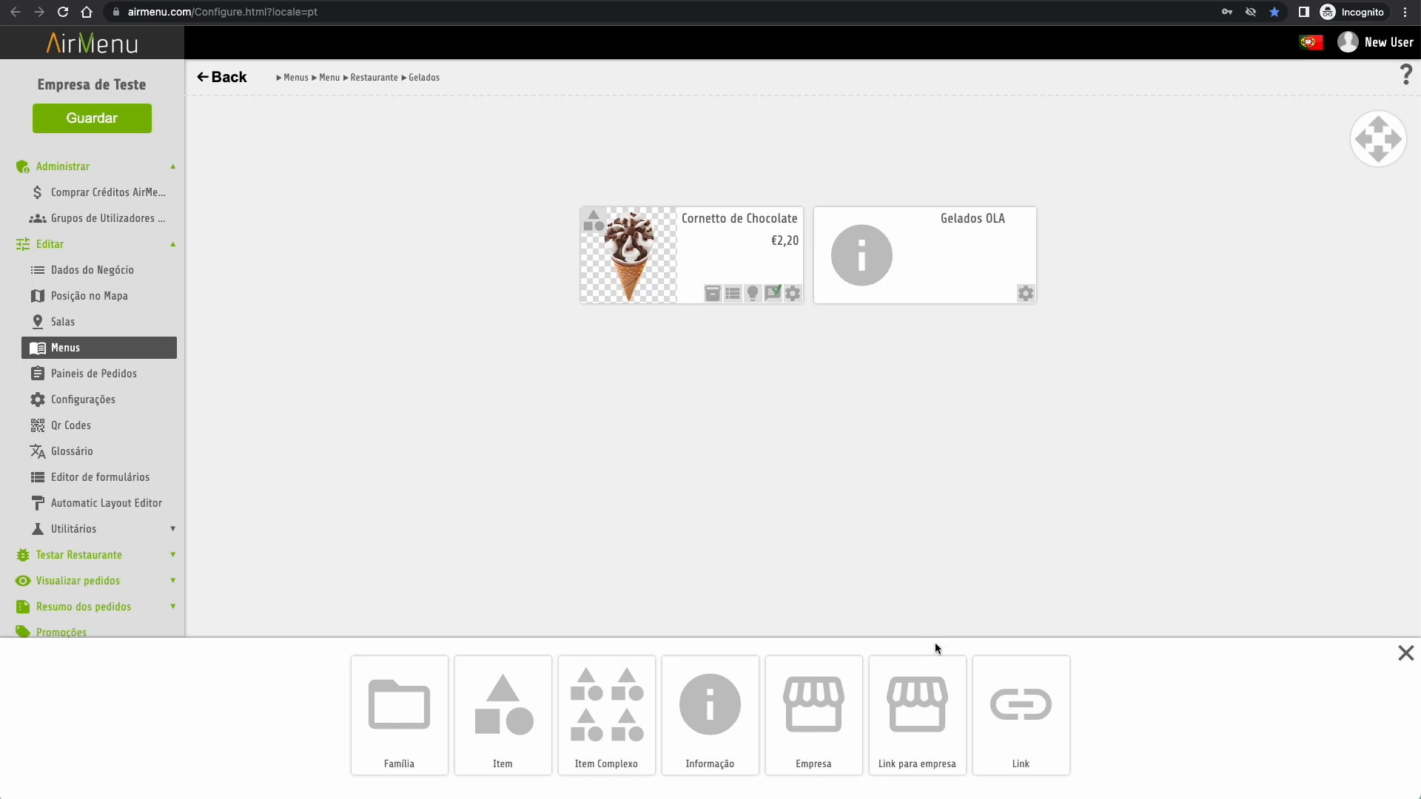
click(1028, 295)
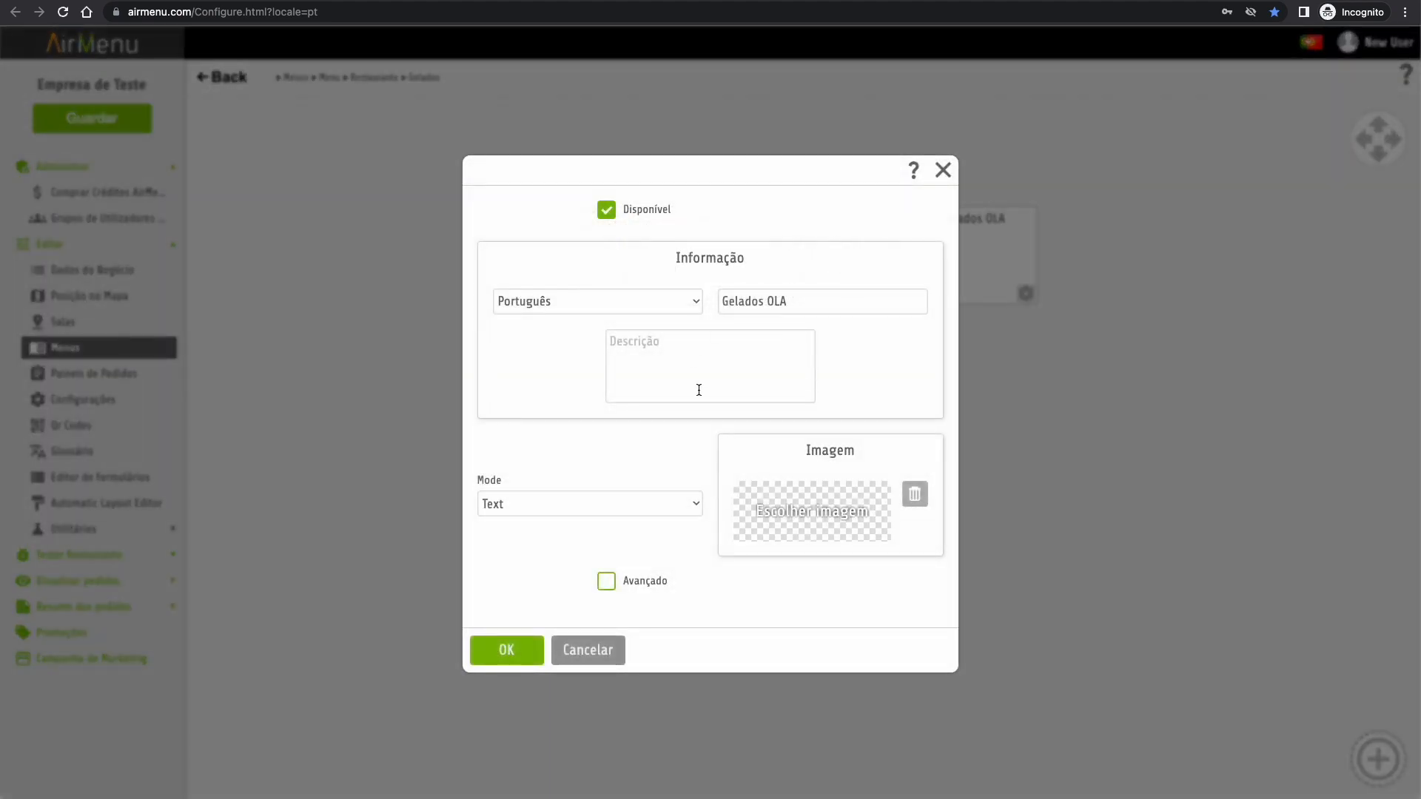
click(820, 514)
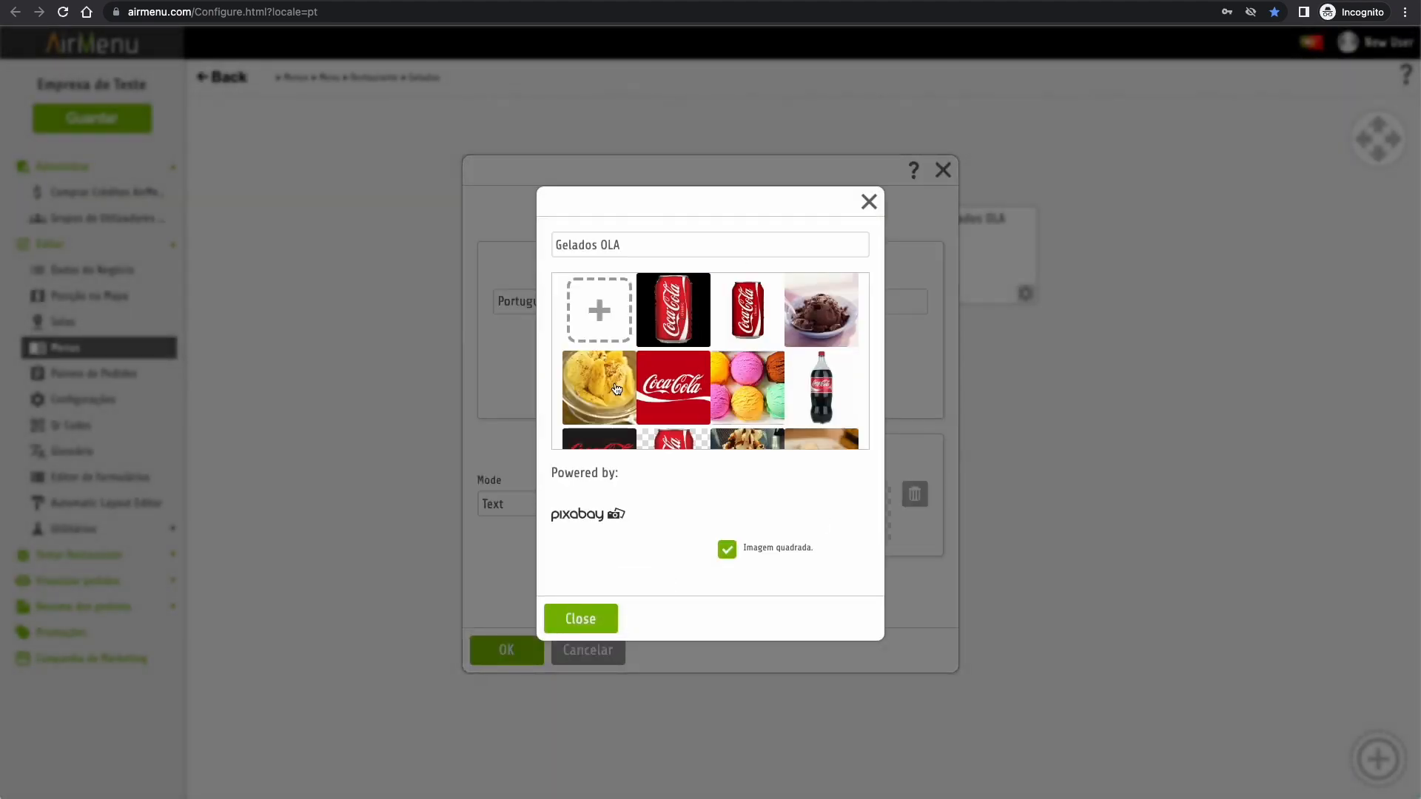
click(616, 389)
click(571, 624)
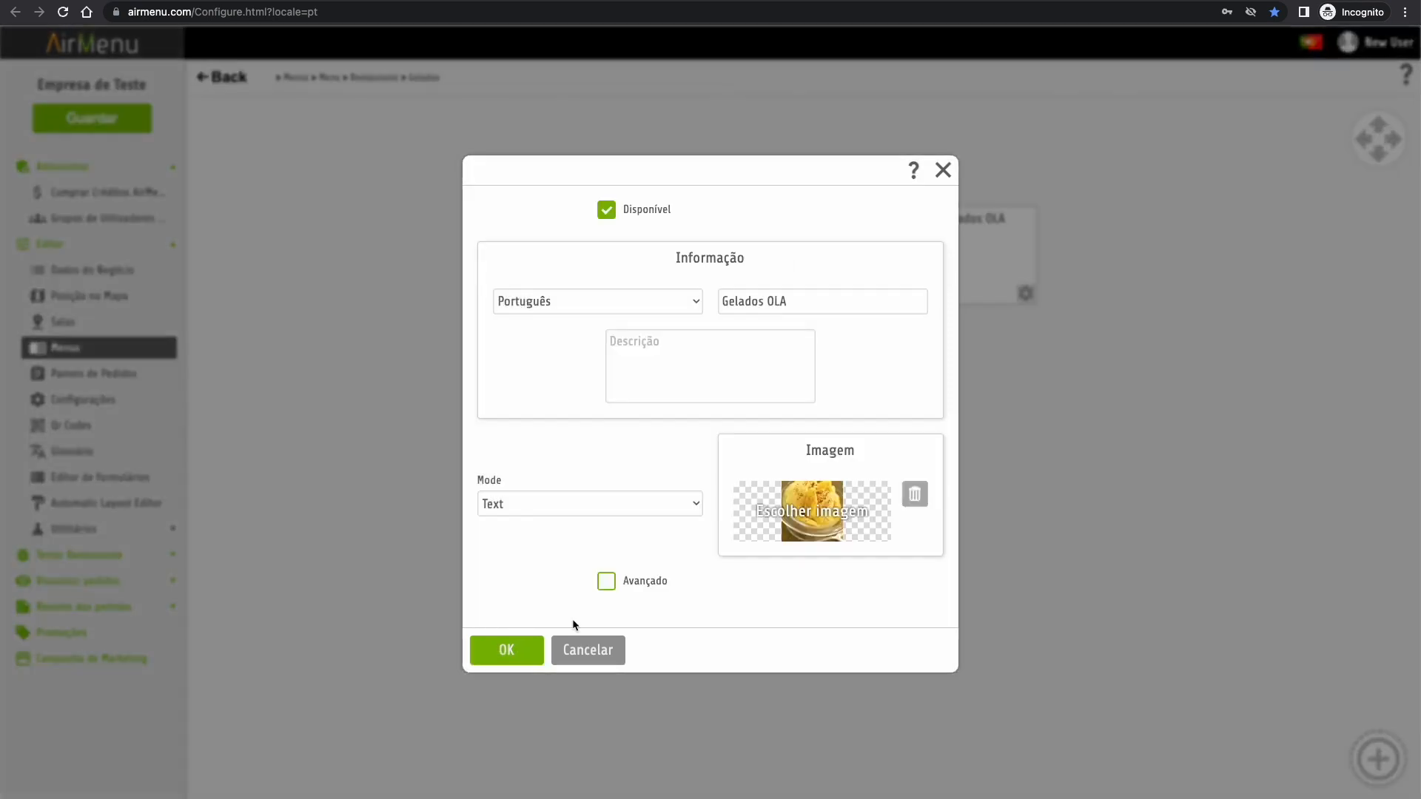
click(508, 659)
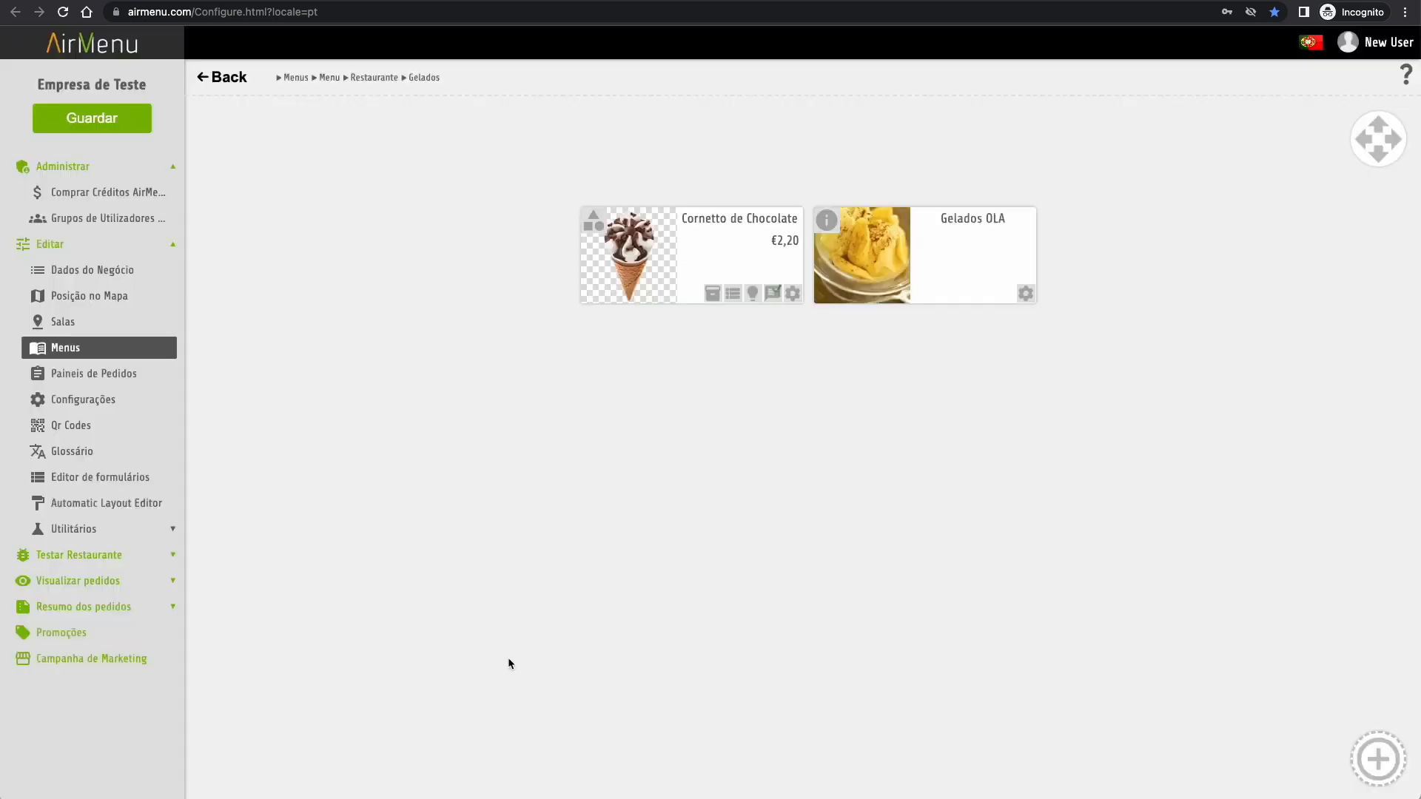
- Move Gelados OLA ahead of Cornetto de Chocolate and return to the Restaurante list
click(969, 242)
drag(969, 241, 729, 269)
click(778, 399)
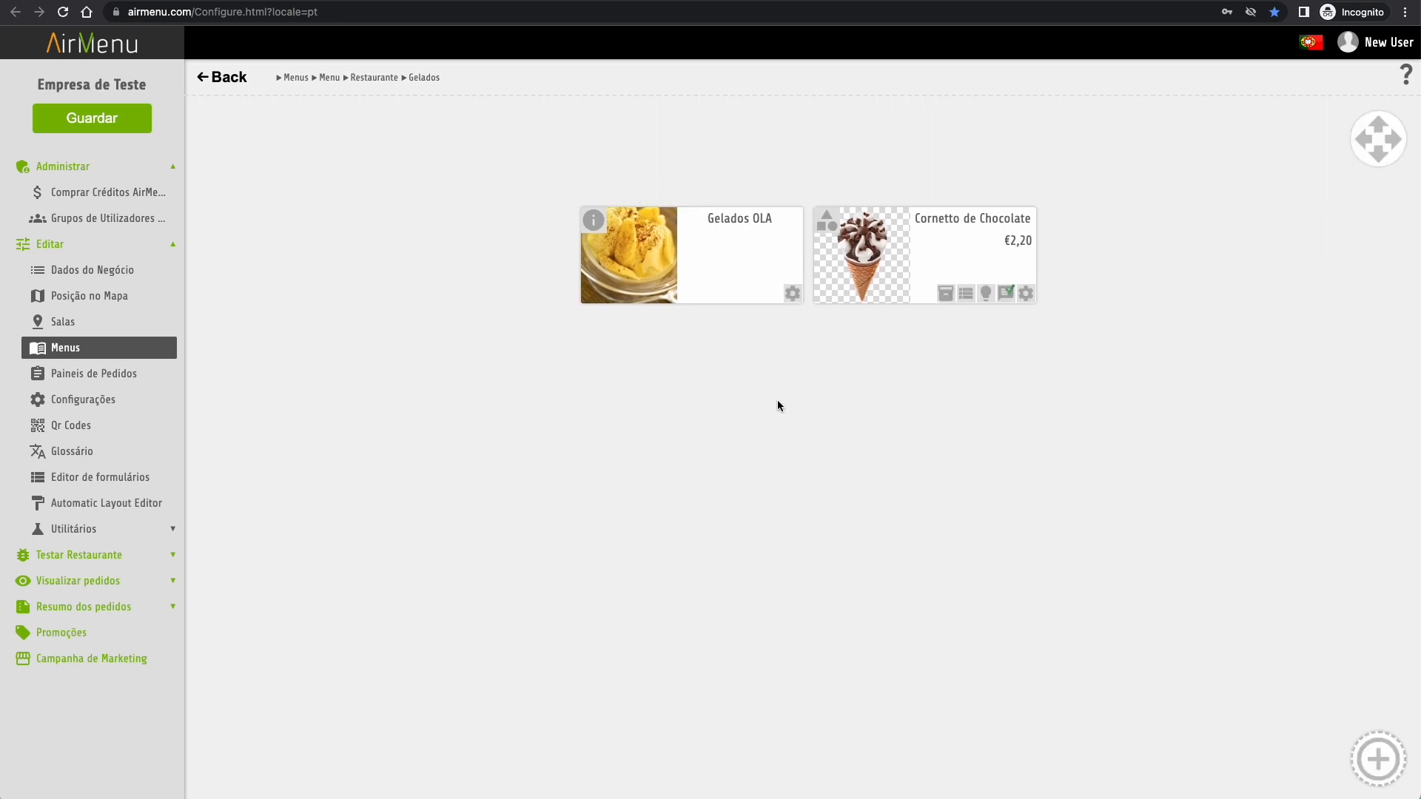
click(226, 77)
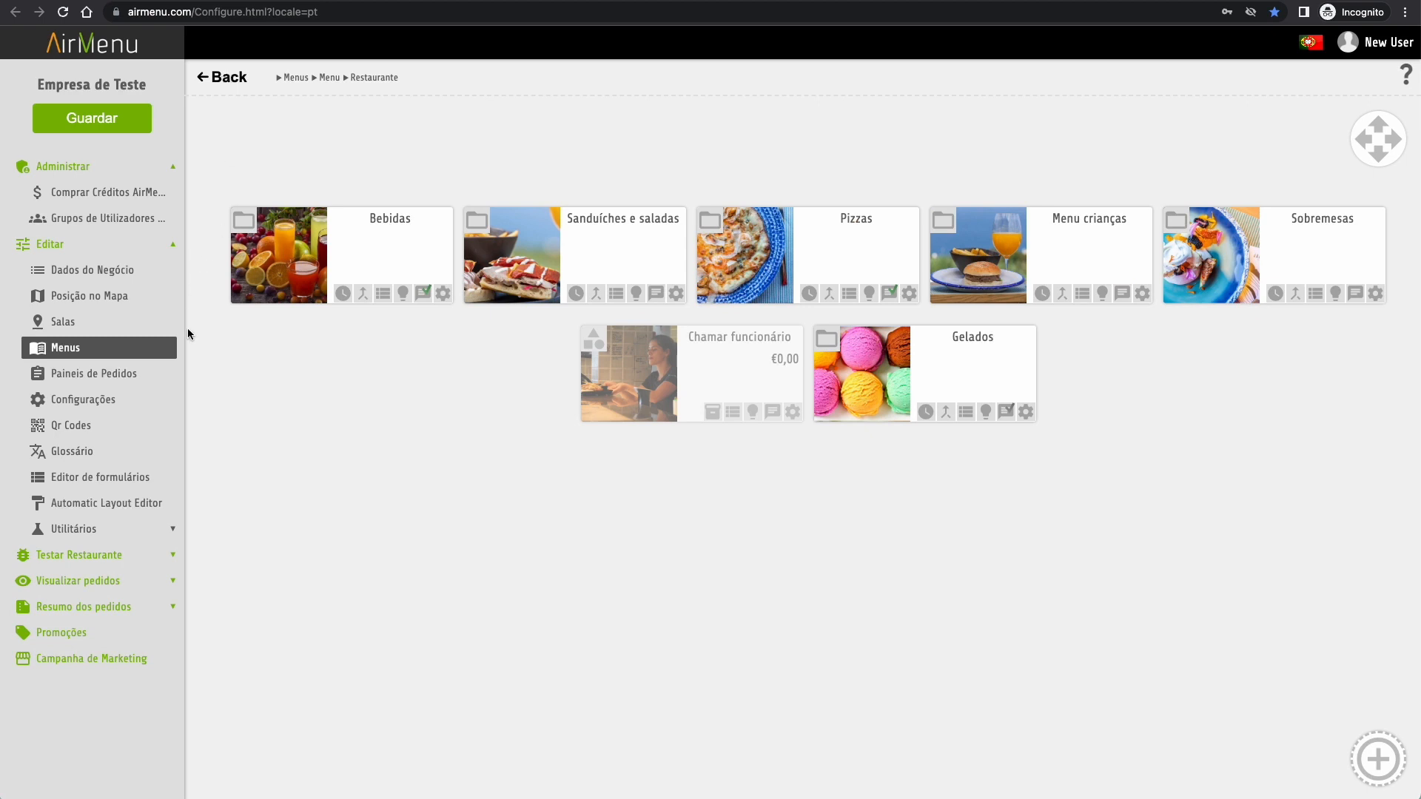
- Add a task / delivery panel and a delivery panel to the order panels
click(85, 375)
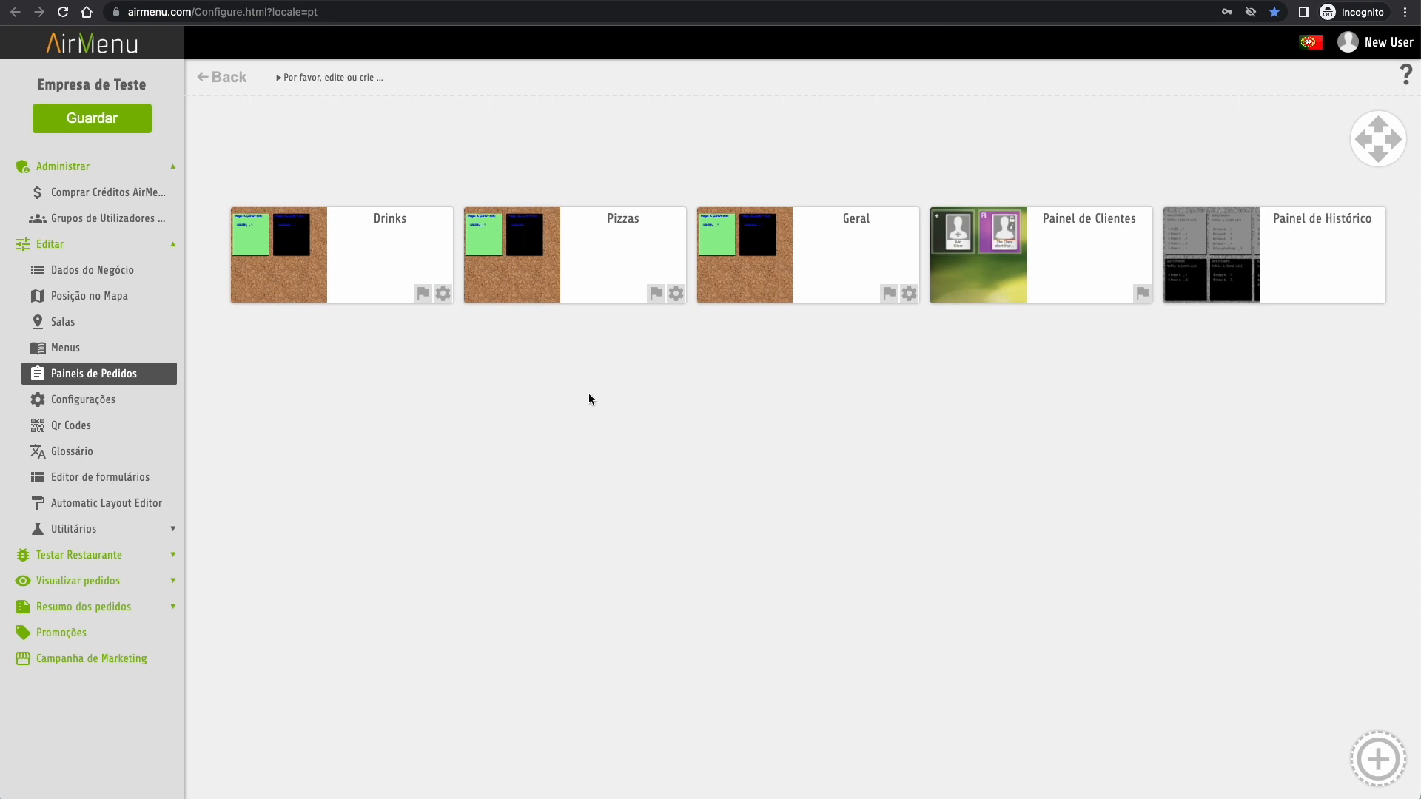
click(1378, 758)
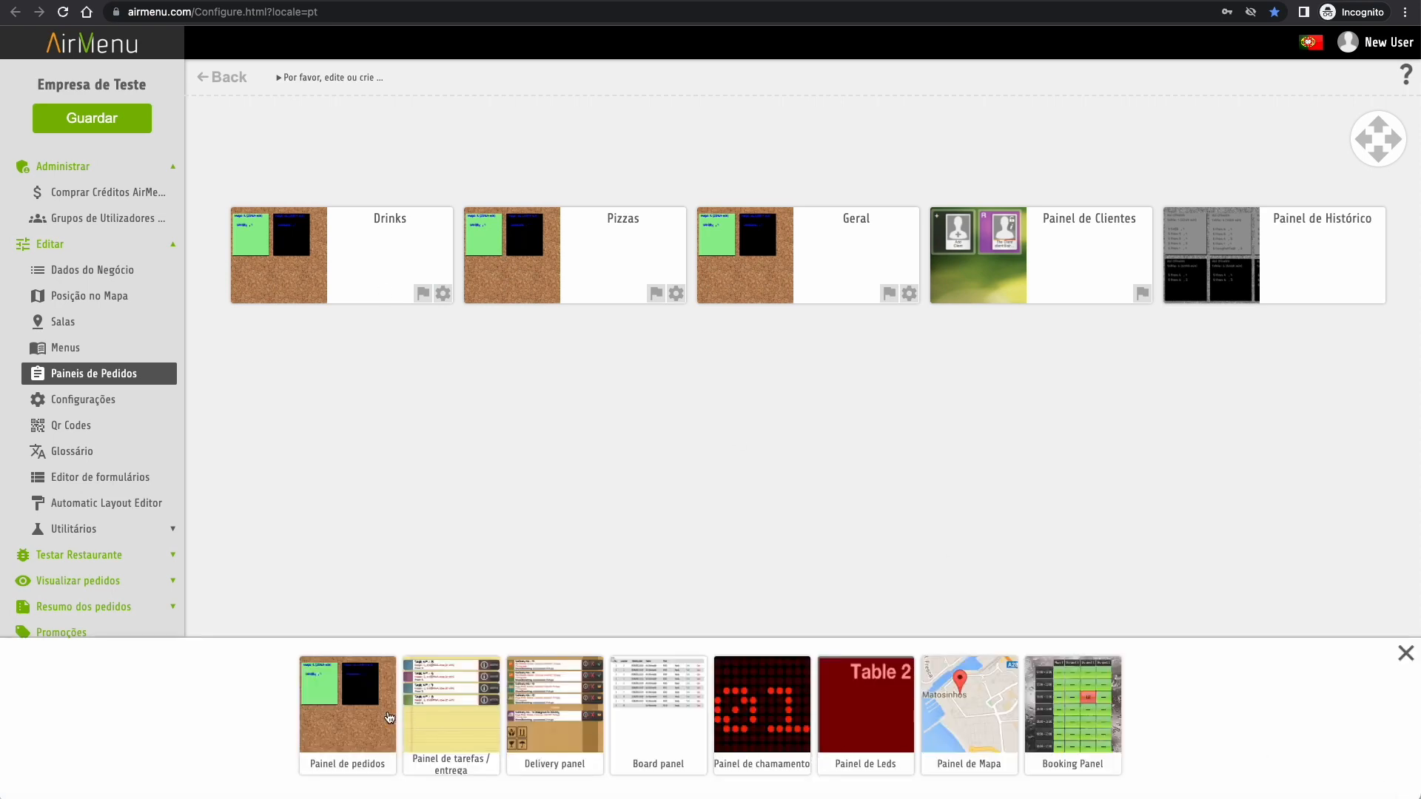
click(458, 731)
click(743, 508)
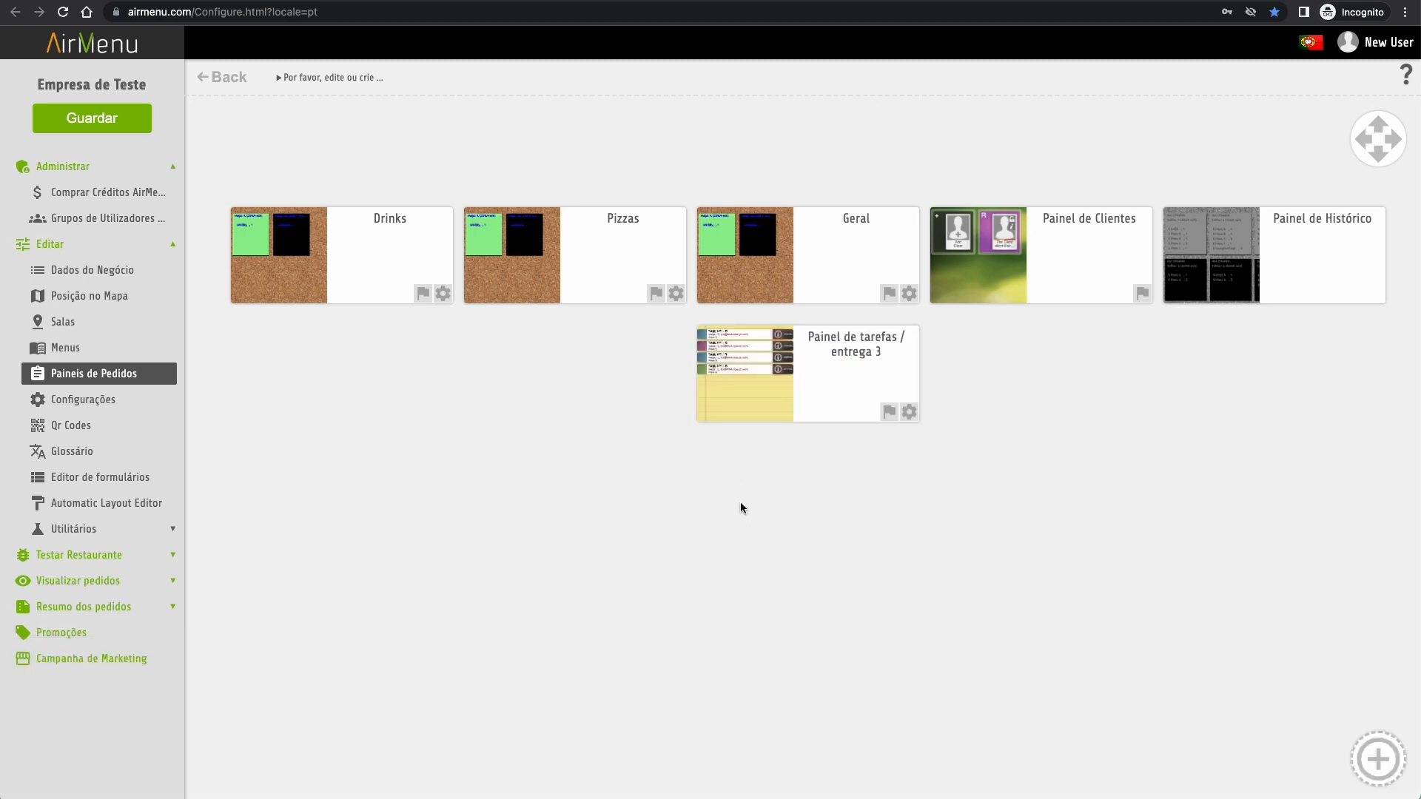
click(1380, 758)
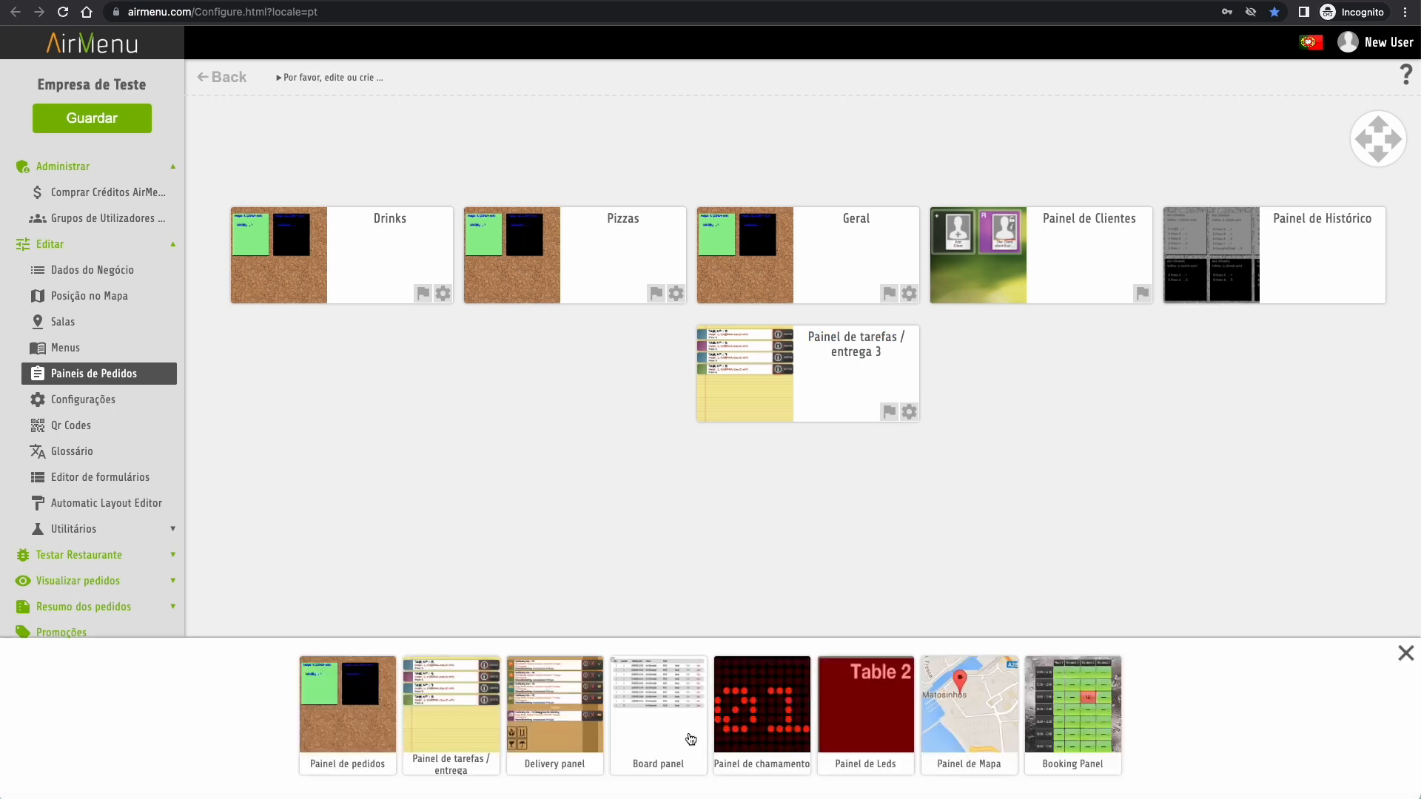
click(577, 721)
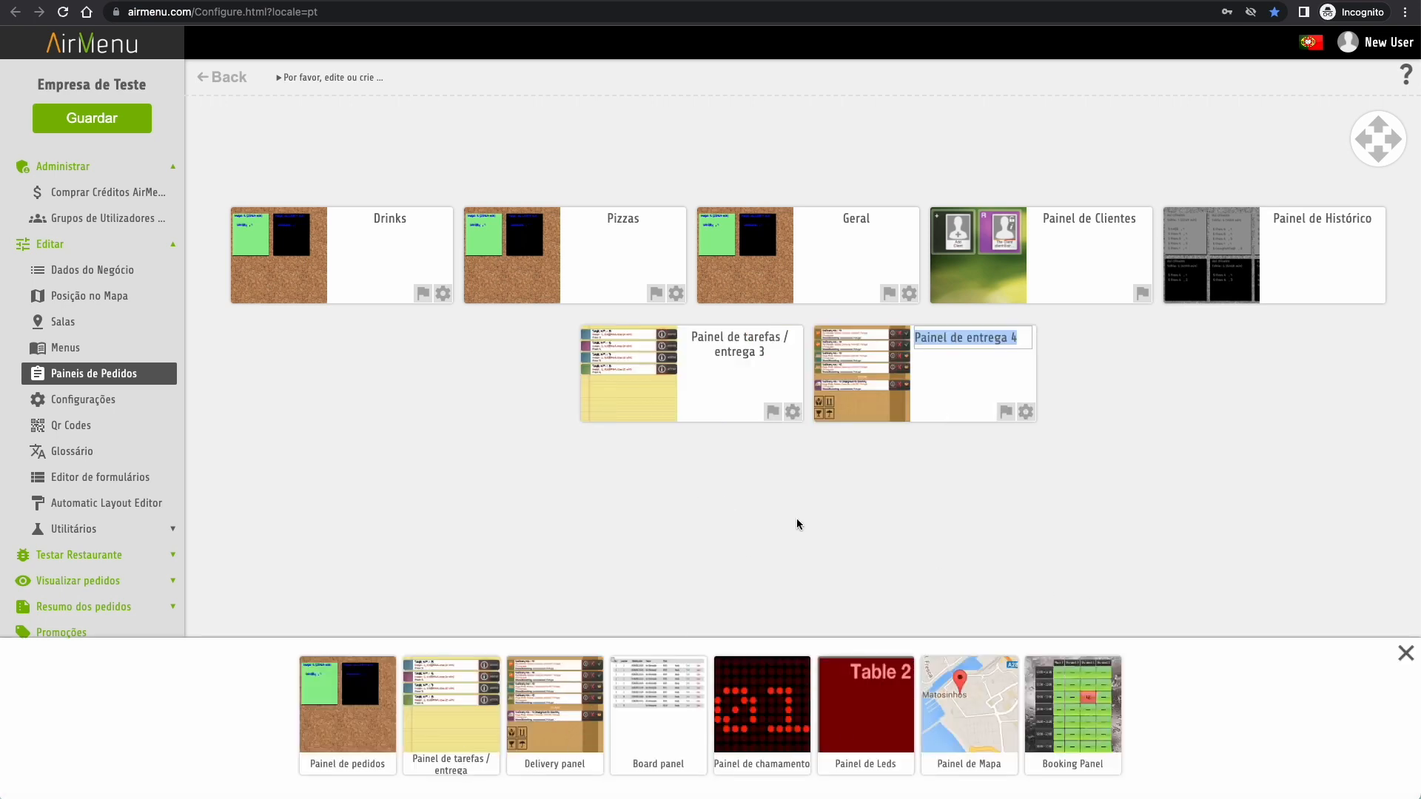
click(859, 488)
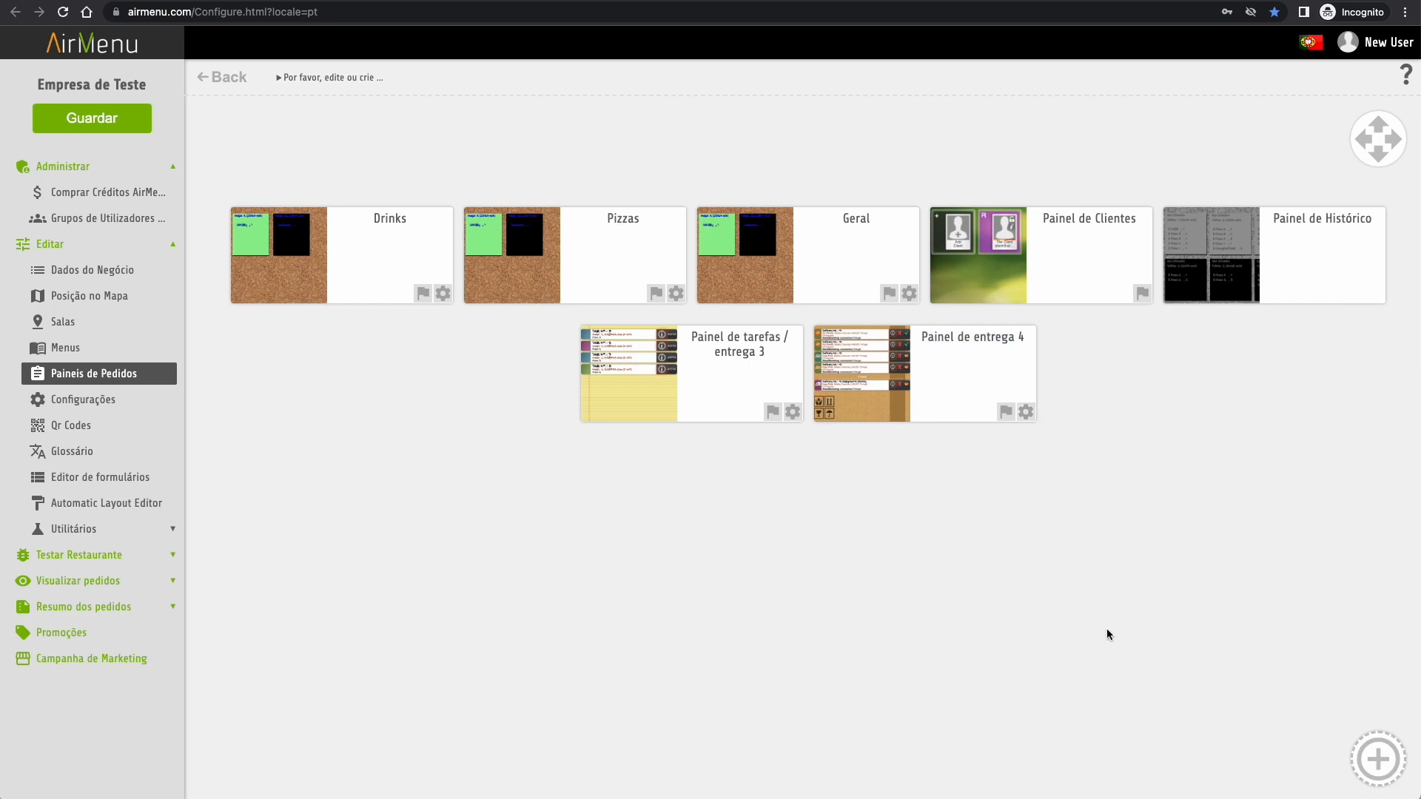
- Add the Painel de Mapa and Booking Panel, then save the order panels
click(1378, 758)
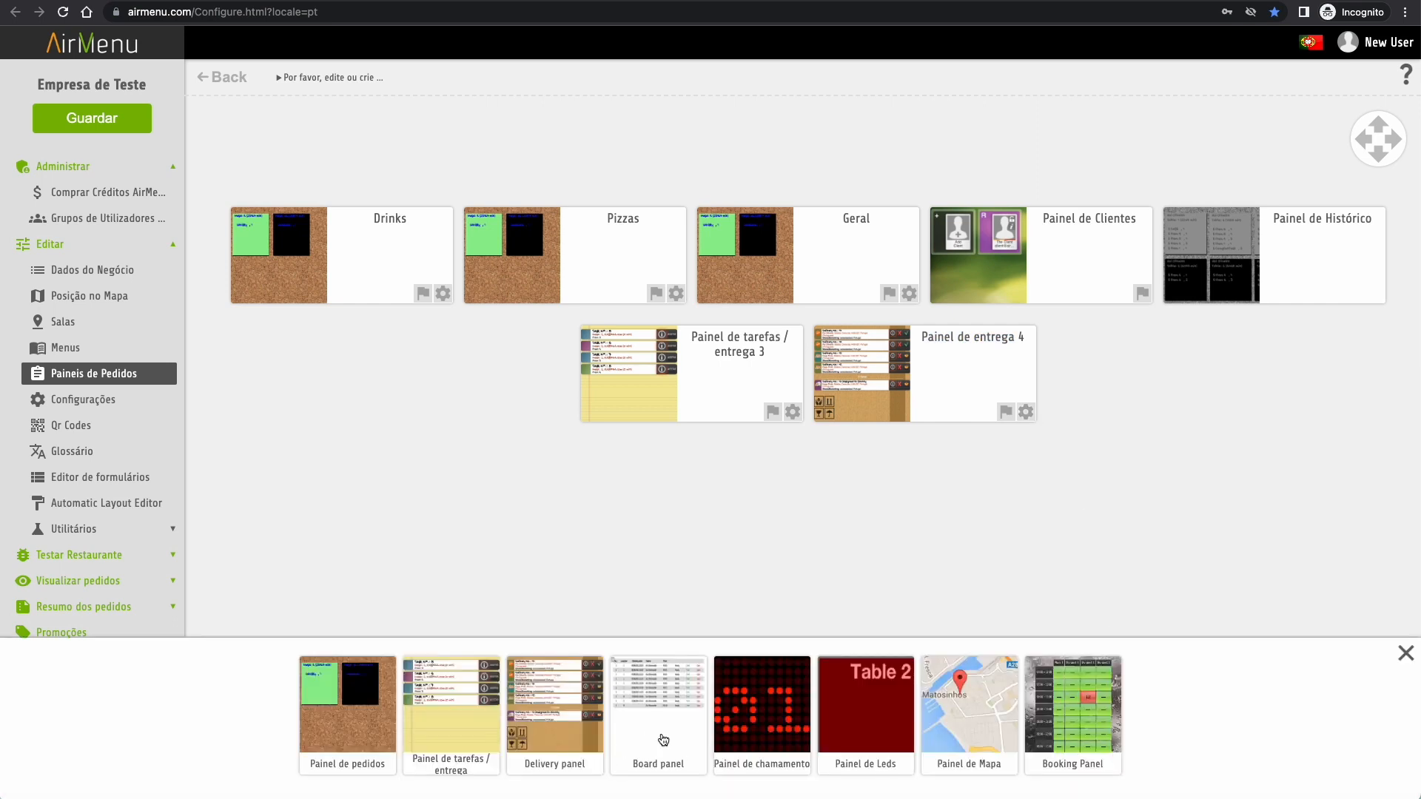
click(983, 727)
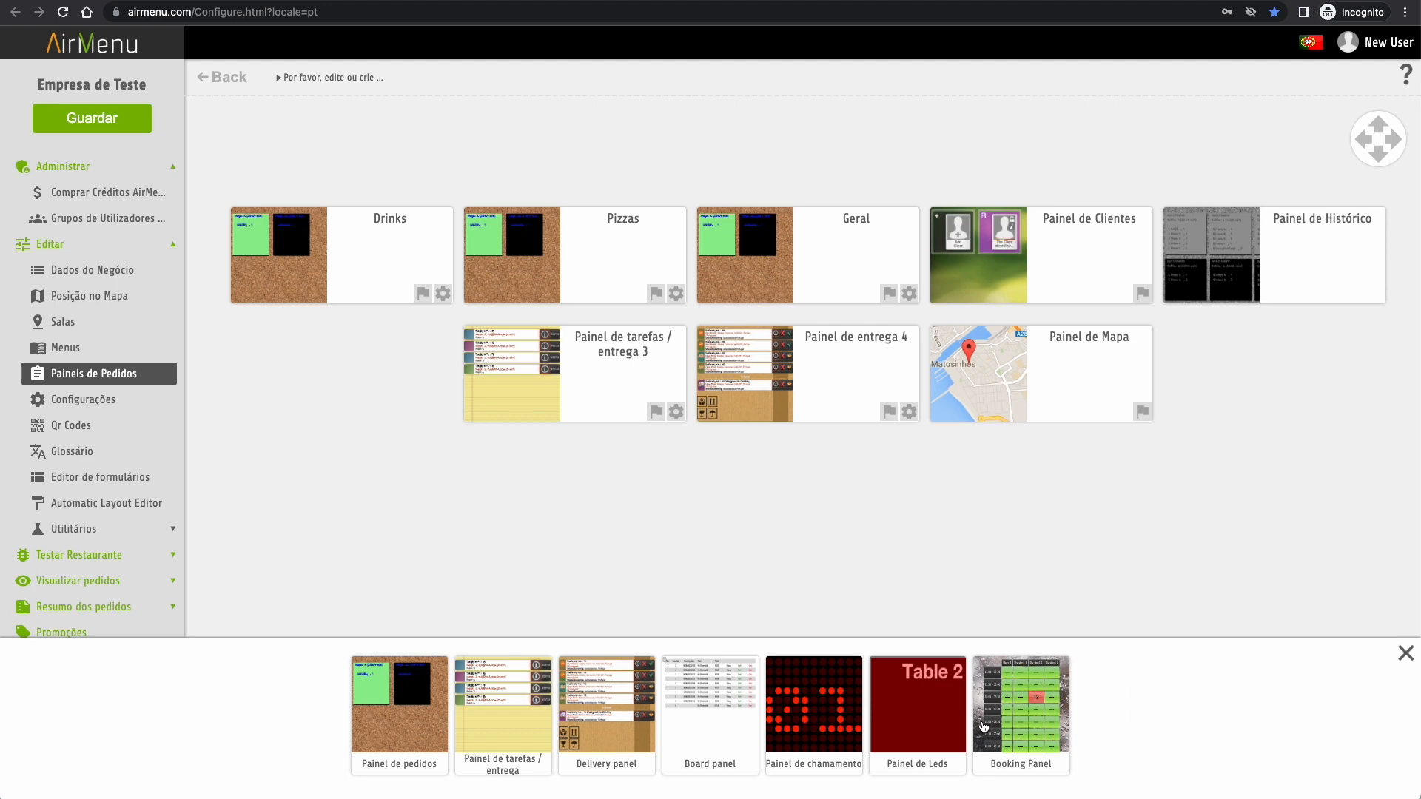
click(1046, 734)
click(1112, 566)
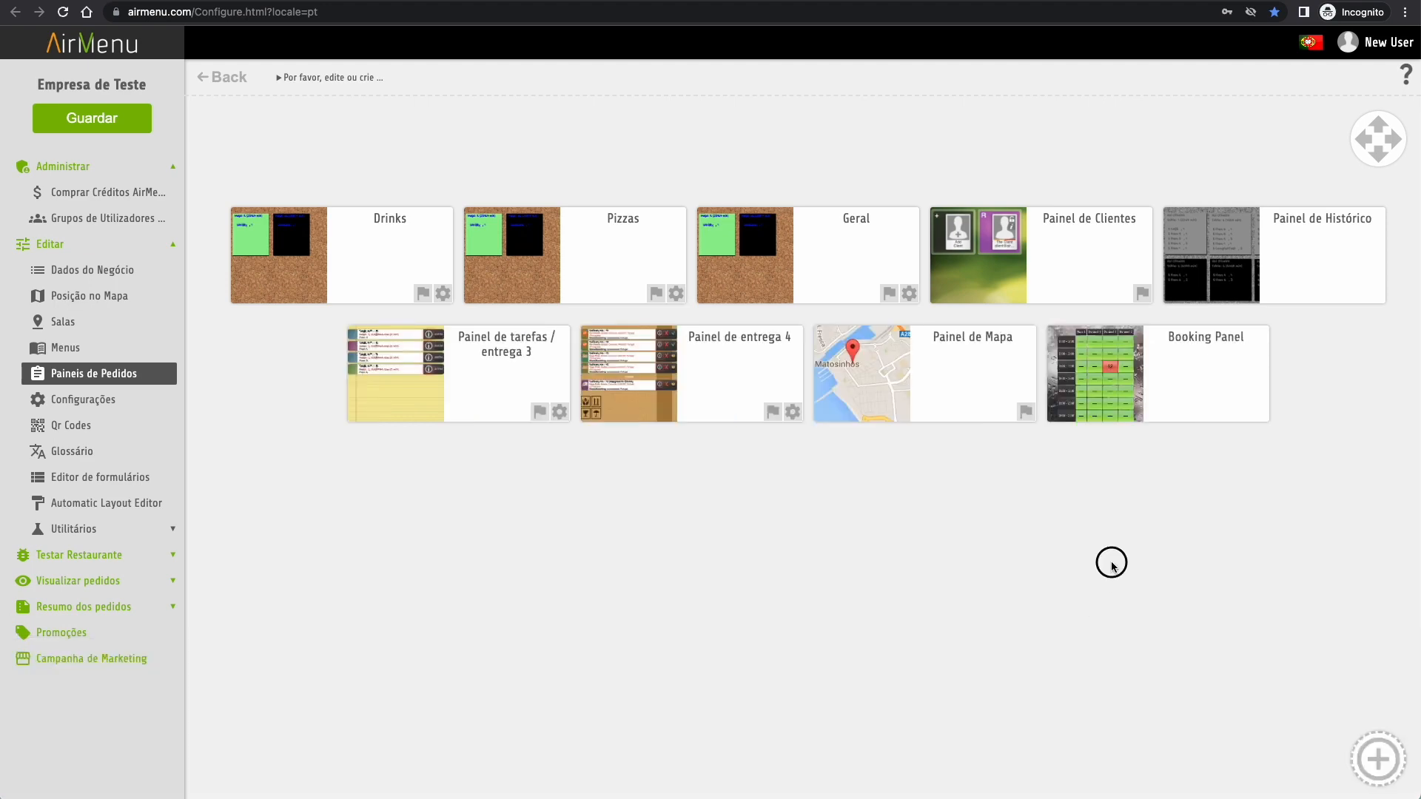
click(87, 117)
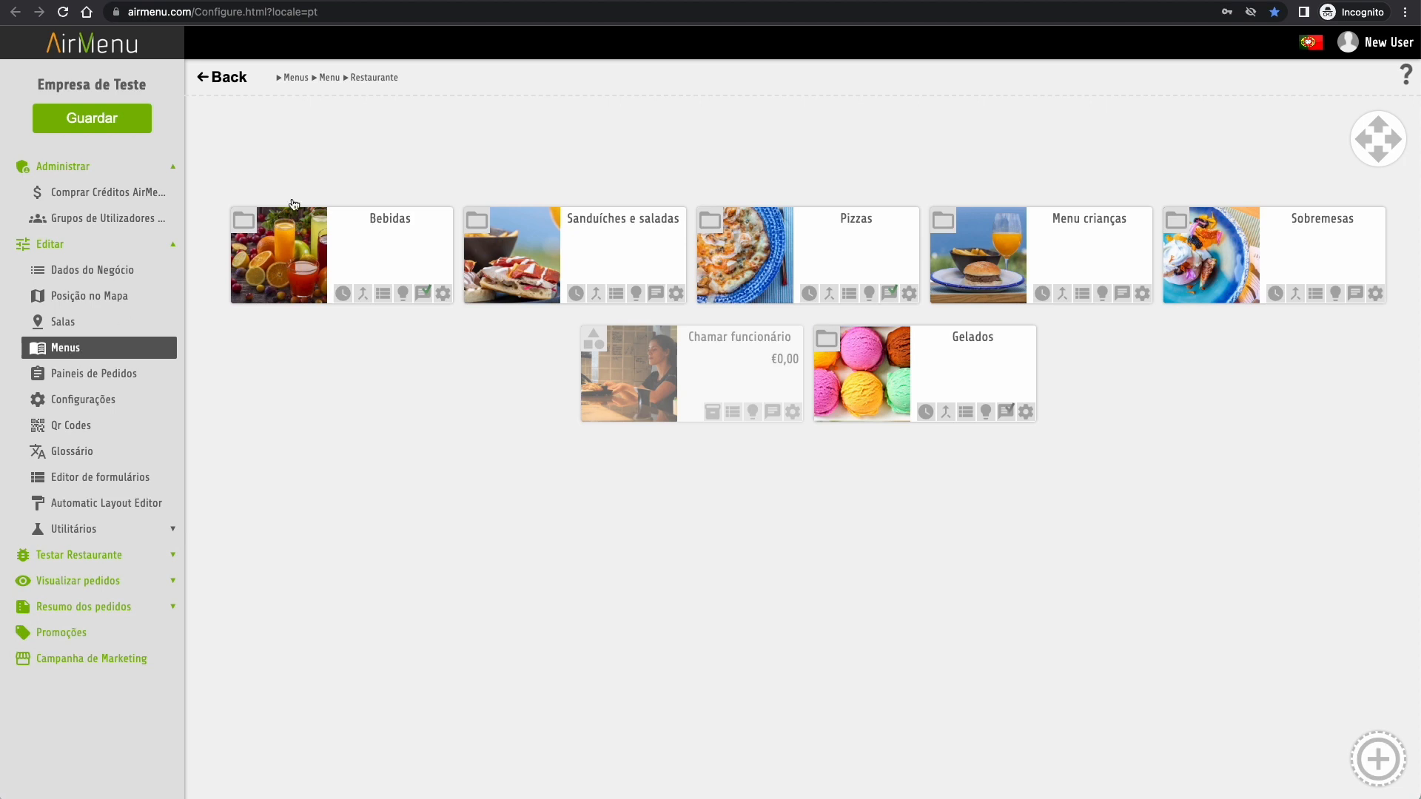
- Add a Tarefa / Entrega order action targeting Todos panels to the Restaurante menu and save
click(228, 82)
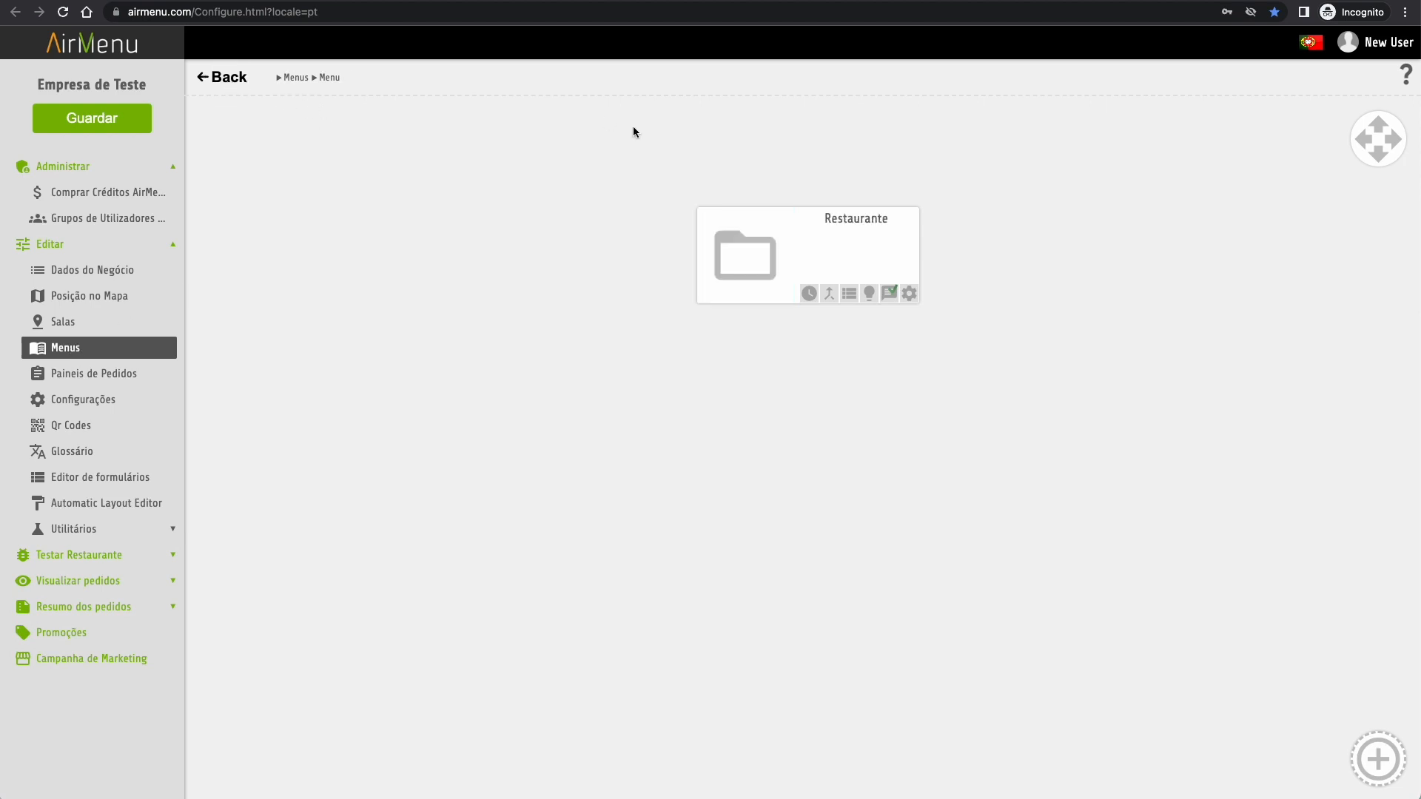
click(889, 296)
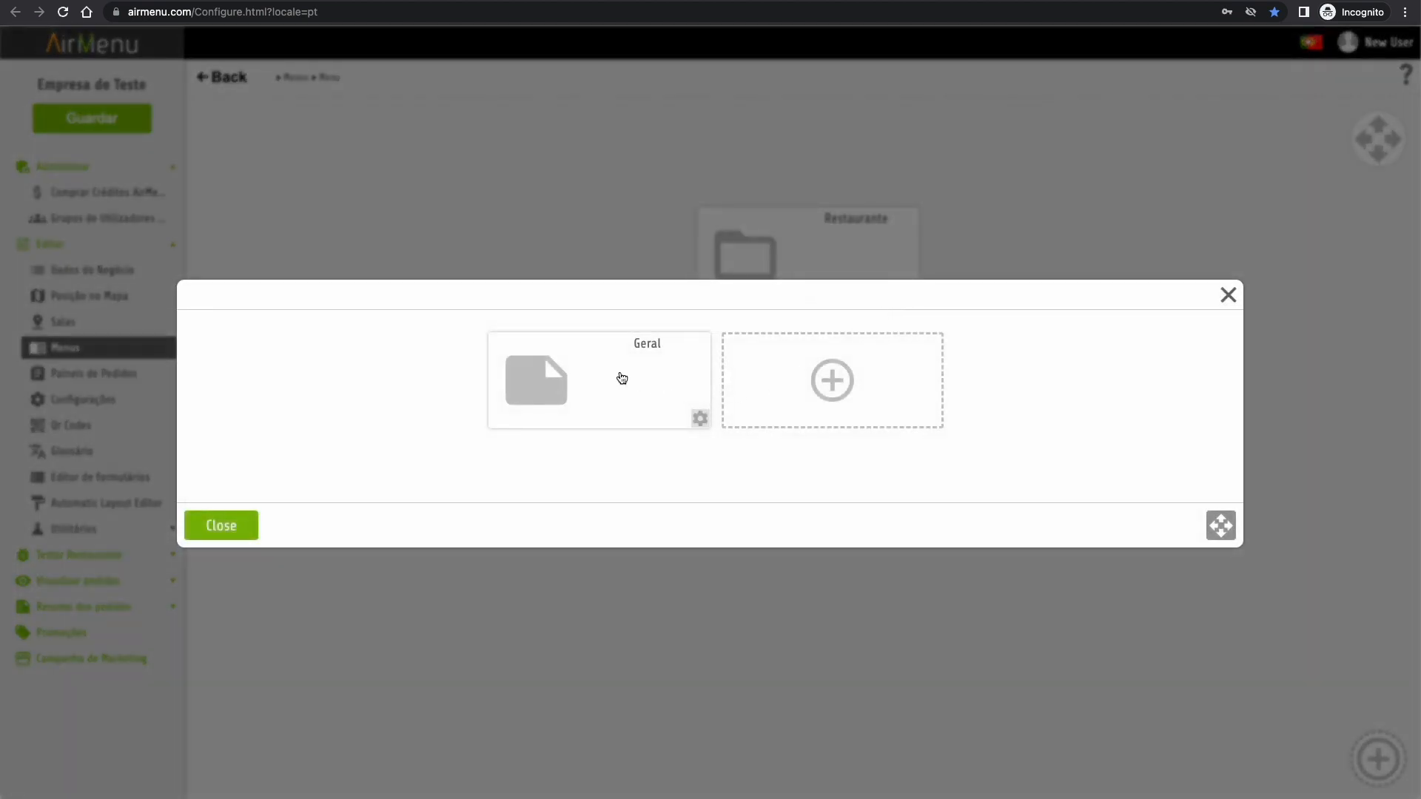
click(830, 396)
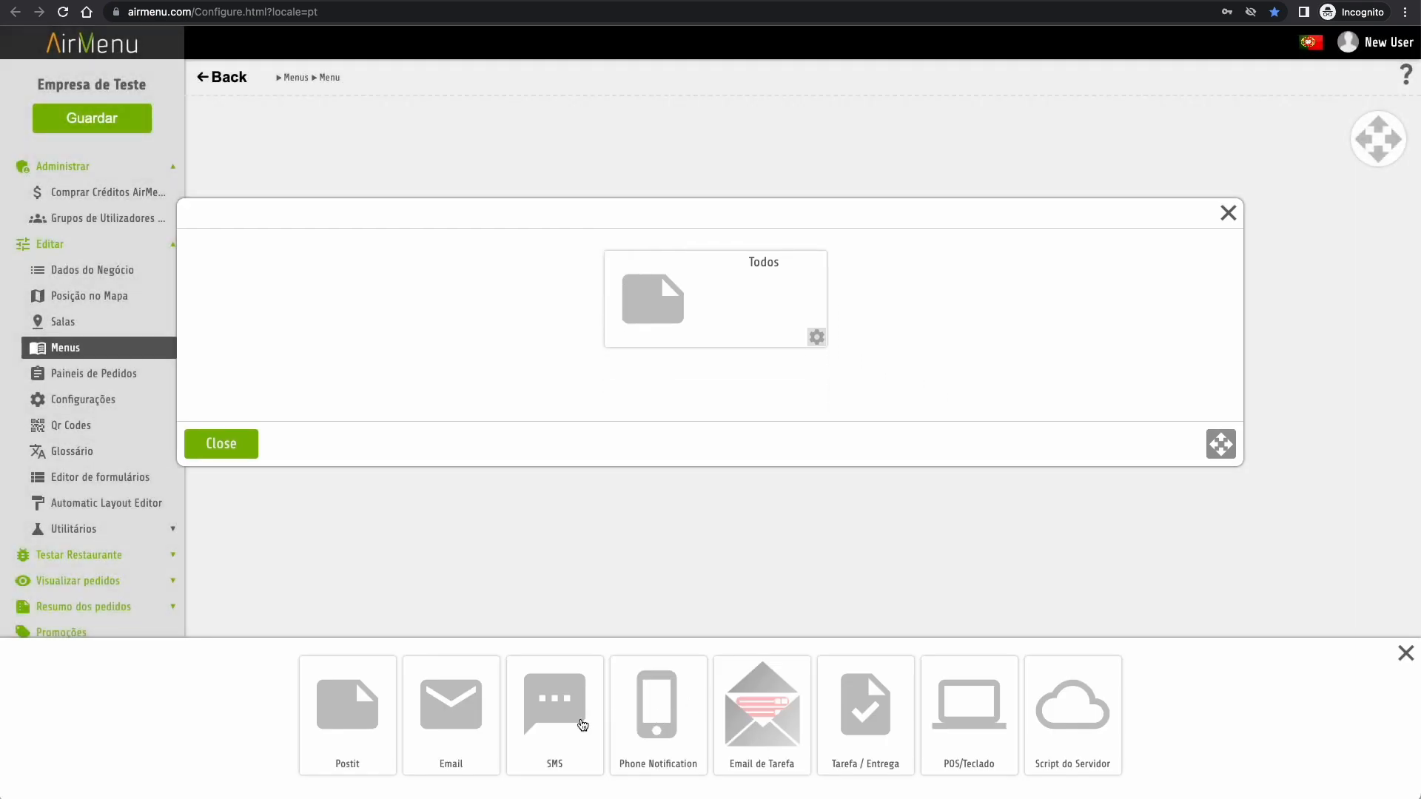
click(885, 729)
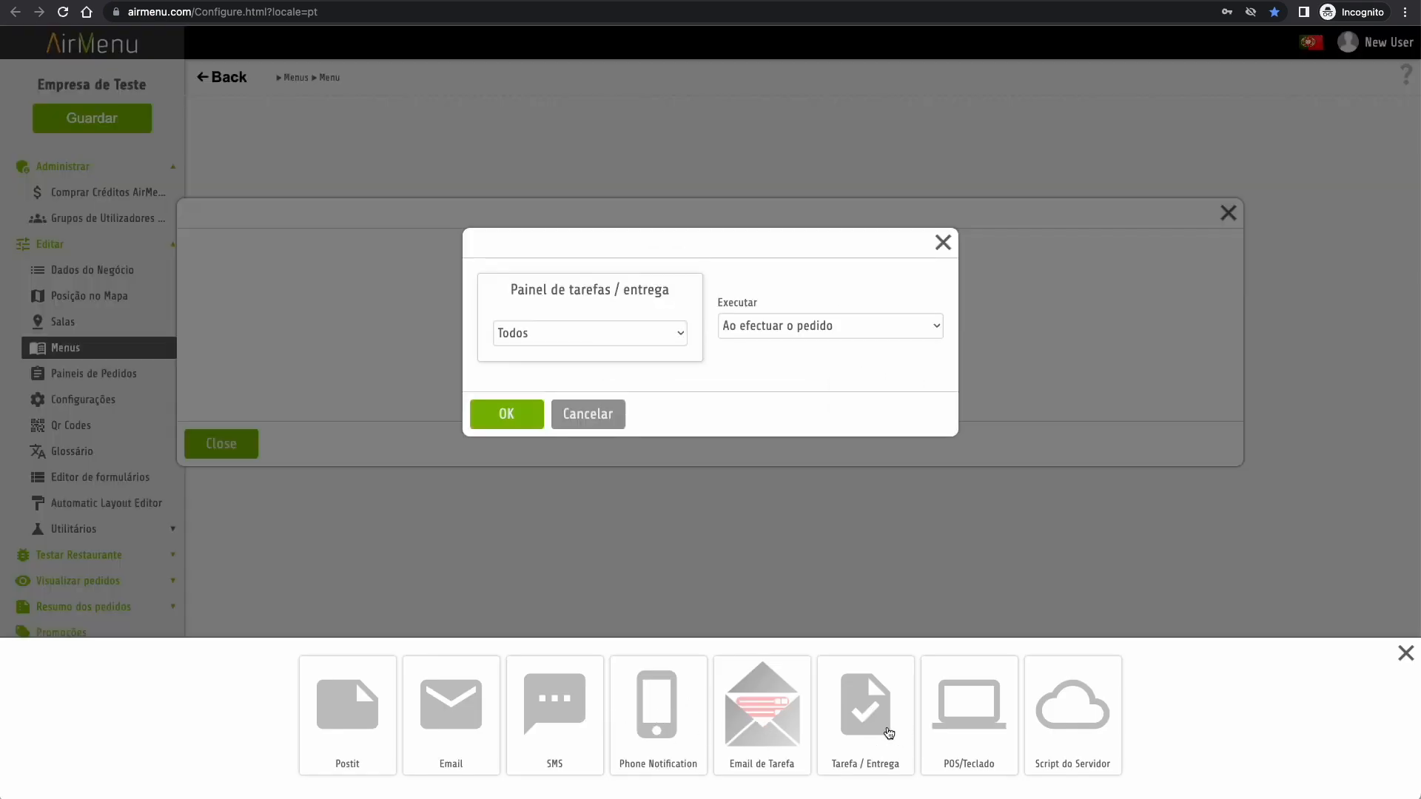
click(676, 333)
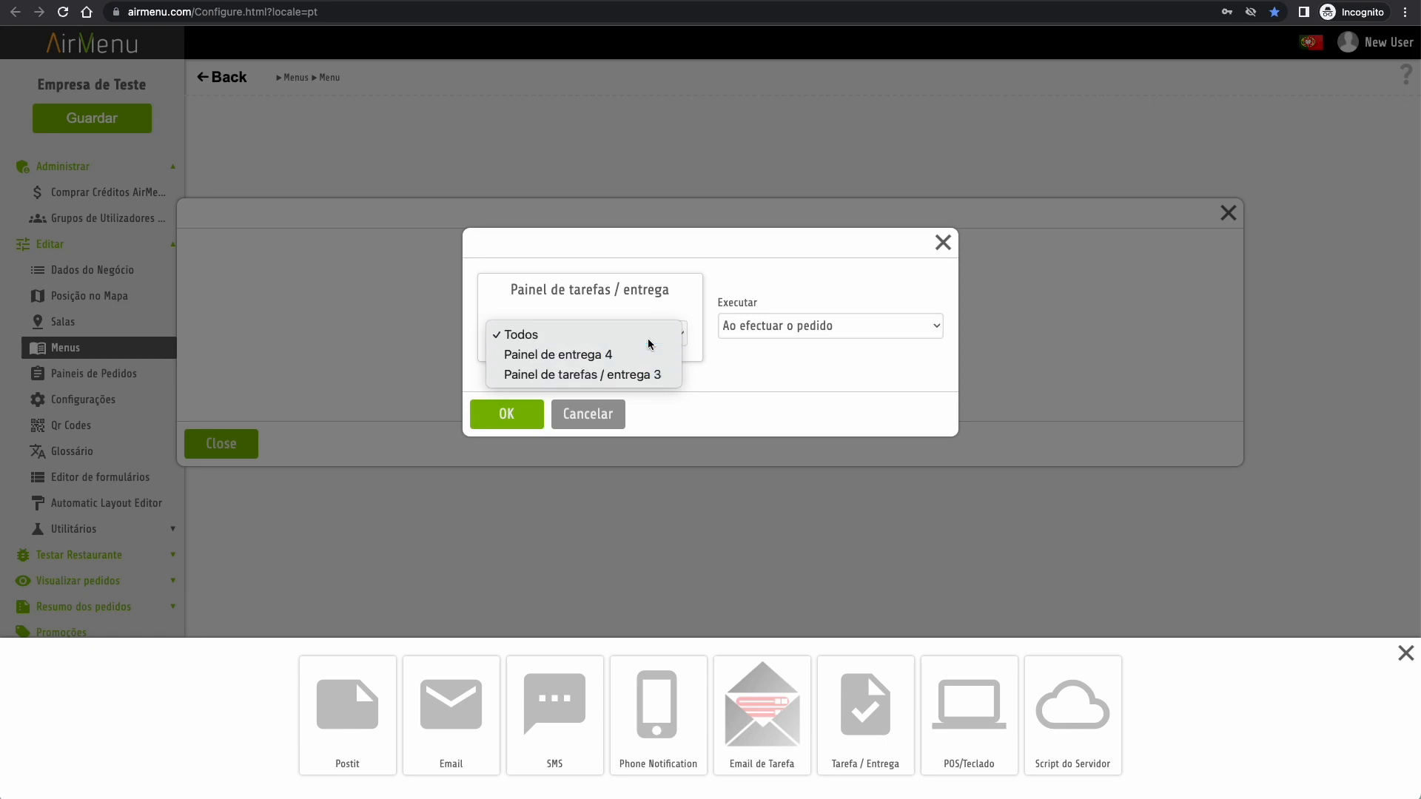
click(649, 338)
click(514, 419)
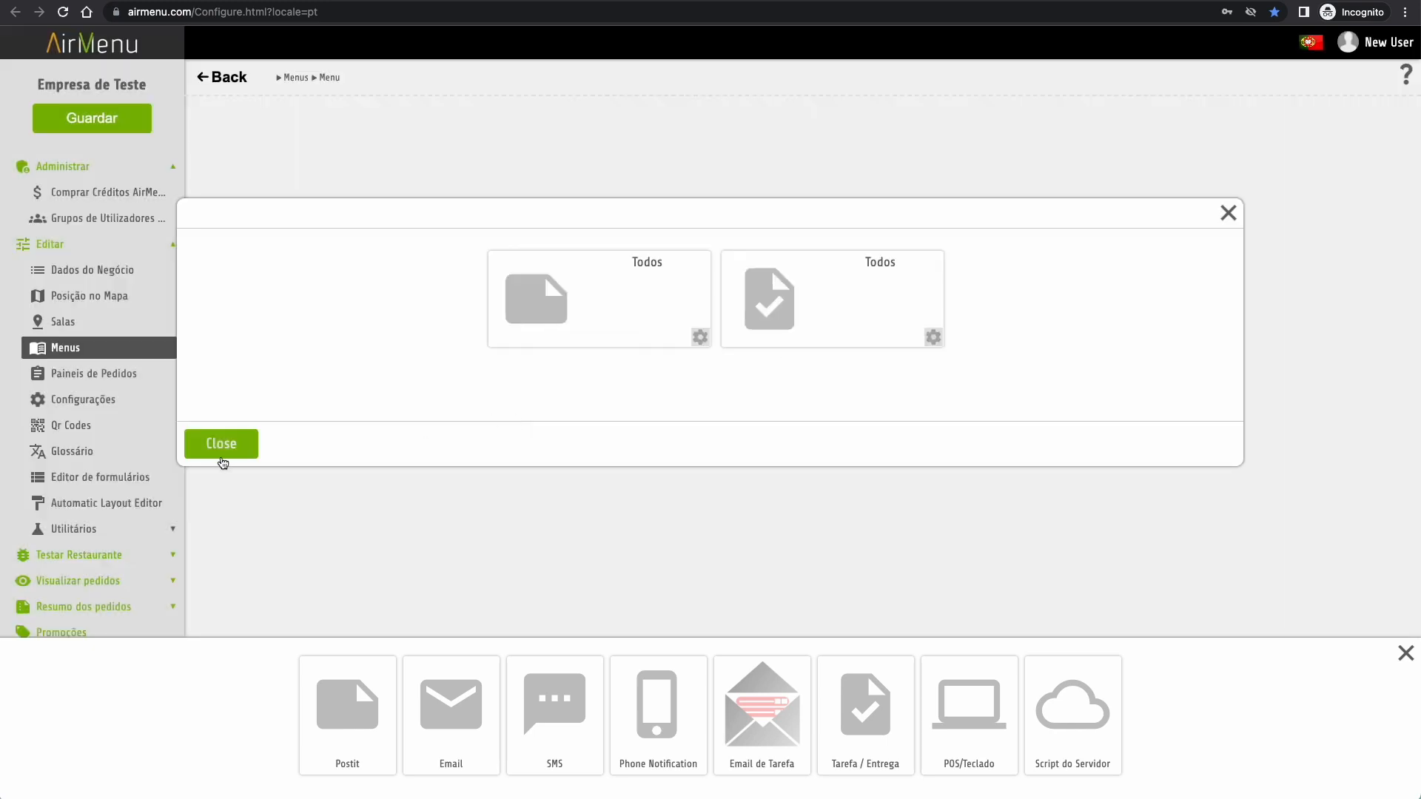
click(222, 448)
click(229, 527)
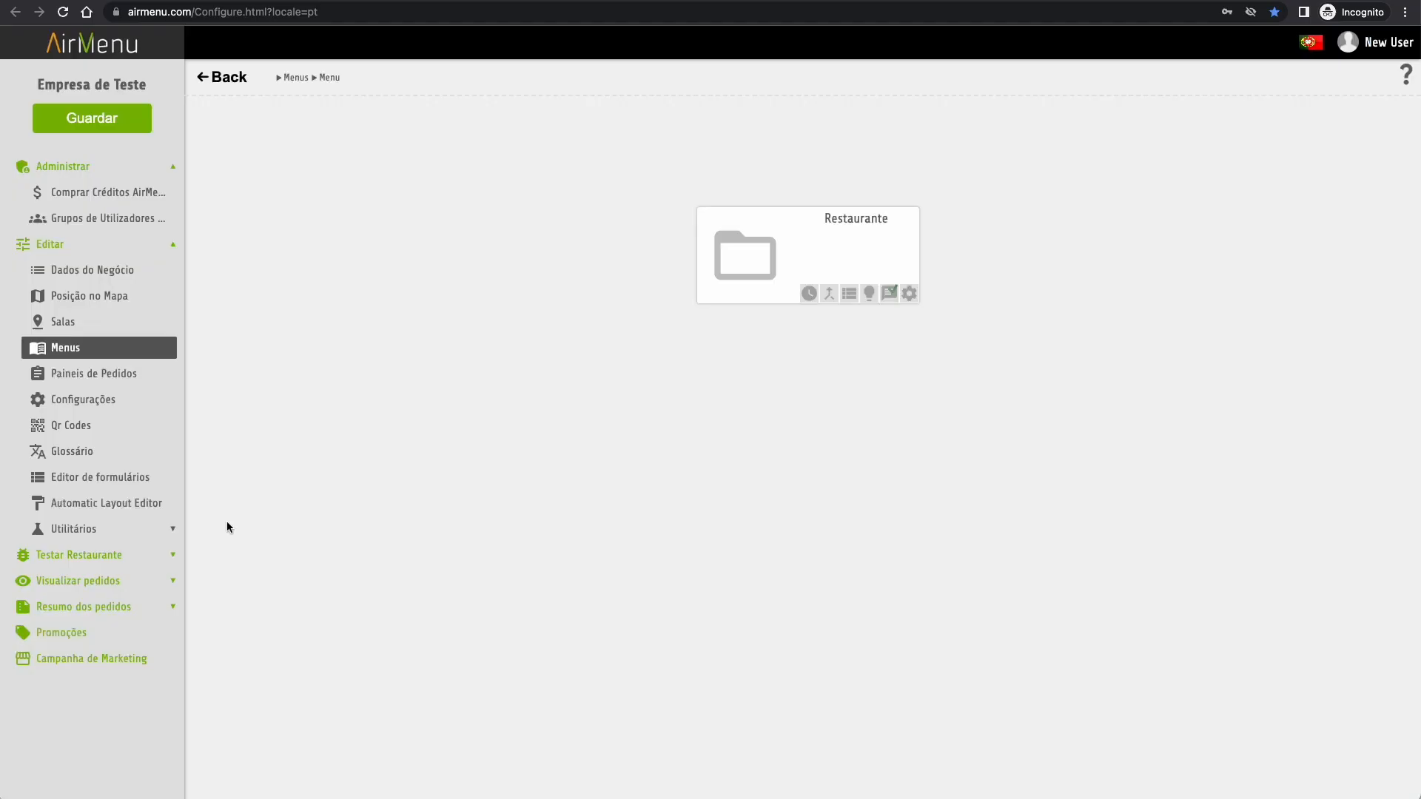
click(118, 130)
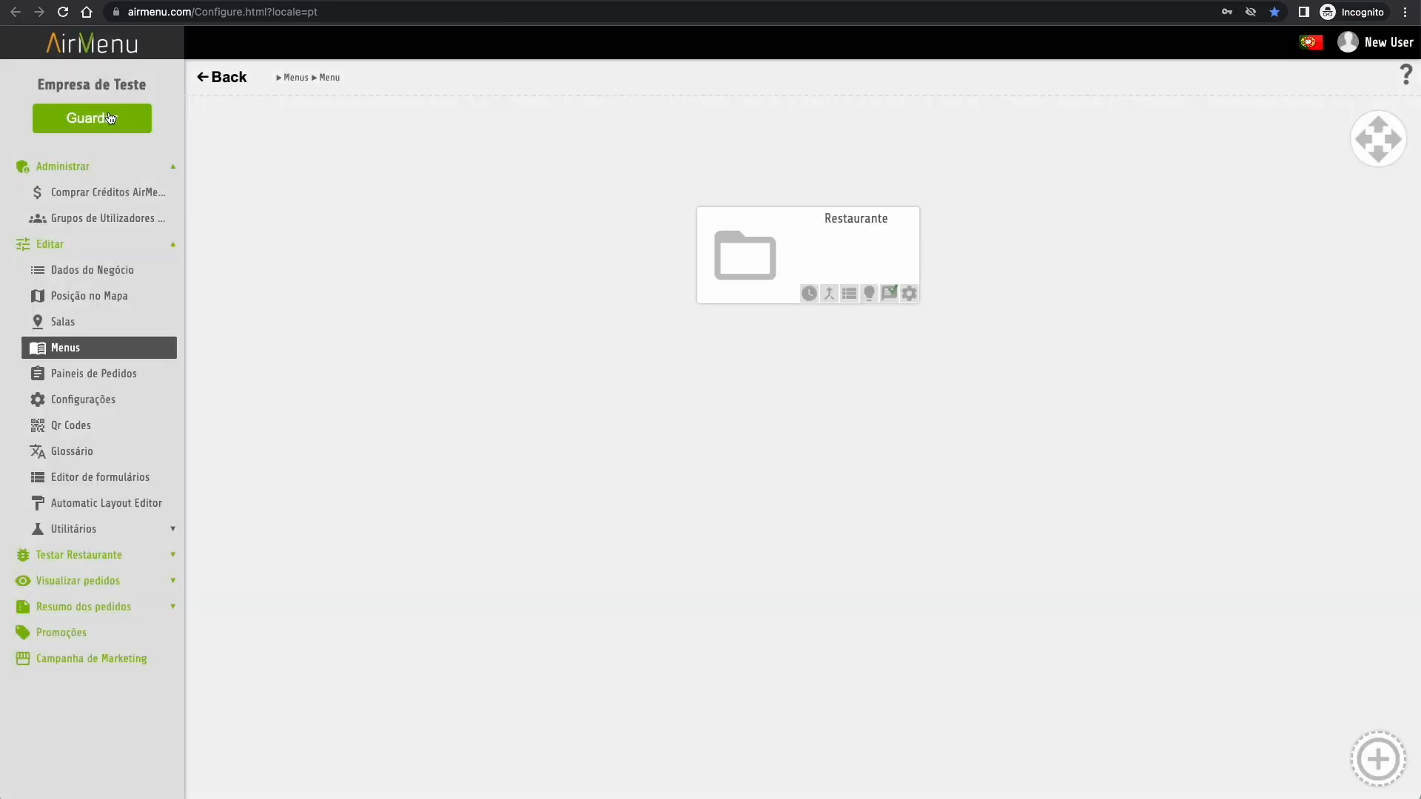
- Open the simple orders view in Portuguese, then return to the configuration page
click(88, 583)
click(68, 607)
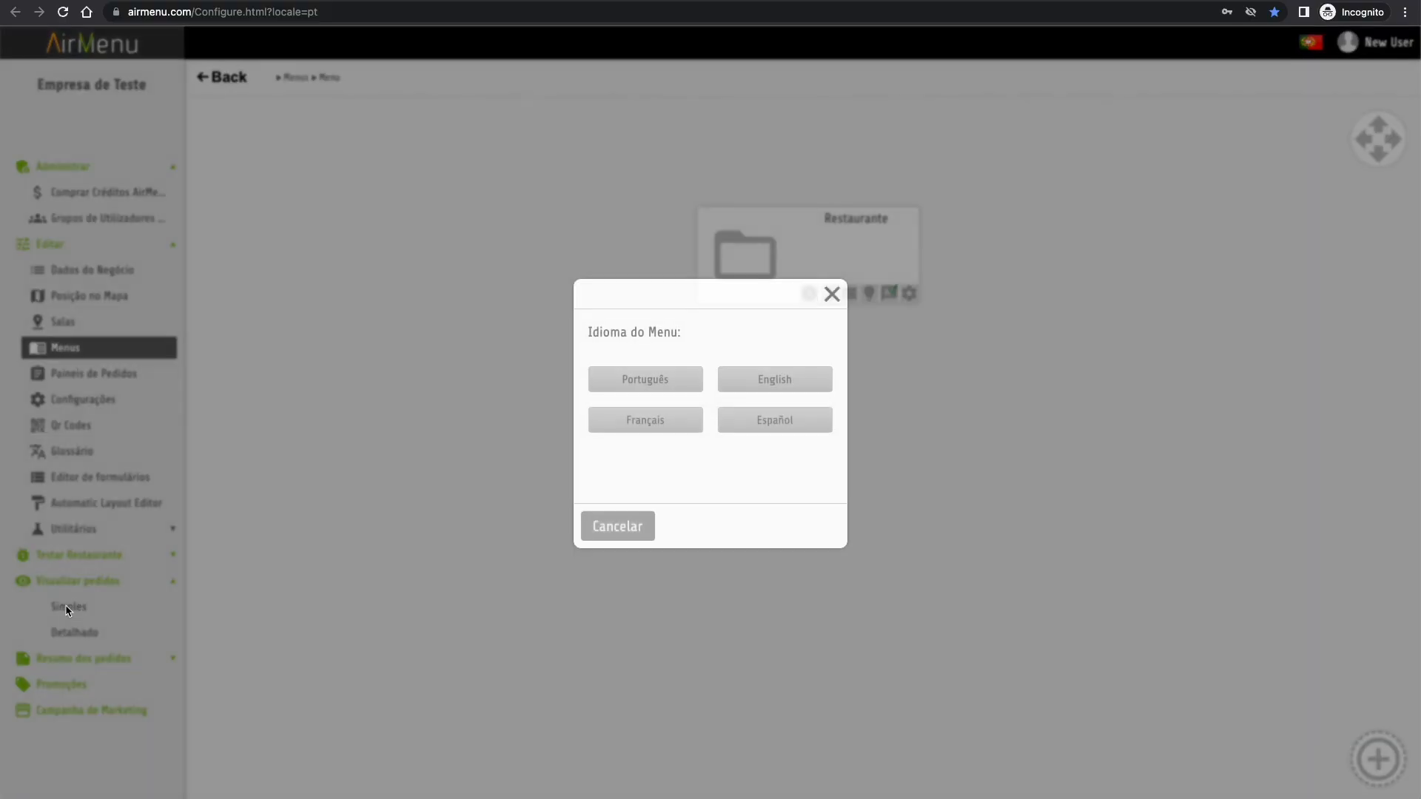
click(654, 383)
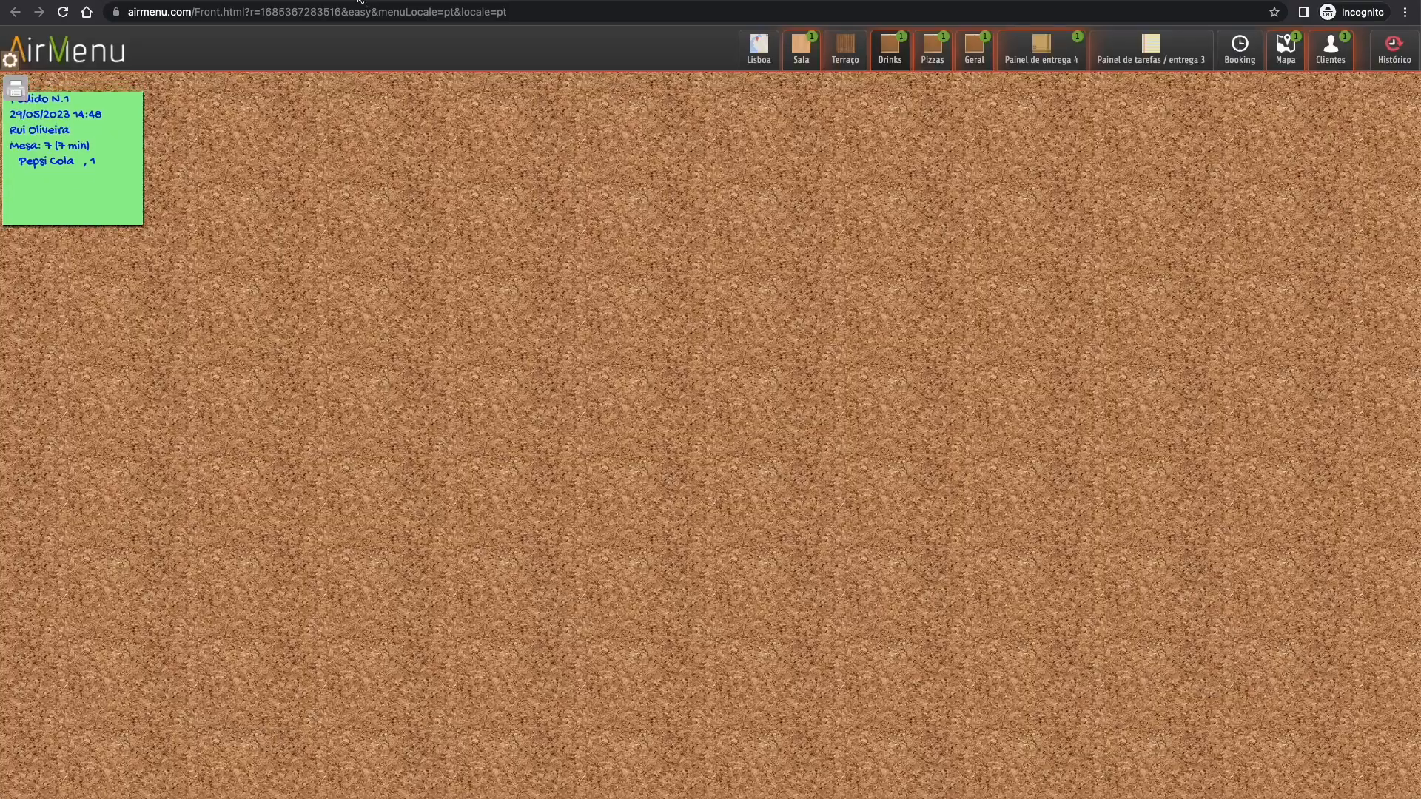
click(358, 0)
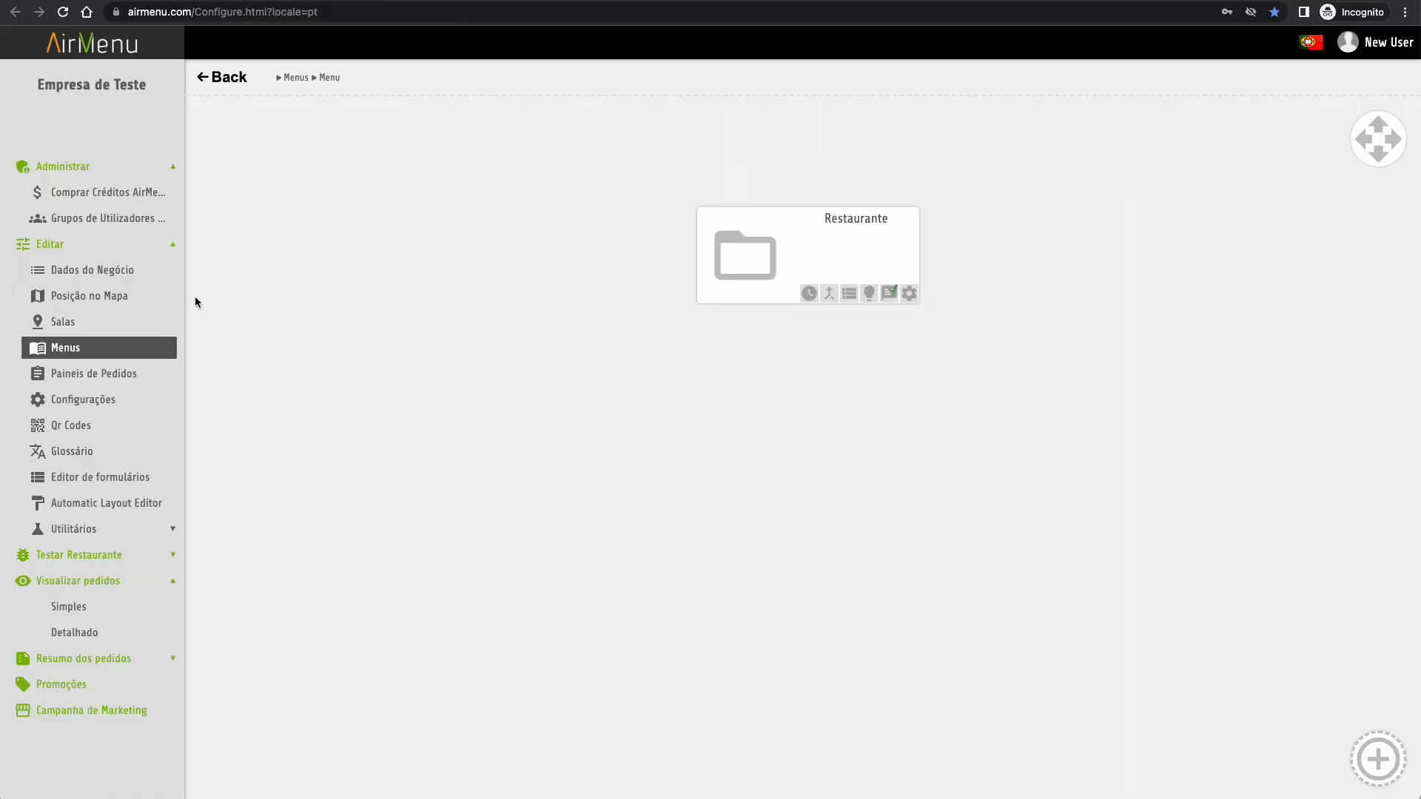
- In the smartphone preview, order one Sumos naturais from Bebidas for table 7 in Portuguese
click(96, 560)
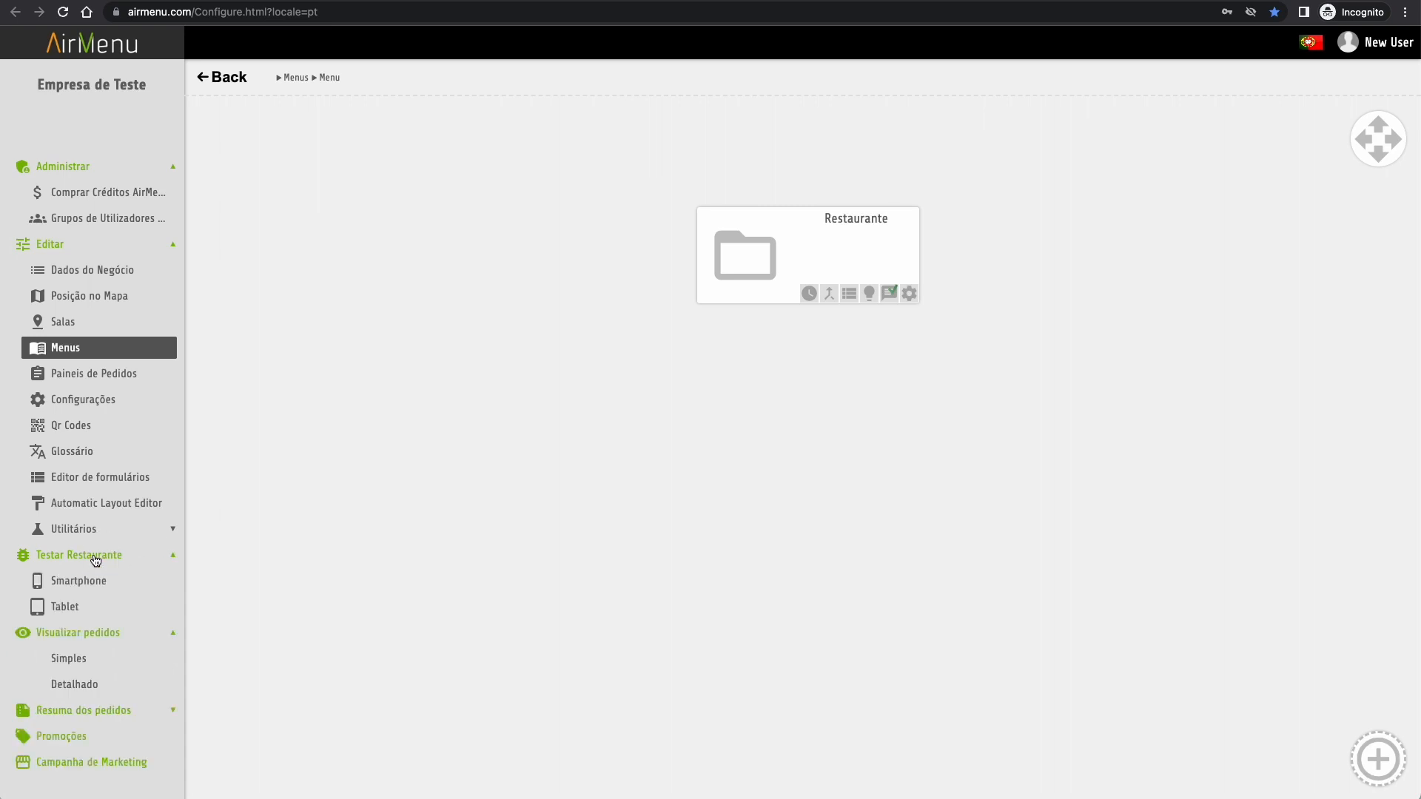
click(70, 582)
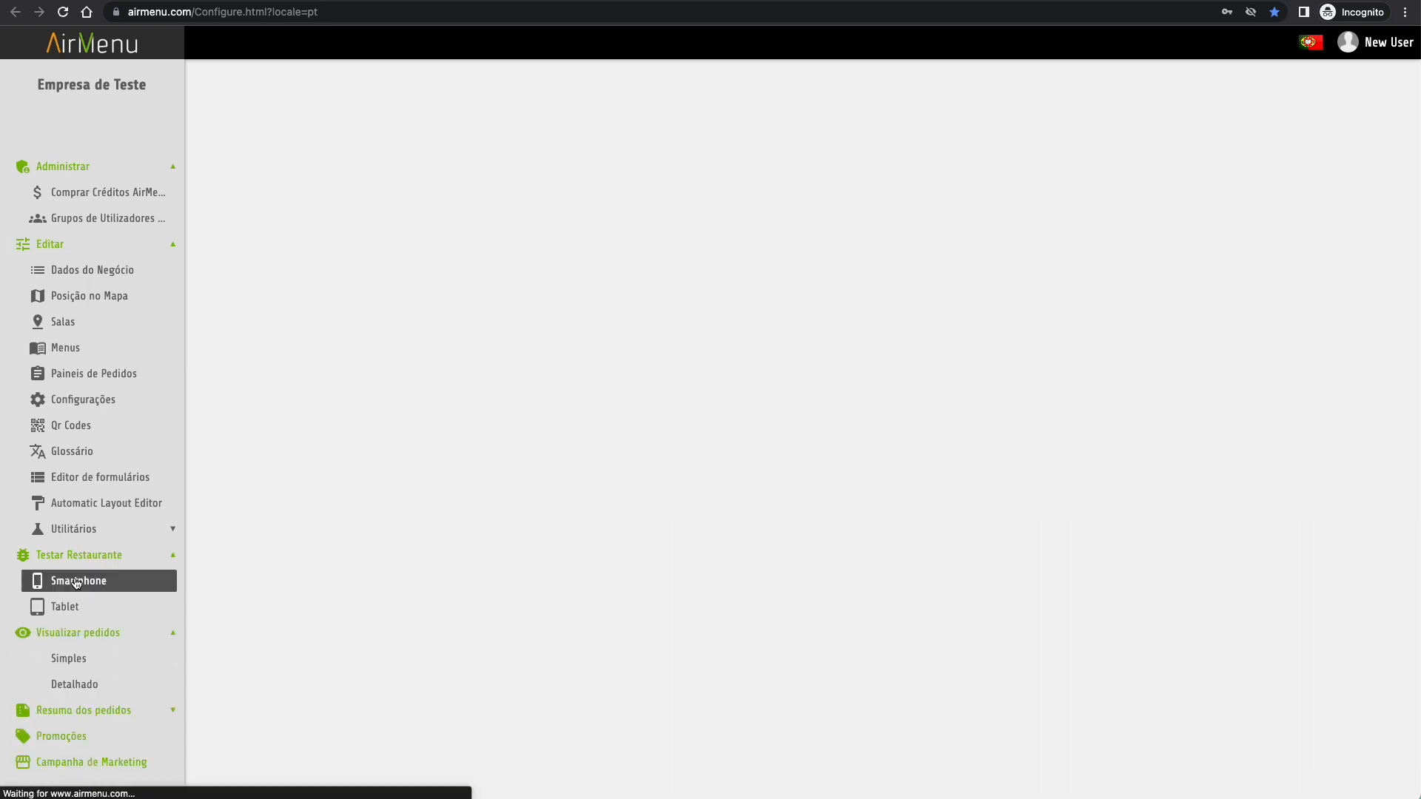
click(749, 317)
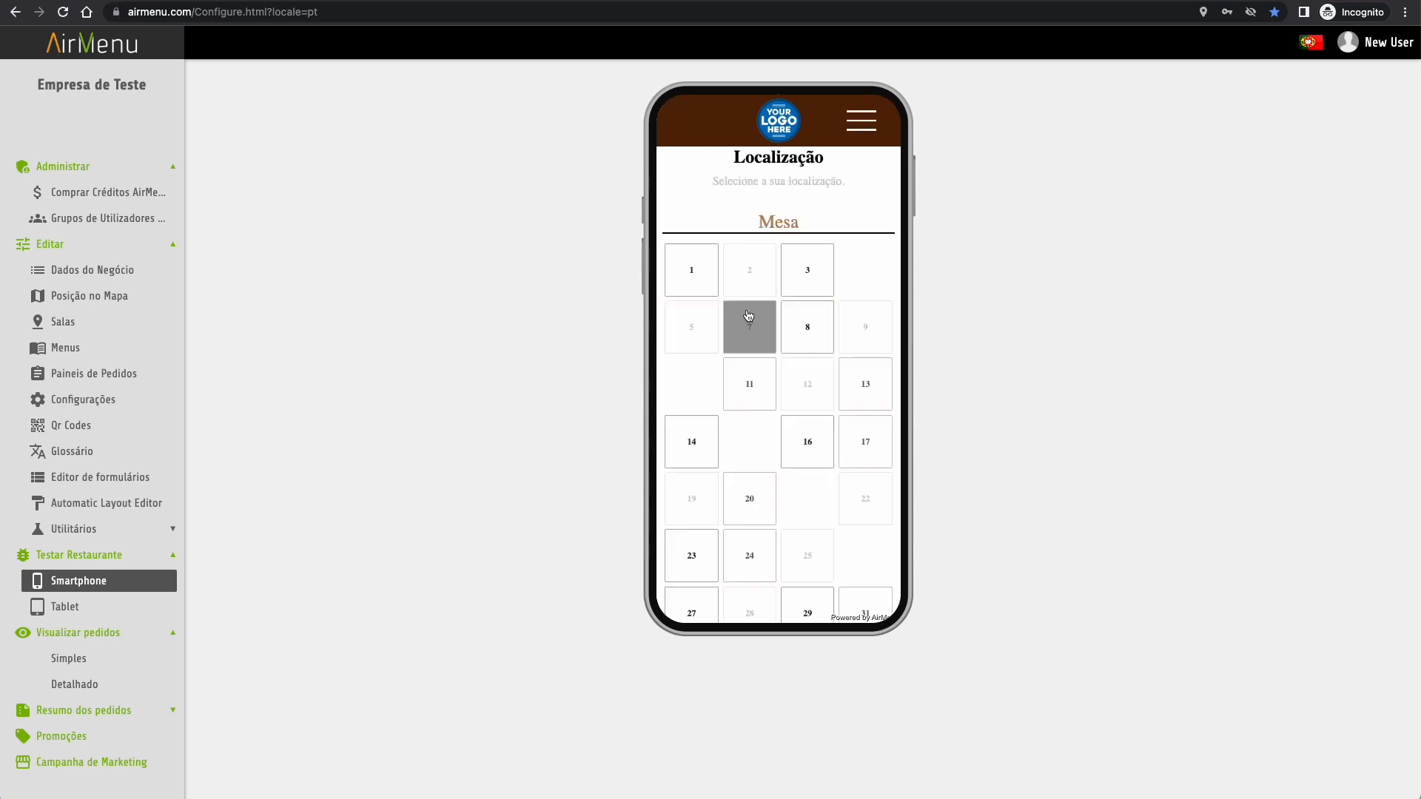
click(750, 333)
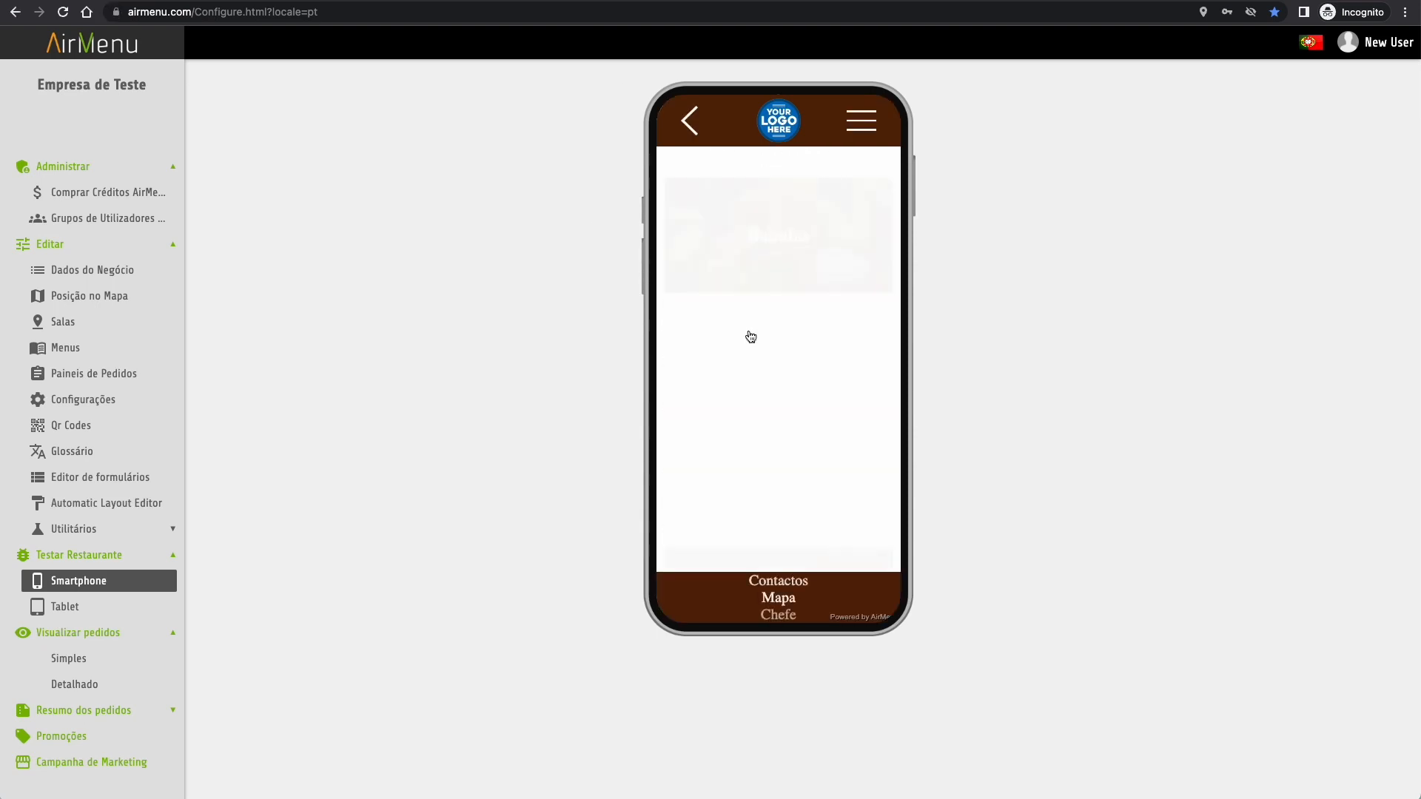
click(776, 280)
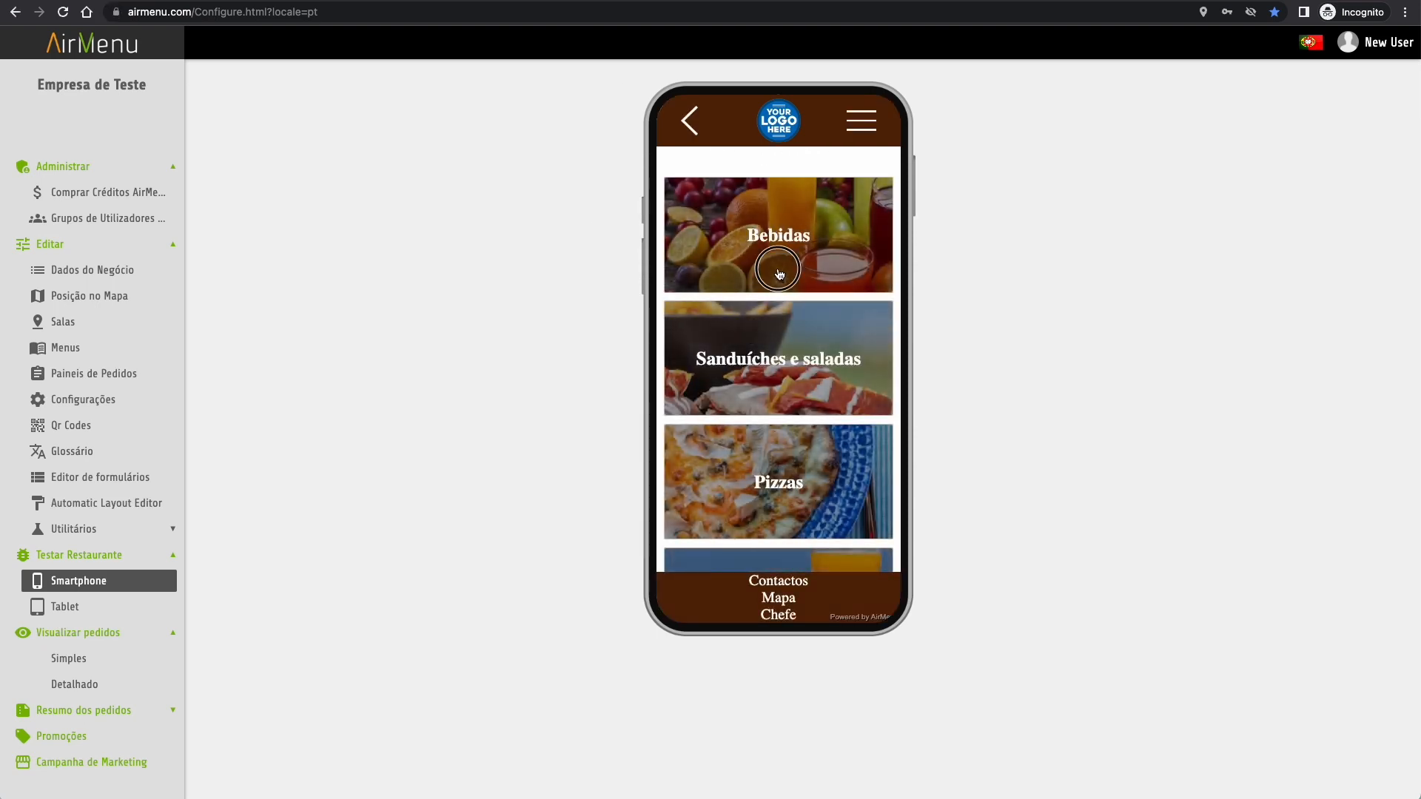
click(775, 296)
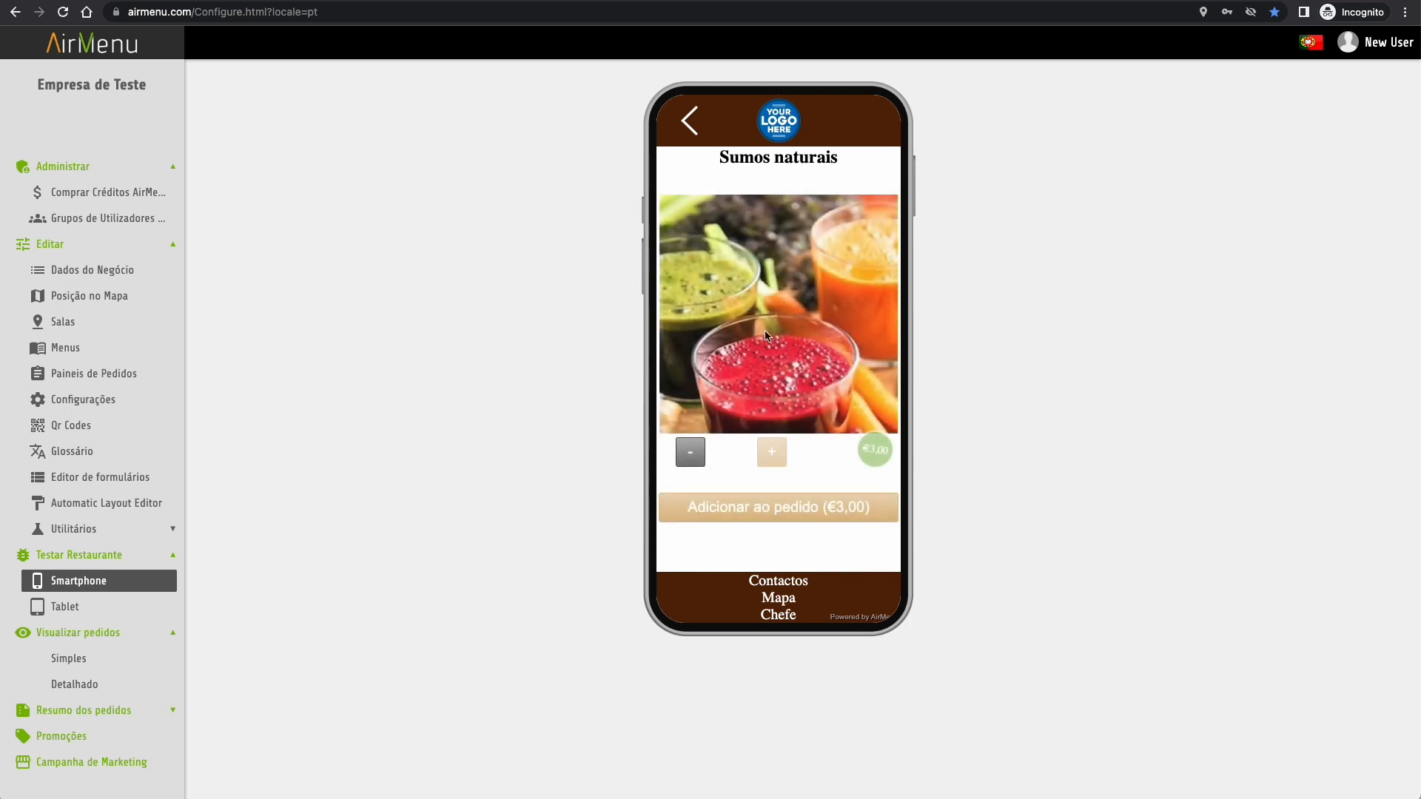
click(770, 509)
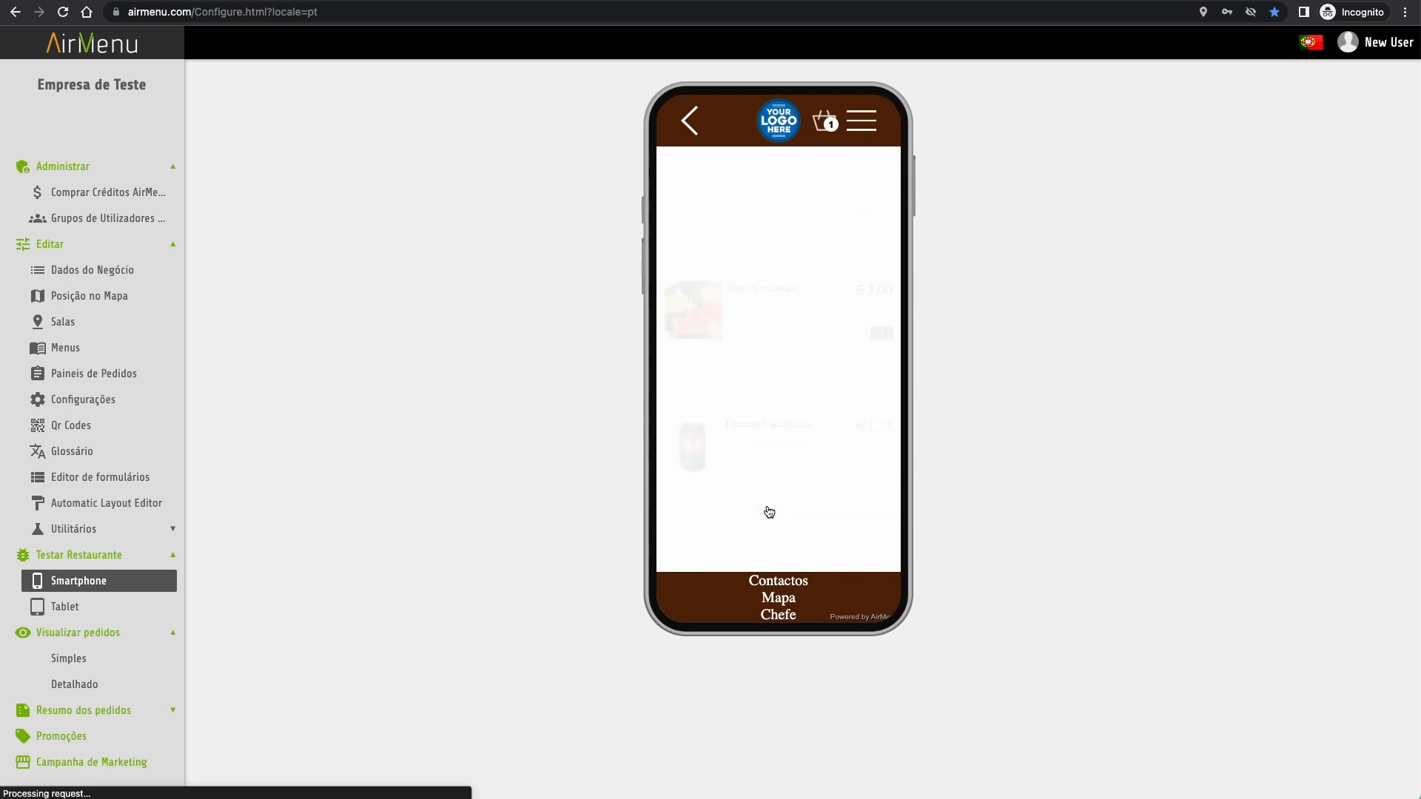
click(825, 120)
click(733, 321)
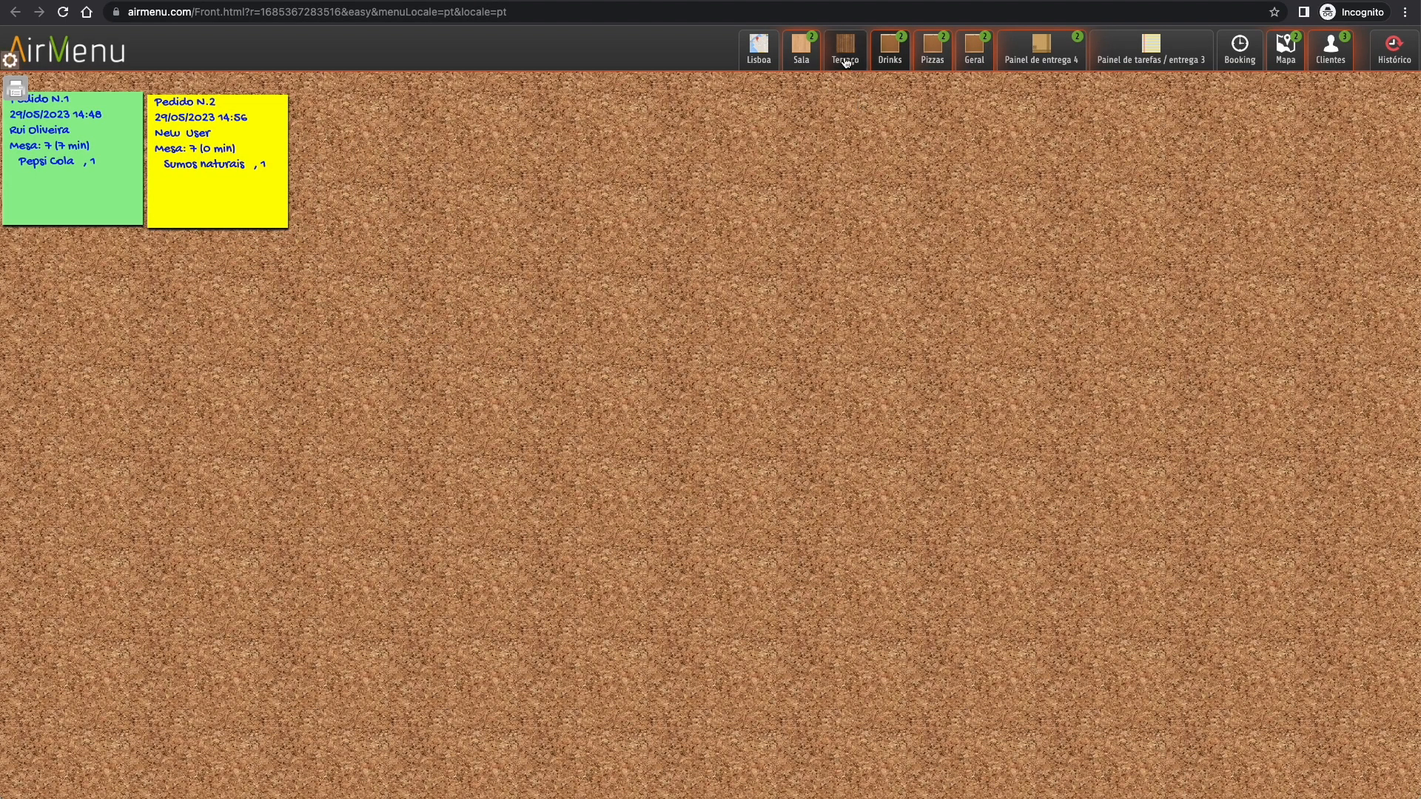
- Check the order across Terraço, Sala, Drinks, delivery, task, booking, map, clients, history and Lisboa views
click(846, 61)
click(807, 60)
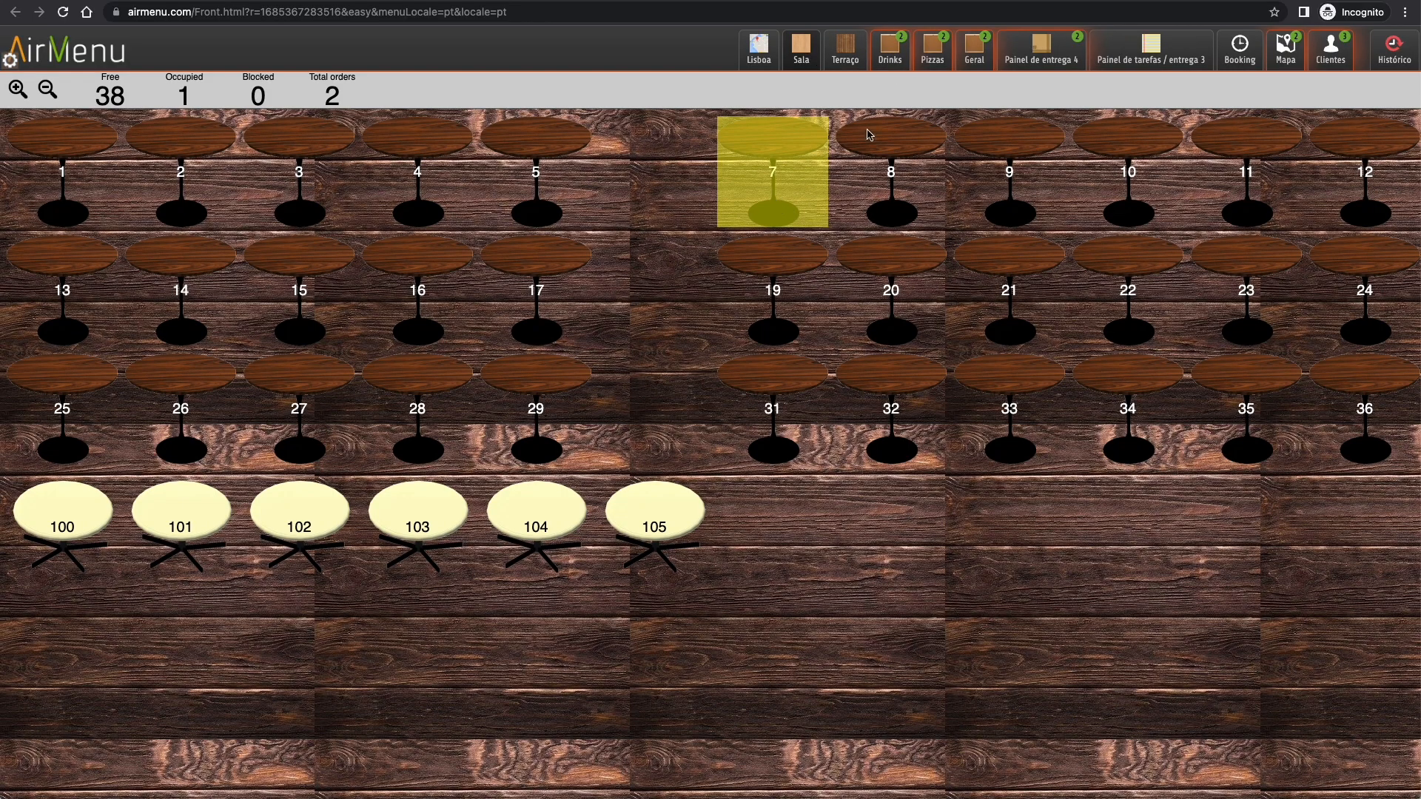
click(891, 49)
click(1031, 47)
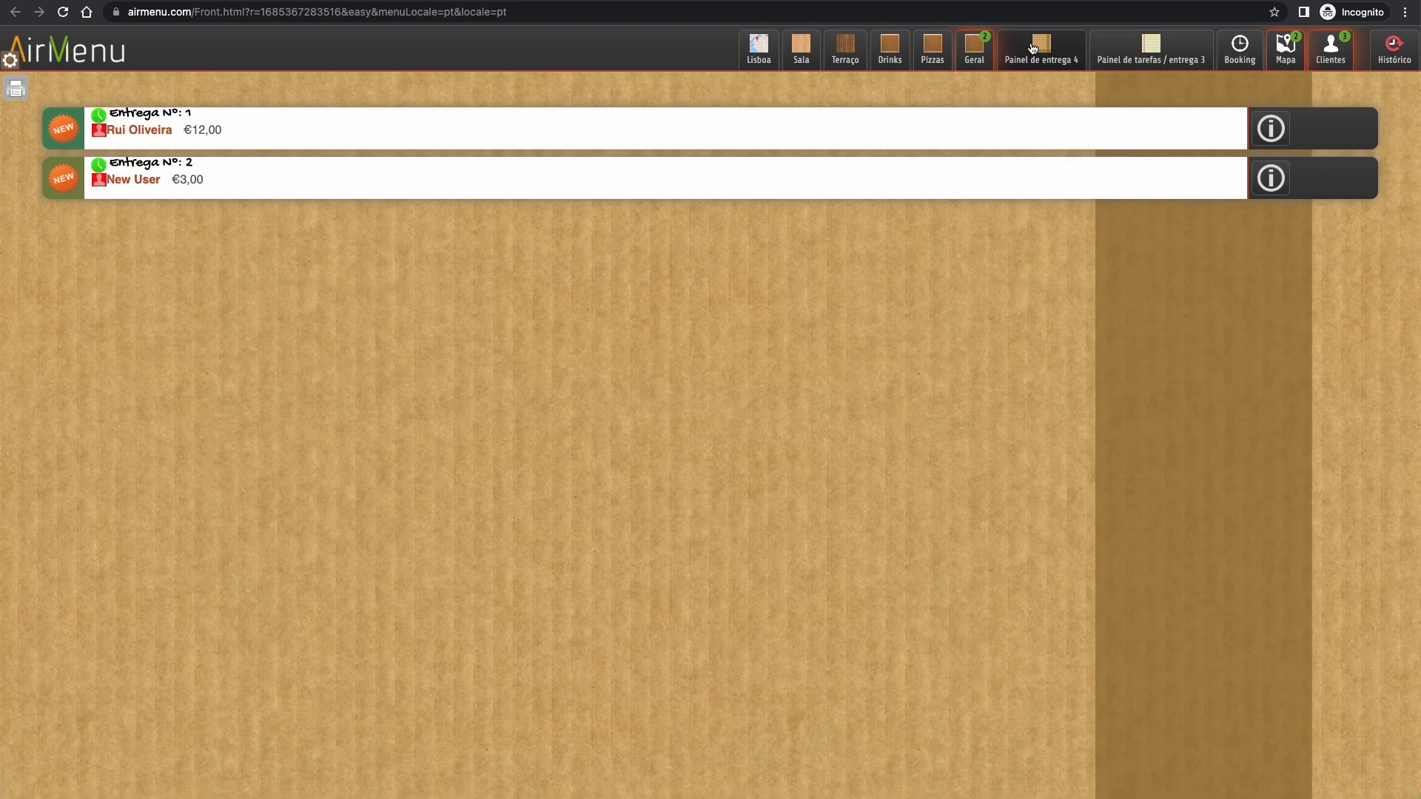
click(1146, 48)
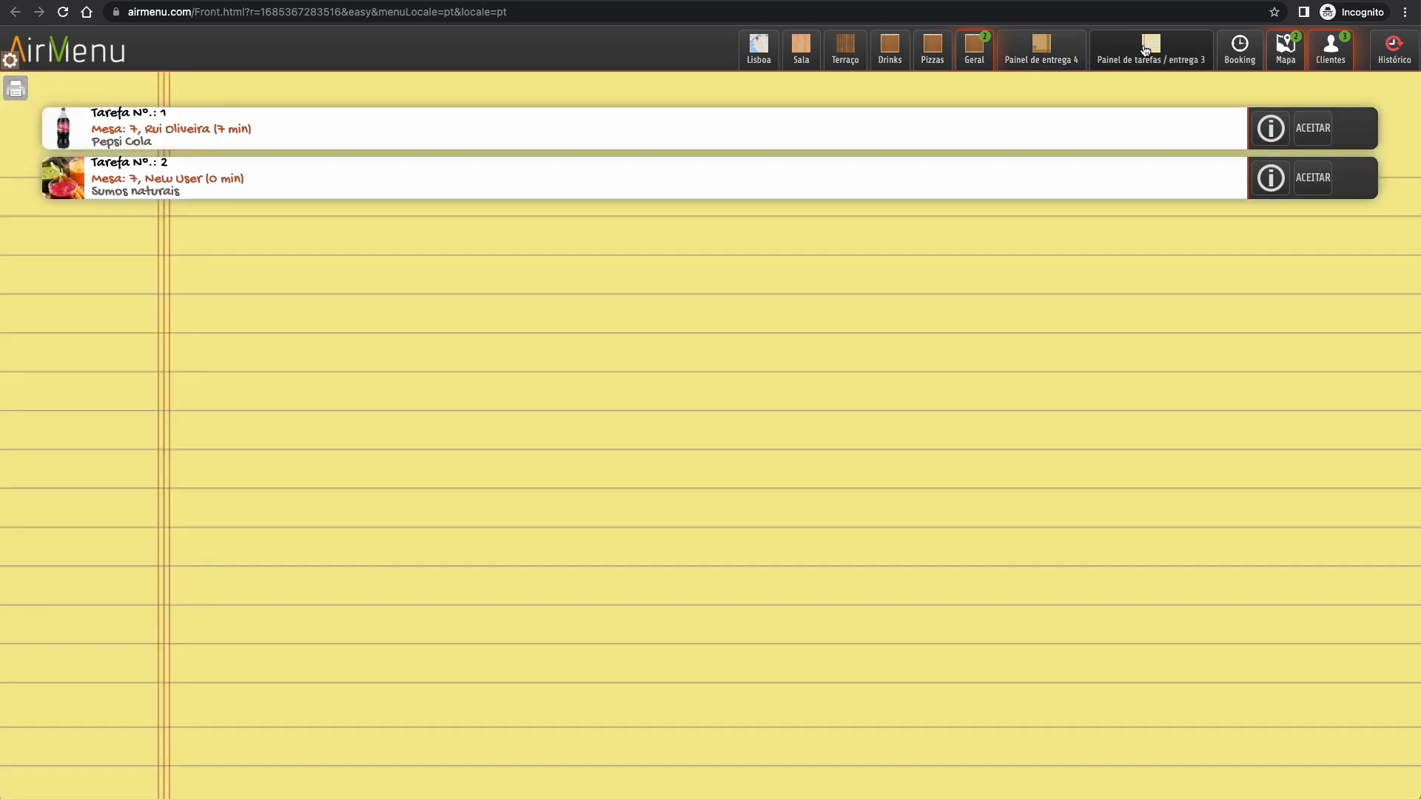
click(1284, 57)
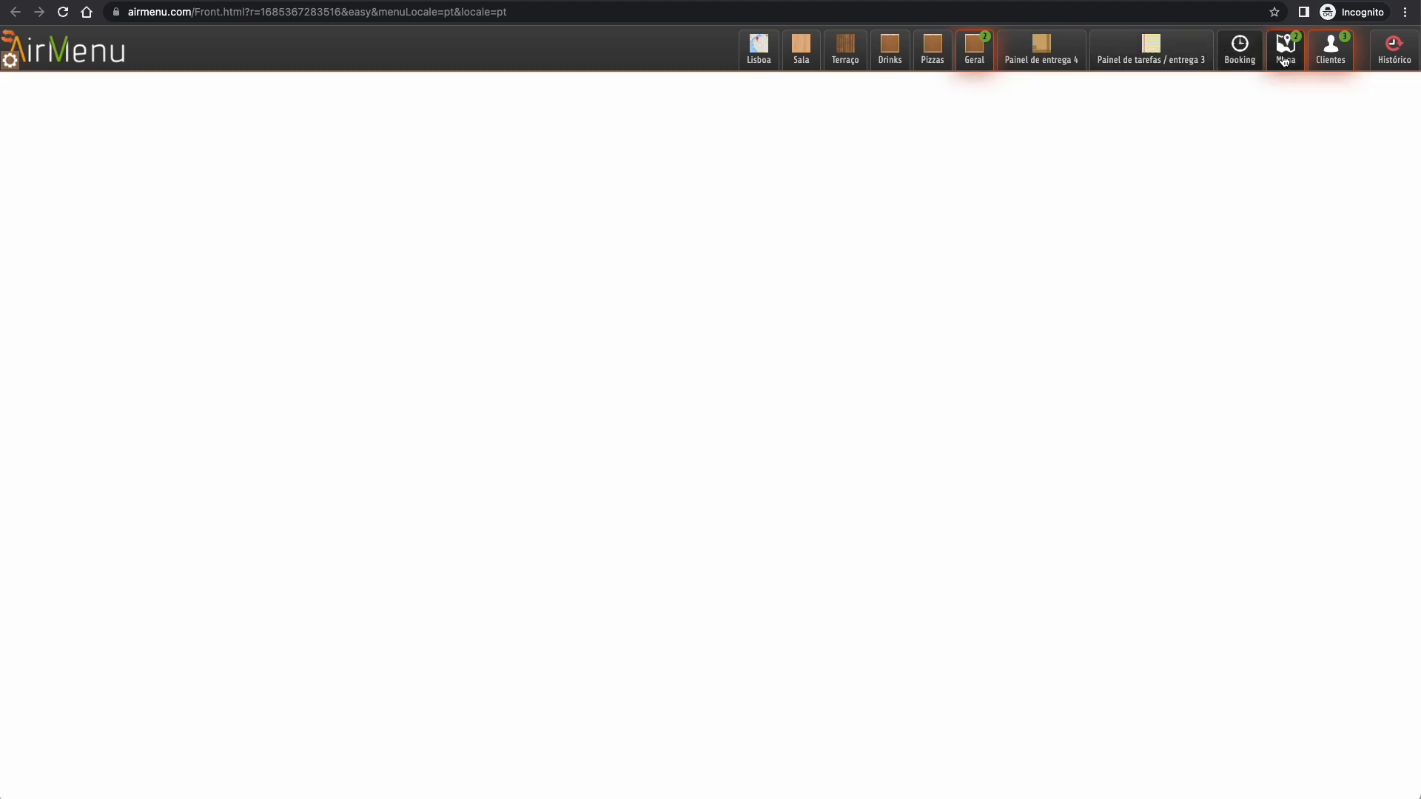
click(1284, 58)
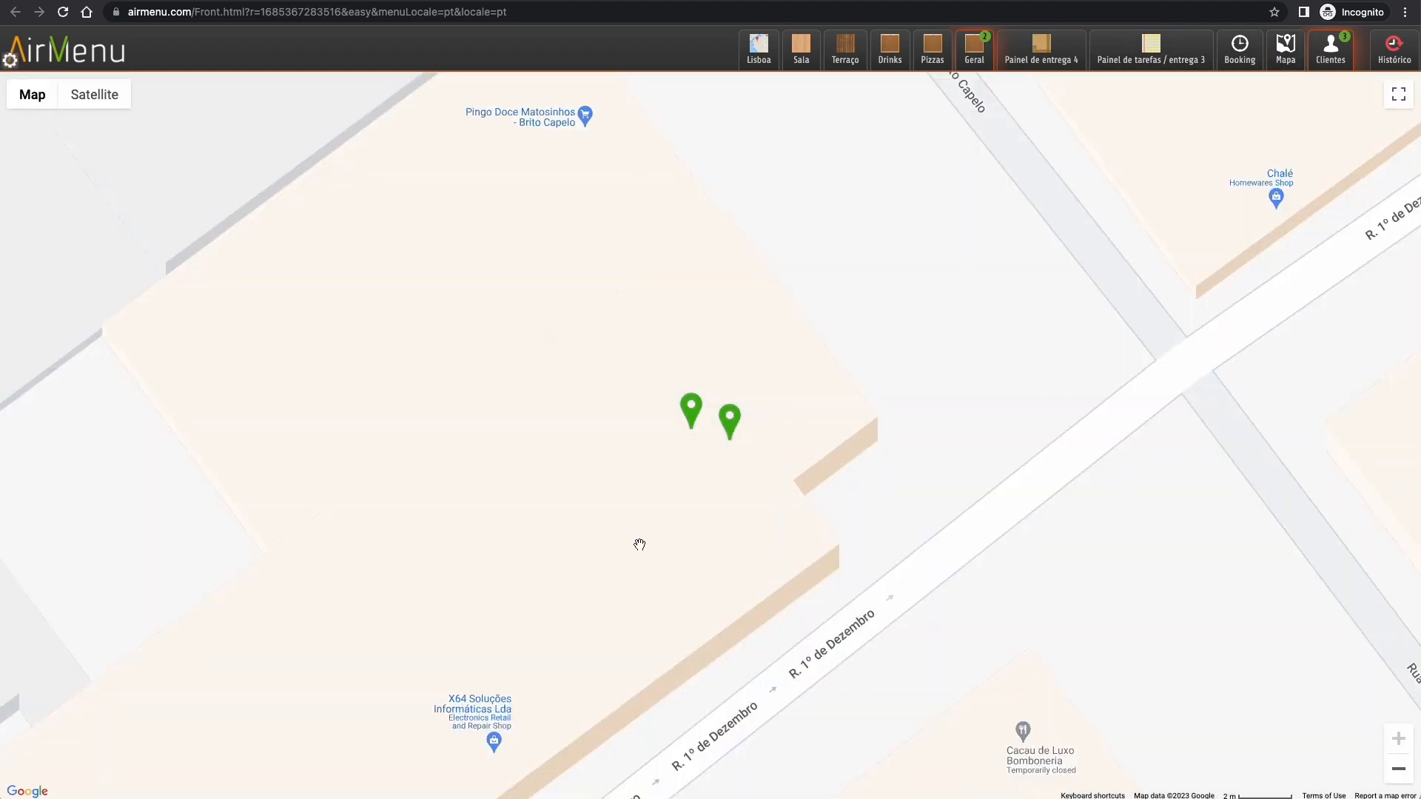
click(1330, 50)
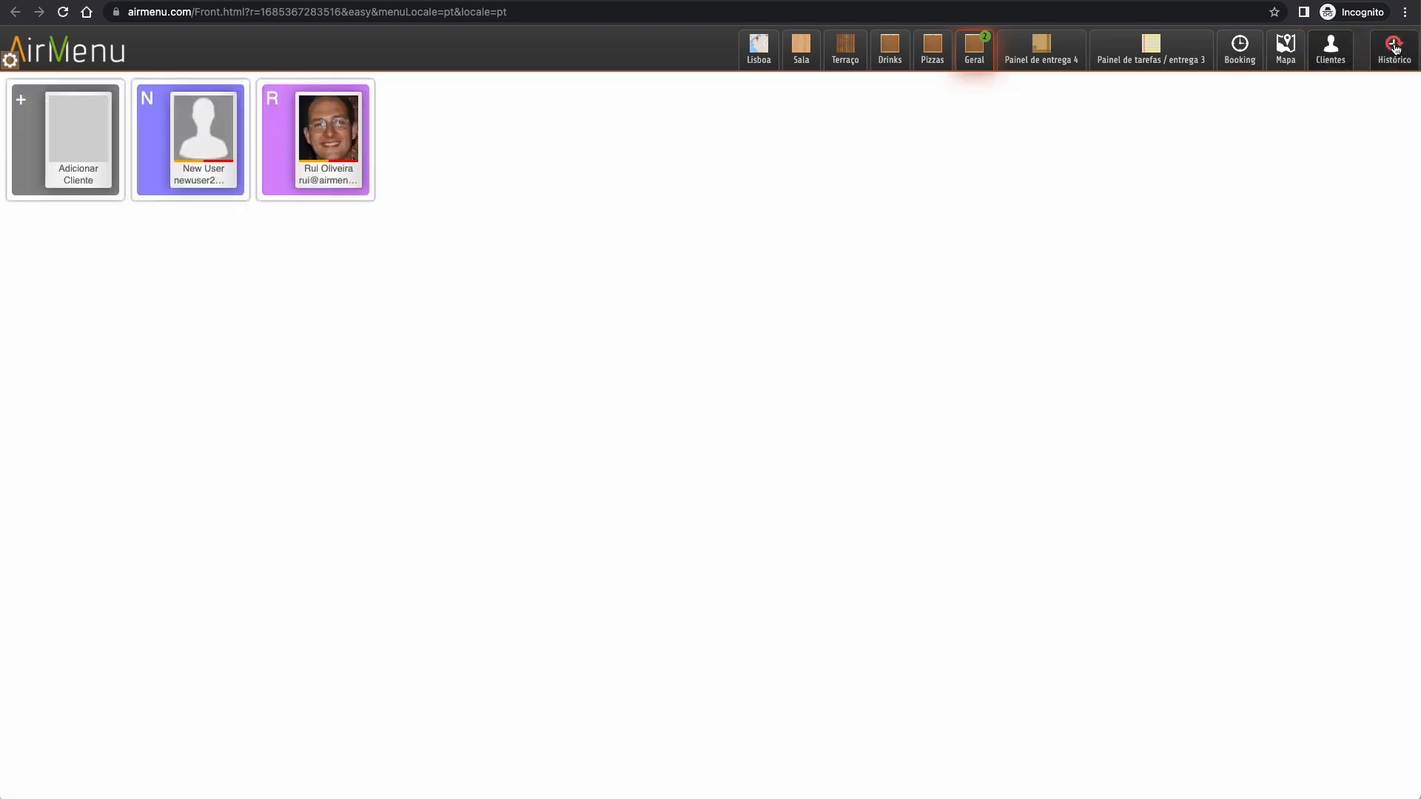
click(1396, 49)
click(762, 57)
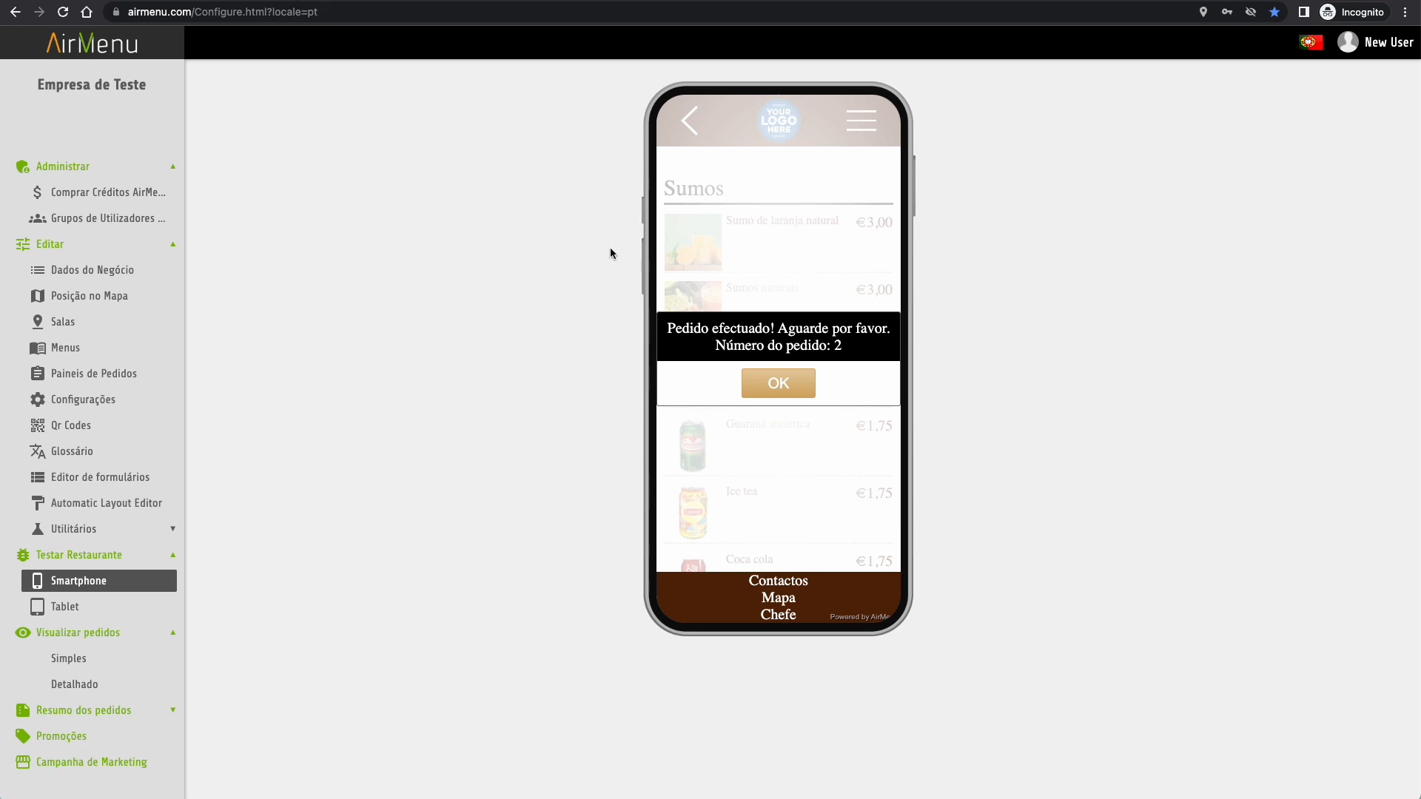
- Add a flag named Arquivar to Painel de entrega 4
click(781, 383)
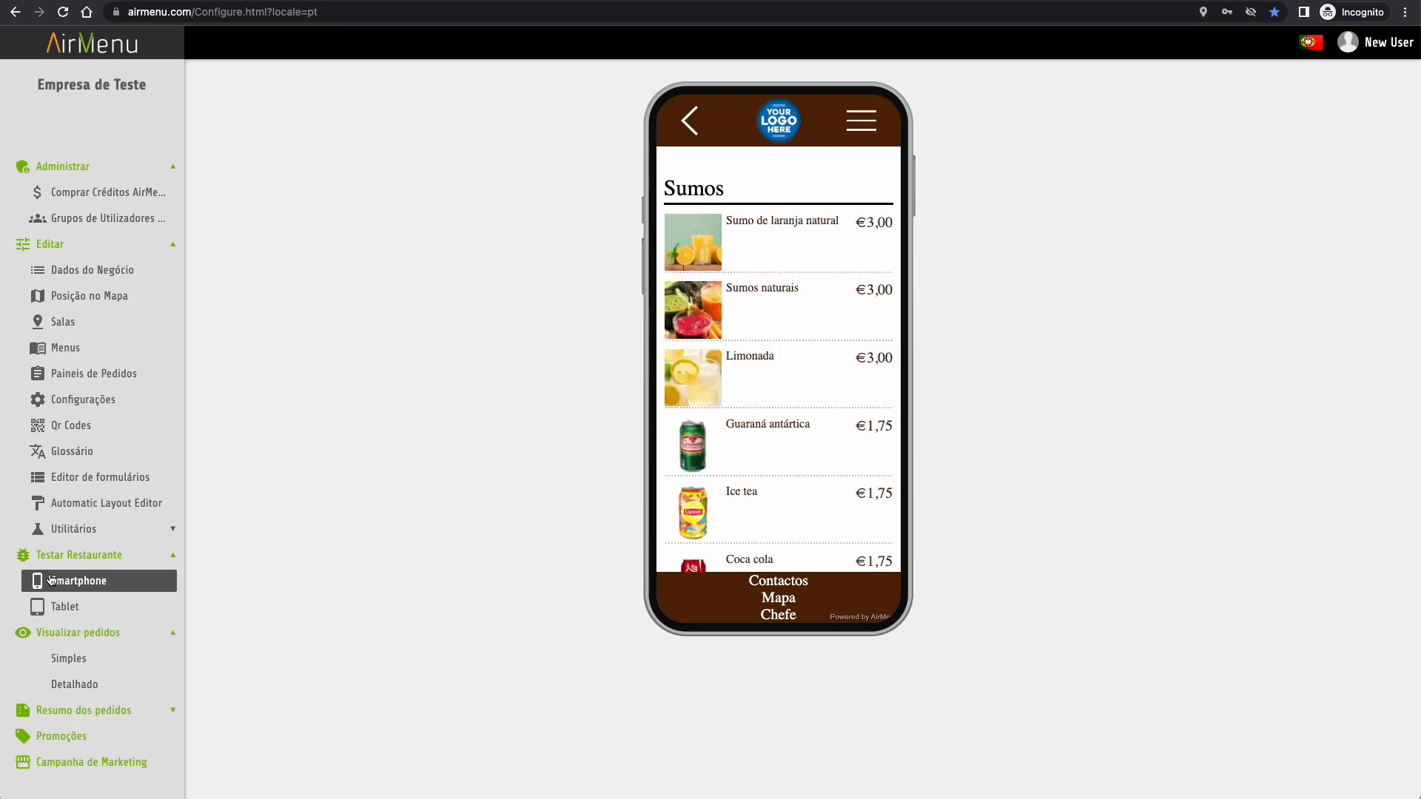
click(79, 376)
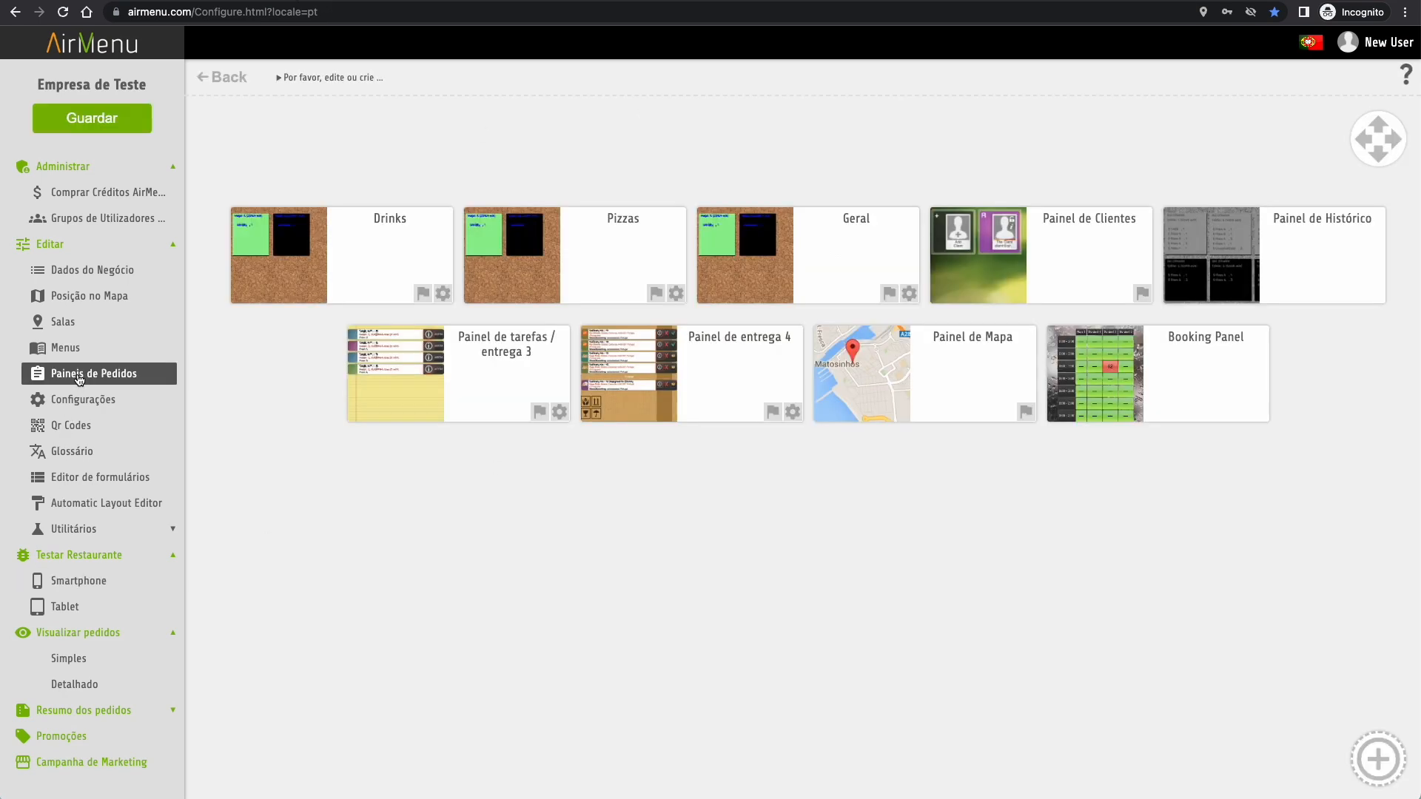
click(772, 416)
click(724, 388)
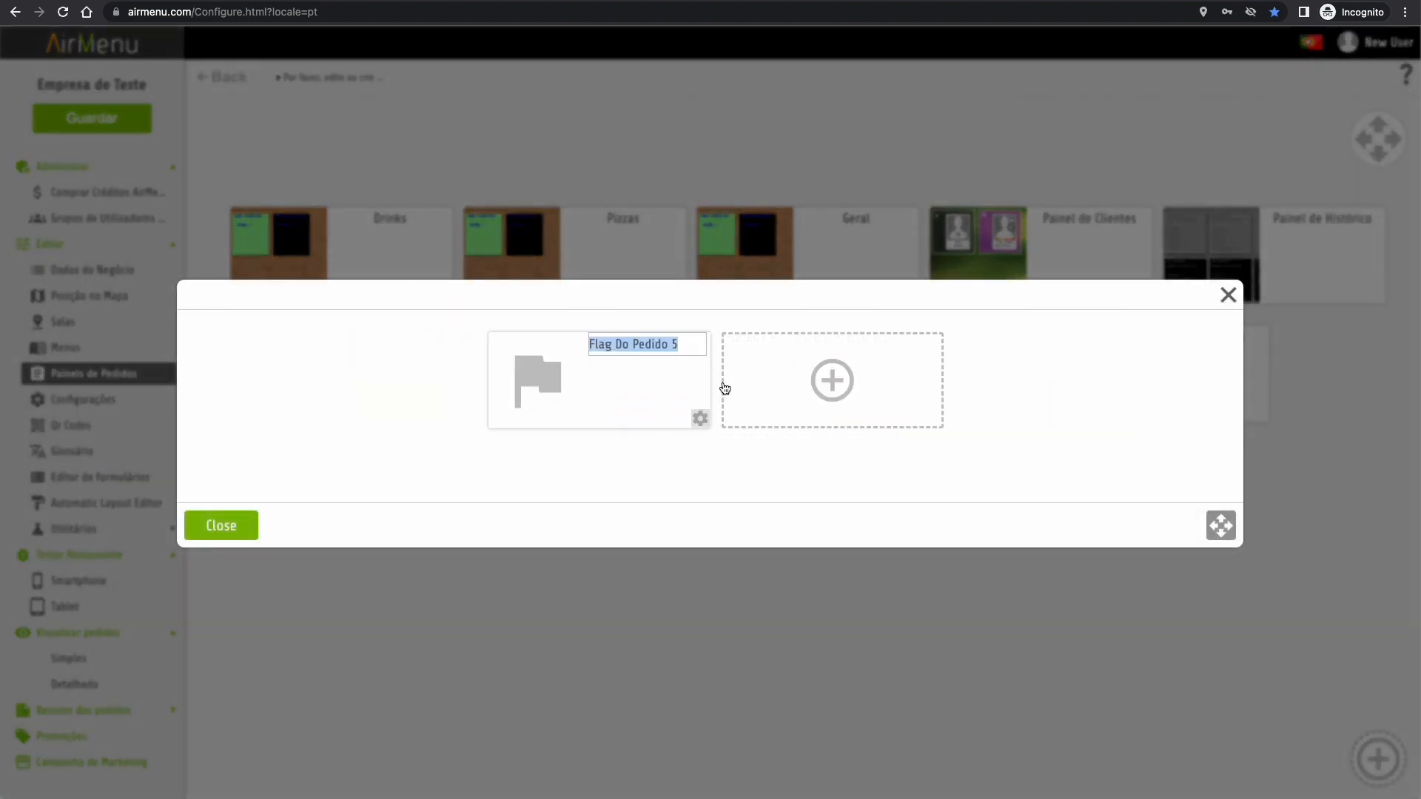
text(Arquivar)
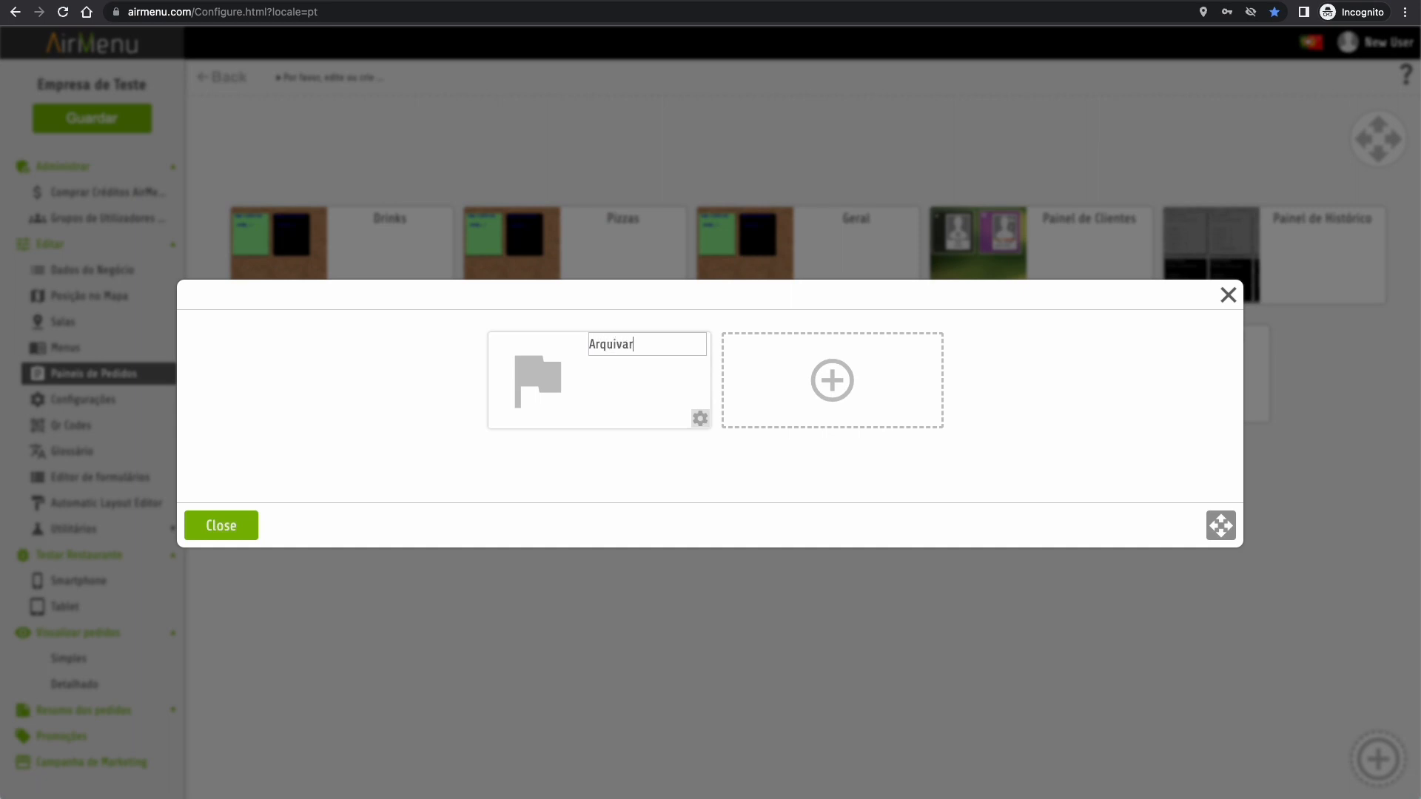
key(Return)
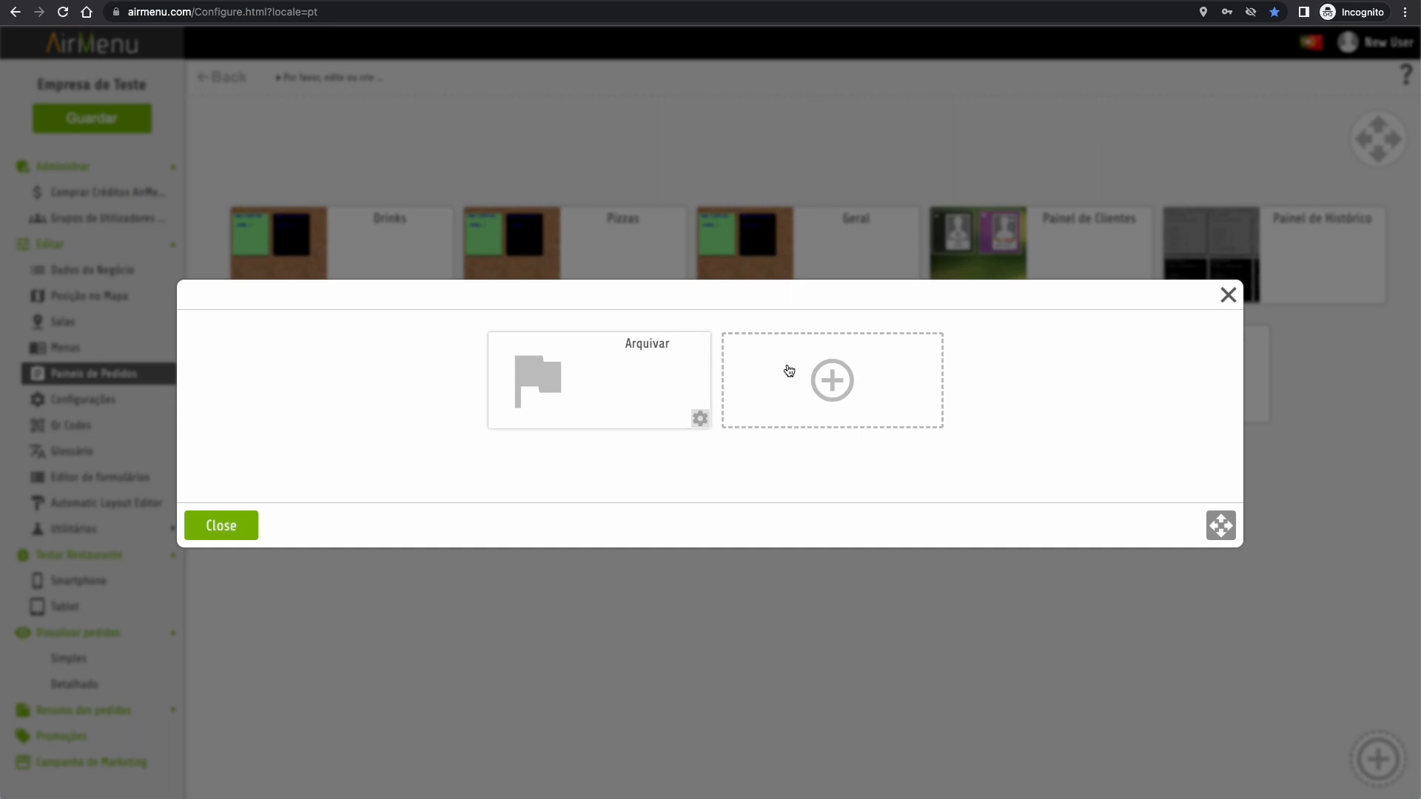
- Make Arquivar end the order with a filing-cabinet image, save, and view Painel de entrega 4
click(699, 419)
click(624, 366)
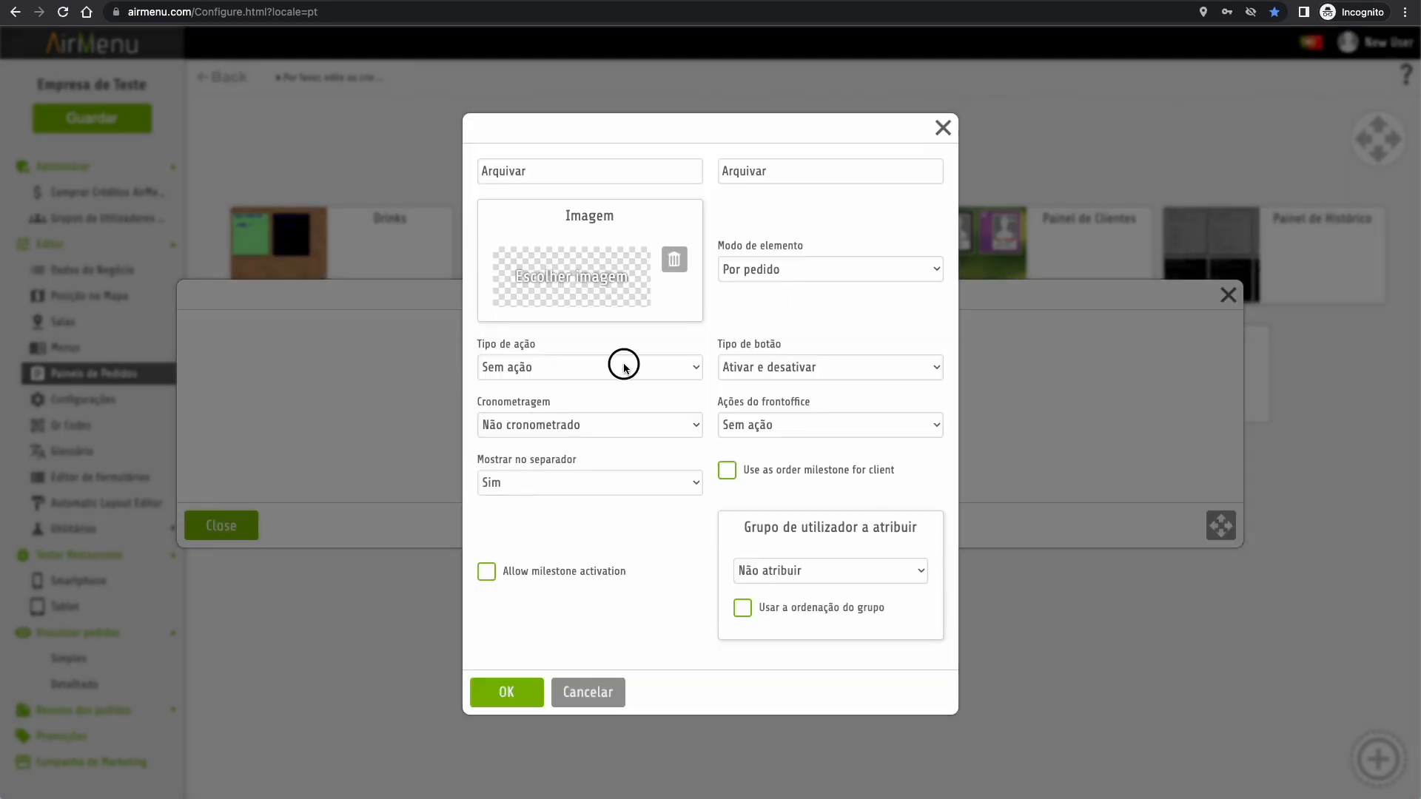
click(580, 406)
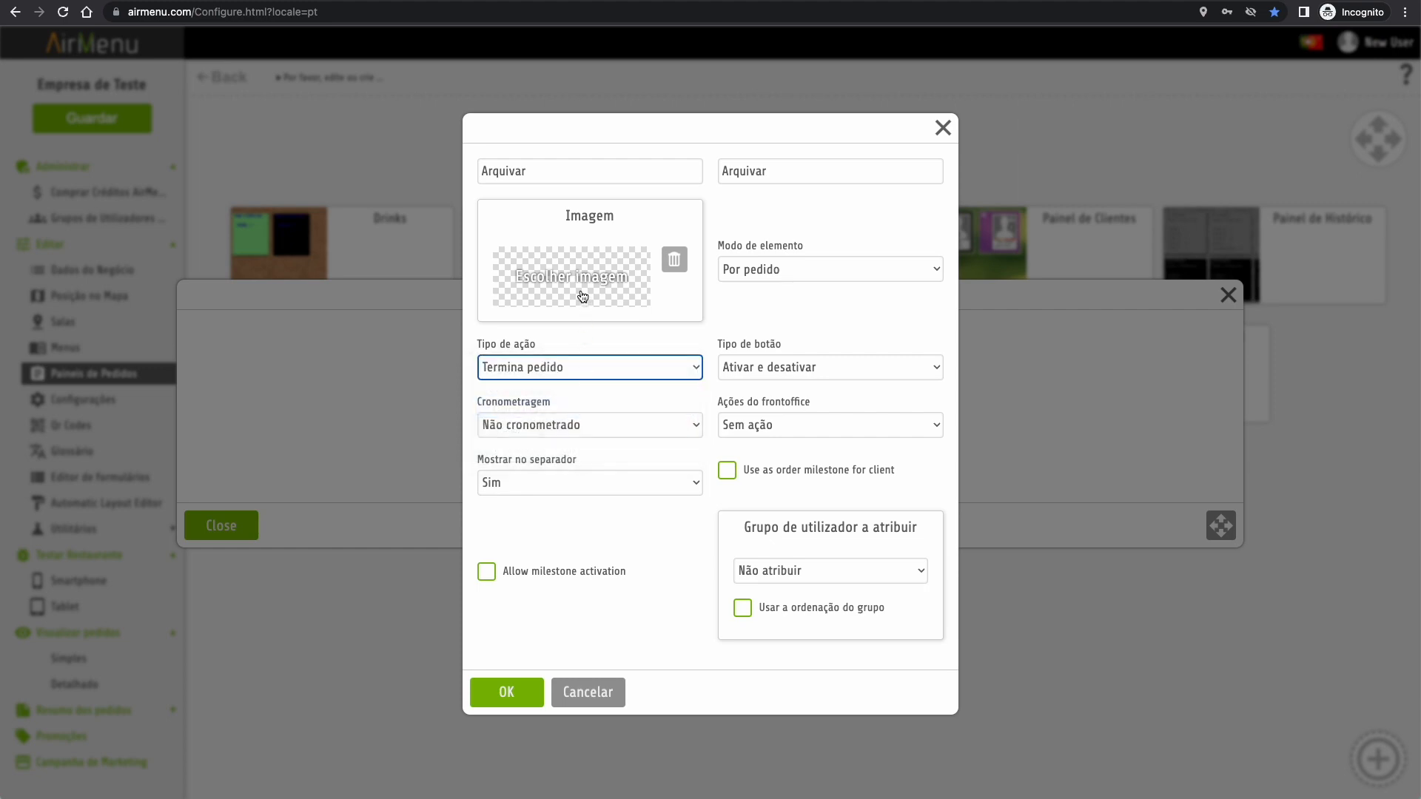
click(582, 296)
click(682, 314)
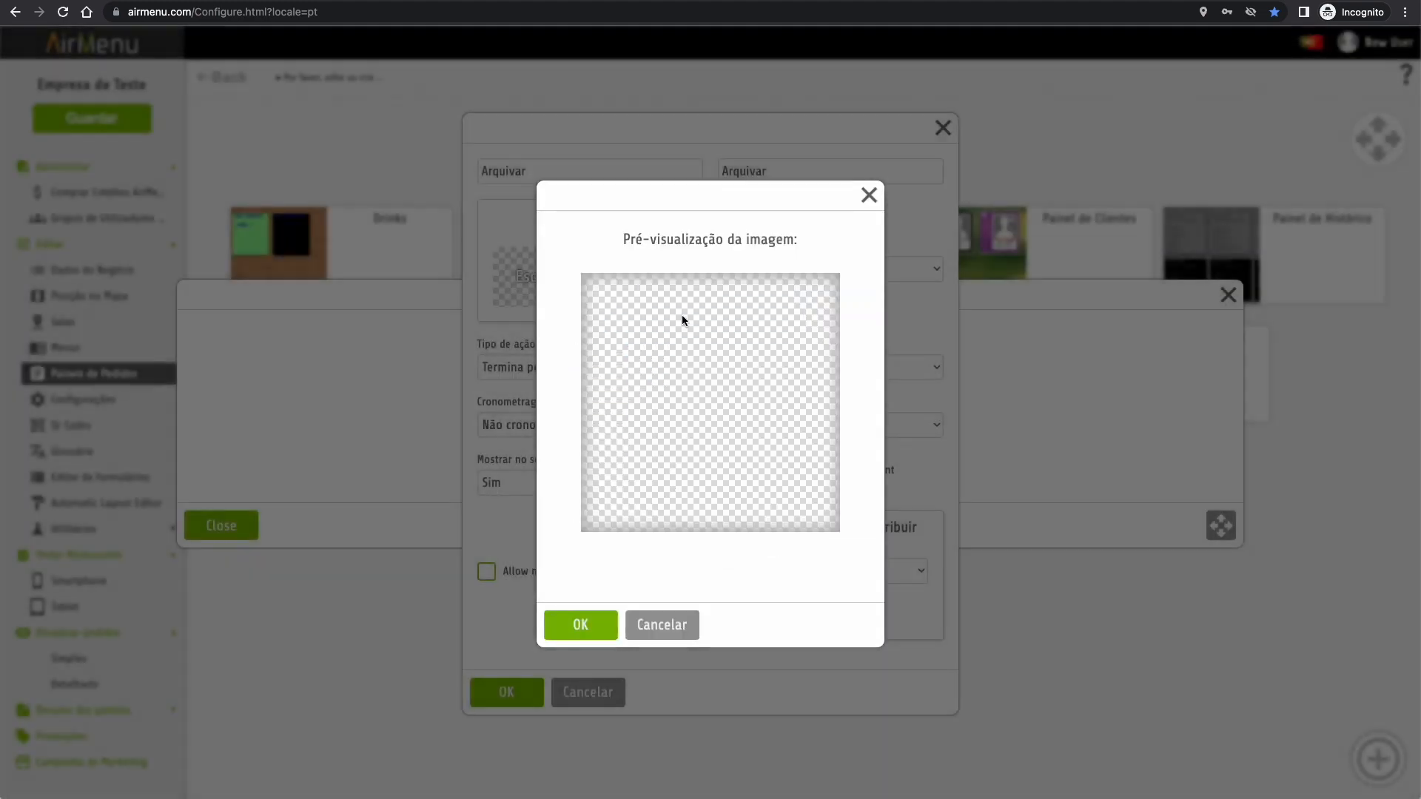
click(578, 624)
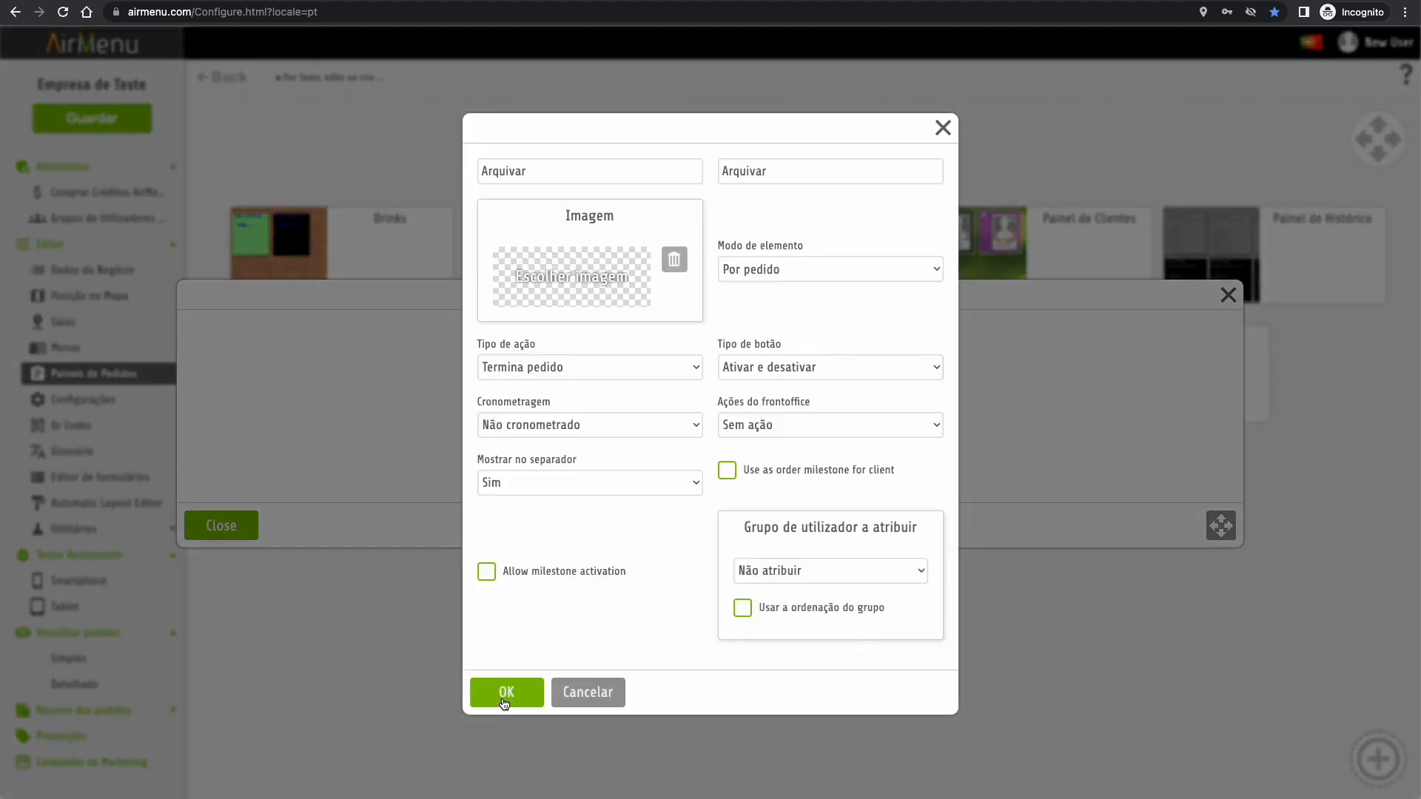
click(504, 701)
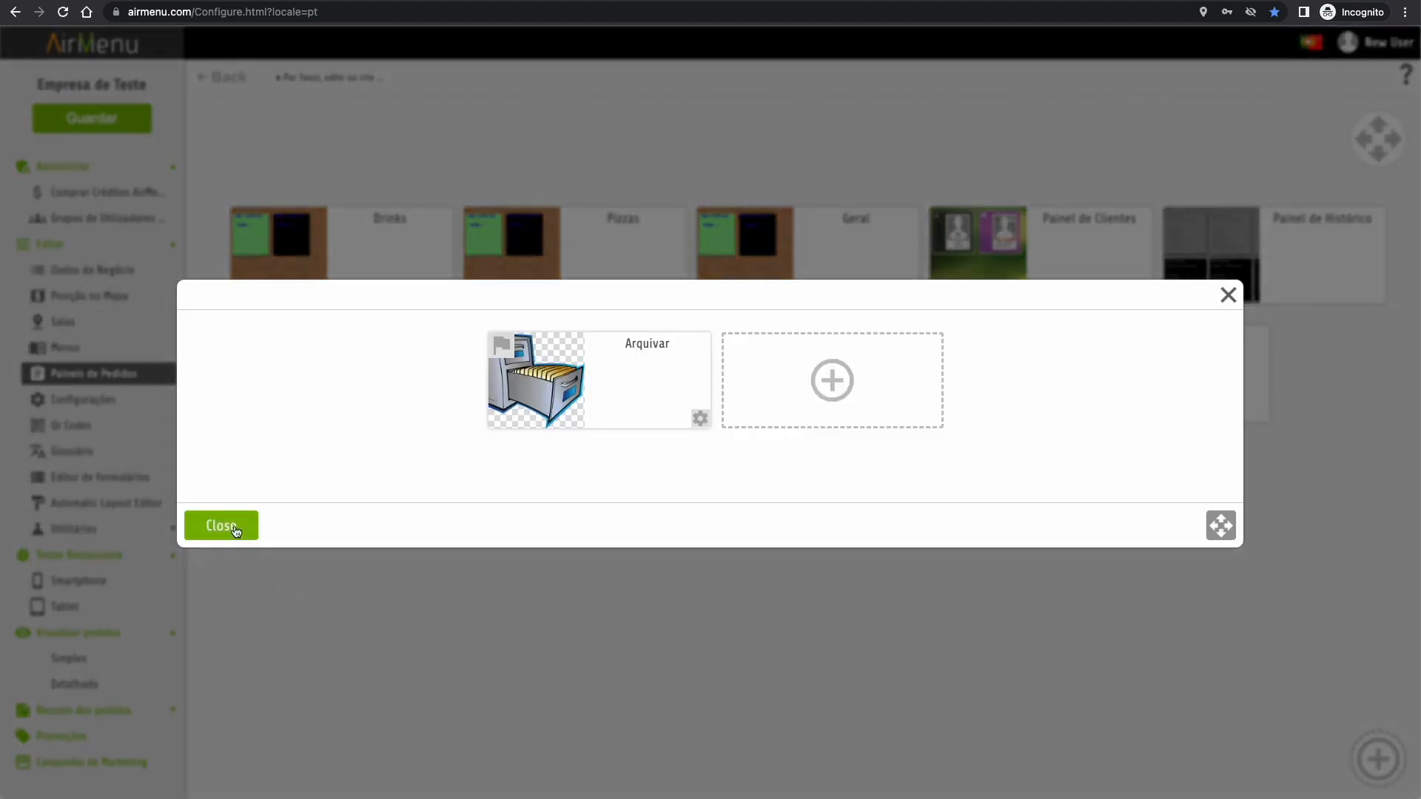
click(221, 526)
click(101, 119)
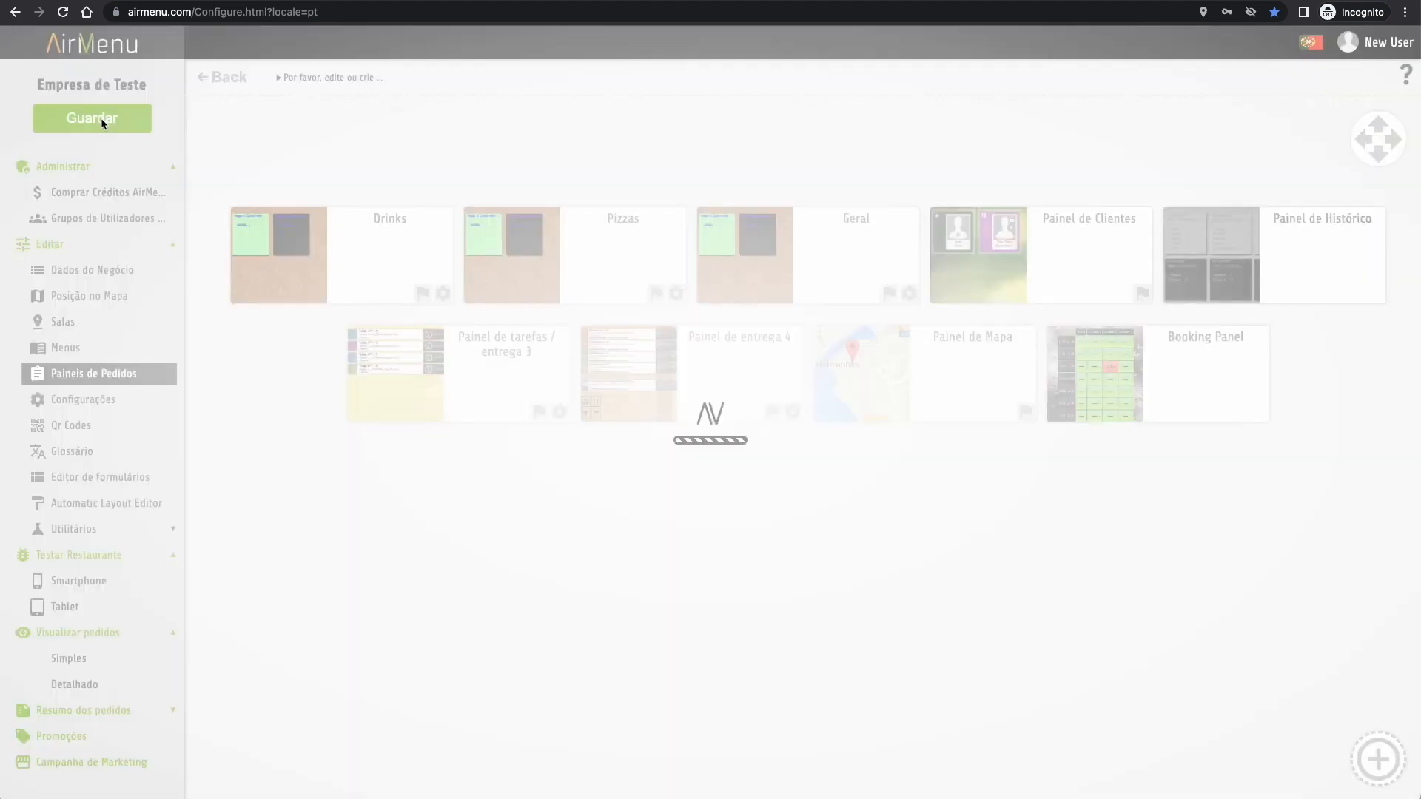
click(1044, 52)
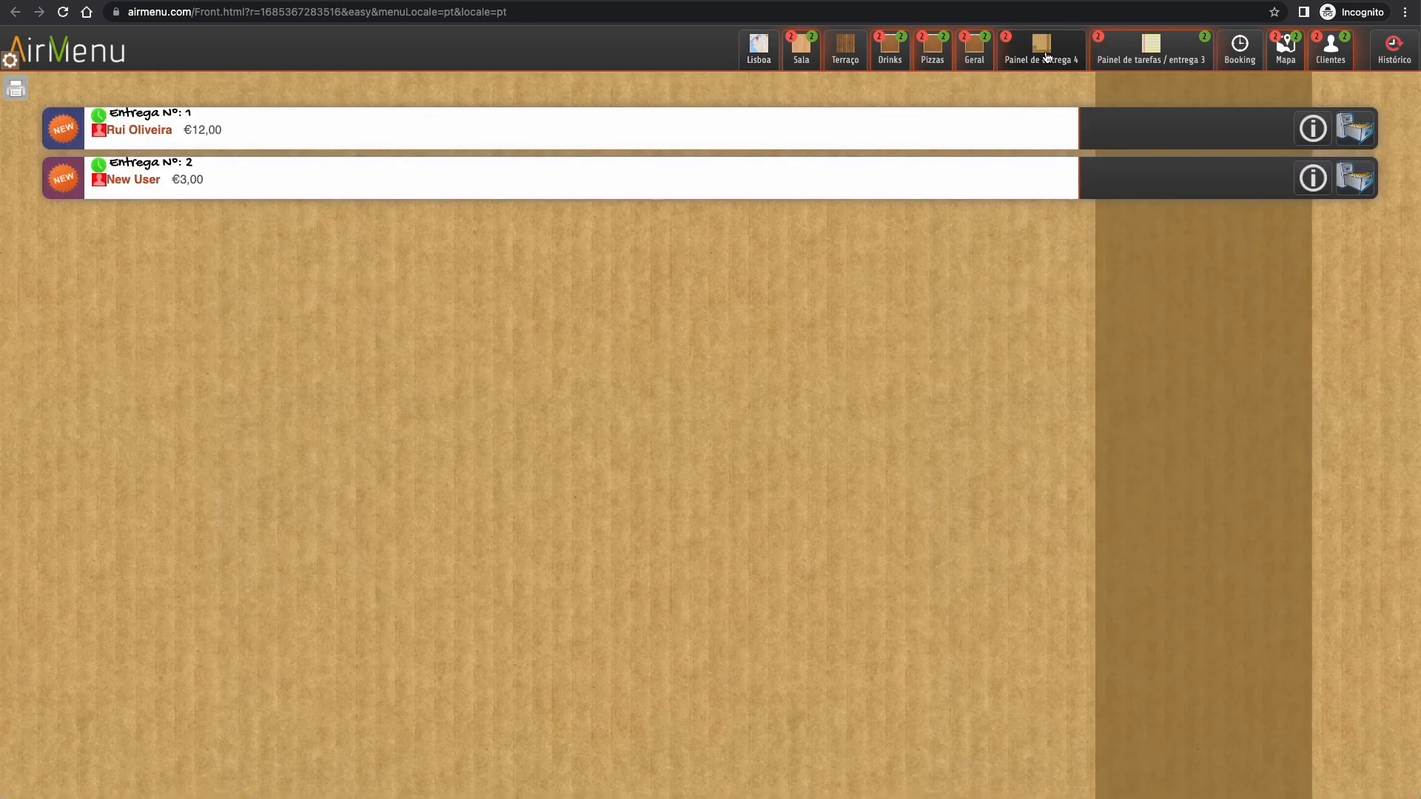
- Archive the two delivery orders in Painel de entrega 4, the second row first, then the first
click(1359, 179)
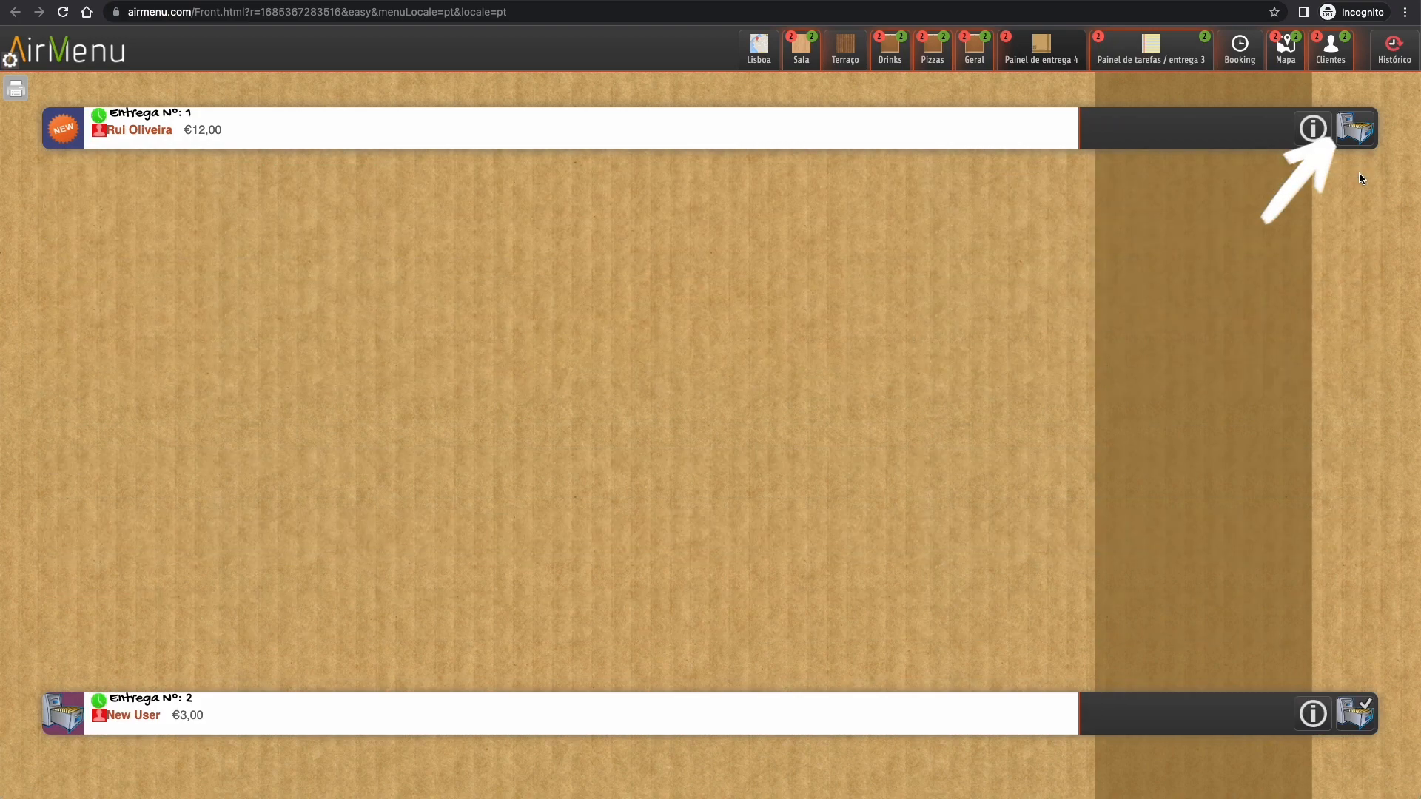
click(1362, 130)
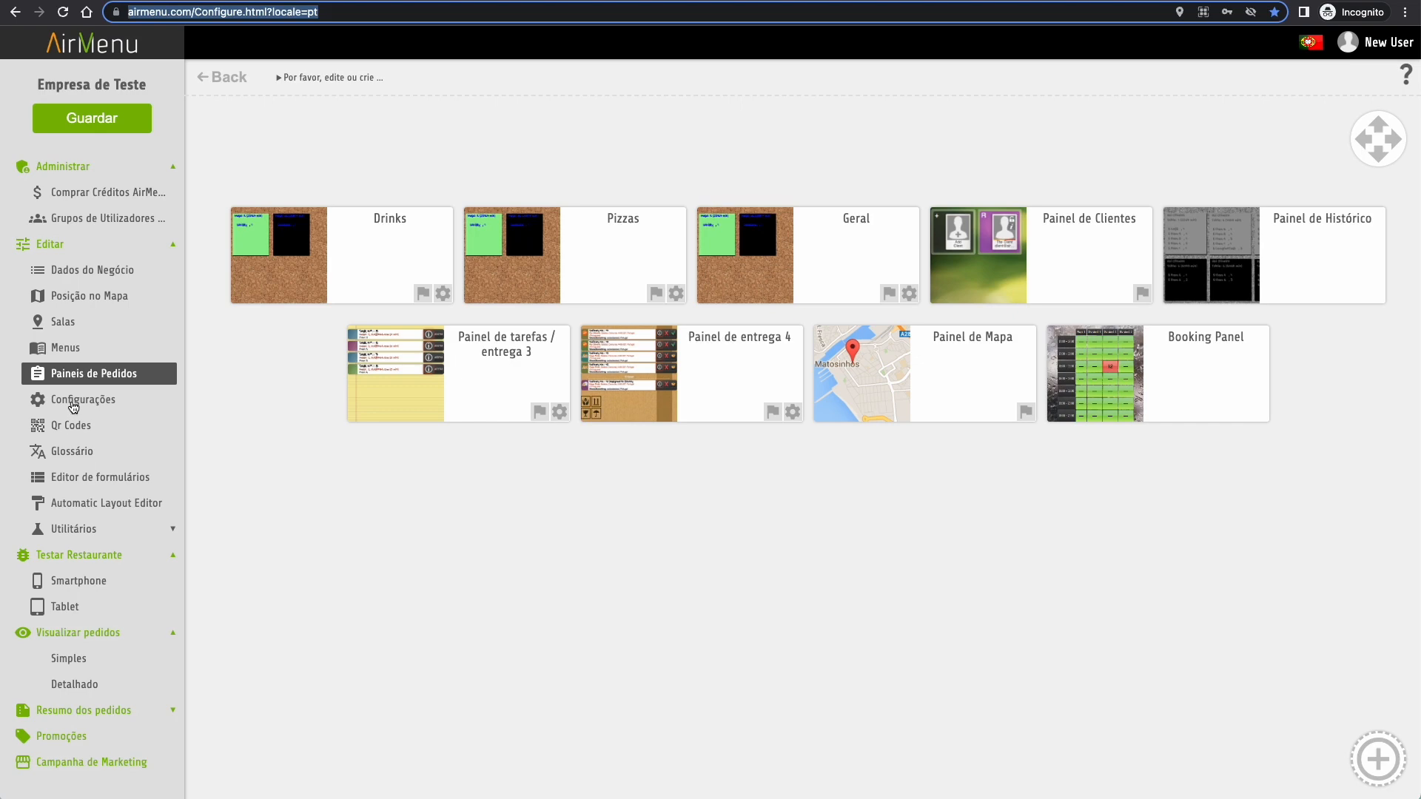
- In Configurações, check the Lisboa room's settings in the Salas list, then return to all rooms
click(74, 407)
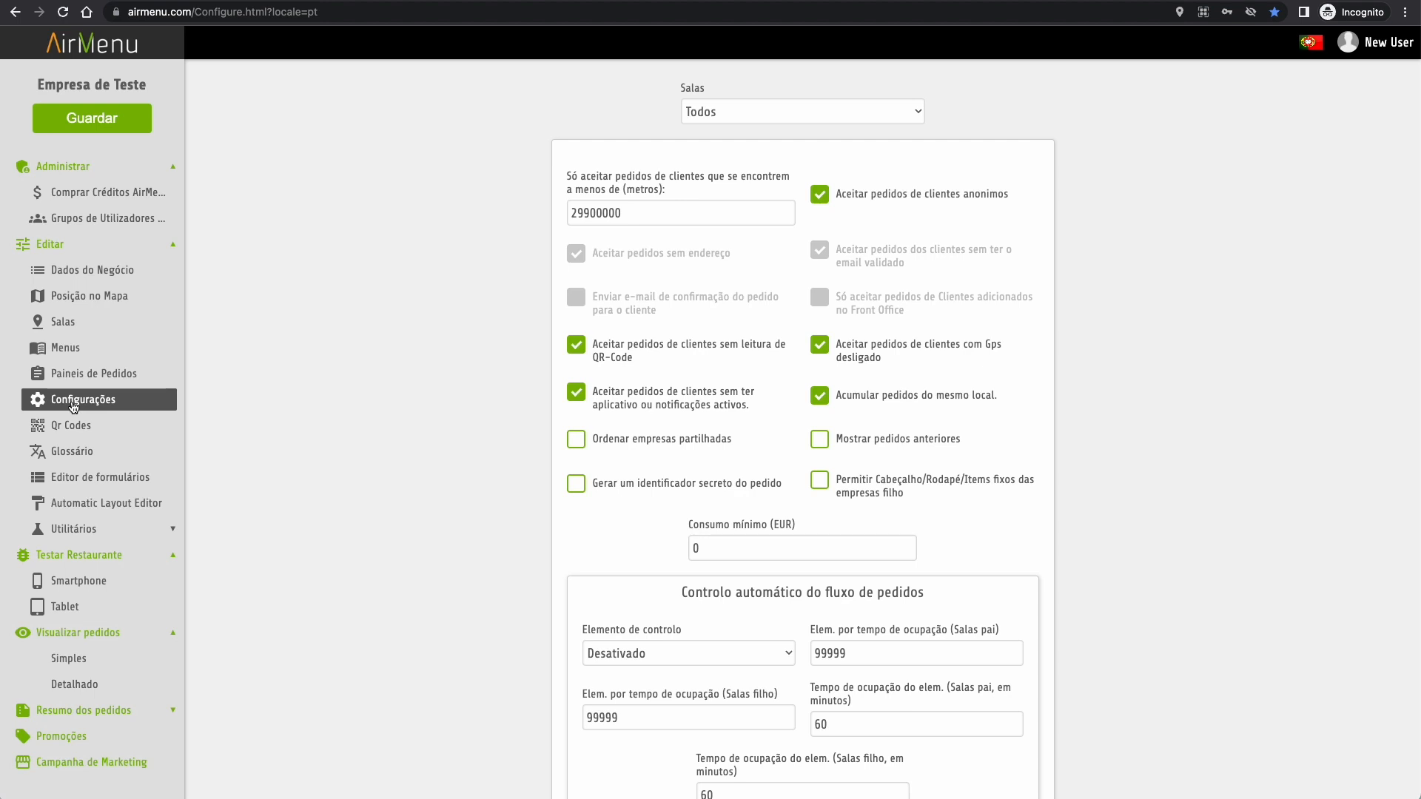
click(851, 112)
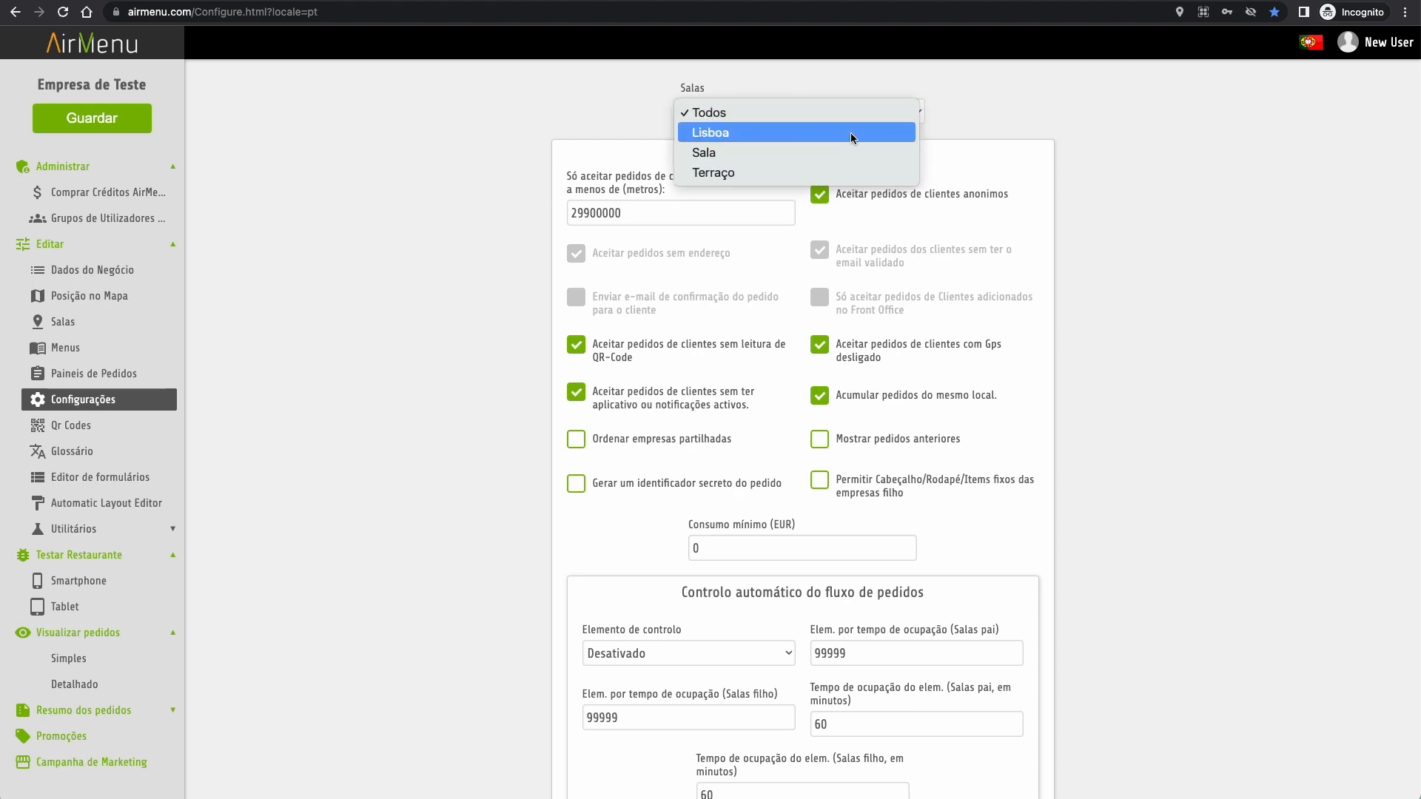
click(851, 132)
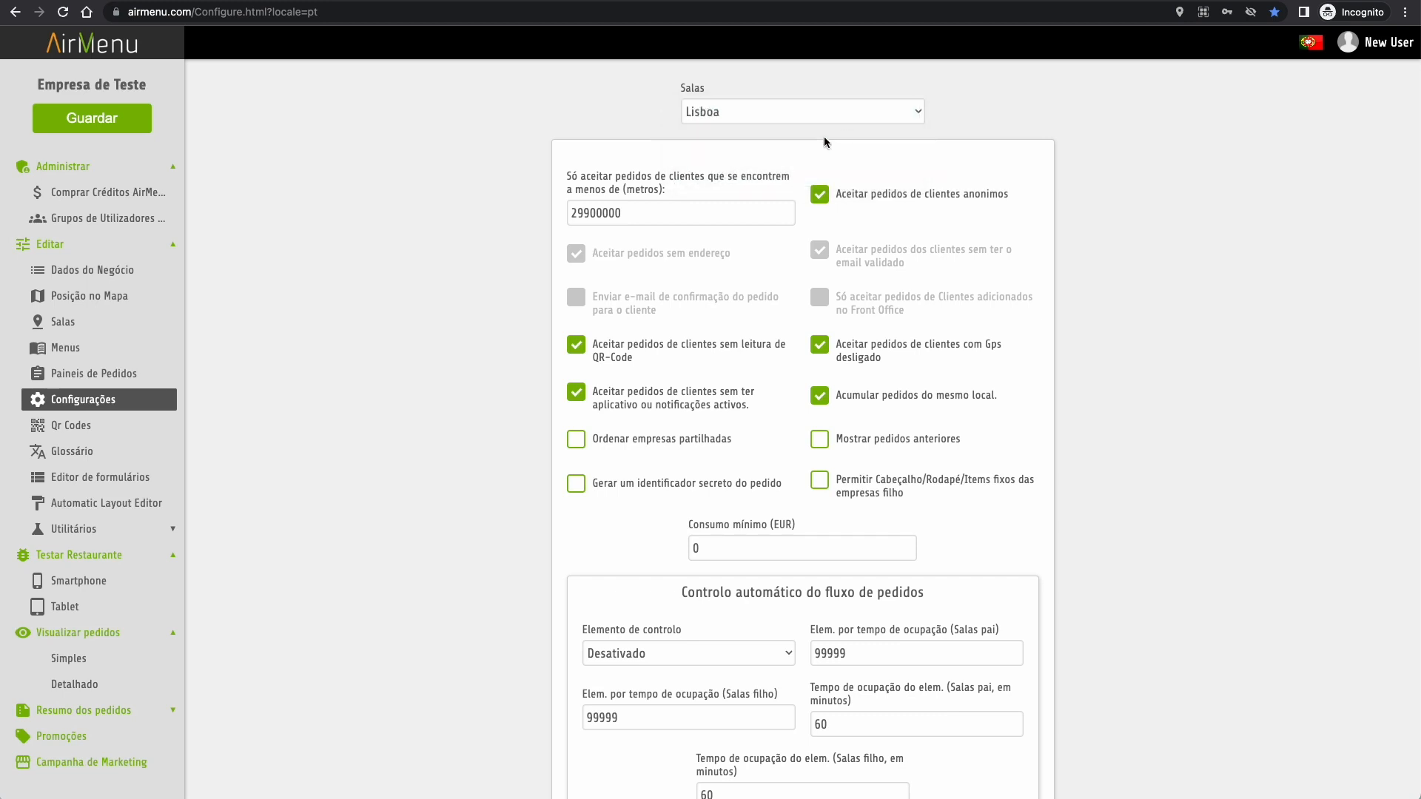
click(781, 111)
key(Return)
scroll(786, 477, down, 4)
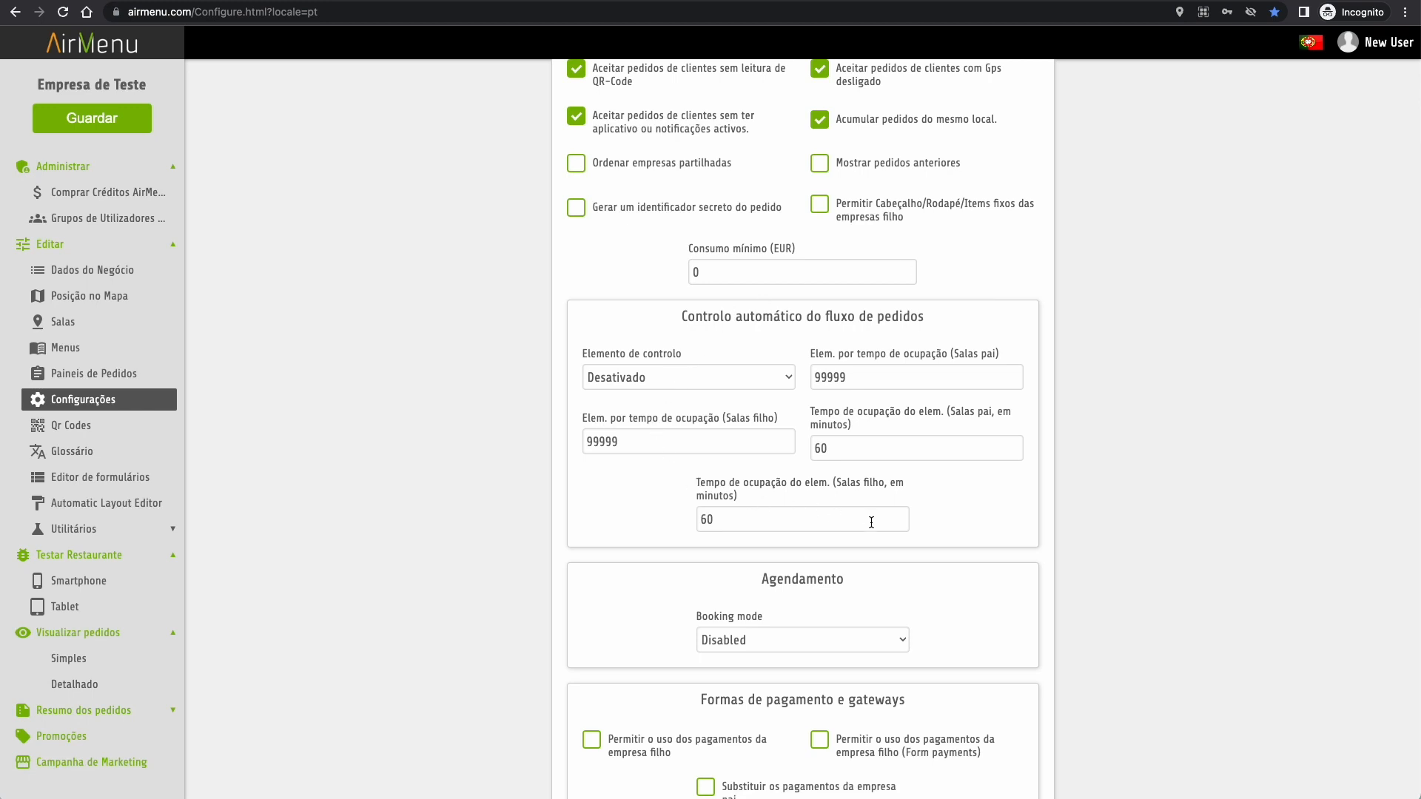
- Set Elemento de controlo to Pedidos and change both parent and child room limits from 99999 to 1
click(782, 378)
click(737, 447)
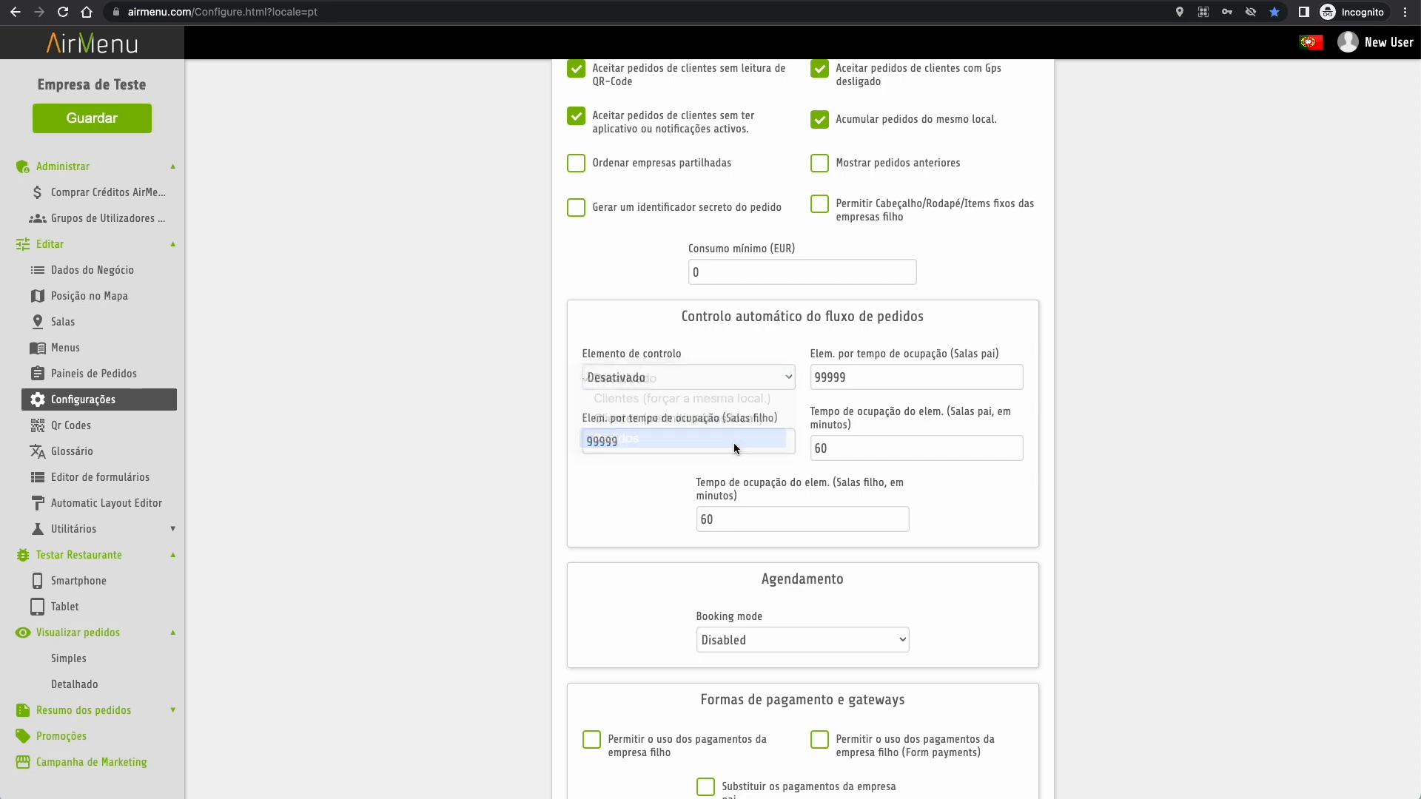
double_click(835, 377)
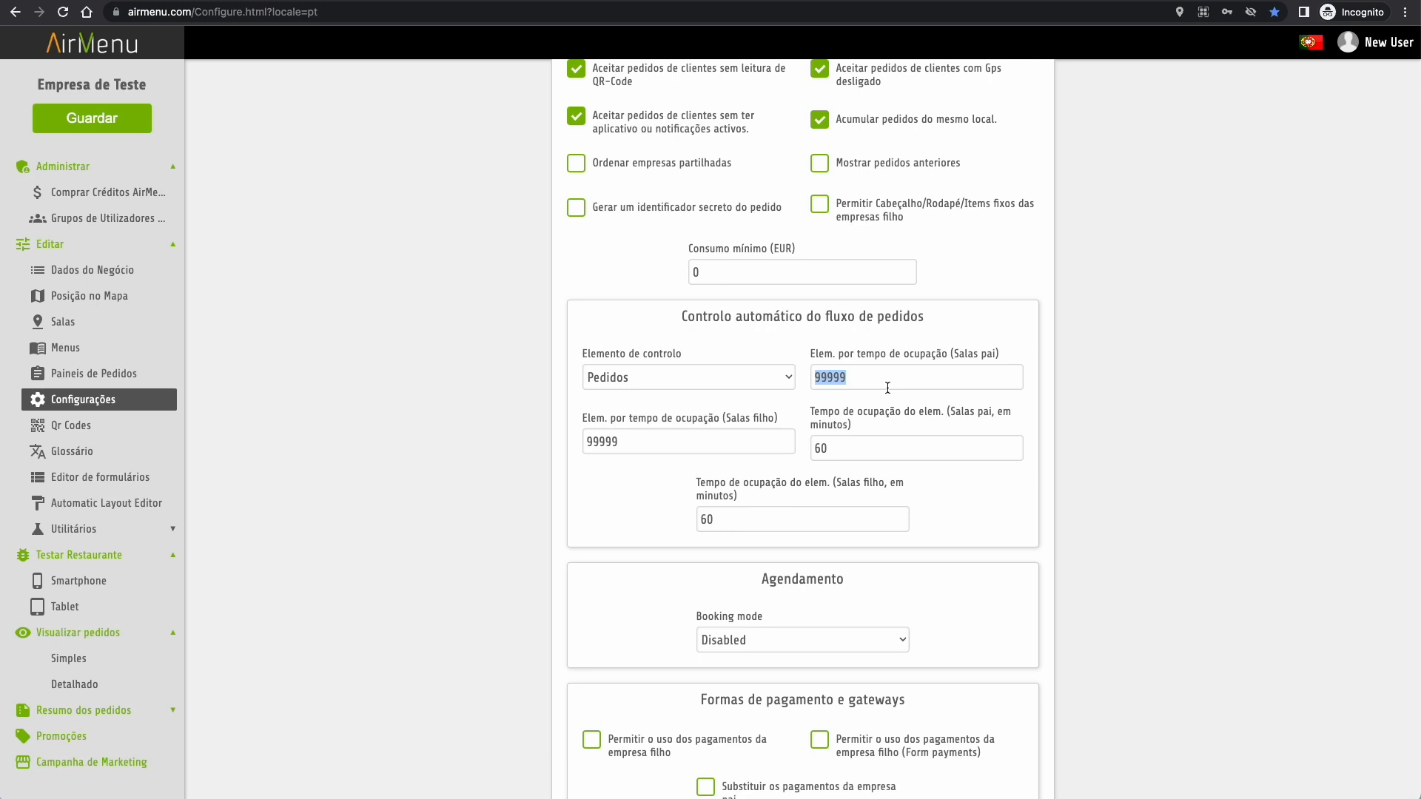
text(1)
double_click(701, 446)
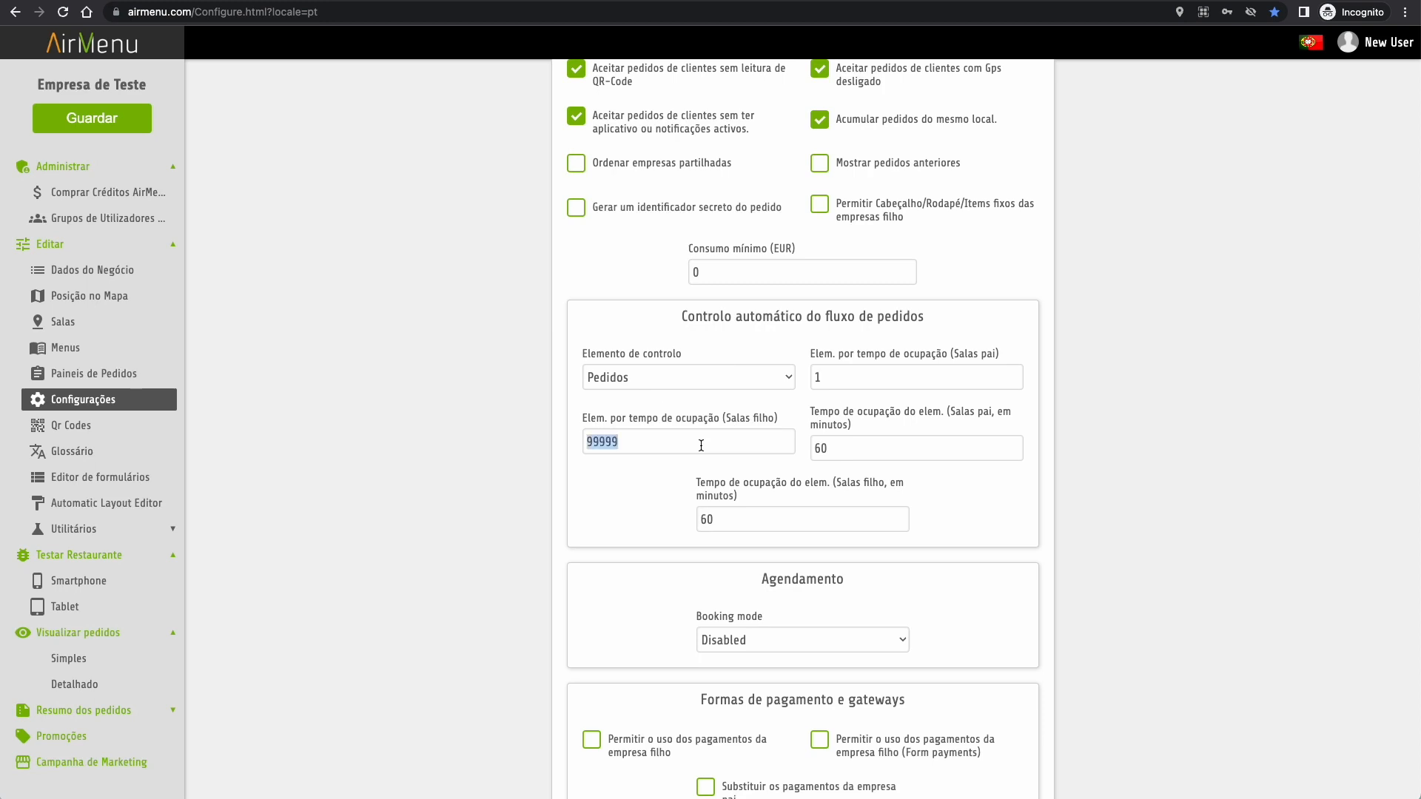
text(1)
scroll(828, 596, down, 2)
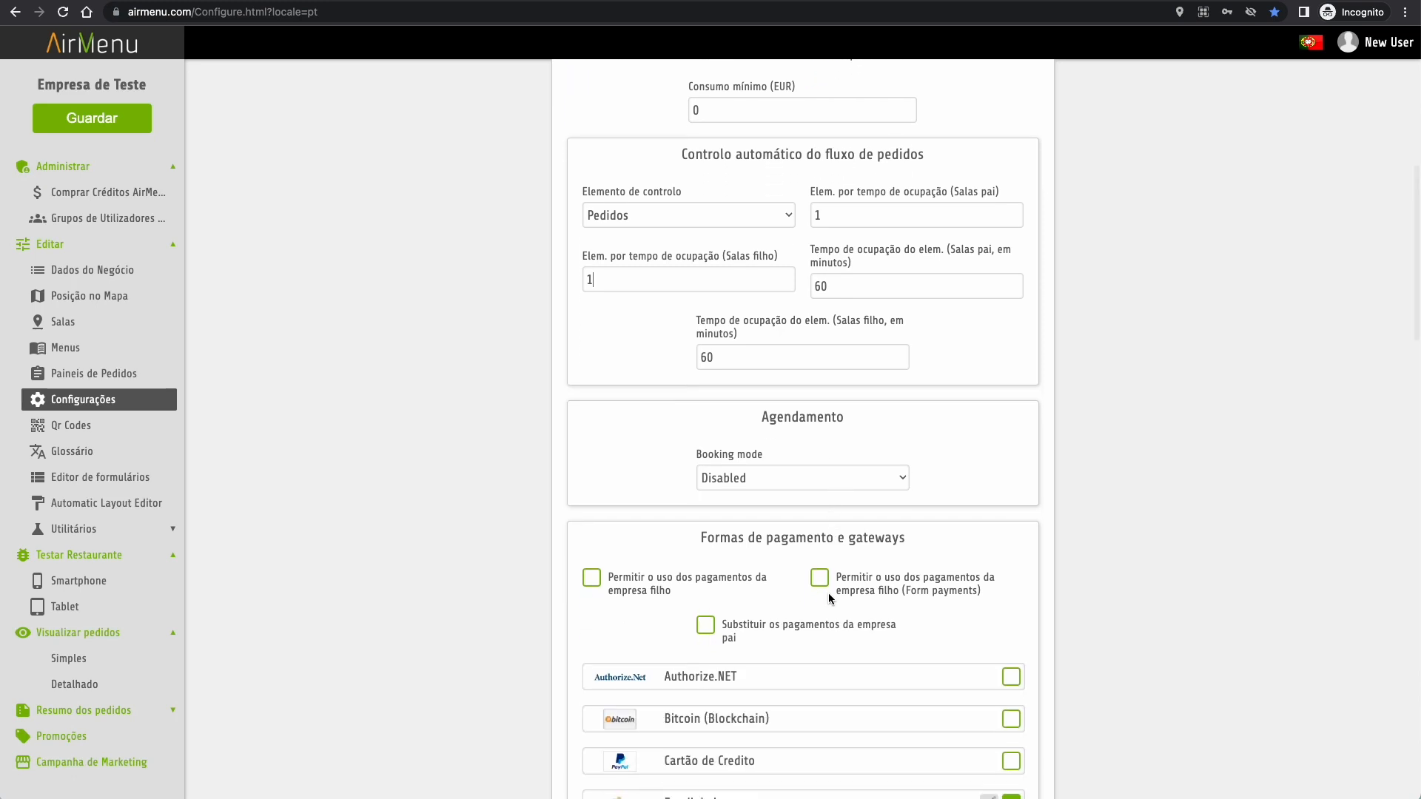
- Switch Booking mode to Periodic
click(816, 480)
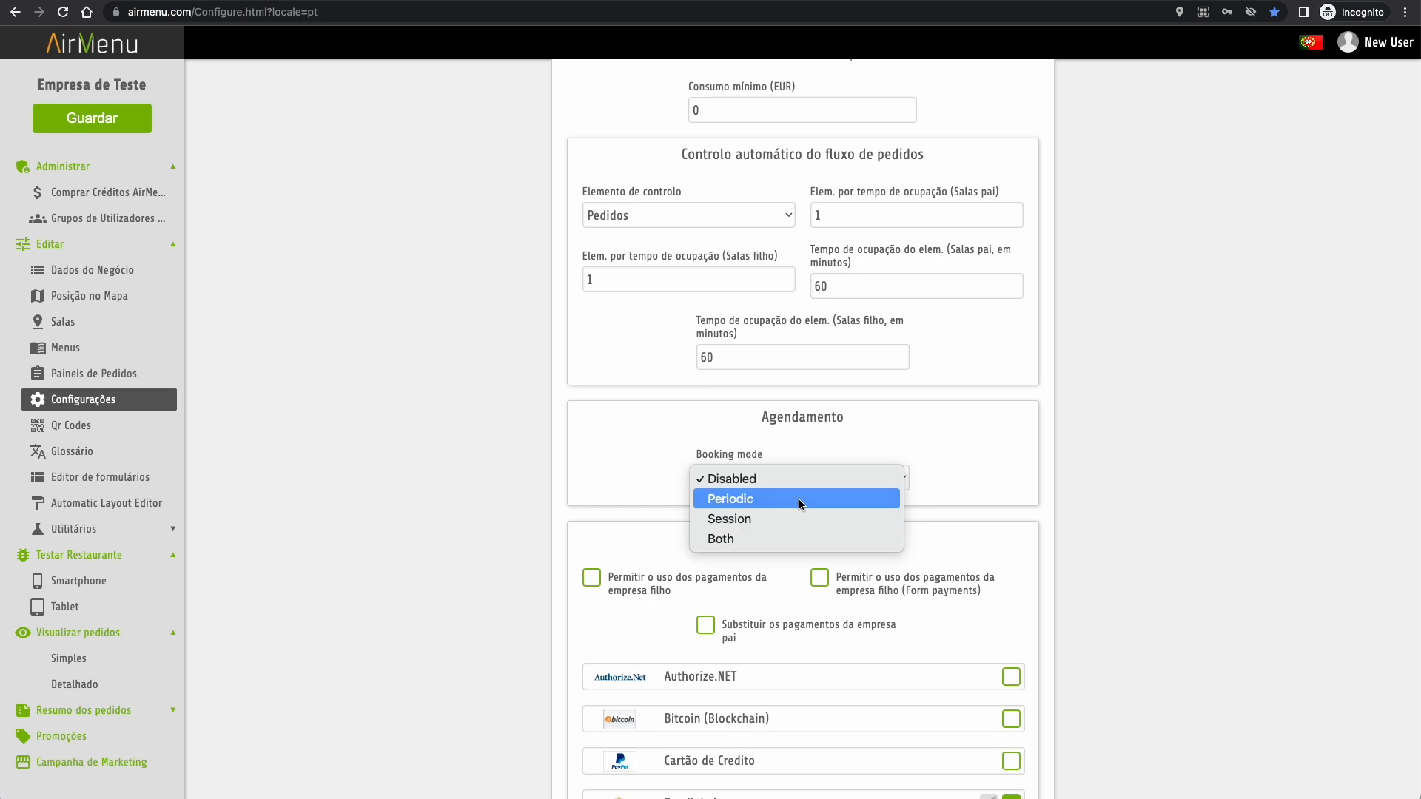
click(800, 501)
scroll(800, 505, down, 3)
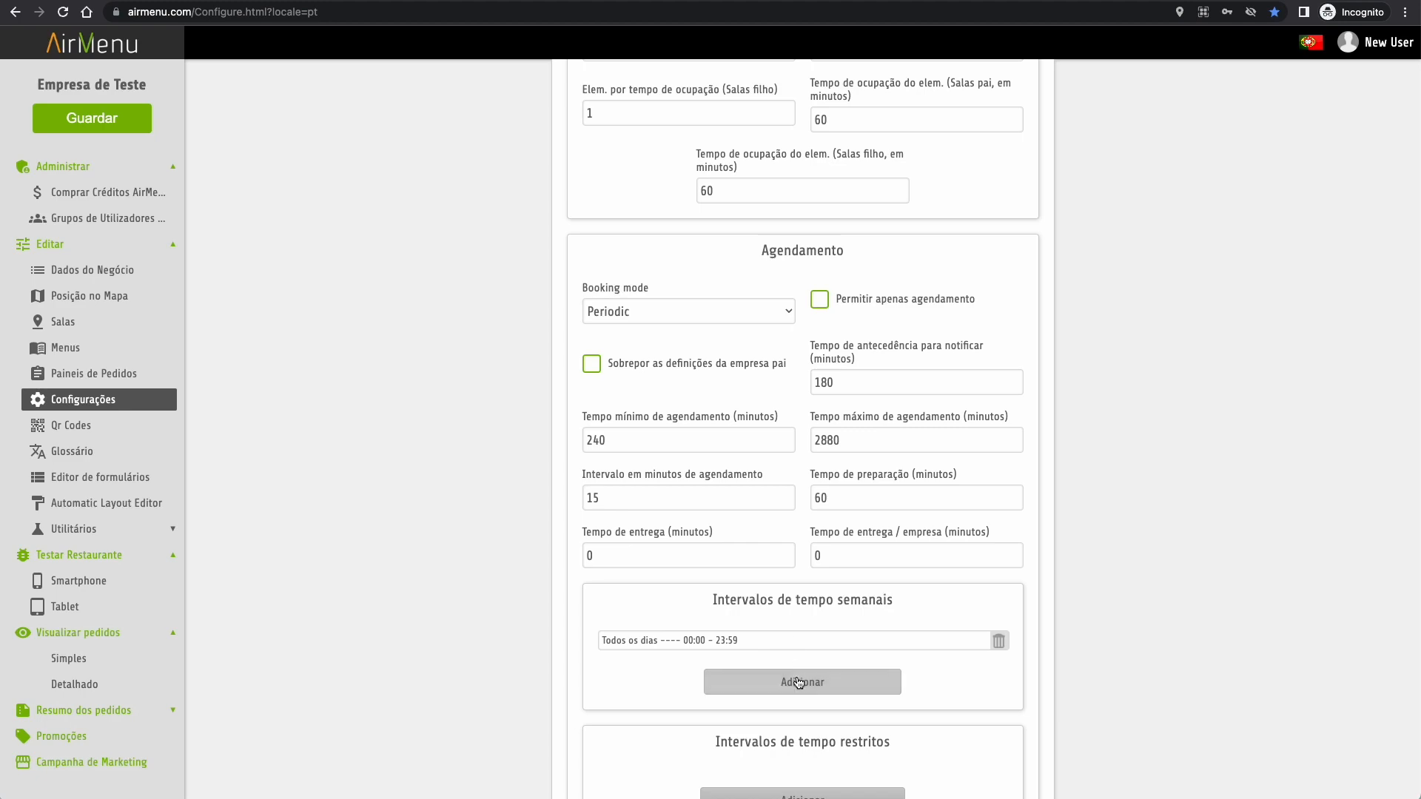
- Add a 10:00–14:59 weekly interval and delete the all-day 00:00–23:59 one
click(762, 680)
click(624, 362)
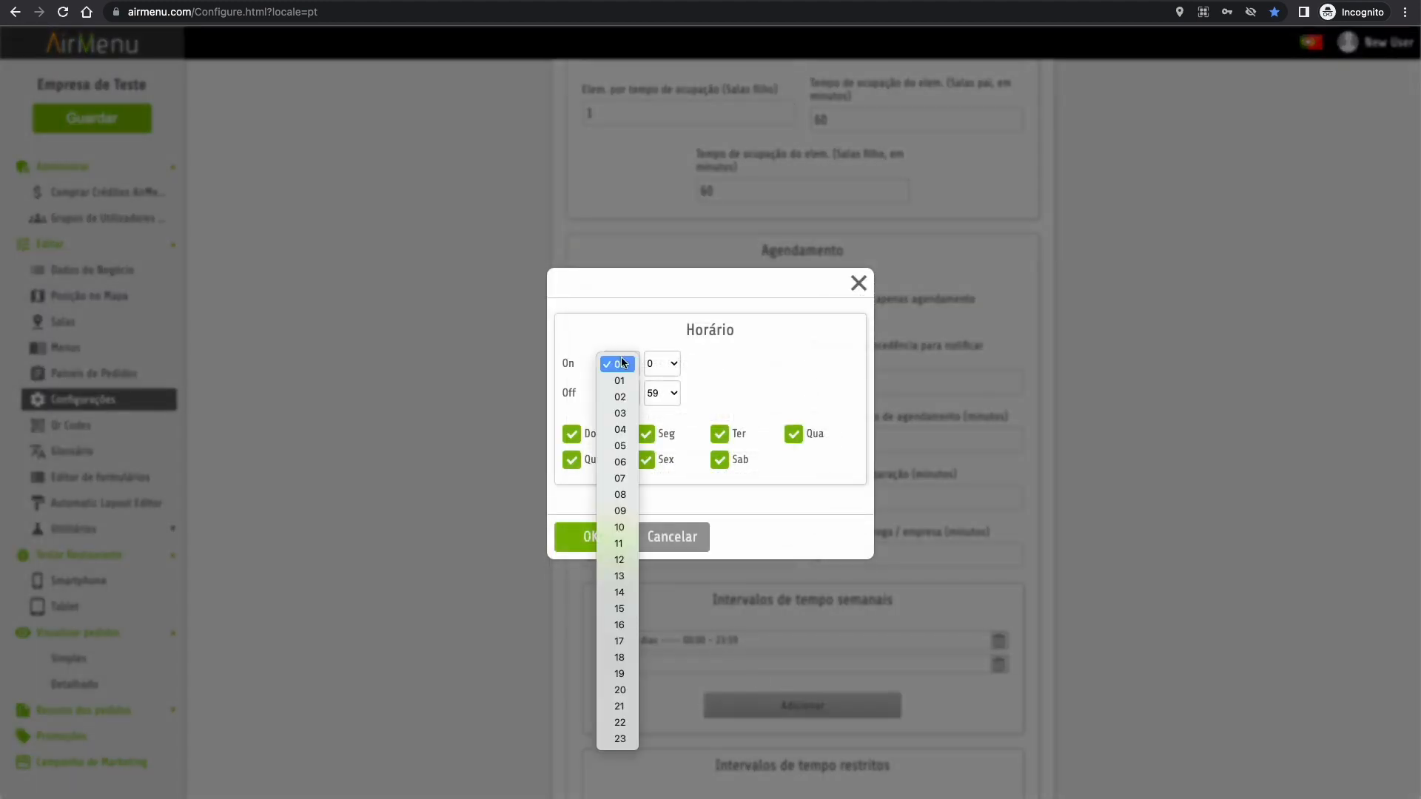
click(620, 527)
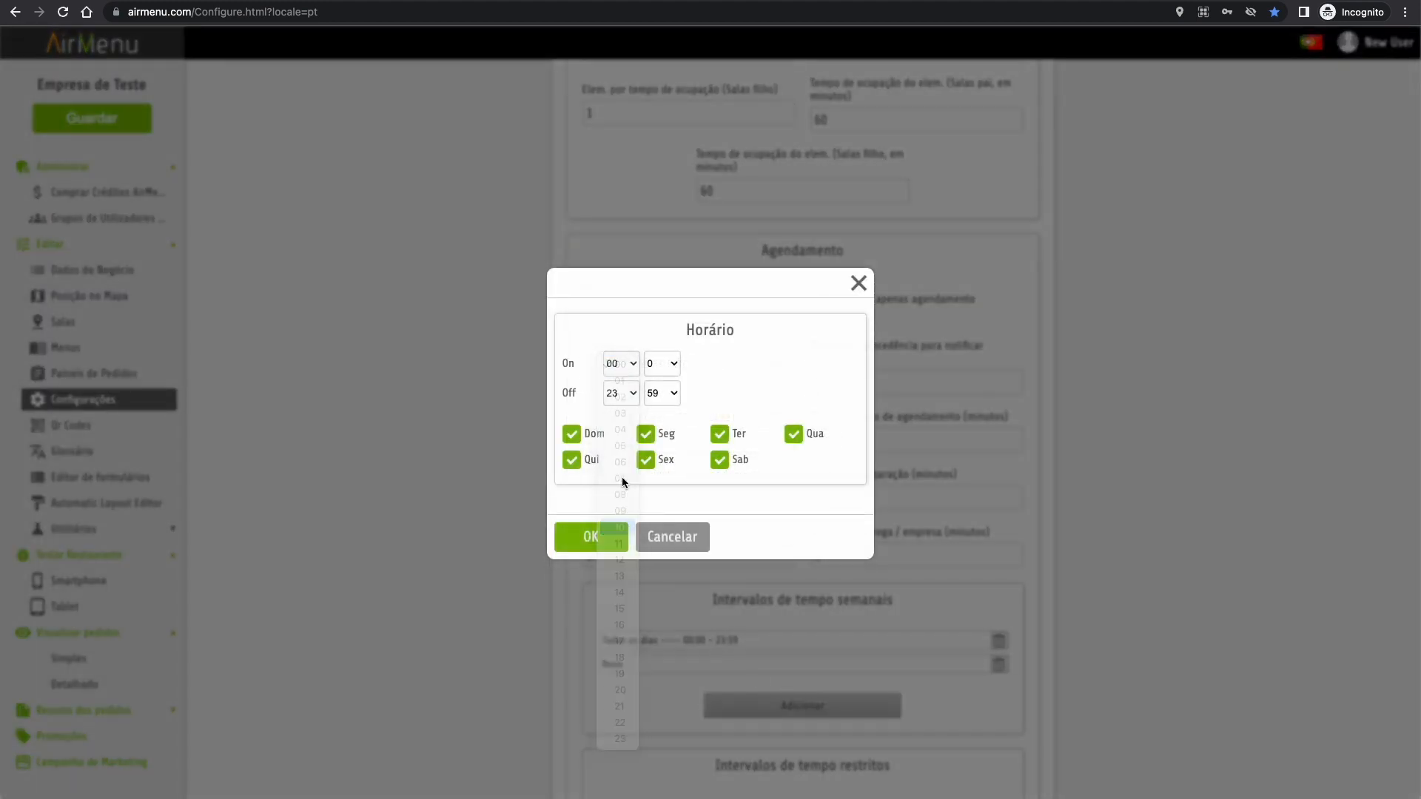
click(628, 393)
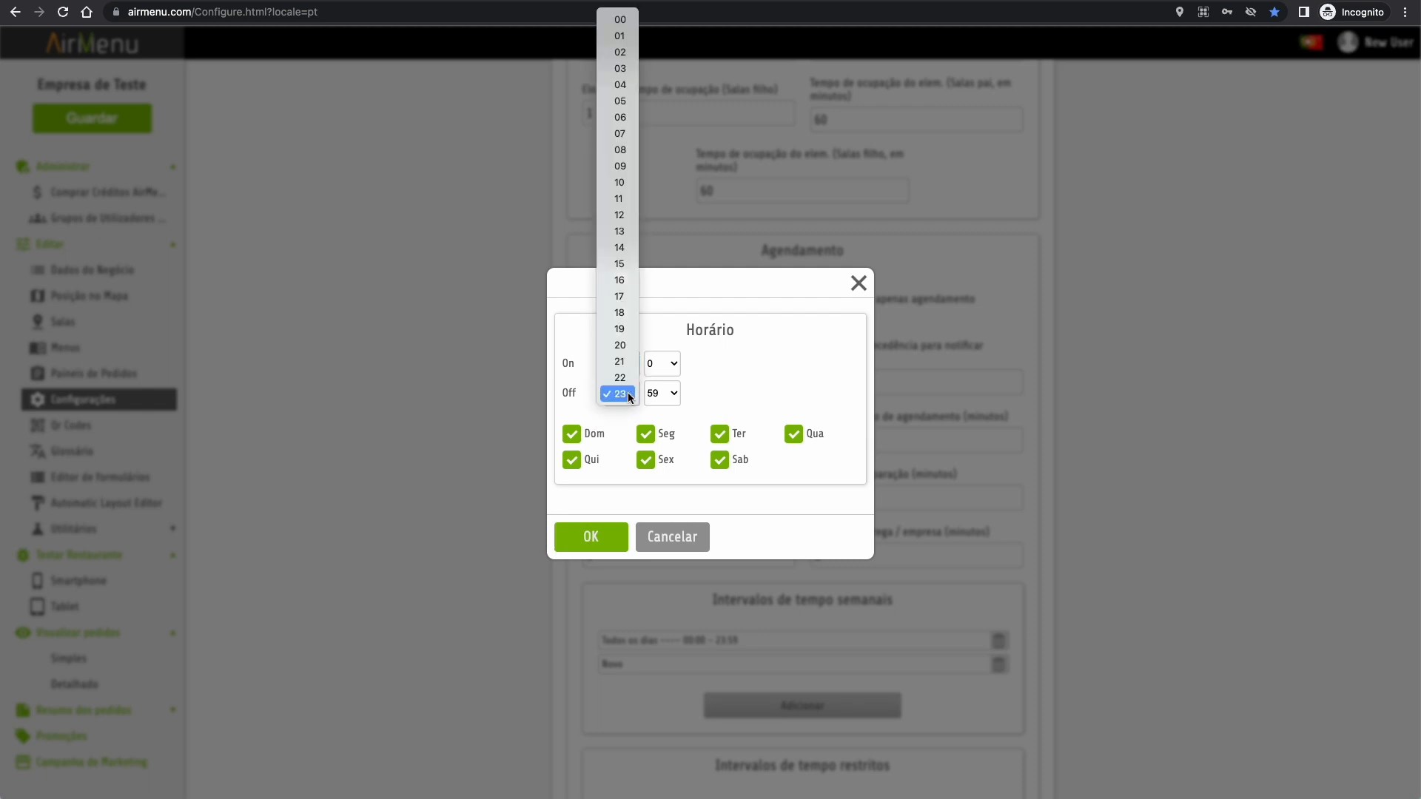
click(622, 256)
click(589, 541)
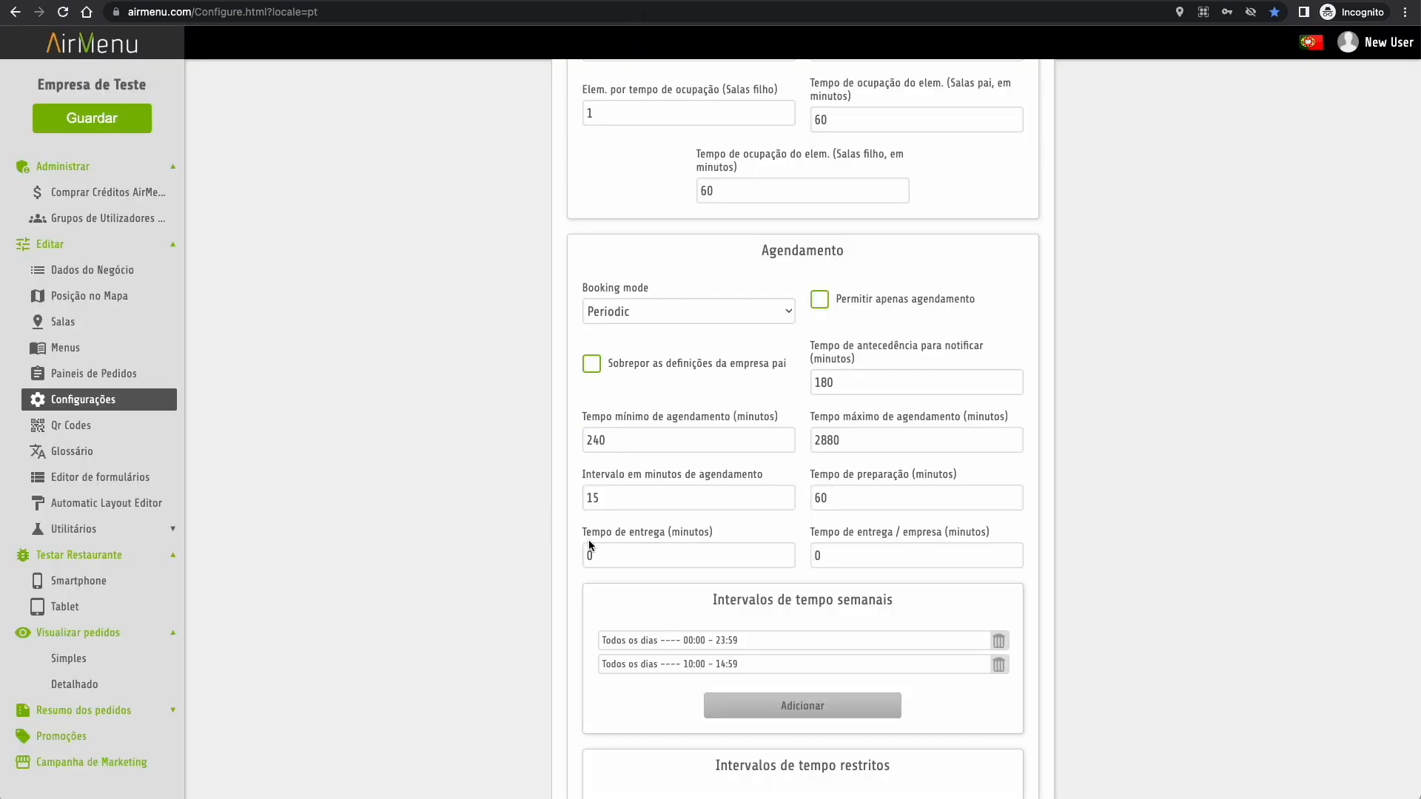
click(999, 641)
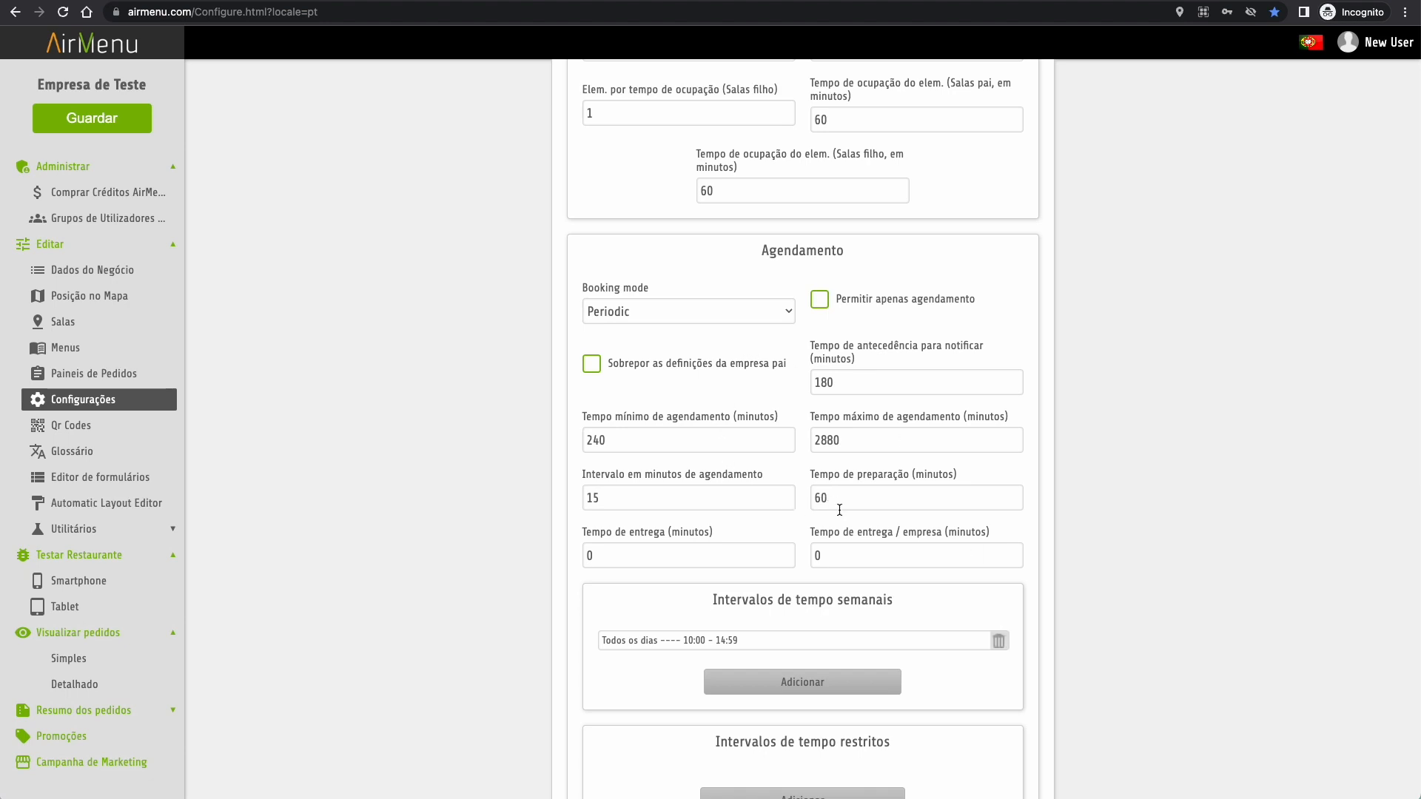
scroll(839, 509, down, 4)
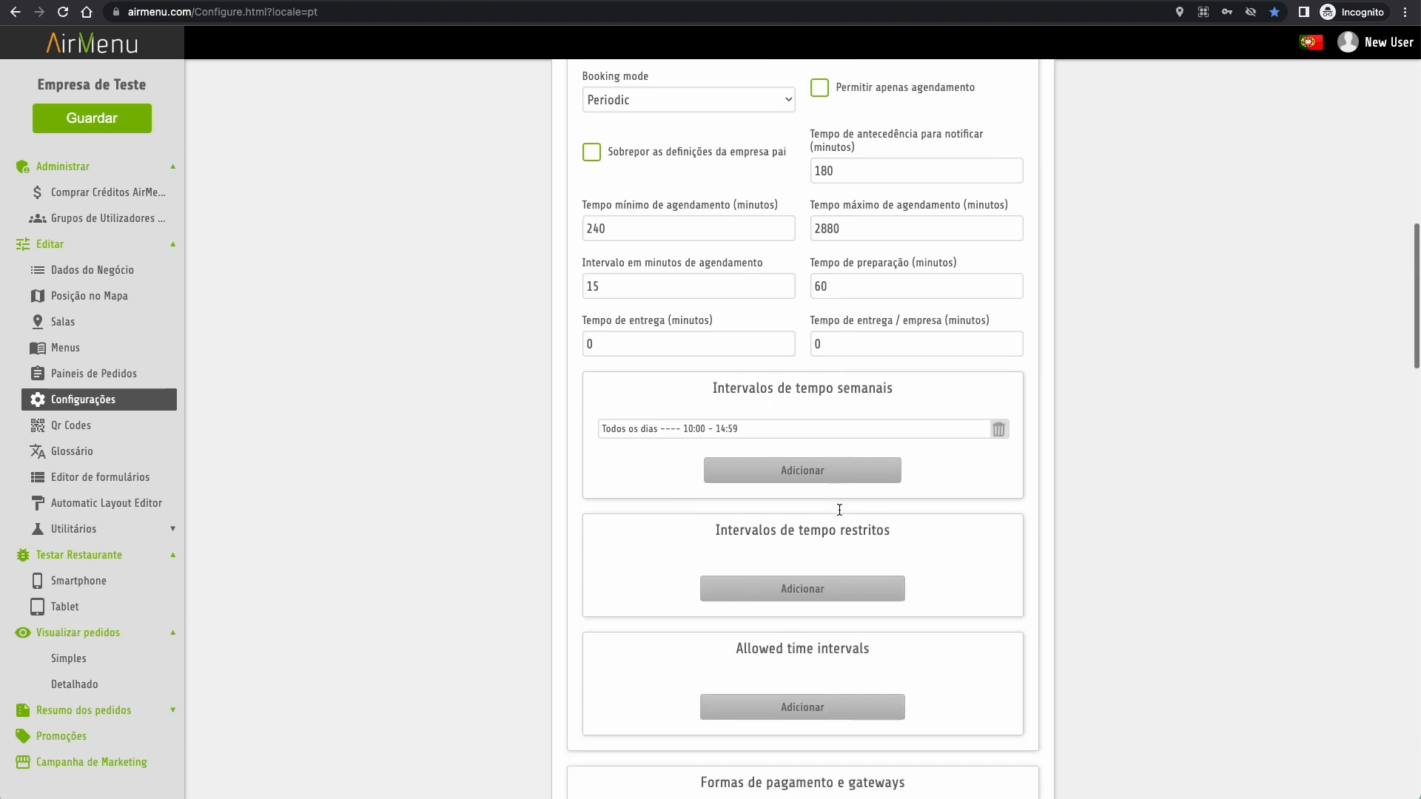
scroll(839, 509, down, 8)
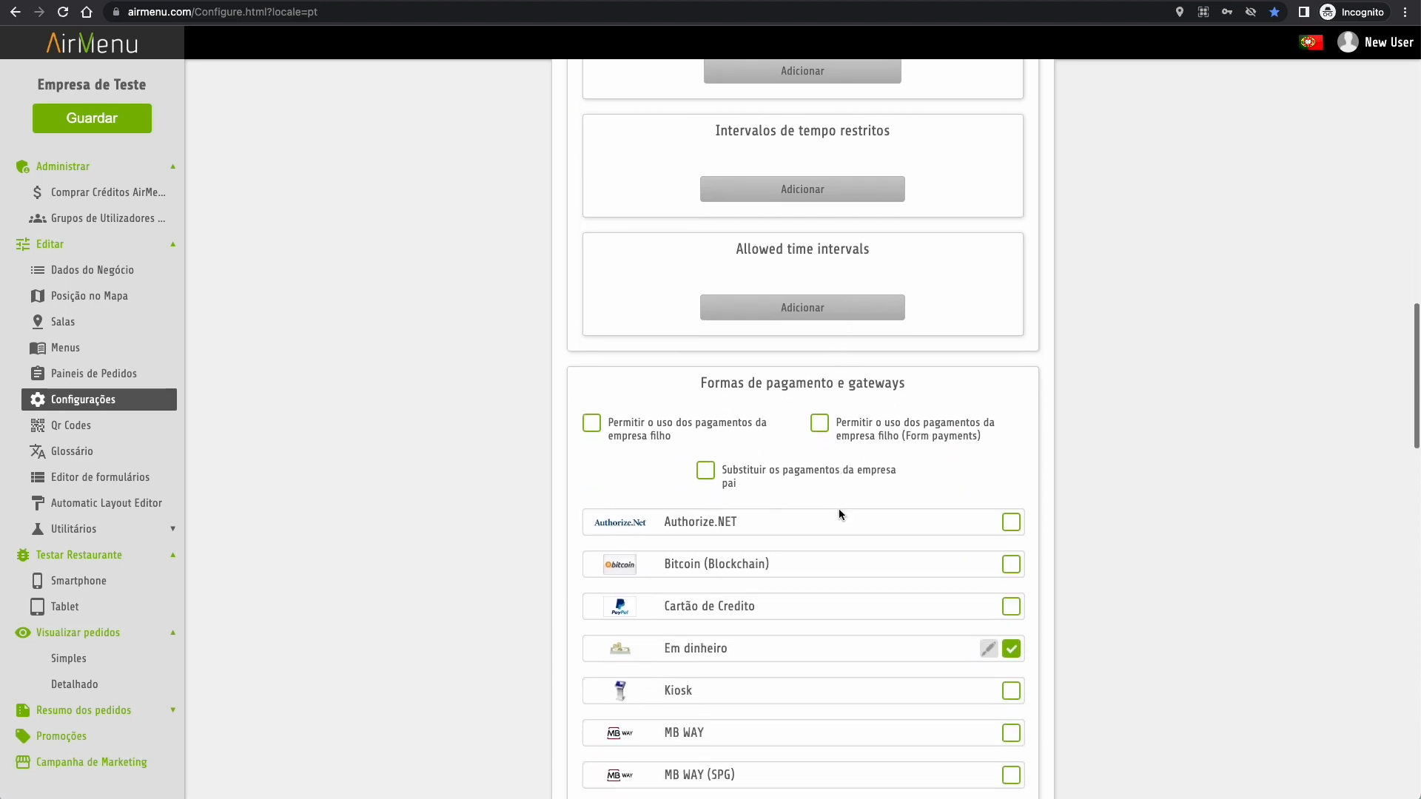
scroll(838, 508, down, 3)
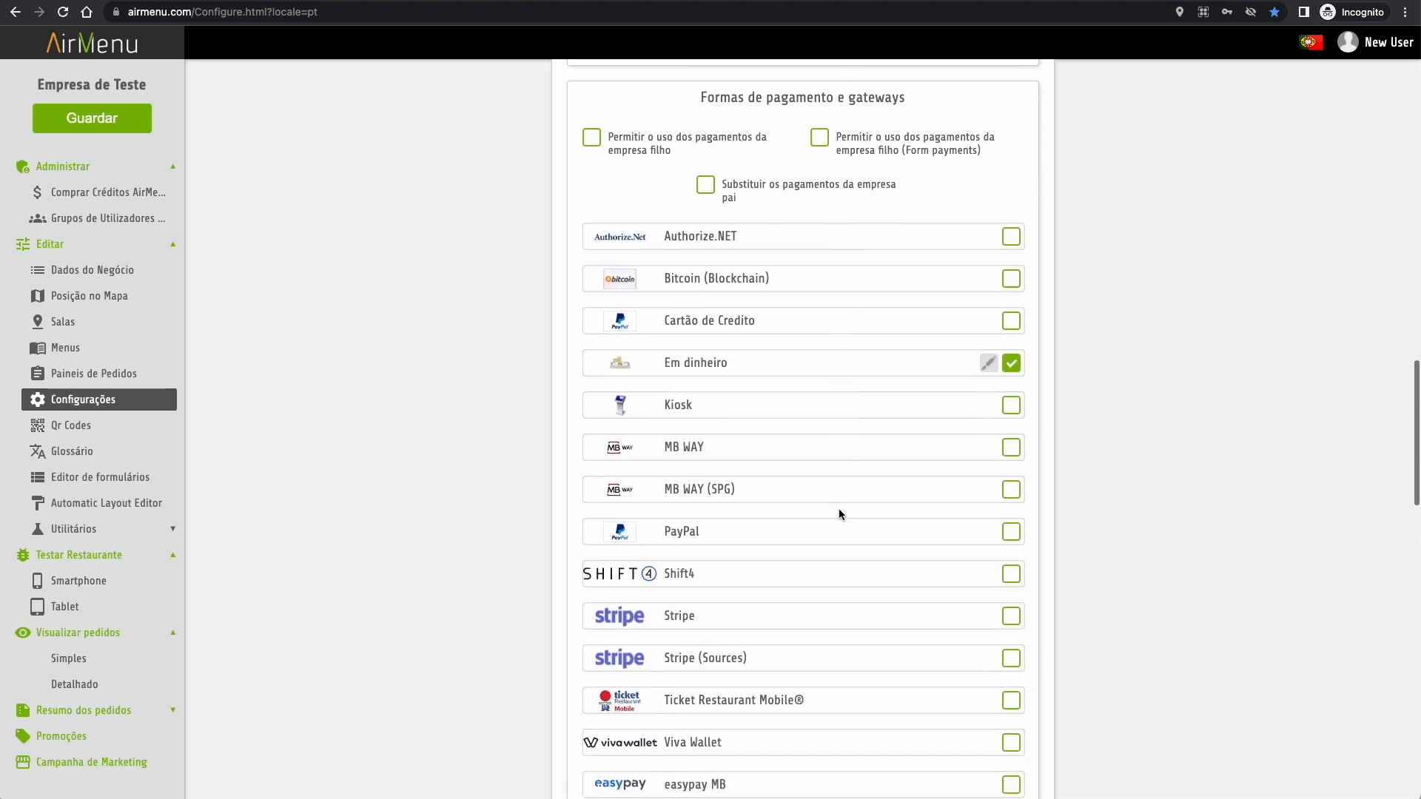
scroll(839, 512, down, 1)
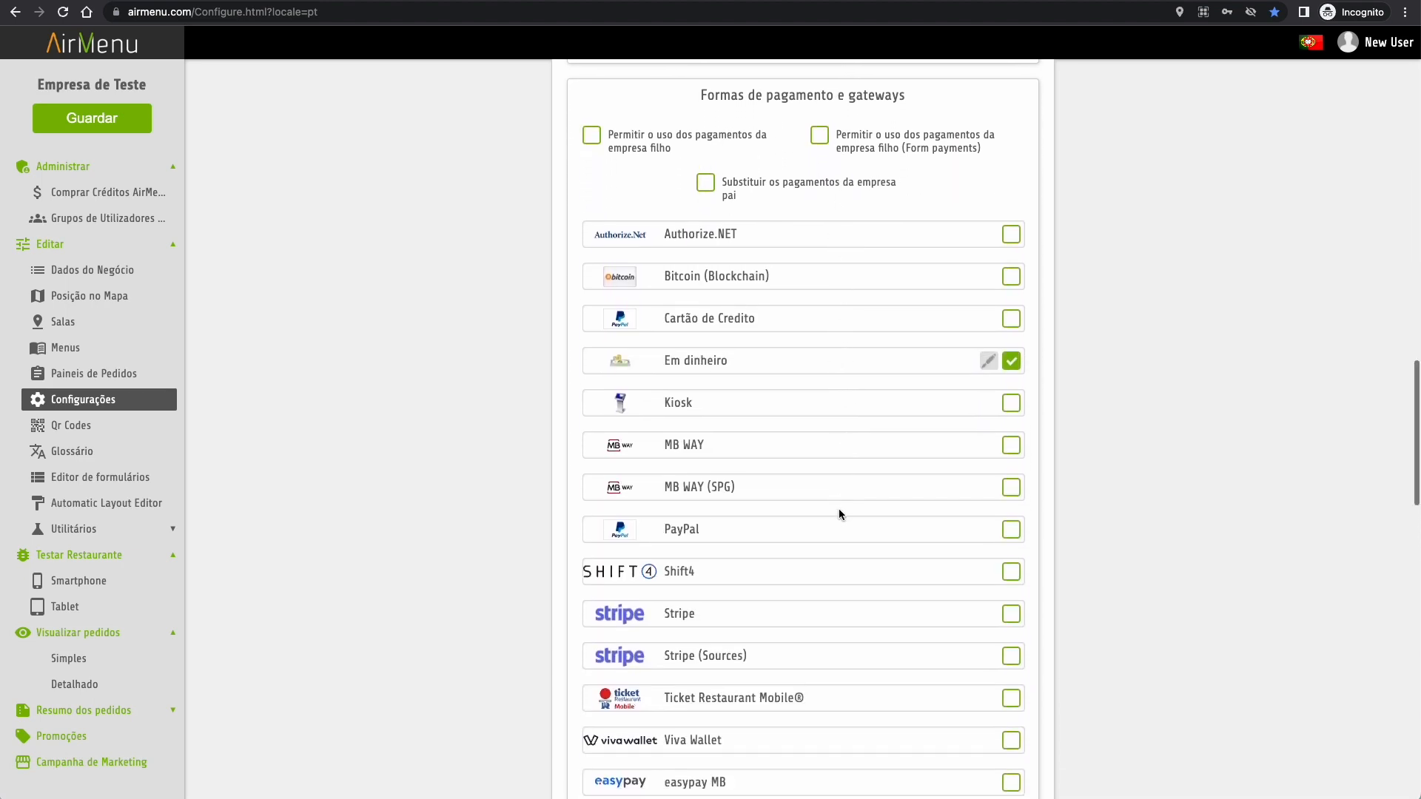
scroll(838, 508, down, 1)
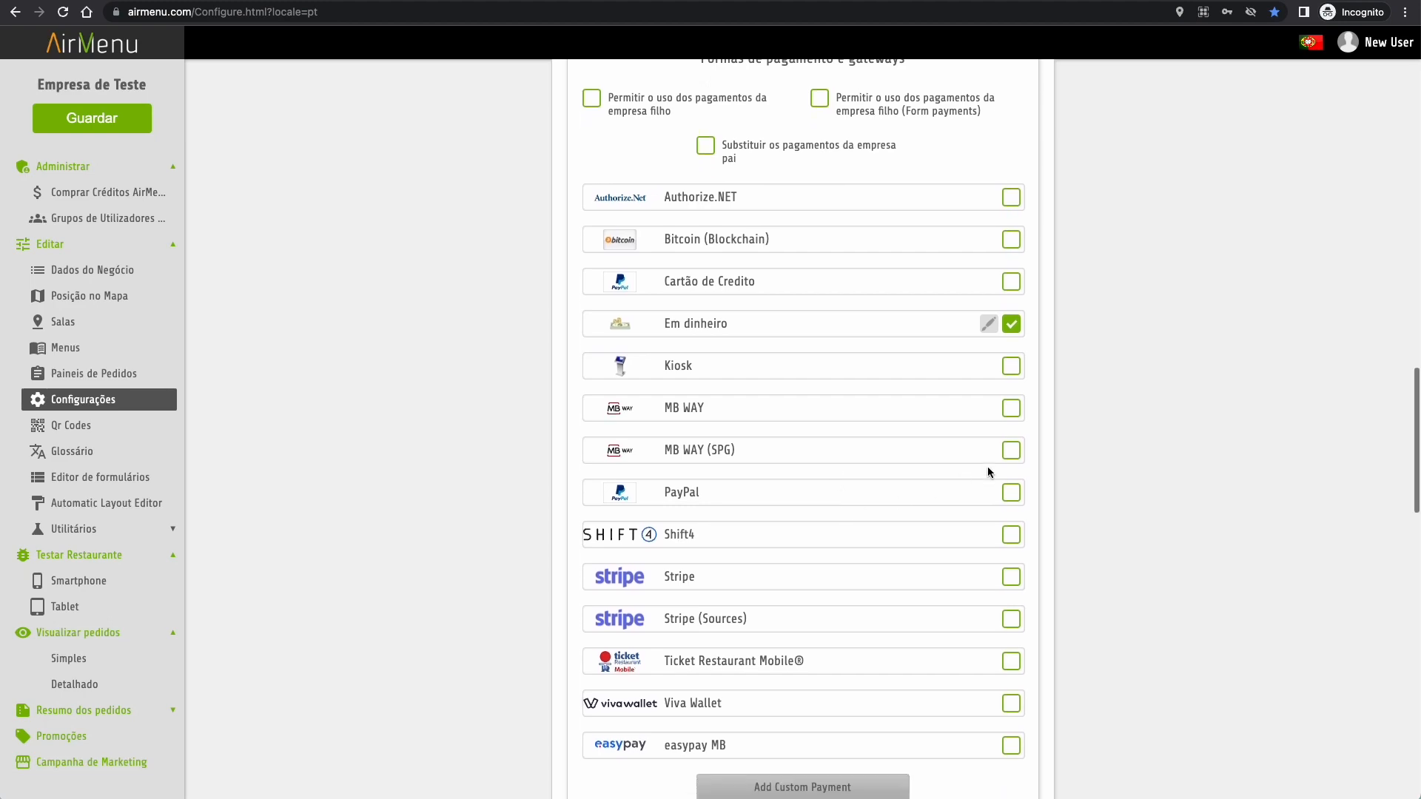
click(1011, 451)
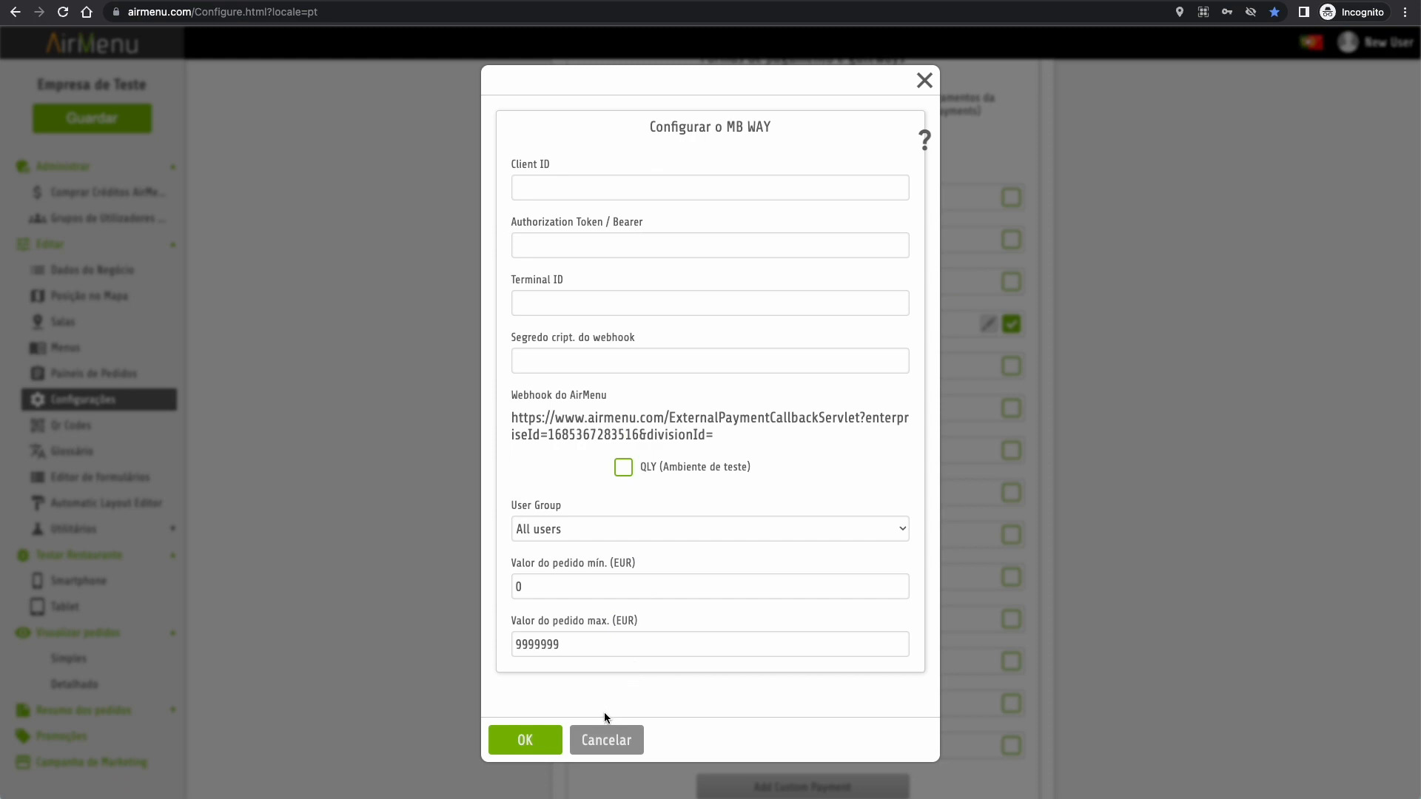
click(660, 531)
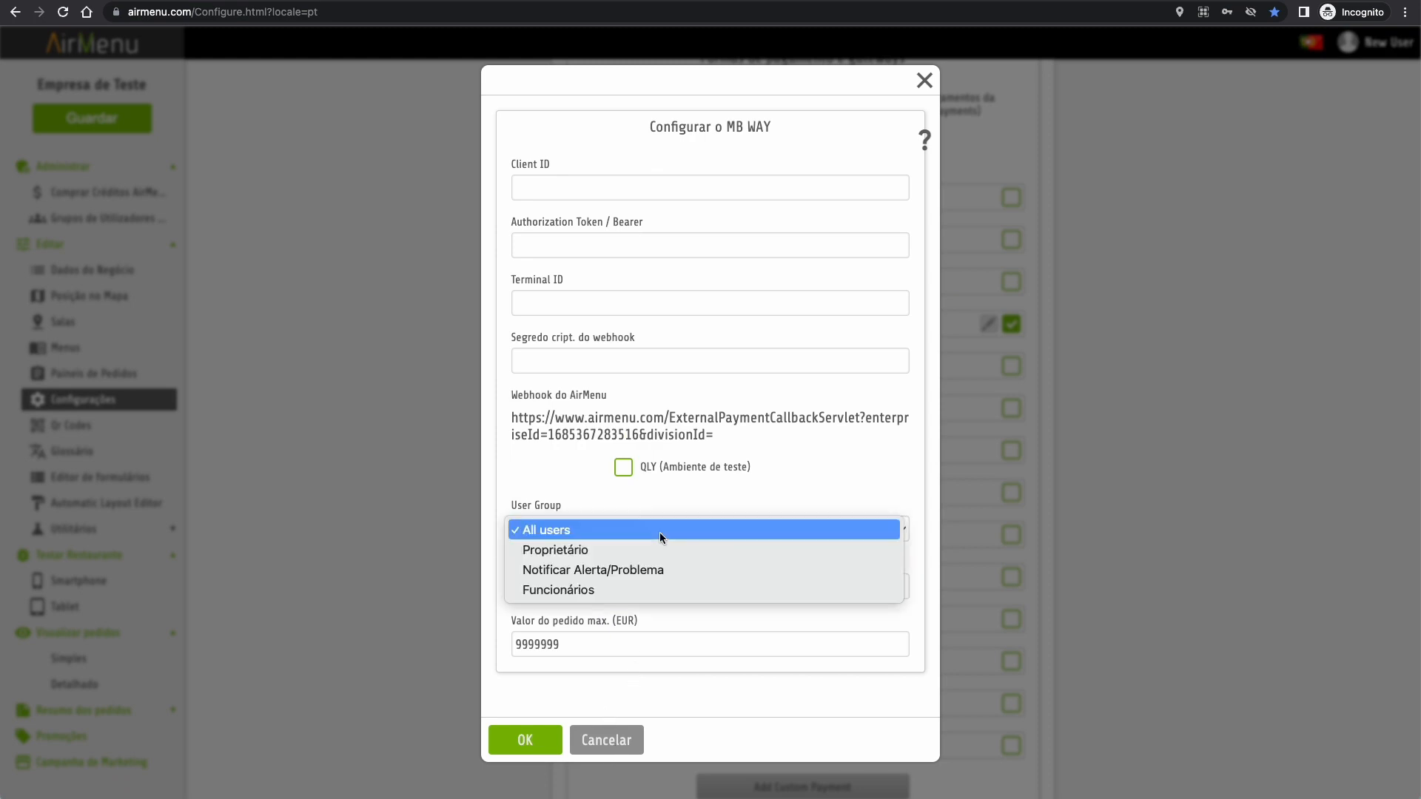
click(659, 532)
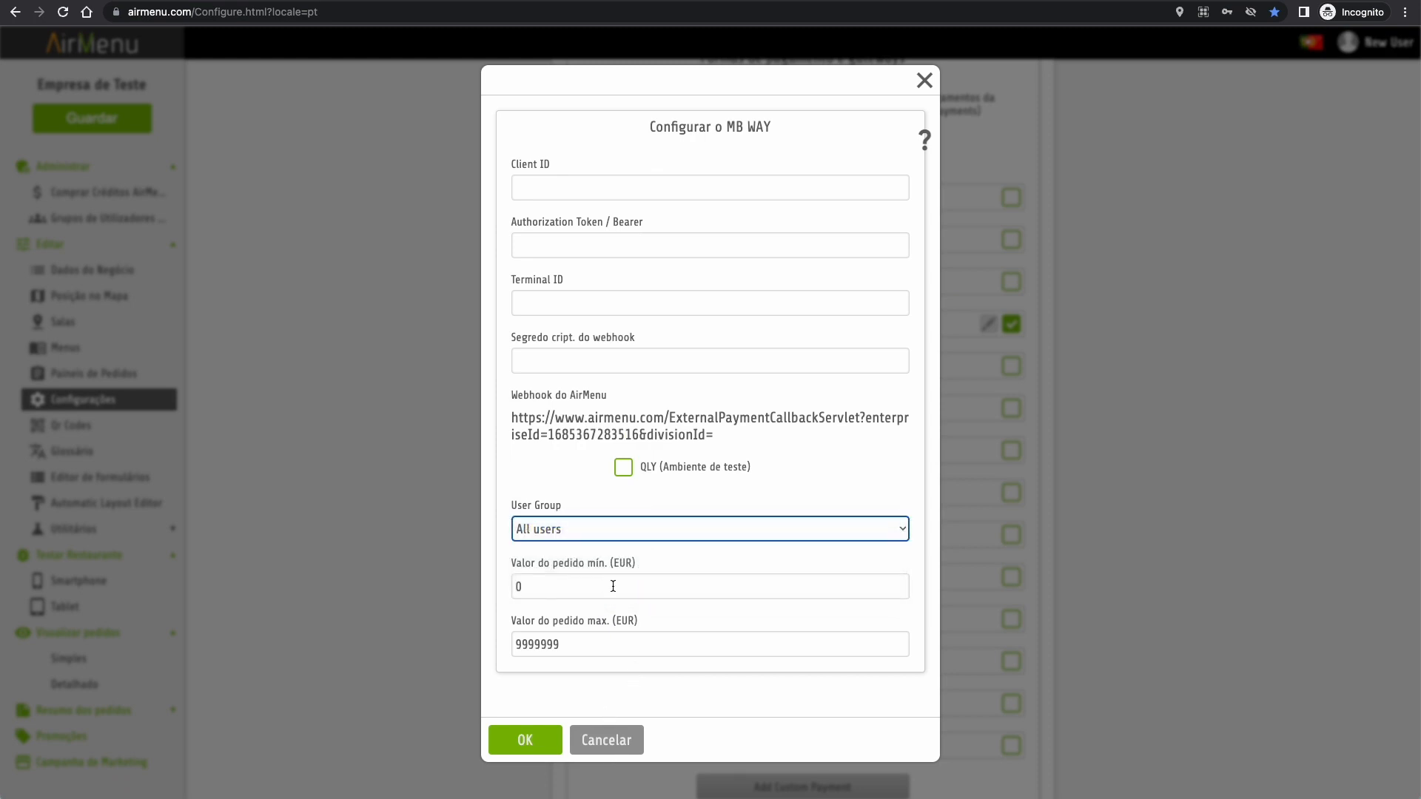
click(608, 743)
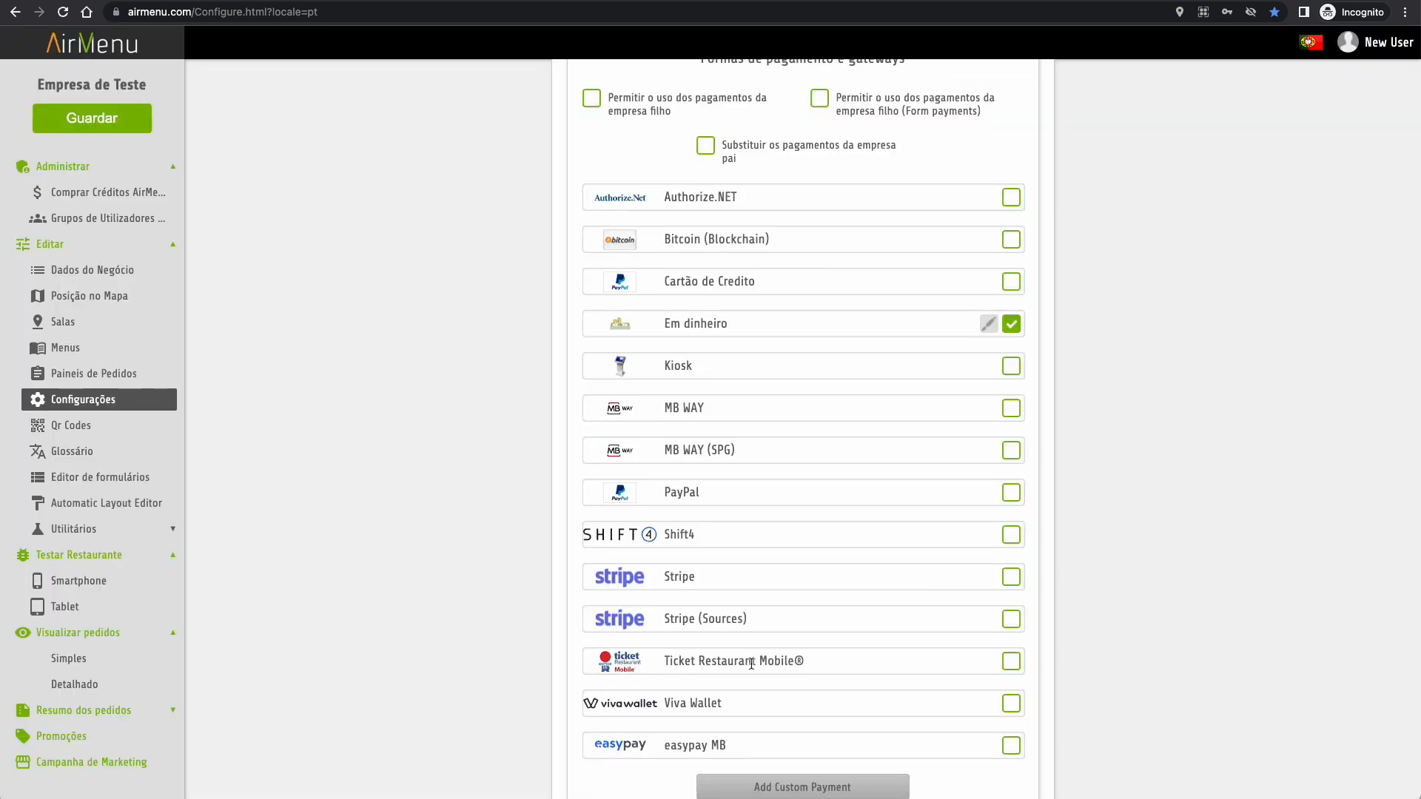
- Scroll through Configurações down to Idioma do Menu, then go to the Qr Codes page
scroll(760, 662, down, 2)
scroll(761, 662, down, 3)
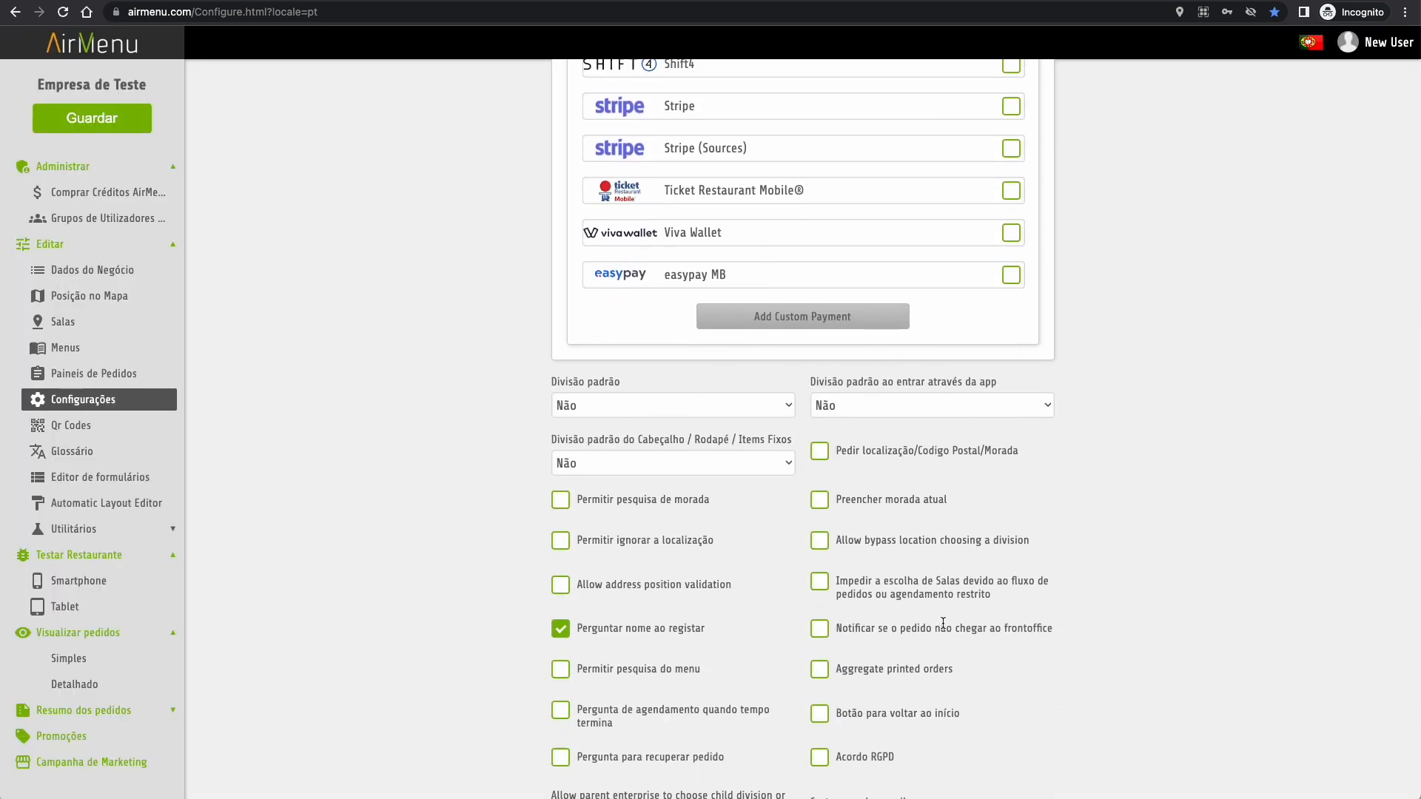
scroll(943, 562, down, 2)
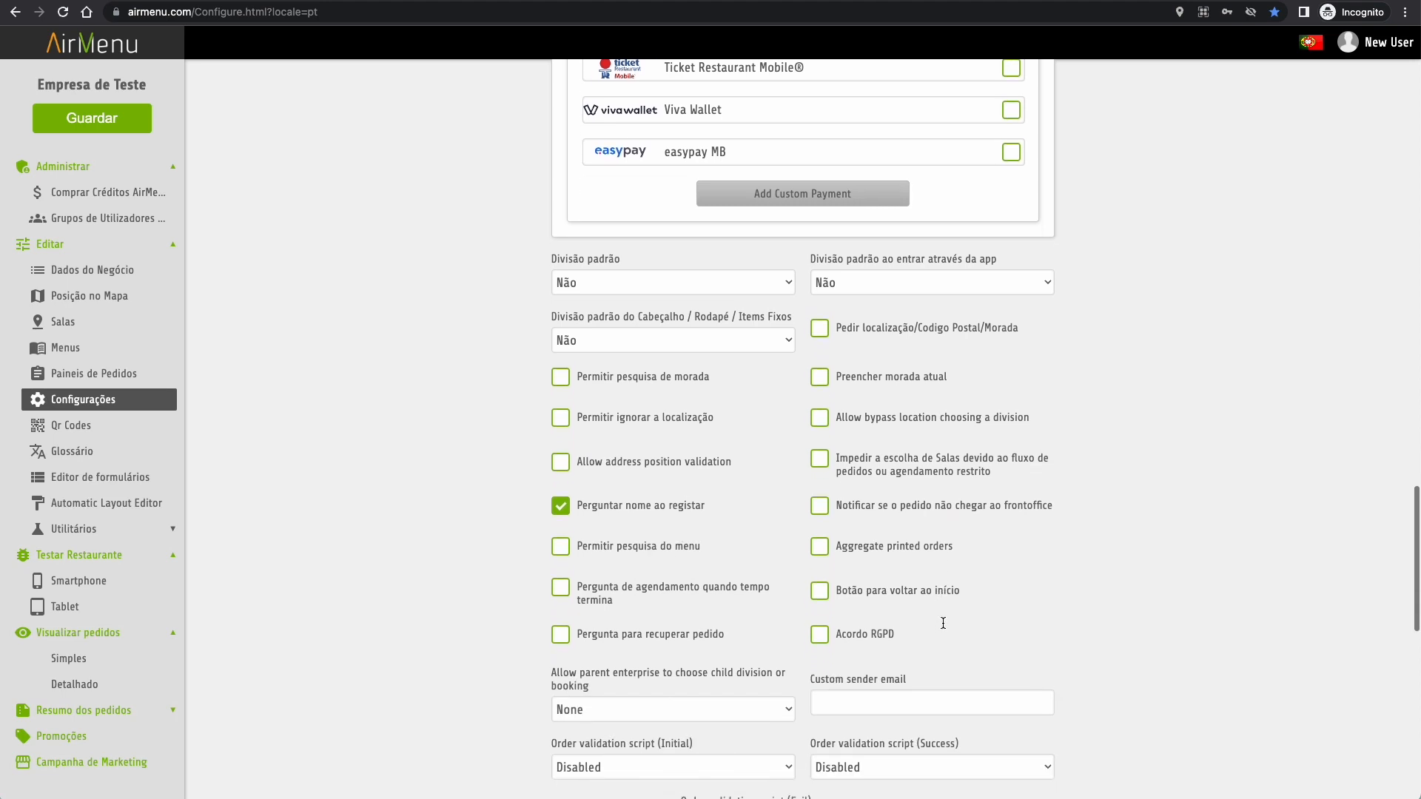
scroll(943, 623, down, 1)
scroll(943, 624, down, 5)
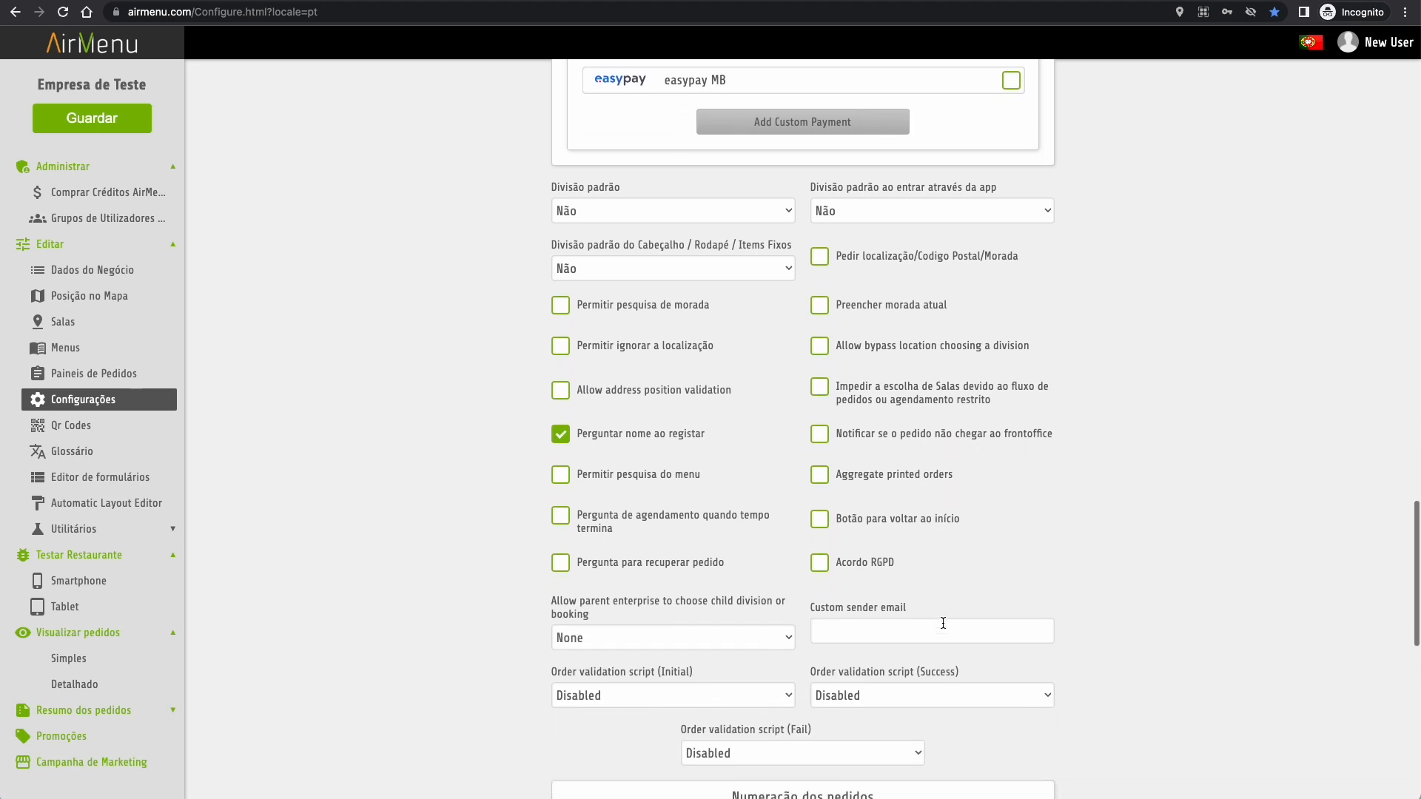
scroll(943, 624, down, 4)
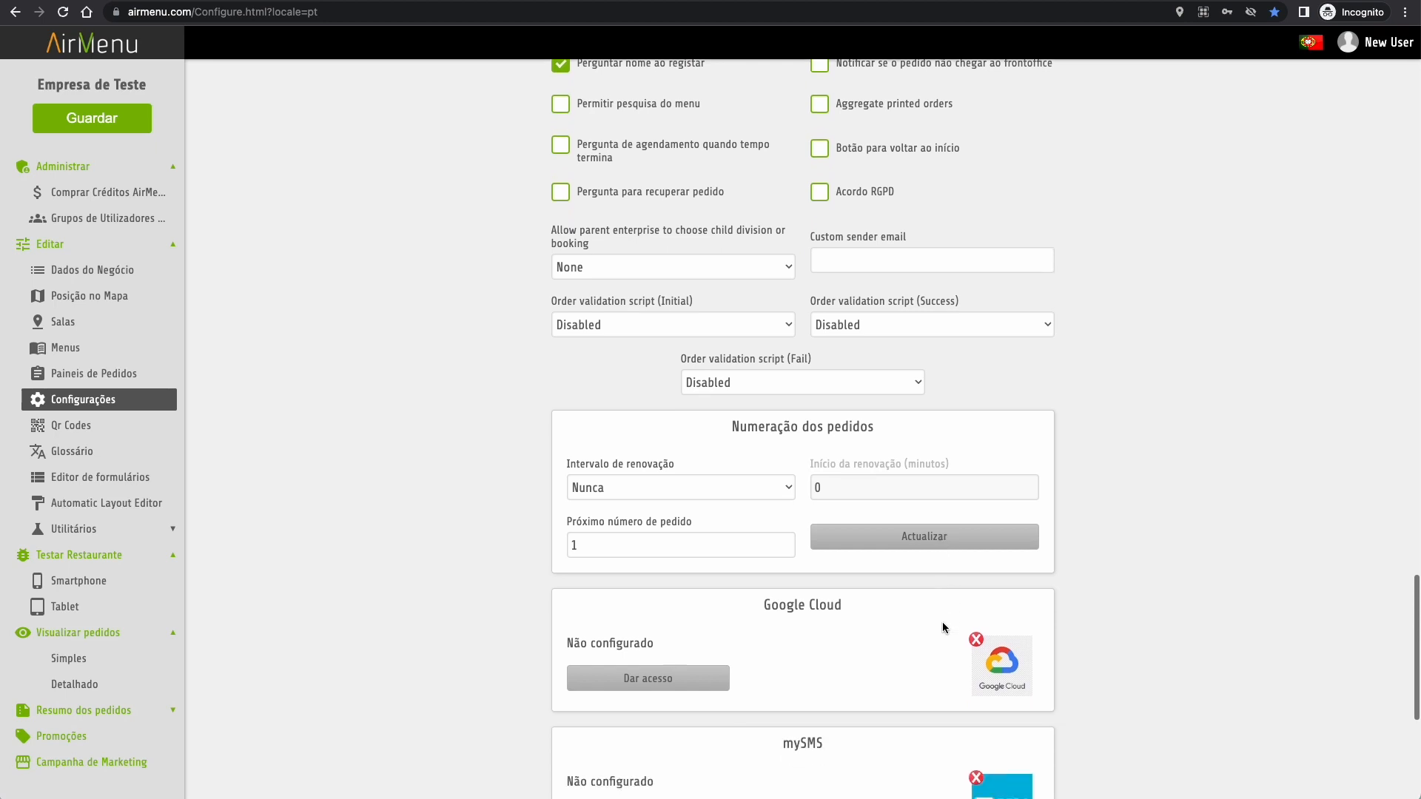
scroll(943, 628, down, 3)
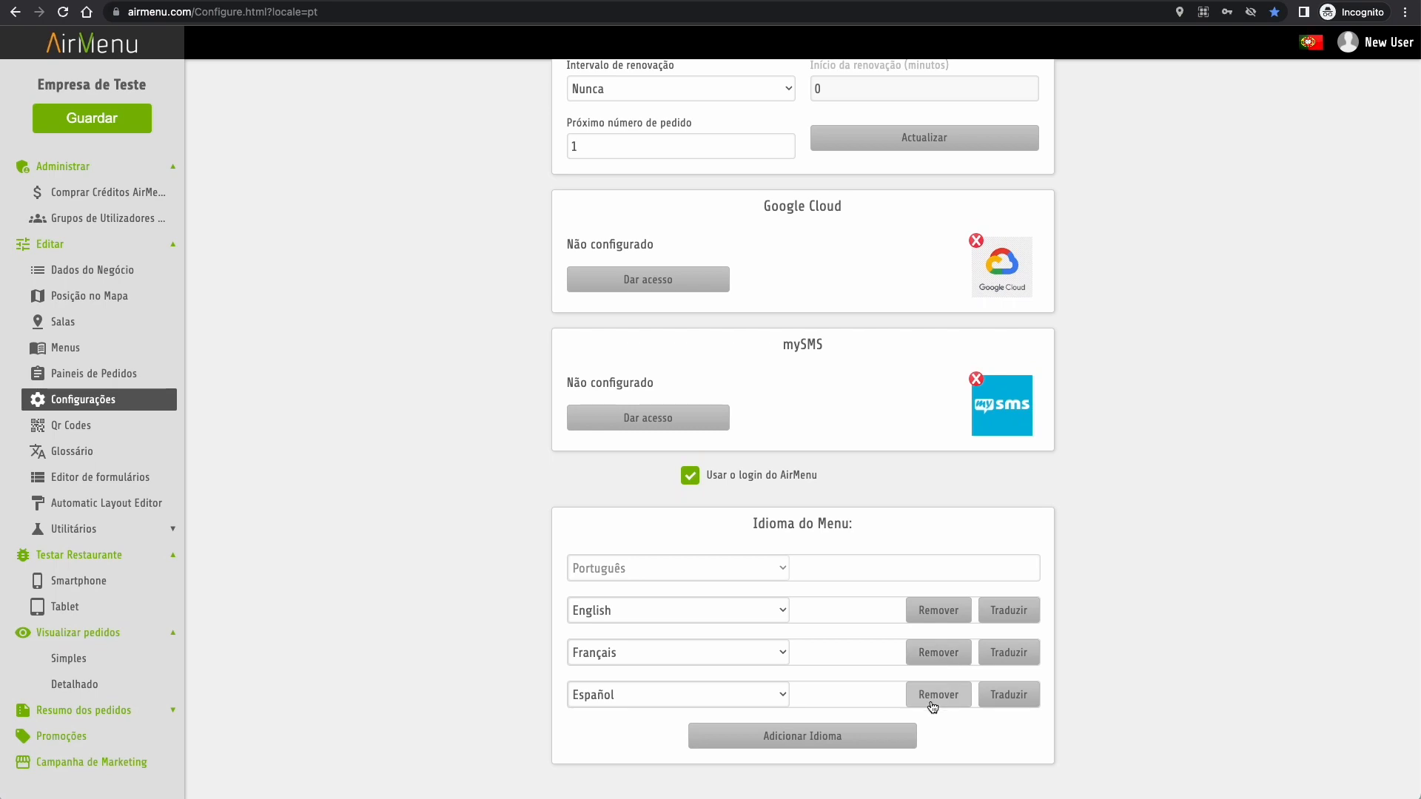
scroll(734, 628, up, 20)
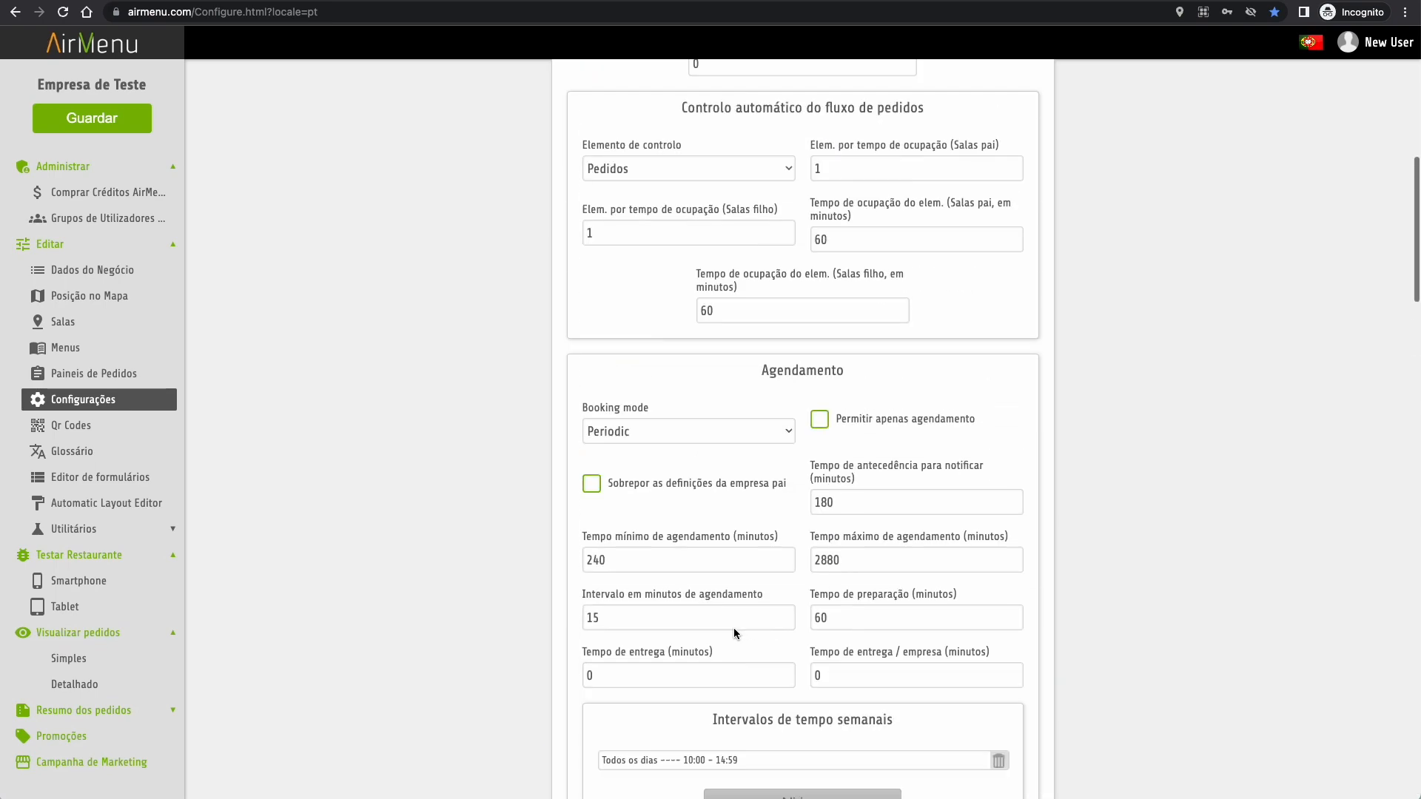
click(78, 427)
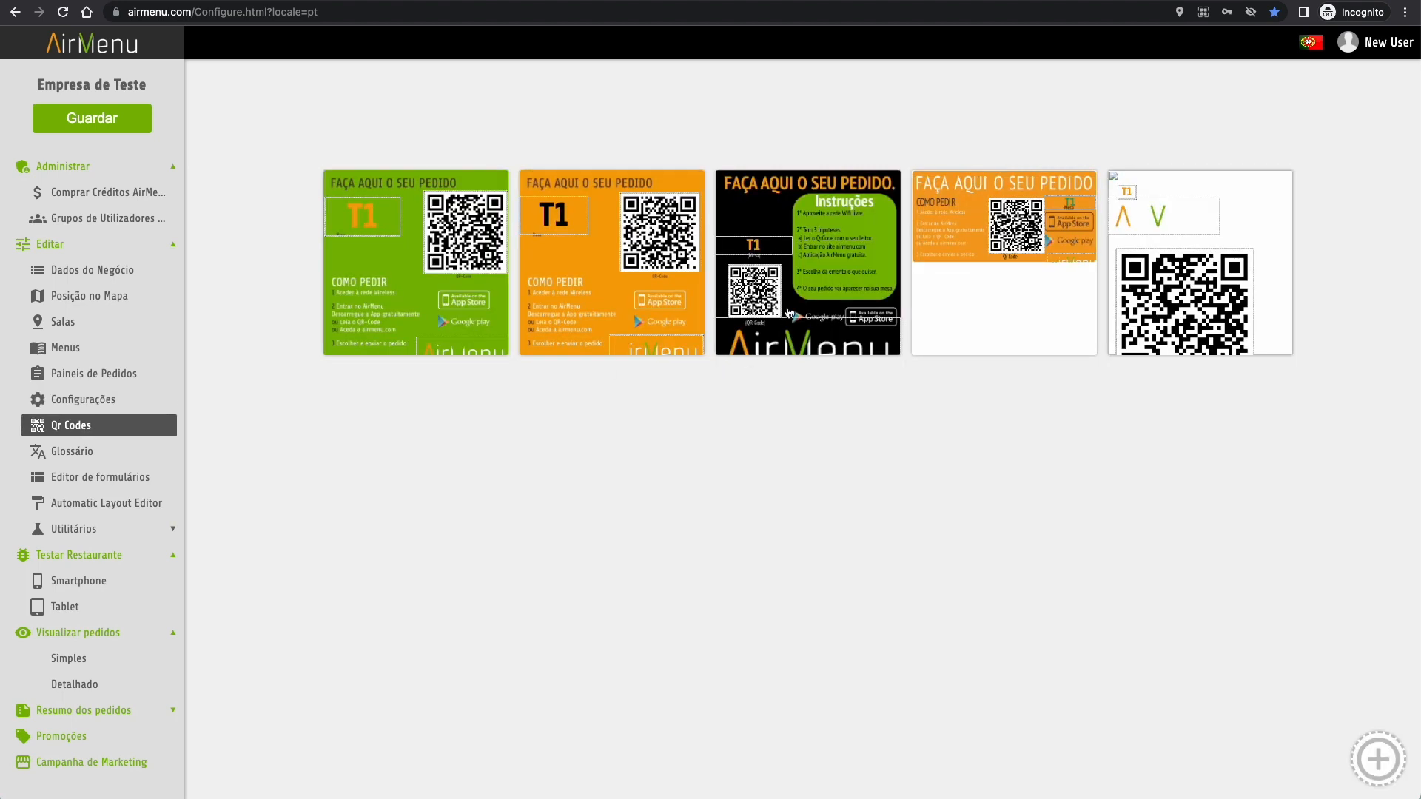
- Print table QR labels from the black QR template
click(789, 312)
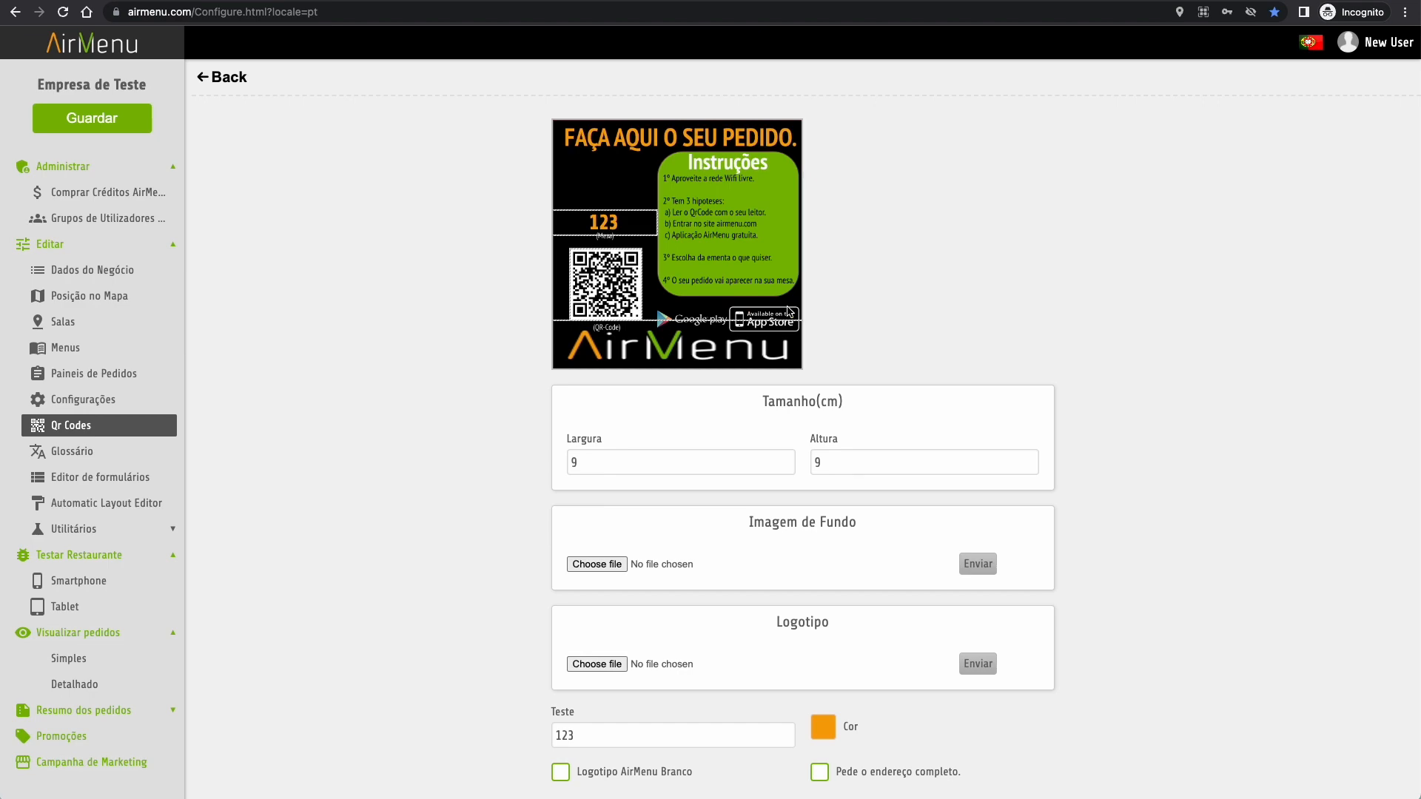
scroll(789, 312, down, 3)
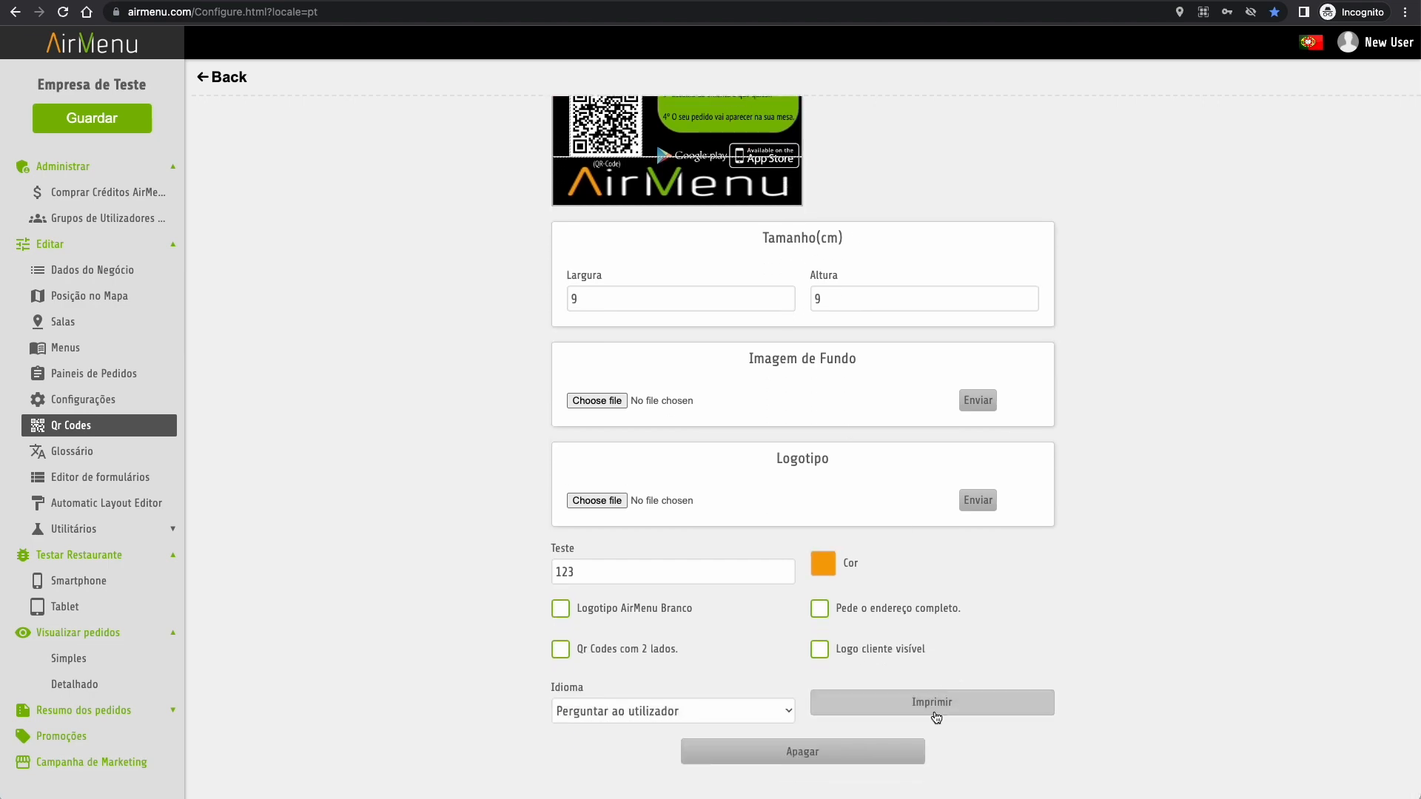
click(934, 707)
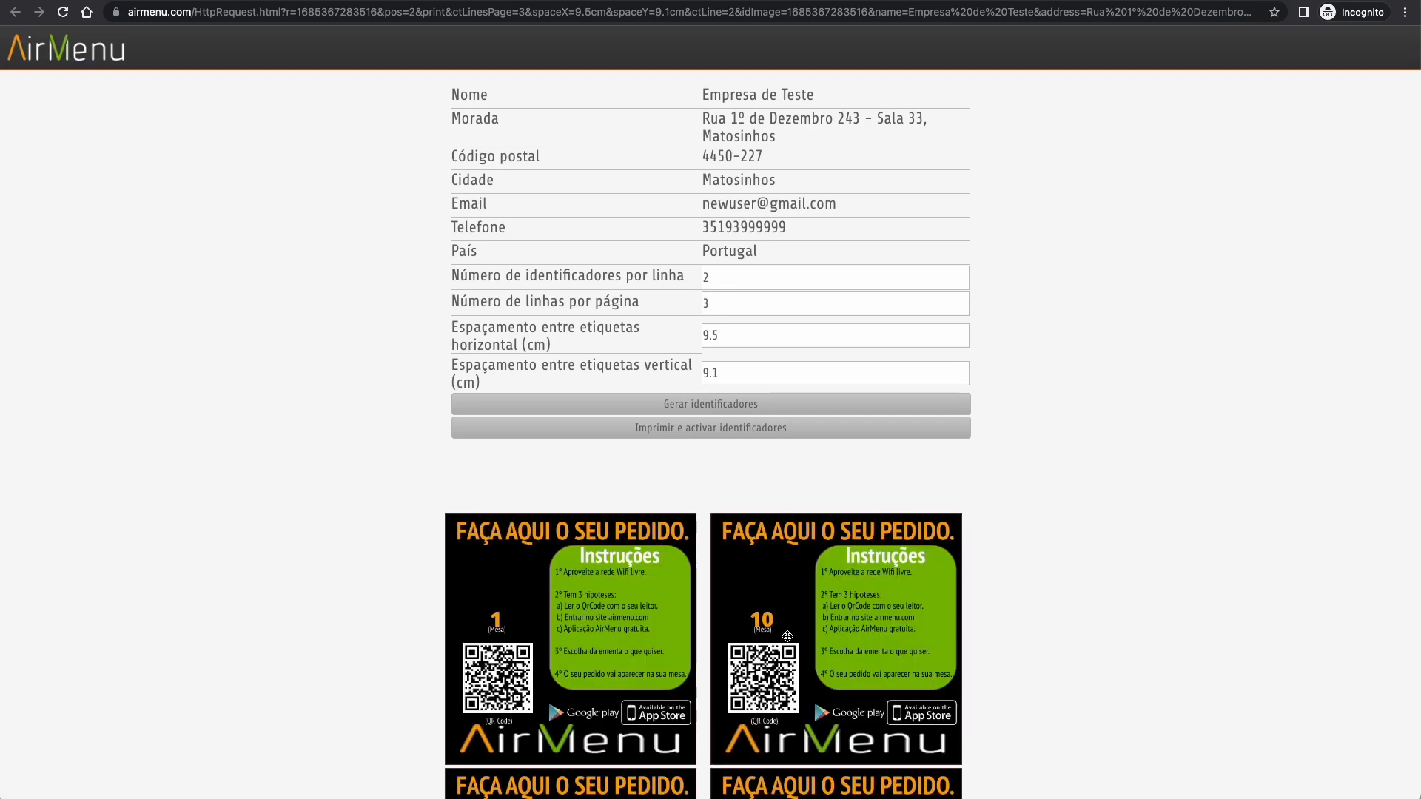
- Review the printable label sheet, then return to the Configure tab and open Glossário
scroll(789, 670, down, 7)
scroll(789, 670, down, 10)
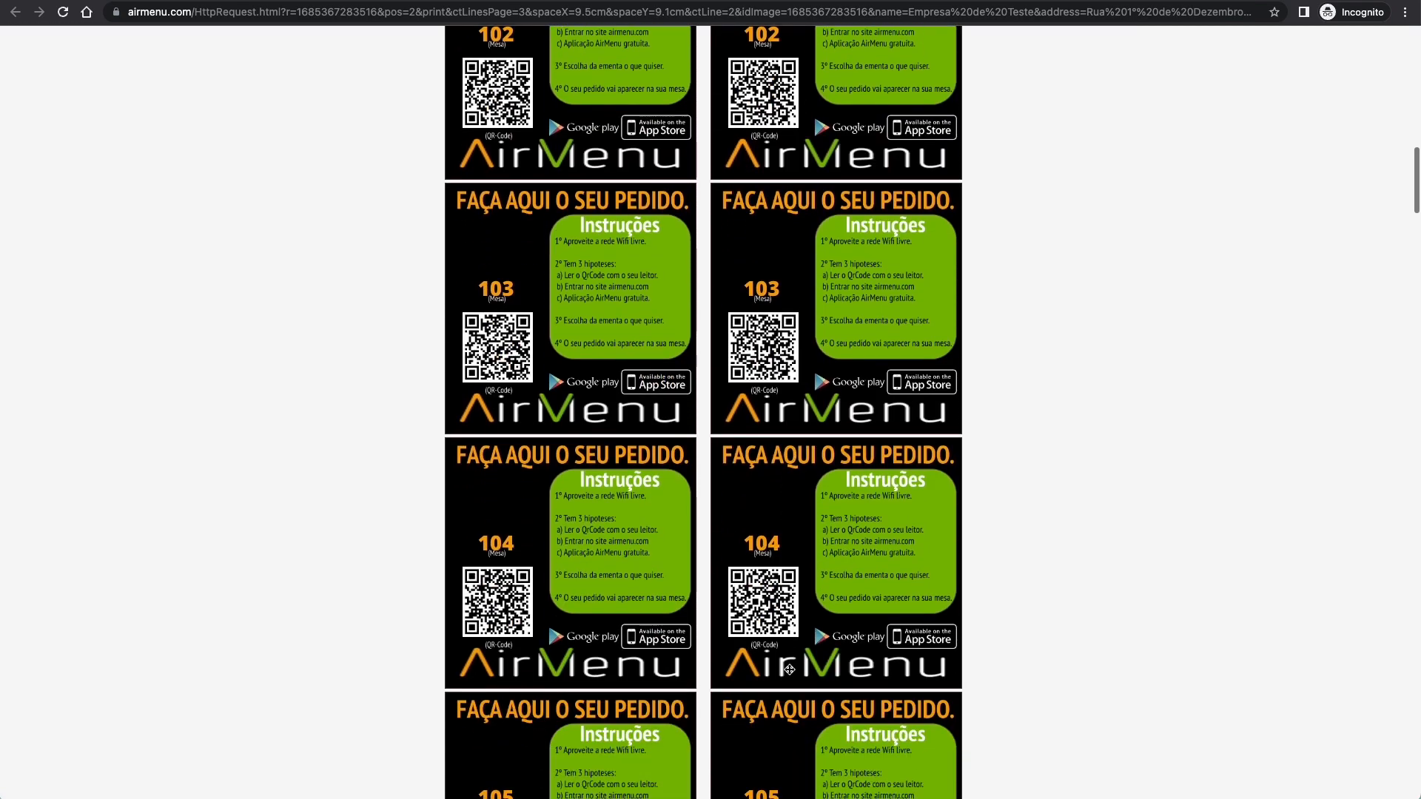
scroll(789, 669, up, 20)
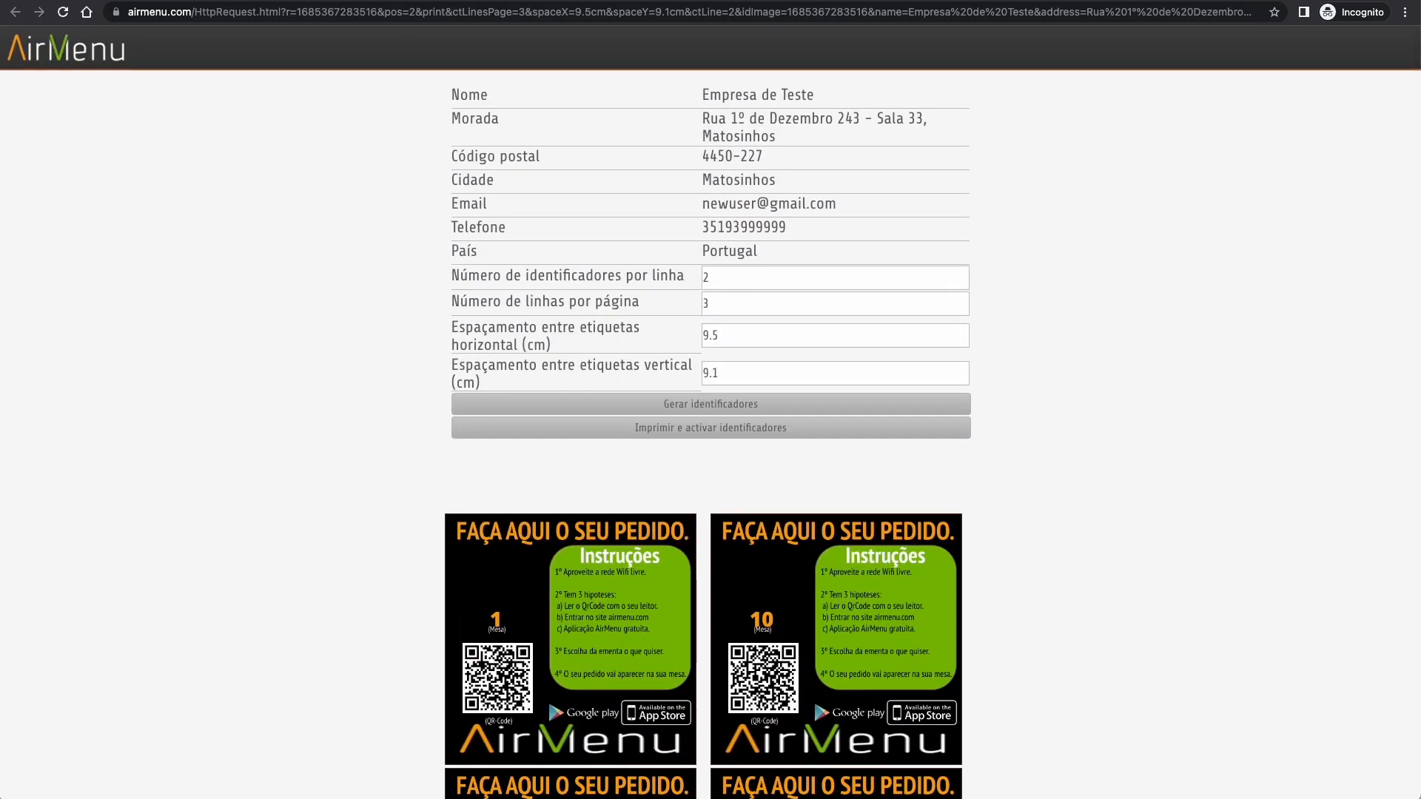
click(404, 1)
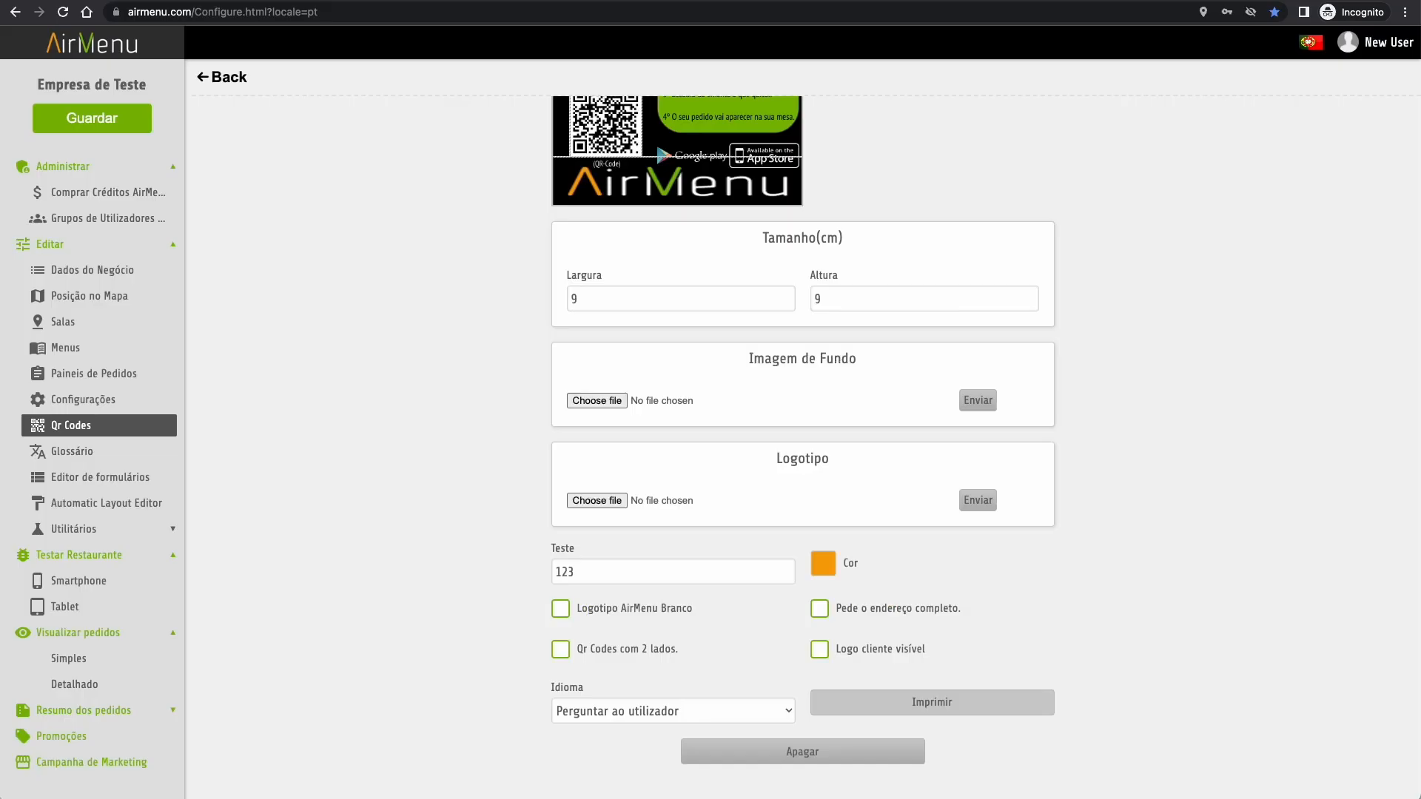
click(85, 451)
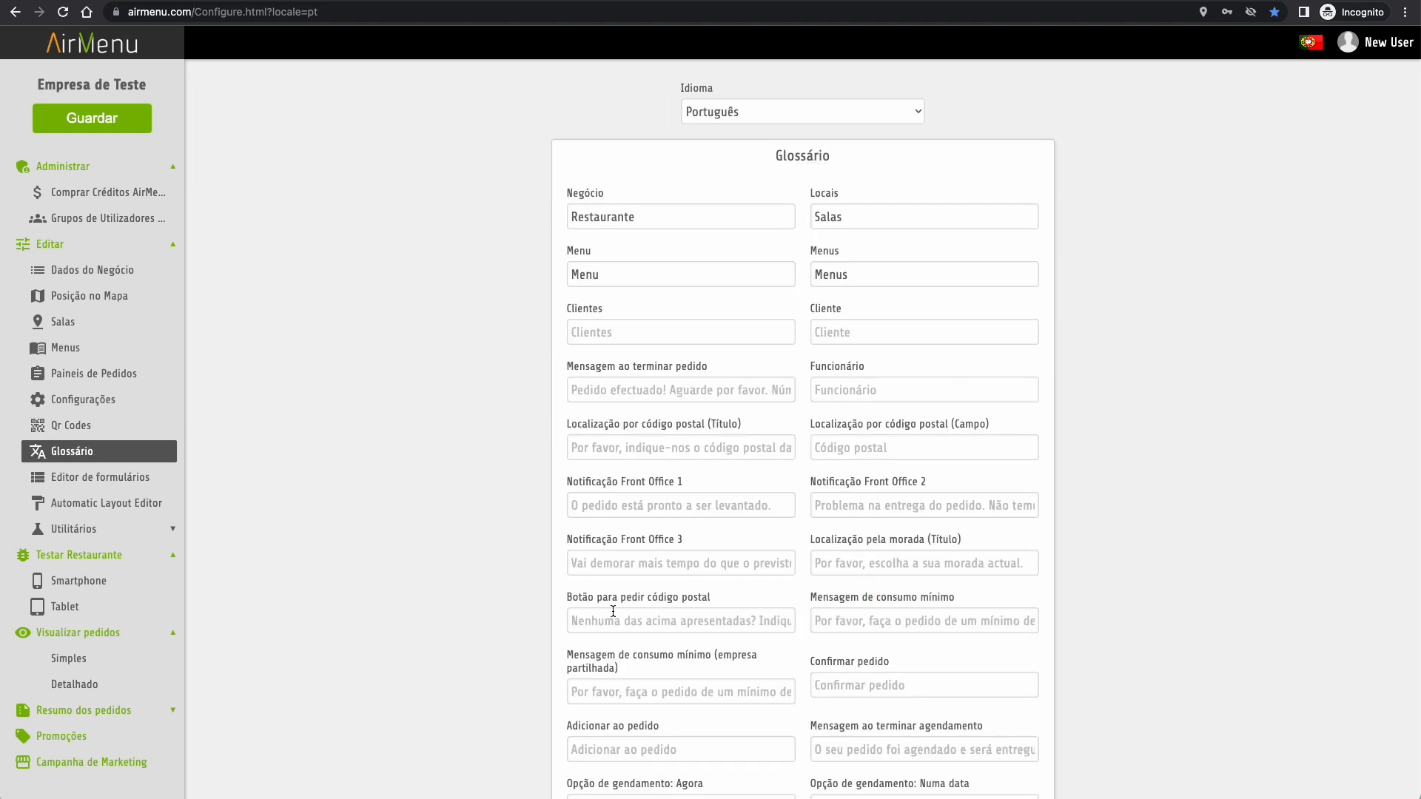
scroll(613, 612, down, 15)
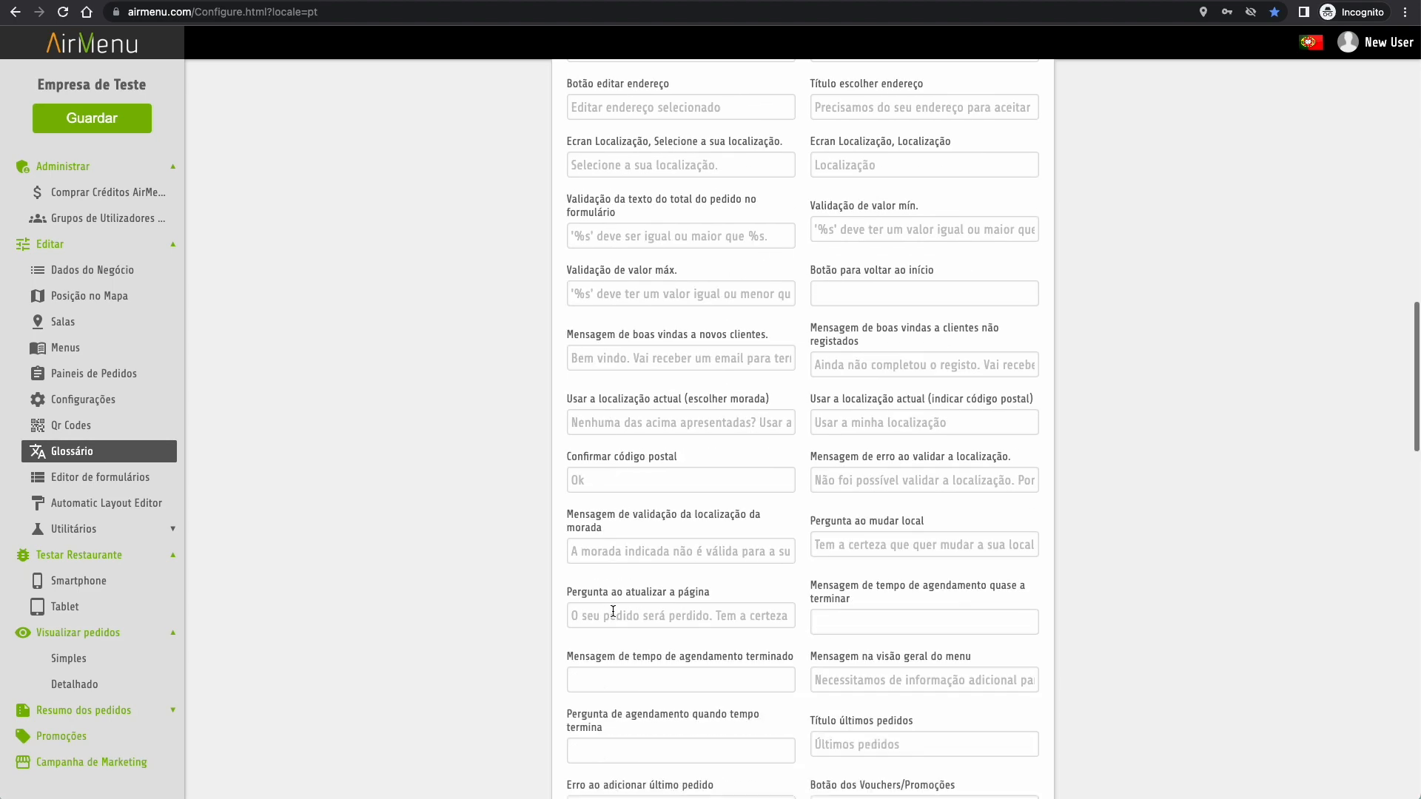
scroll(613, 612, down, 9)
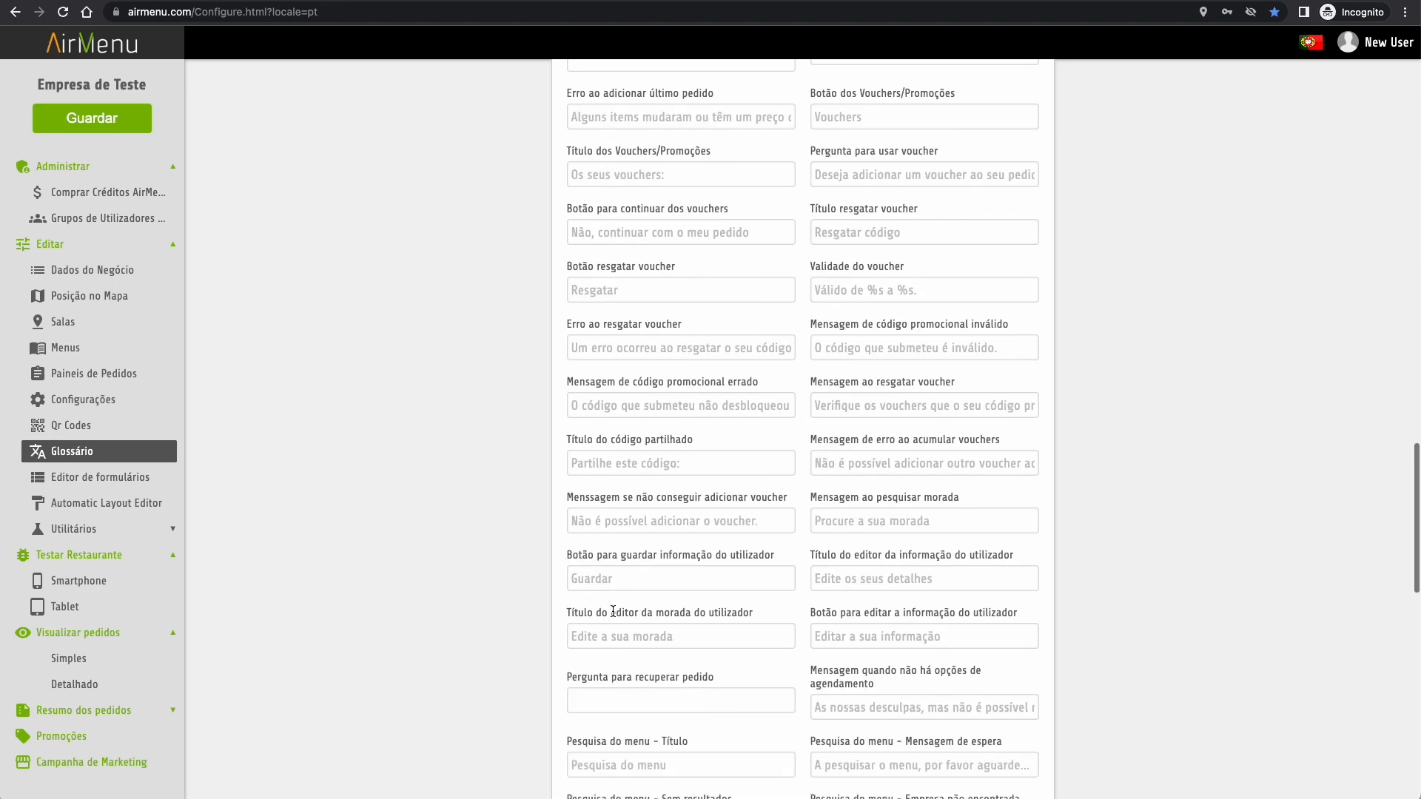
scroll(613, 611, down, 9)
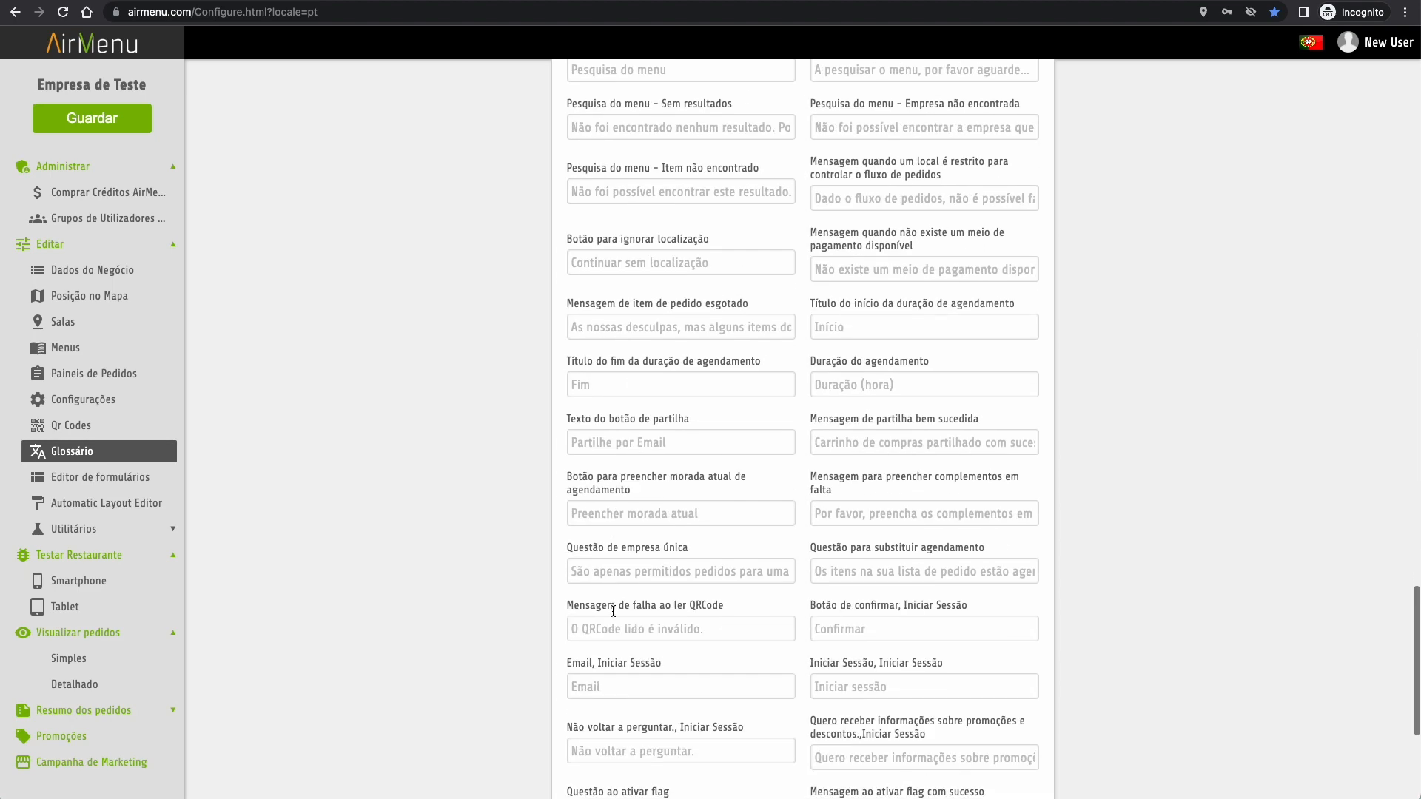
scroll(613, 611, up, 20)
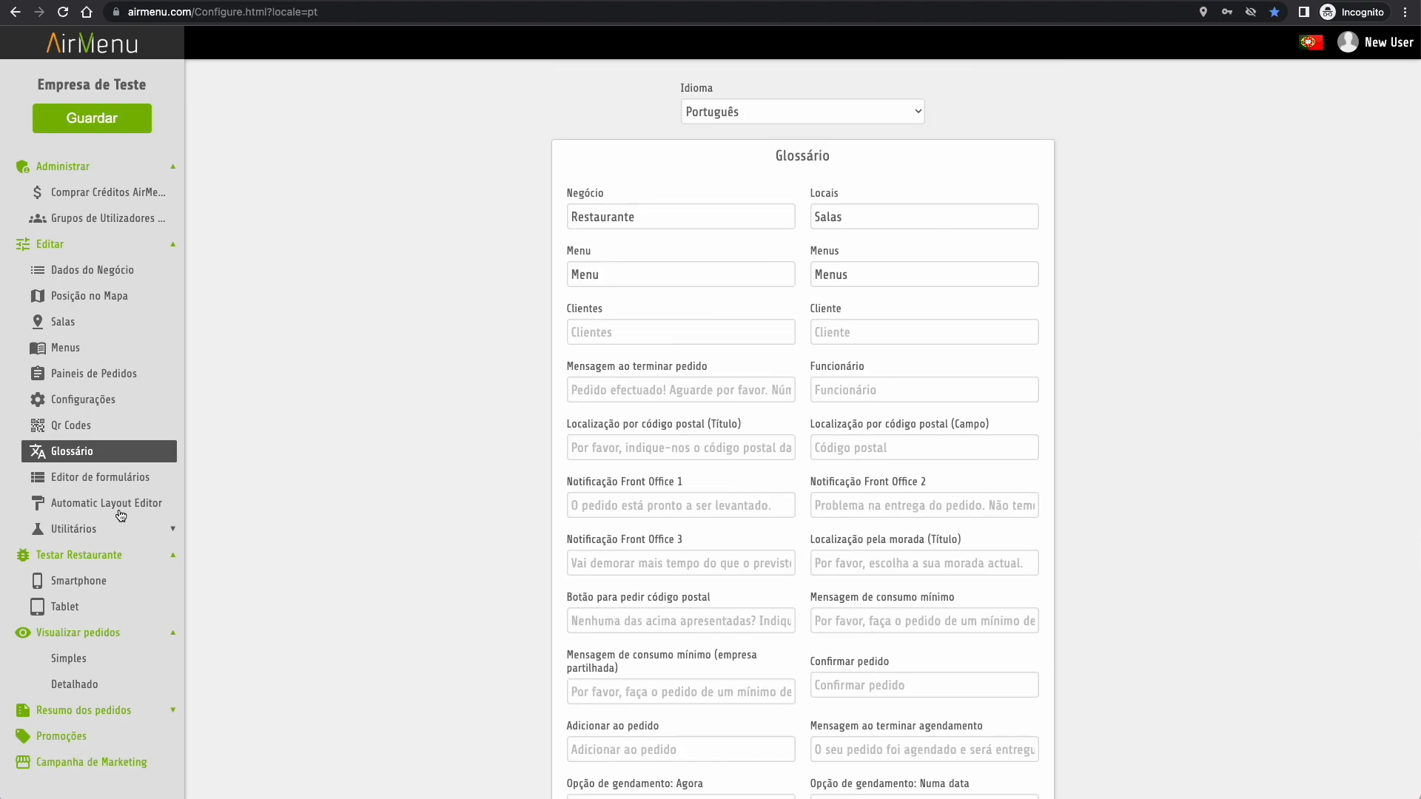
- Create an 'Observações' order form with a 'Numero de Contribuinte ( NIF)' field keyed nif
click(108, 479)
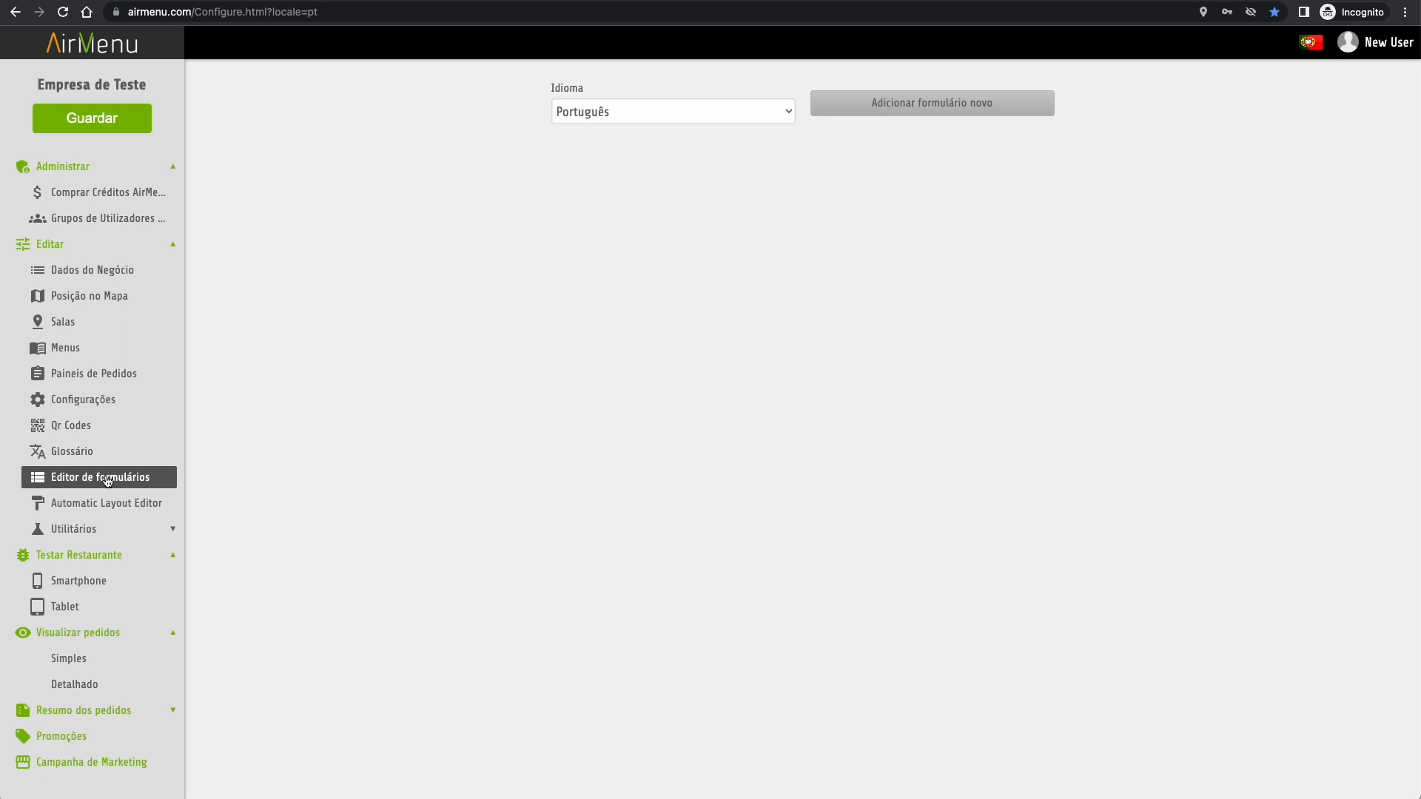
click(940, 105)
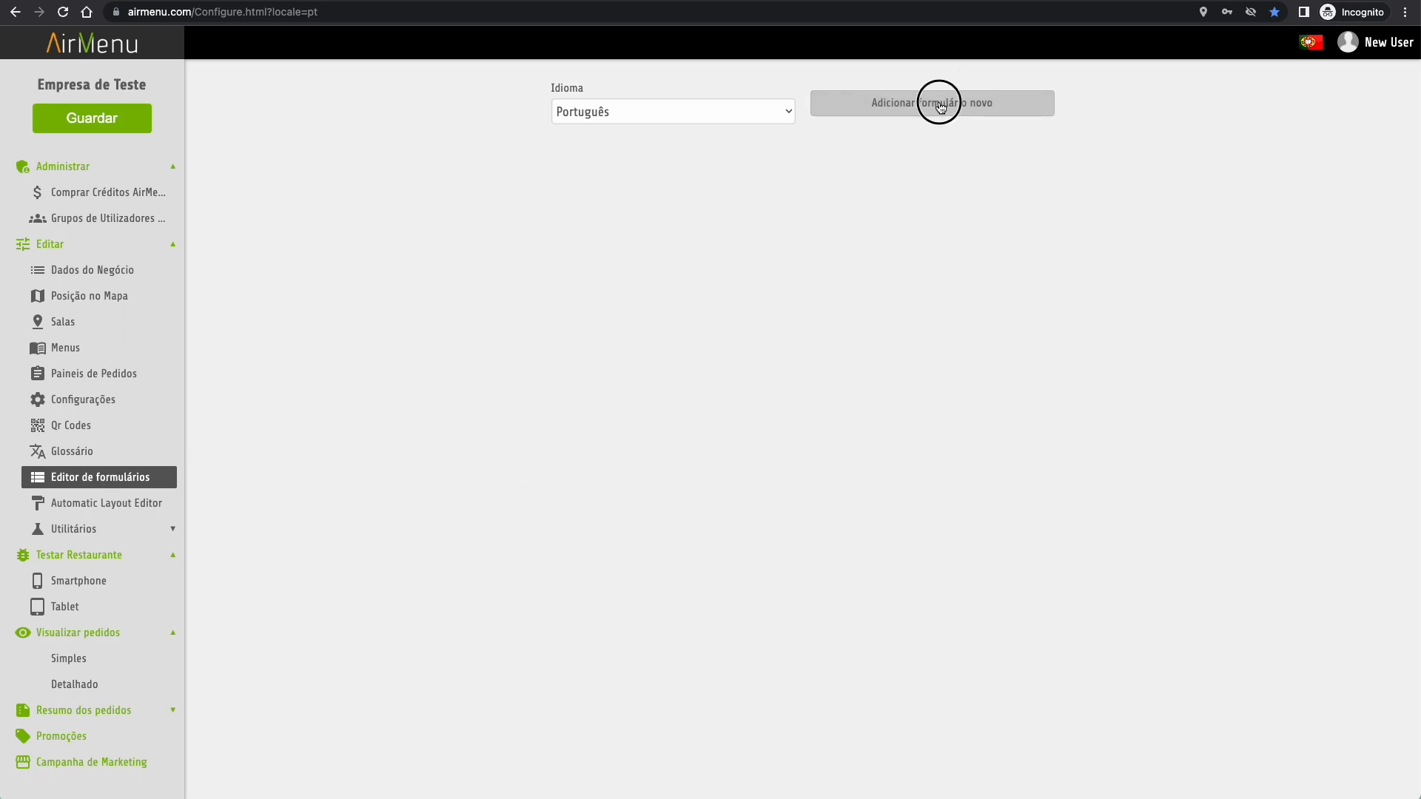
text(Observações)
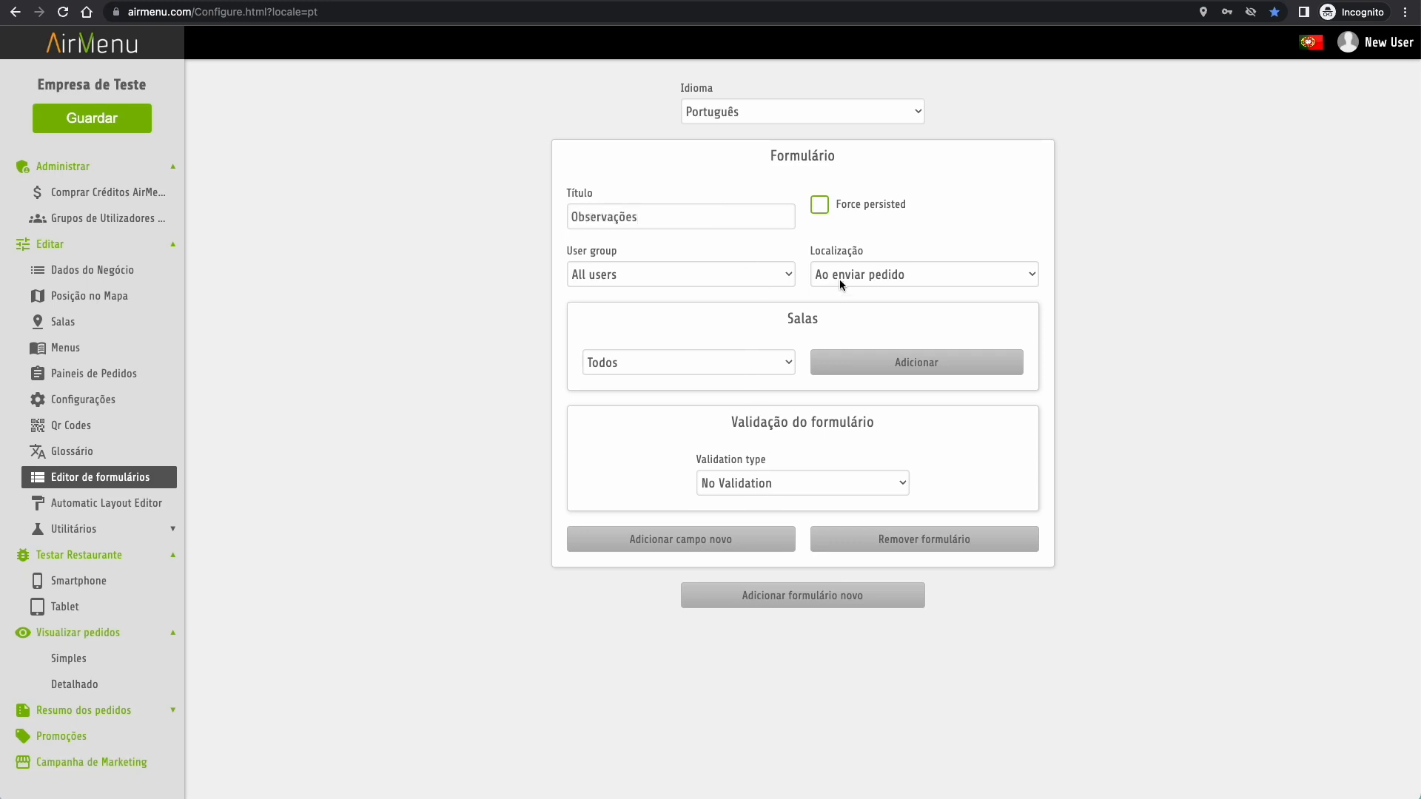
click(709, 541)
click(670, 604)
text(N)
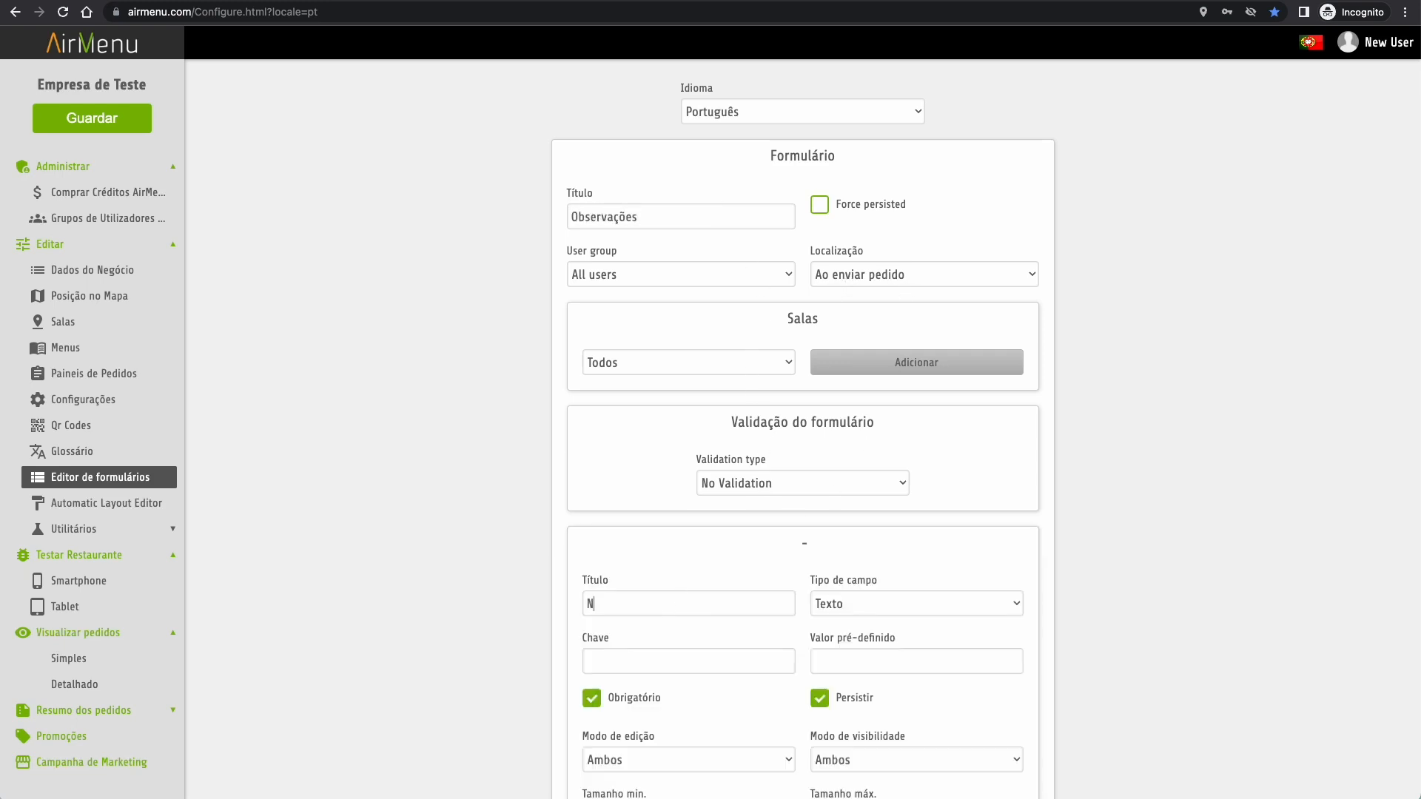
text(umero de Contribuinte ( NIF))
click(718, 672)
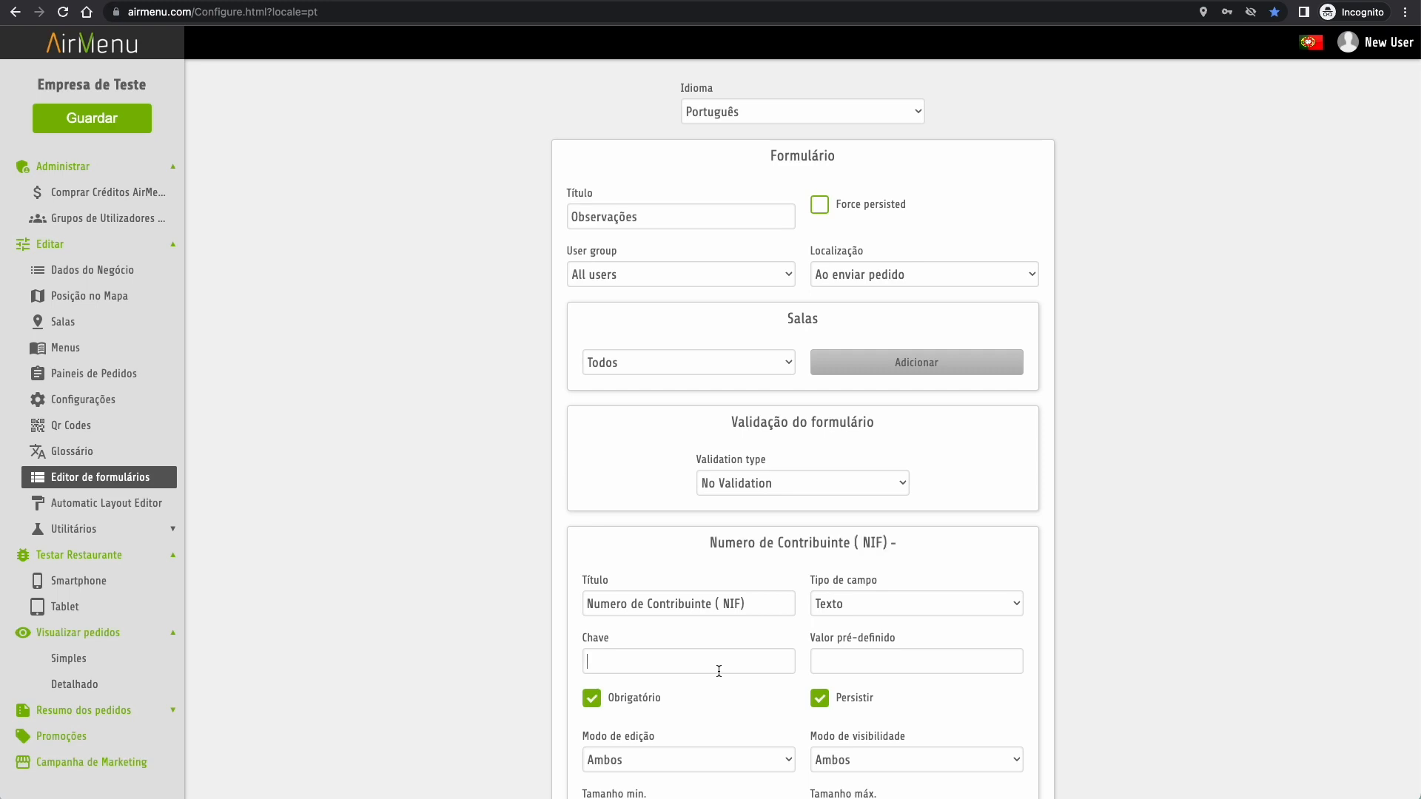
text(nif)
scroll(747, 689, down, 3)
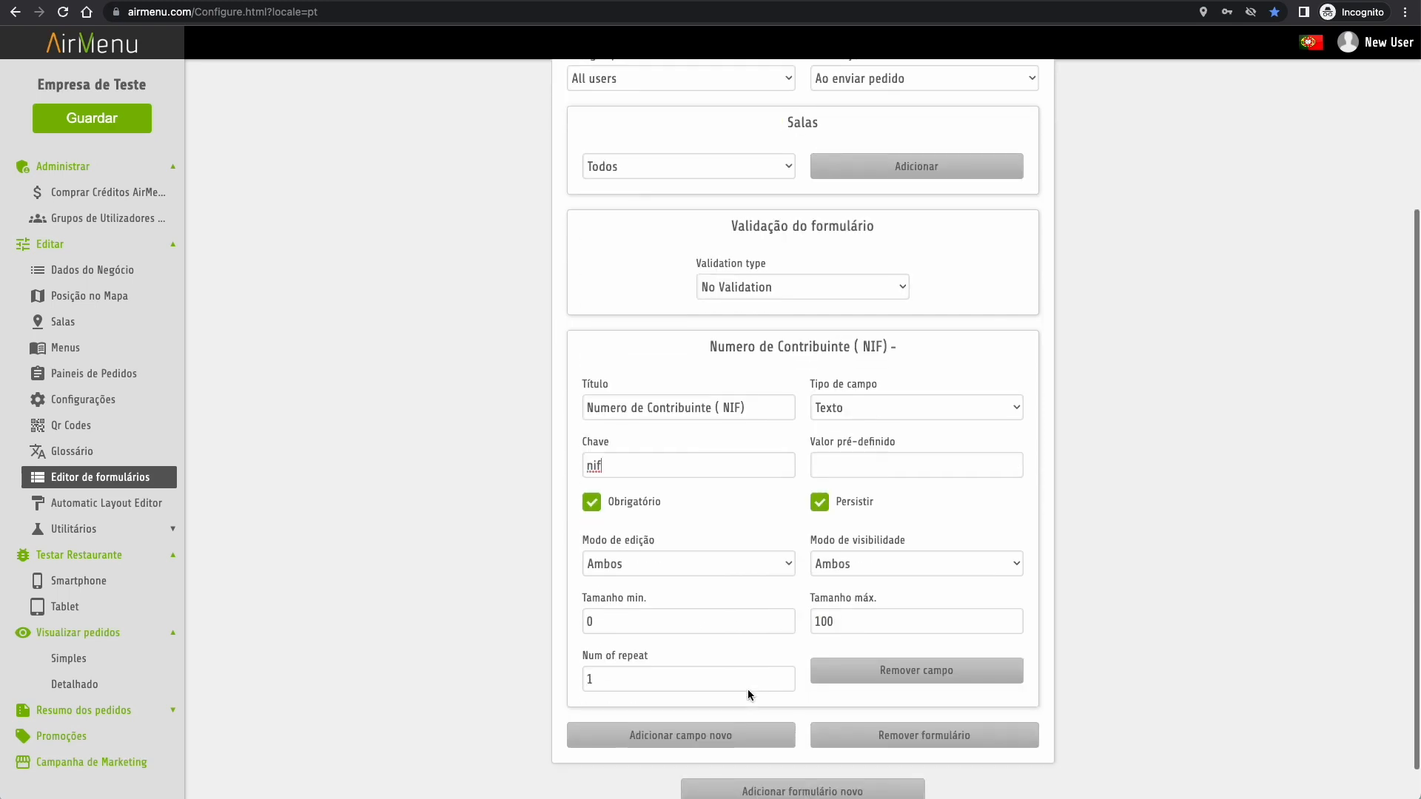
- Add a second field titled 'Alergias' with key 'alergias' below the NIF field
click(711, 736)
scroll(710, 735, down, 3)
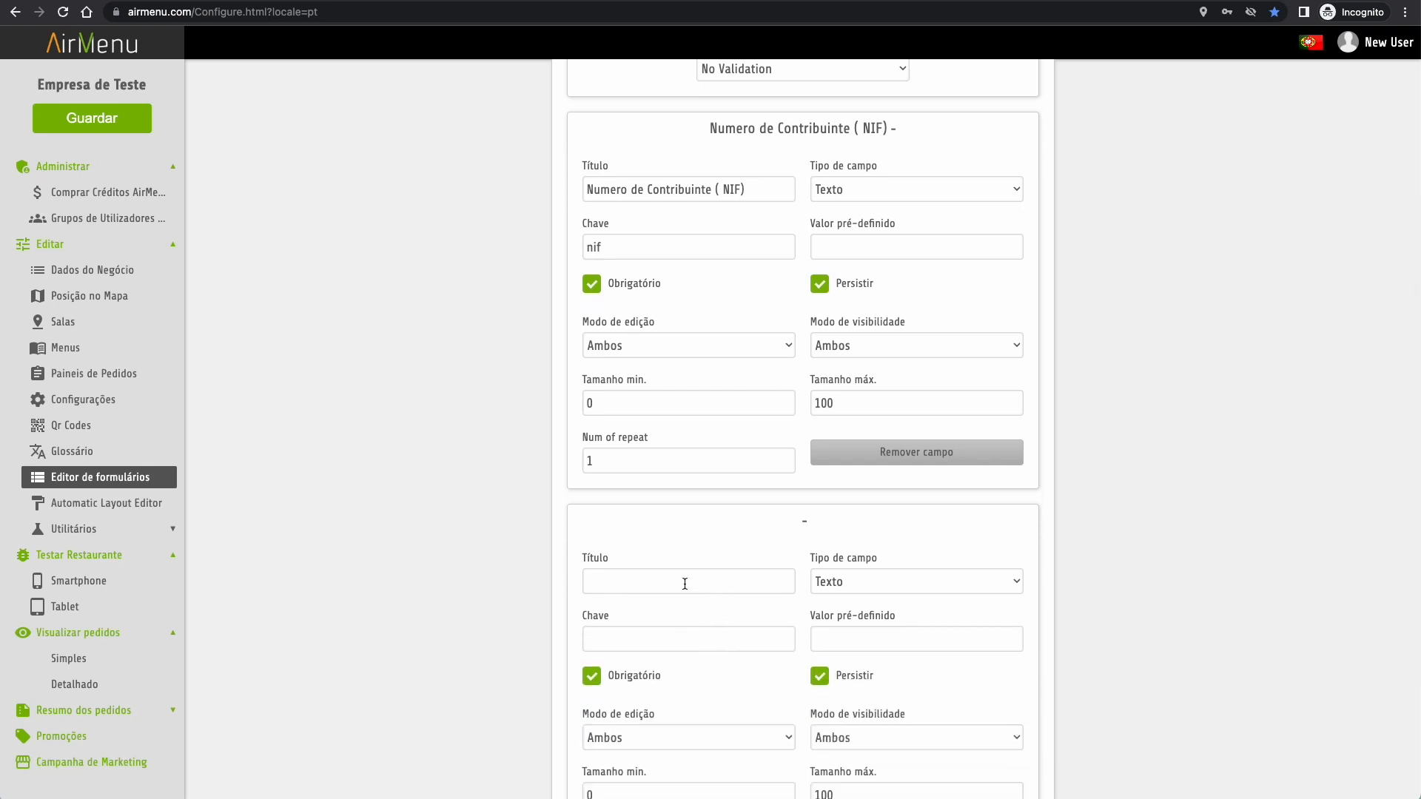
click(685, 584)
text(Alergias)
click(653, 639)
text(alergias)
scroll(756, 761, down, 3)
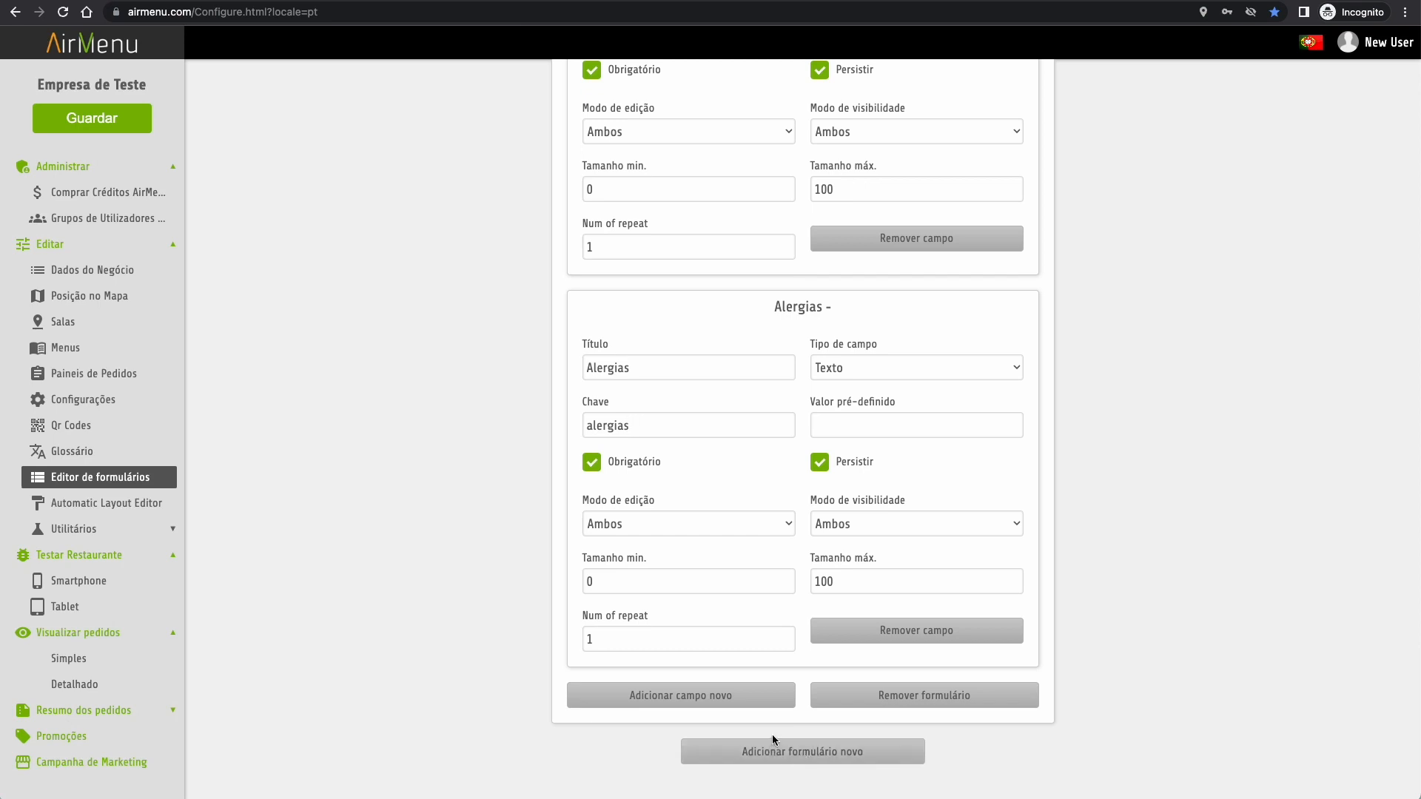
- Save the form and test-order Sumo de laranja natural in the smartphone preview through Confirmar pedido
click(104, 120)
click(78, 581)
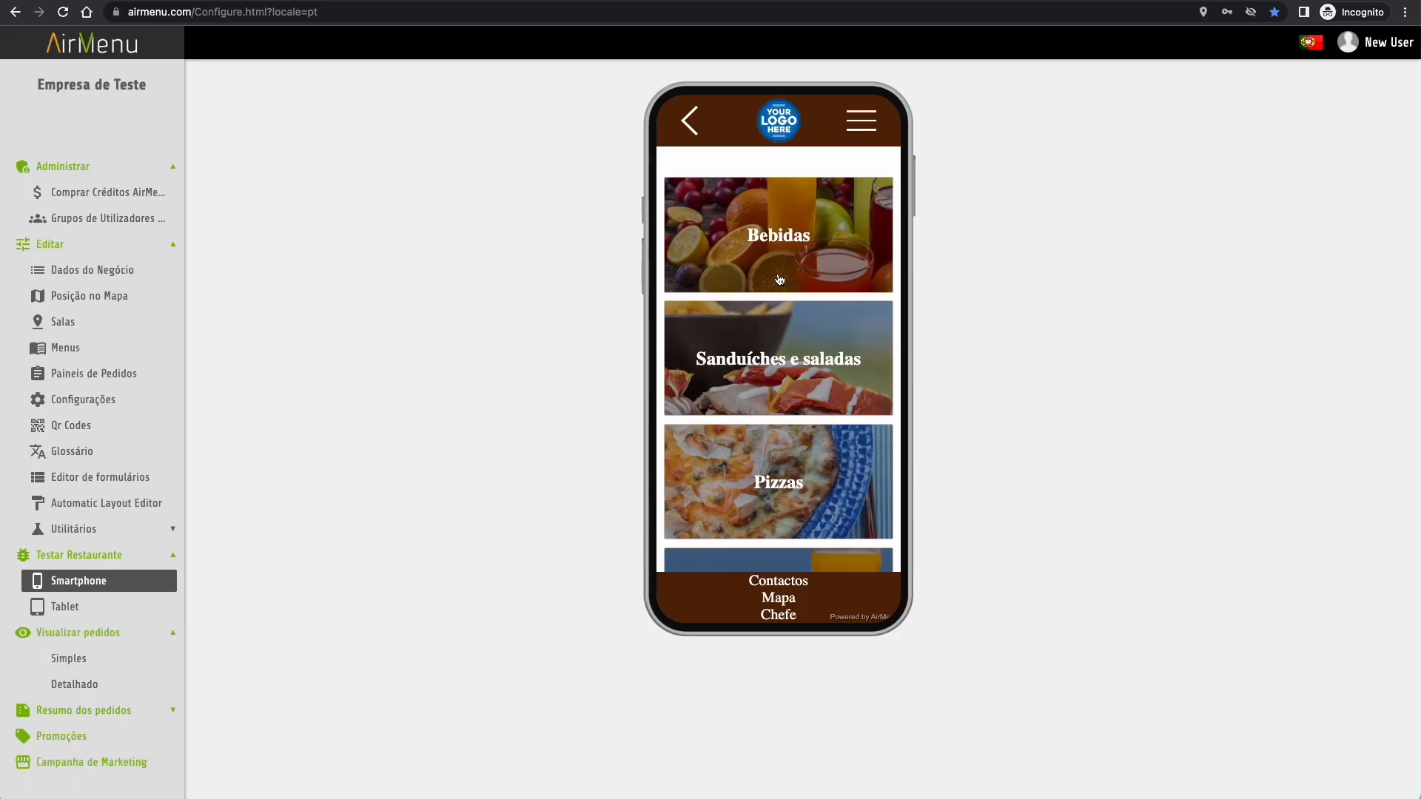
click(777, 240)
click(777, 244)
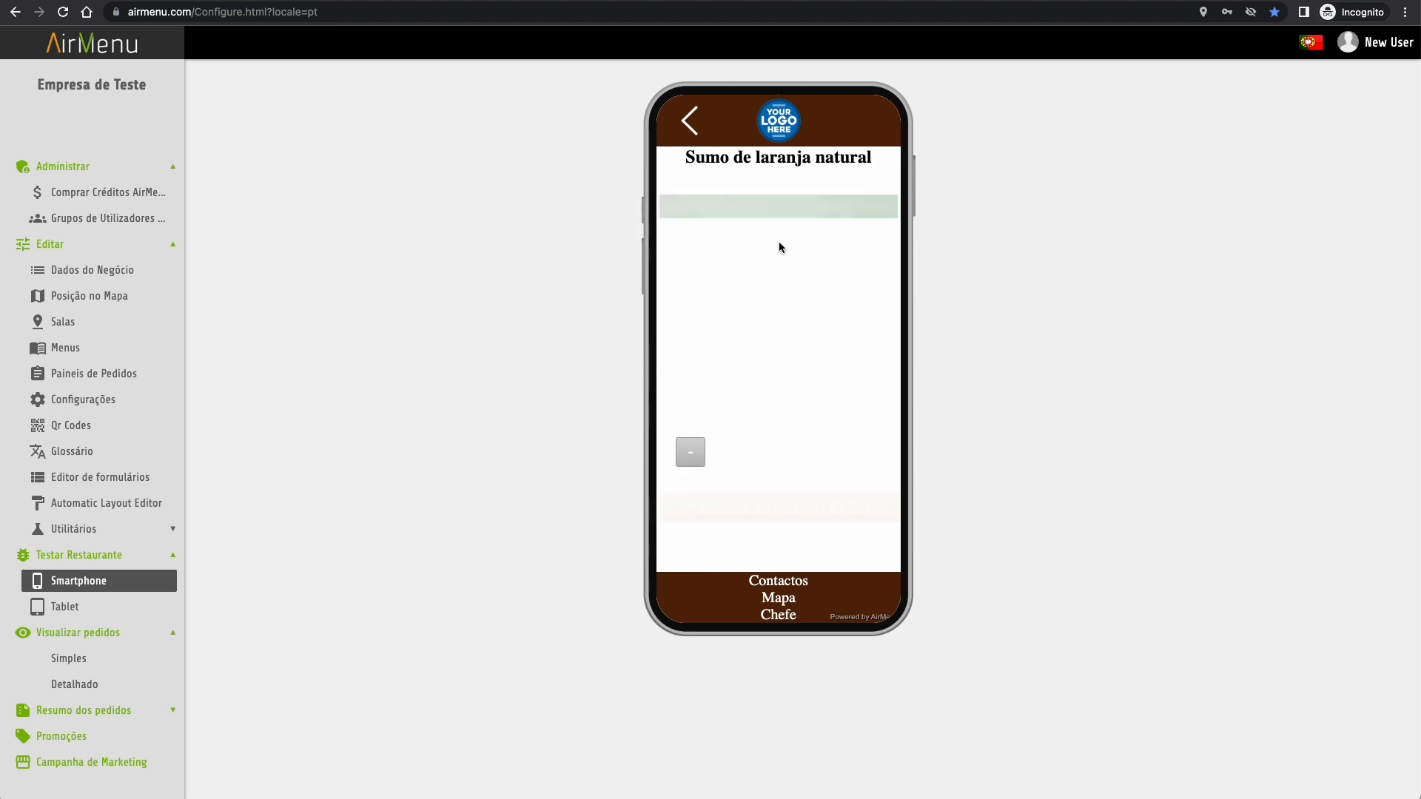
click(794, 511)
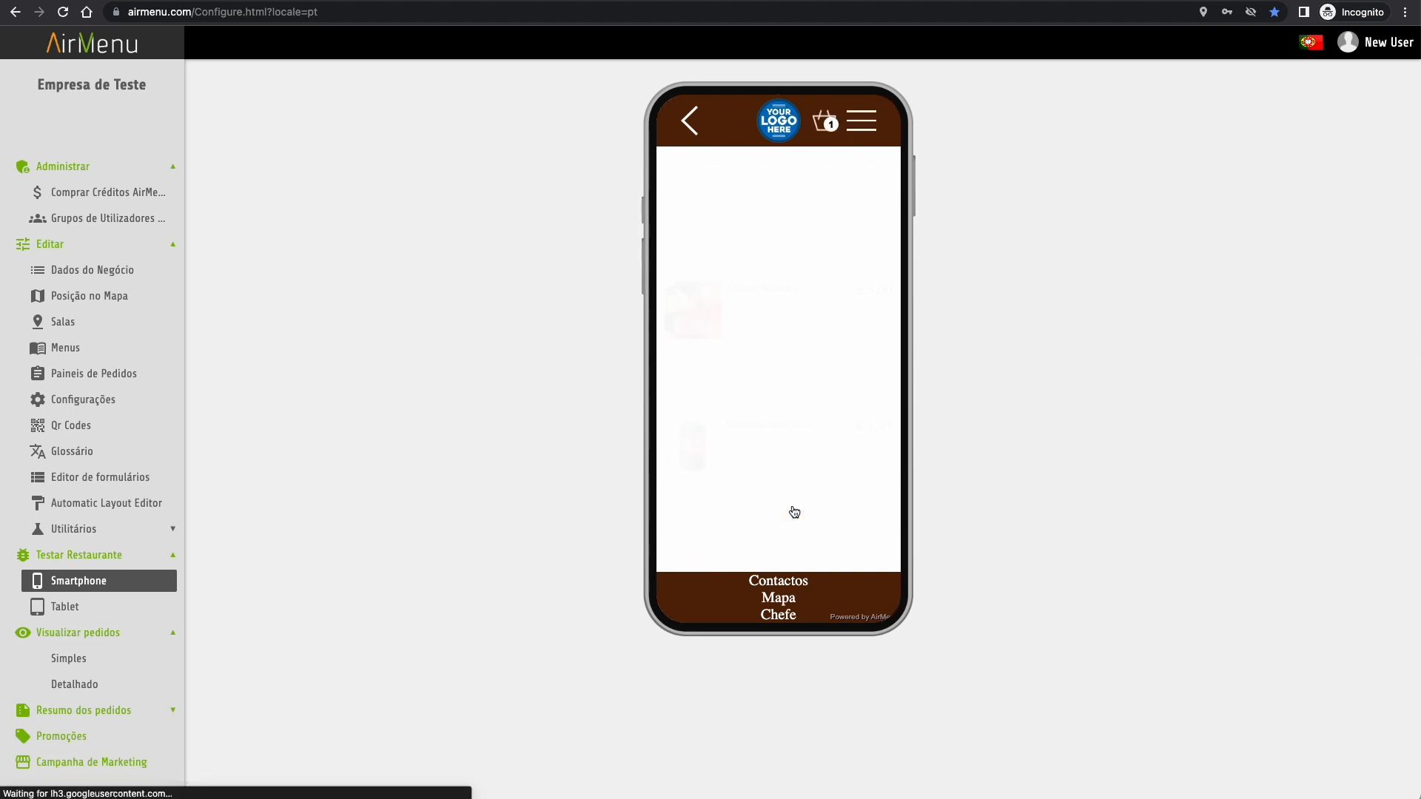
click(825, 120)
click(740, 311)
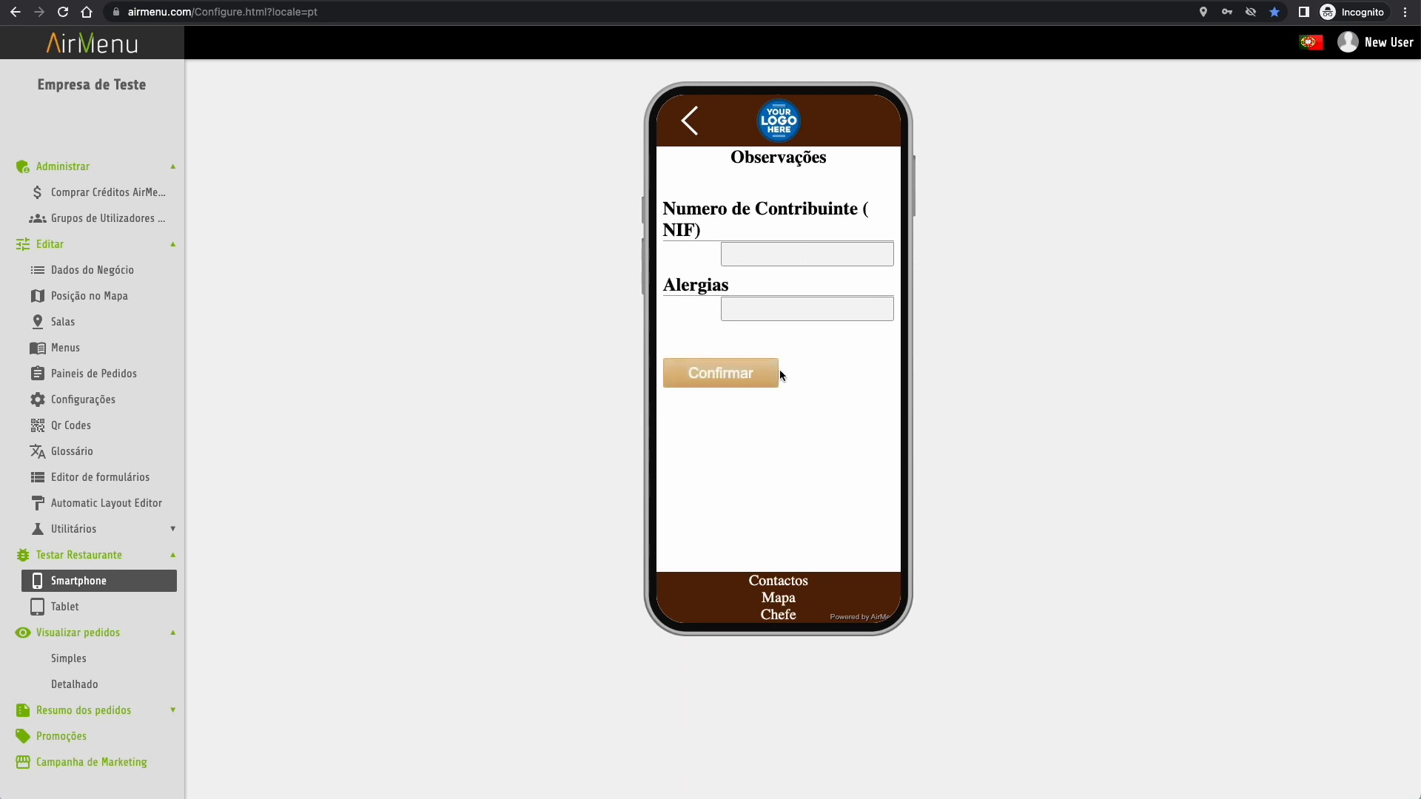
click(99, 504)
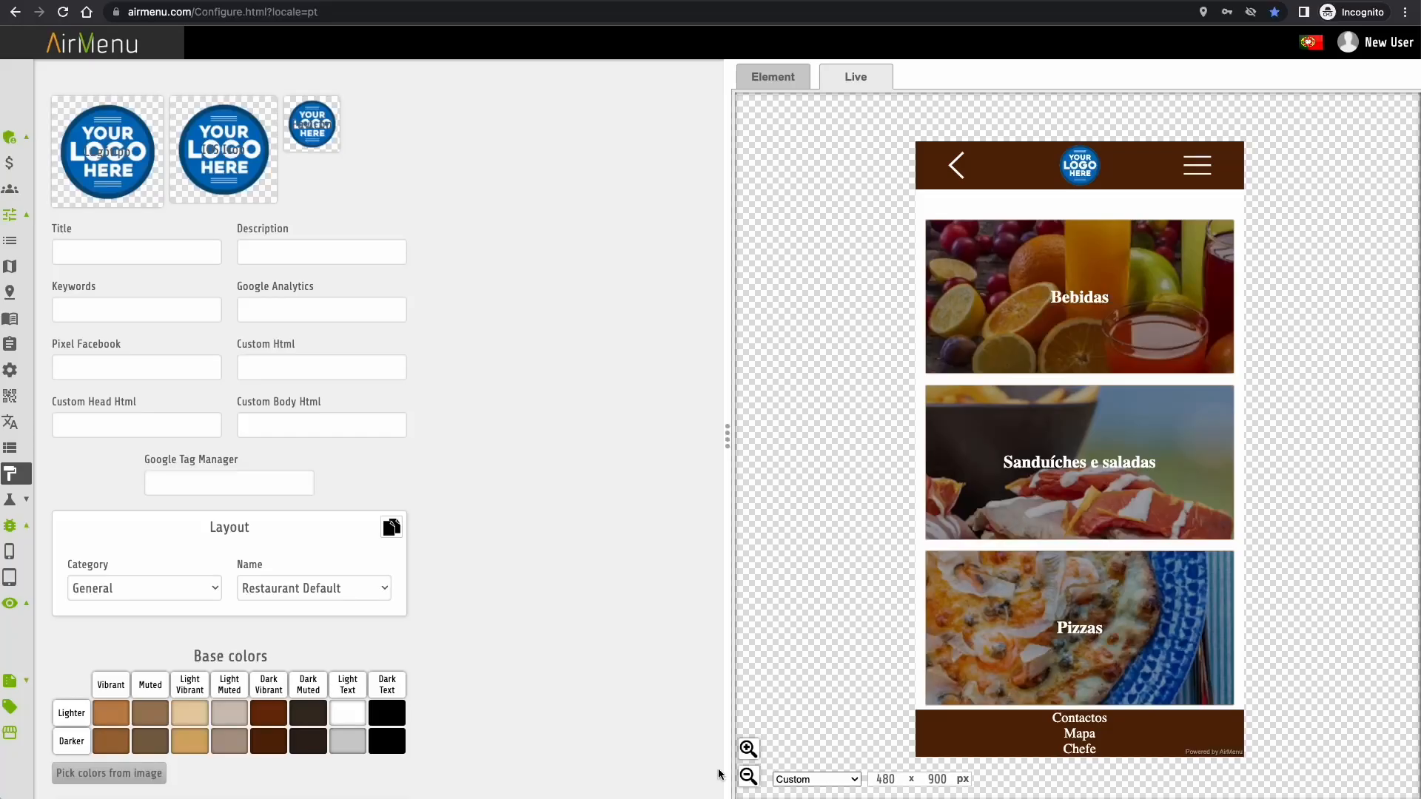
- Derive the base colours from a beach photo found by searching 'prai'
scroll(360, 639, down, 3)
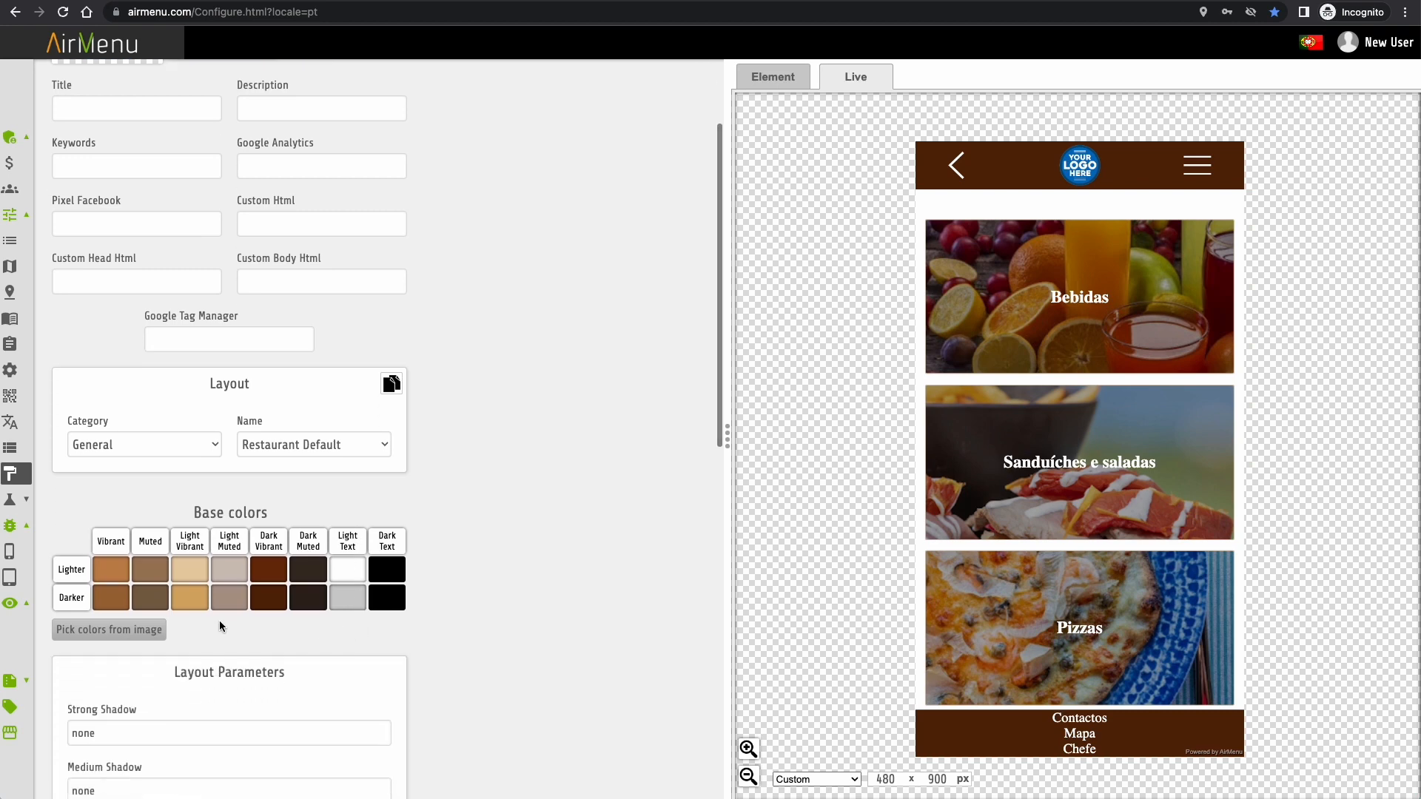
click(96, 630)
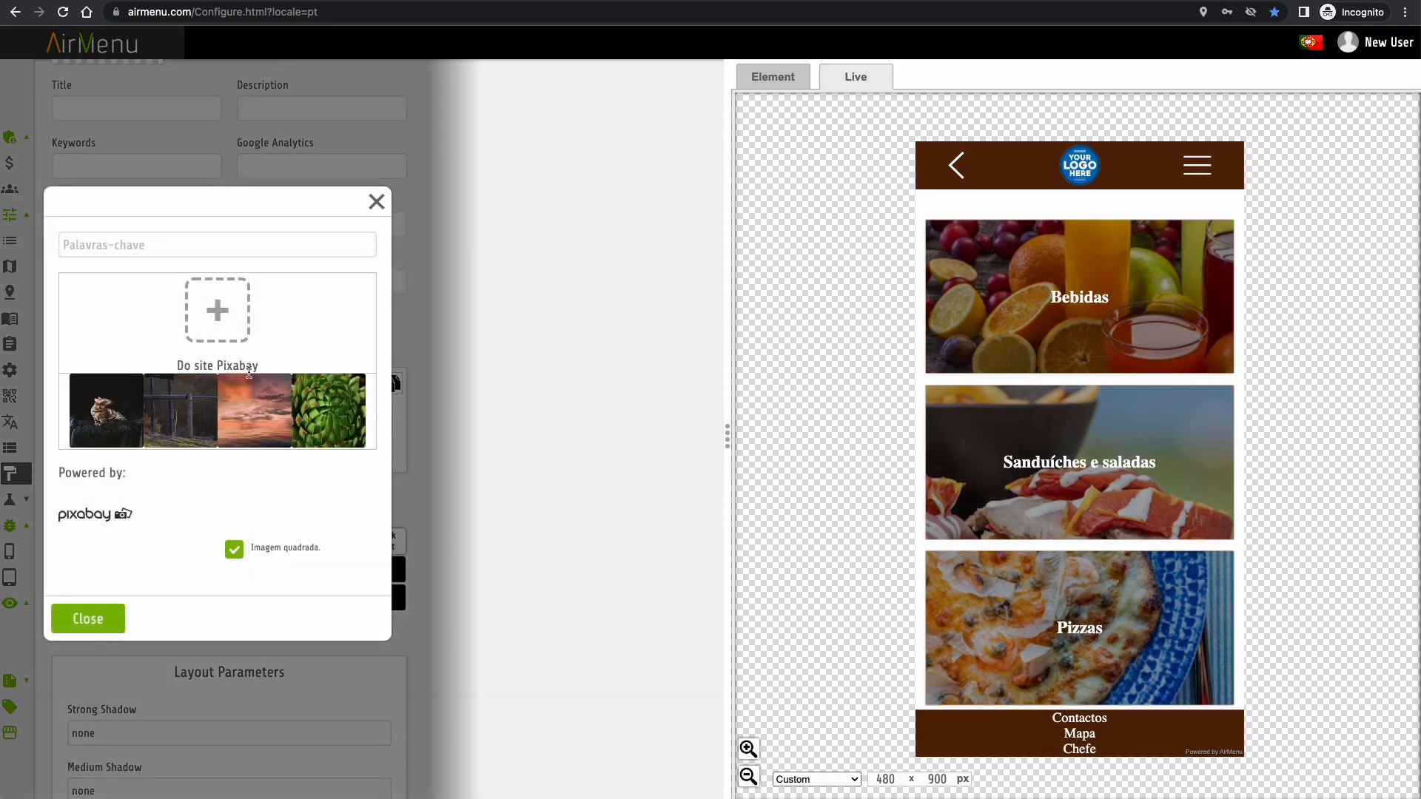
click(186, 247)
text(praia)
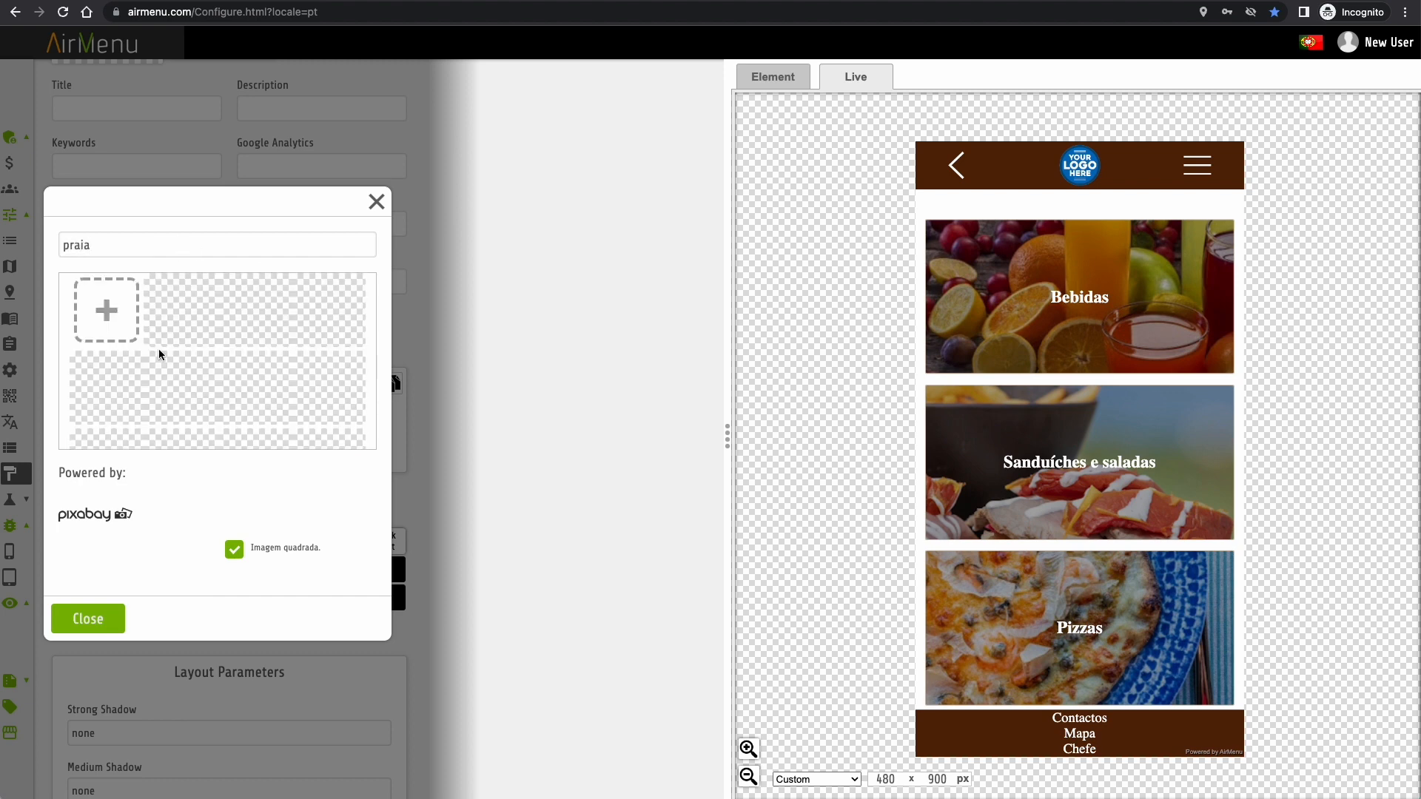
click(347, 315)
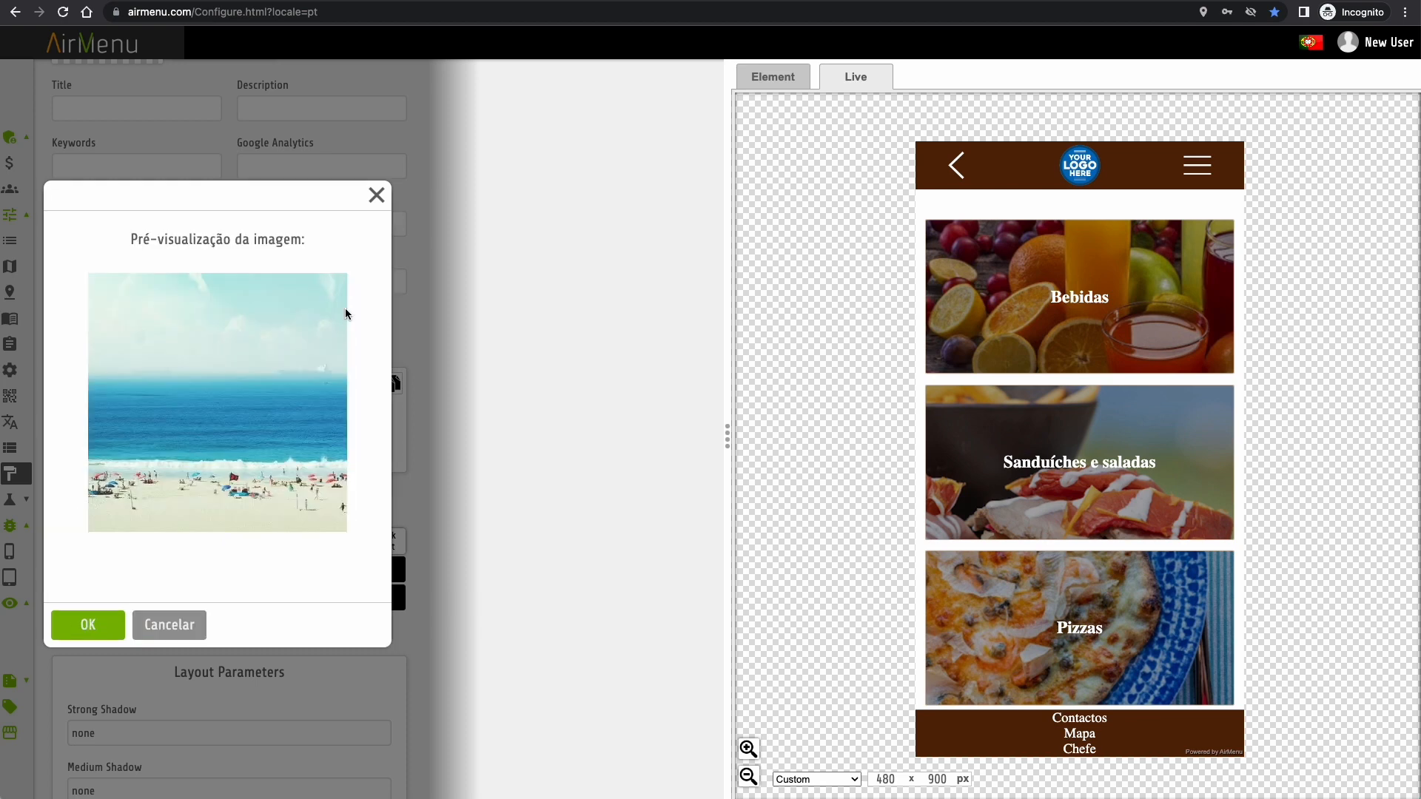
click(88, 621)
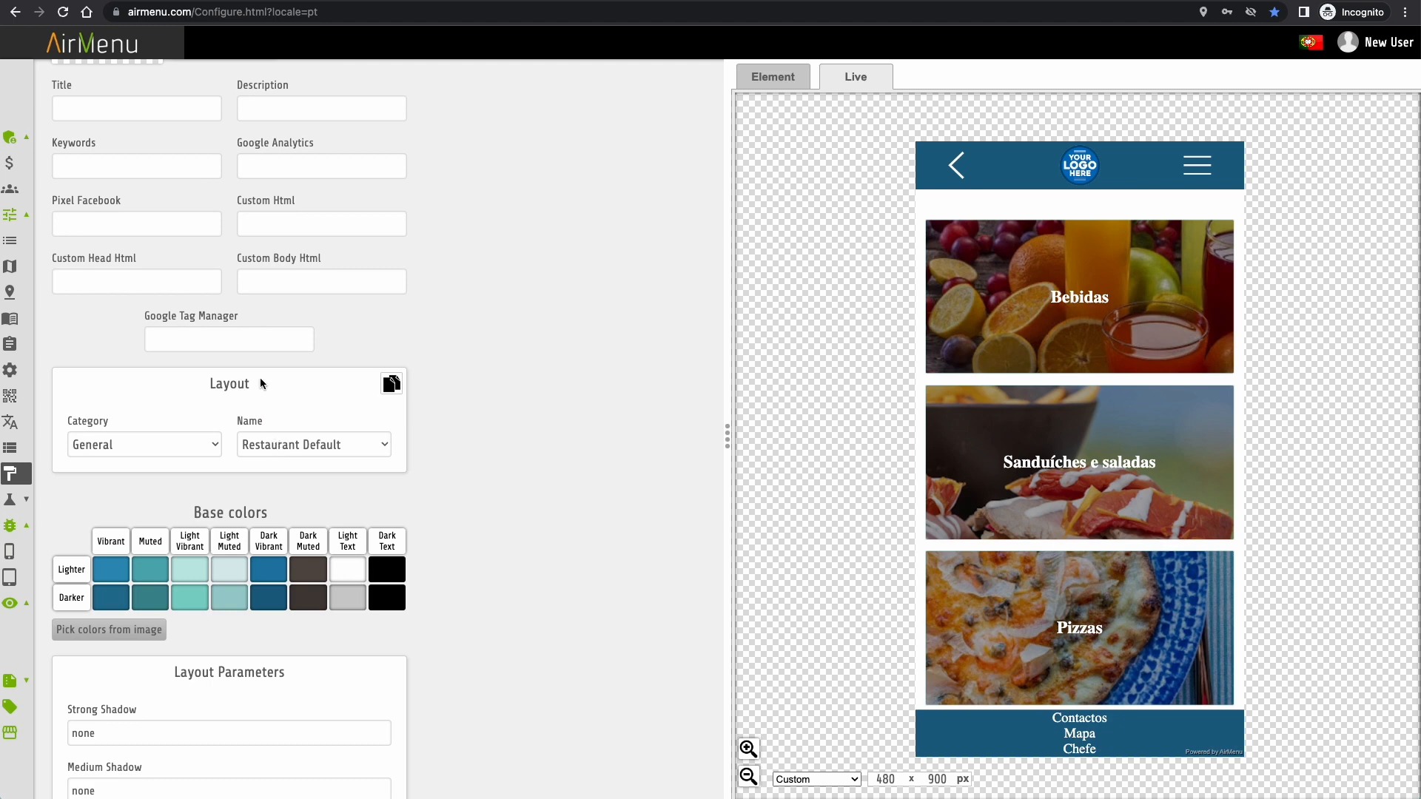
- Replace them with yellow, green and blue from a Chrome logo found by searching 'goog'
click(111, 631)
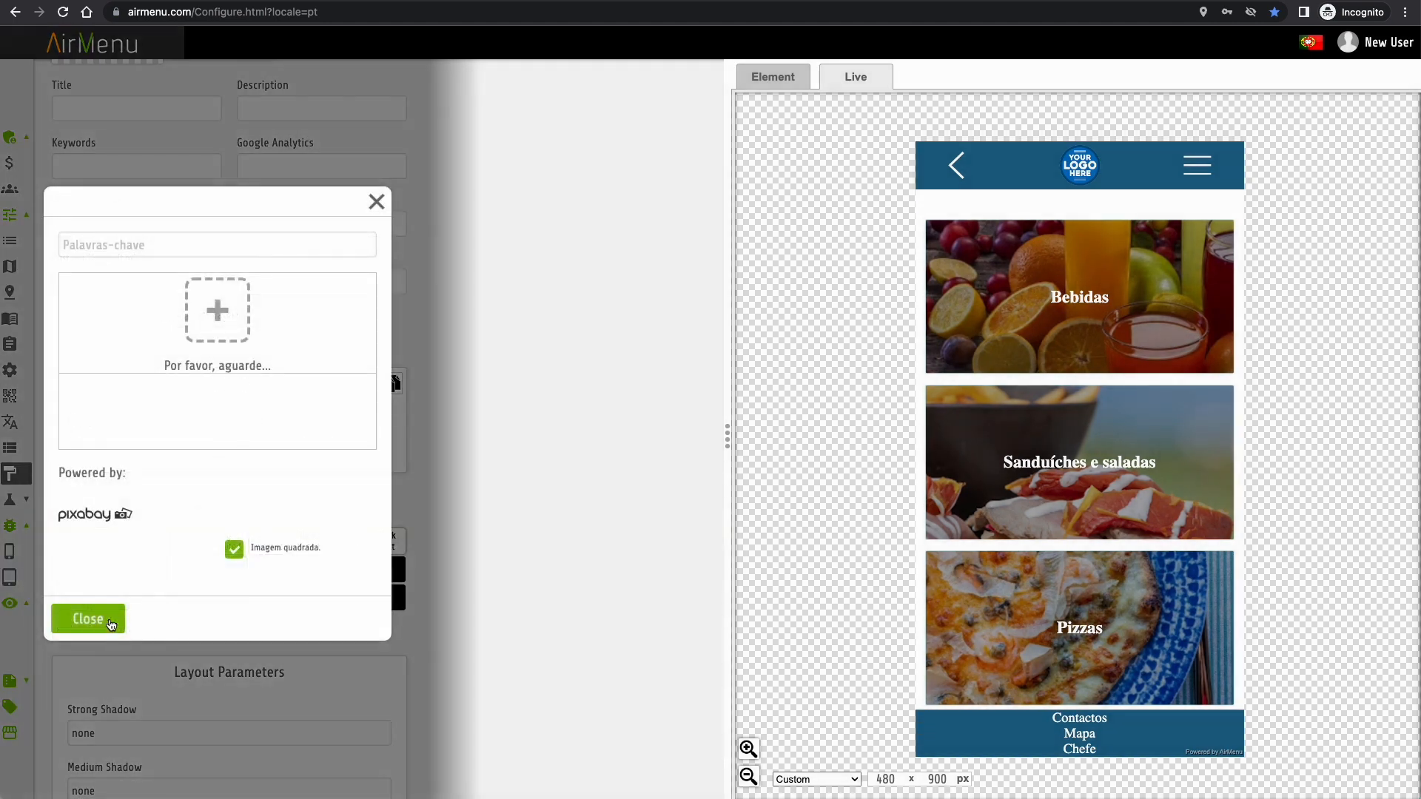
click(161, 246)
text(google)
click(172, 322)
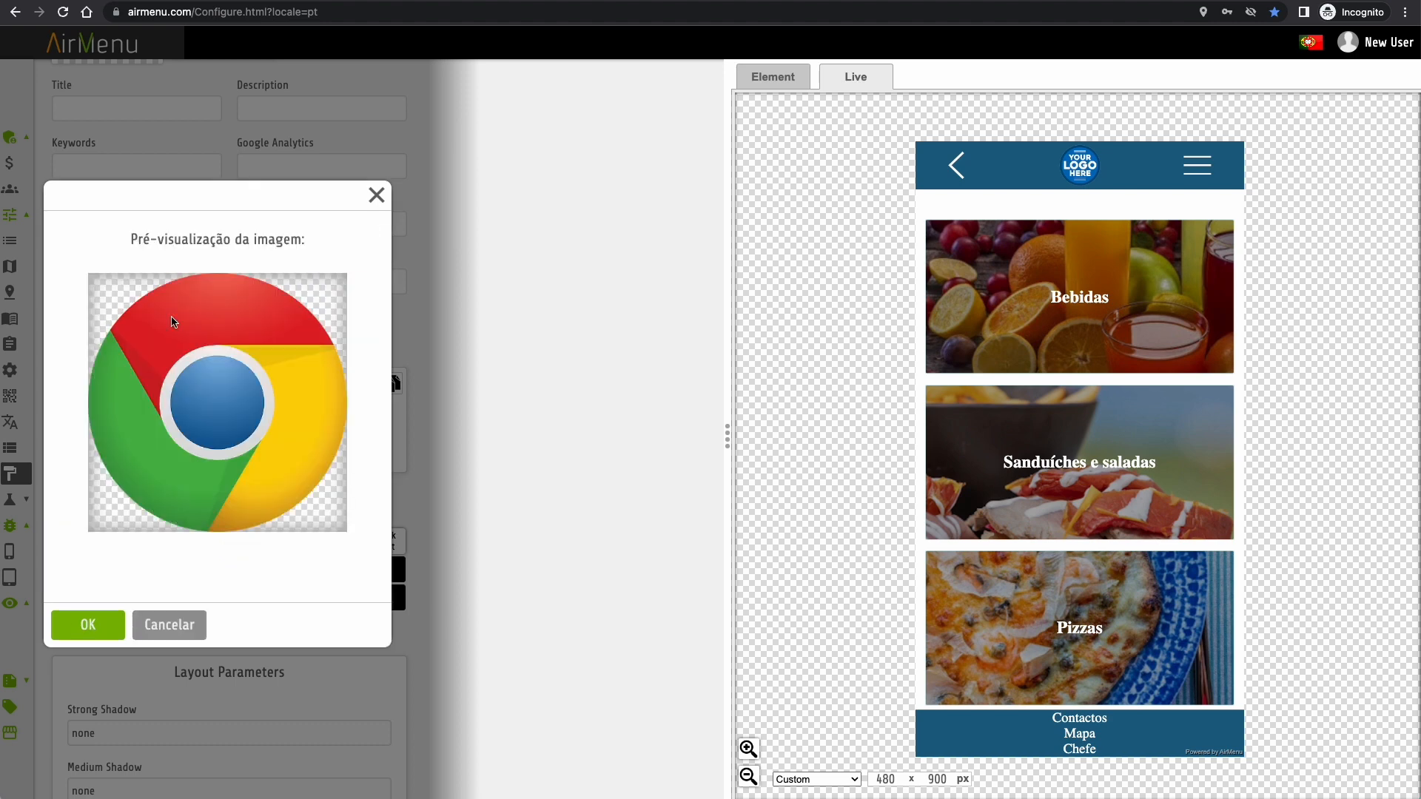
click(89, 628)
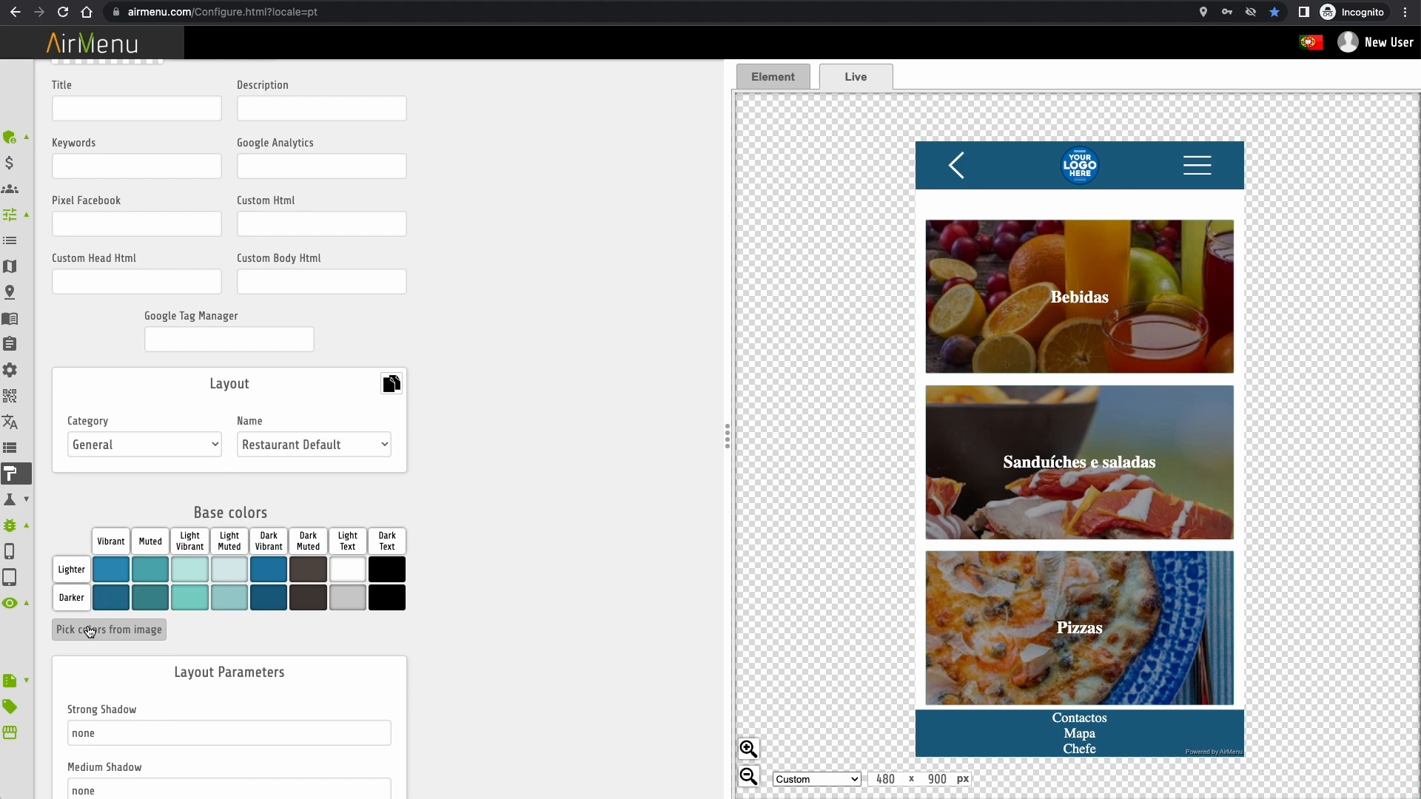
click(88, 630)
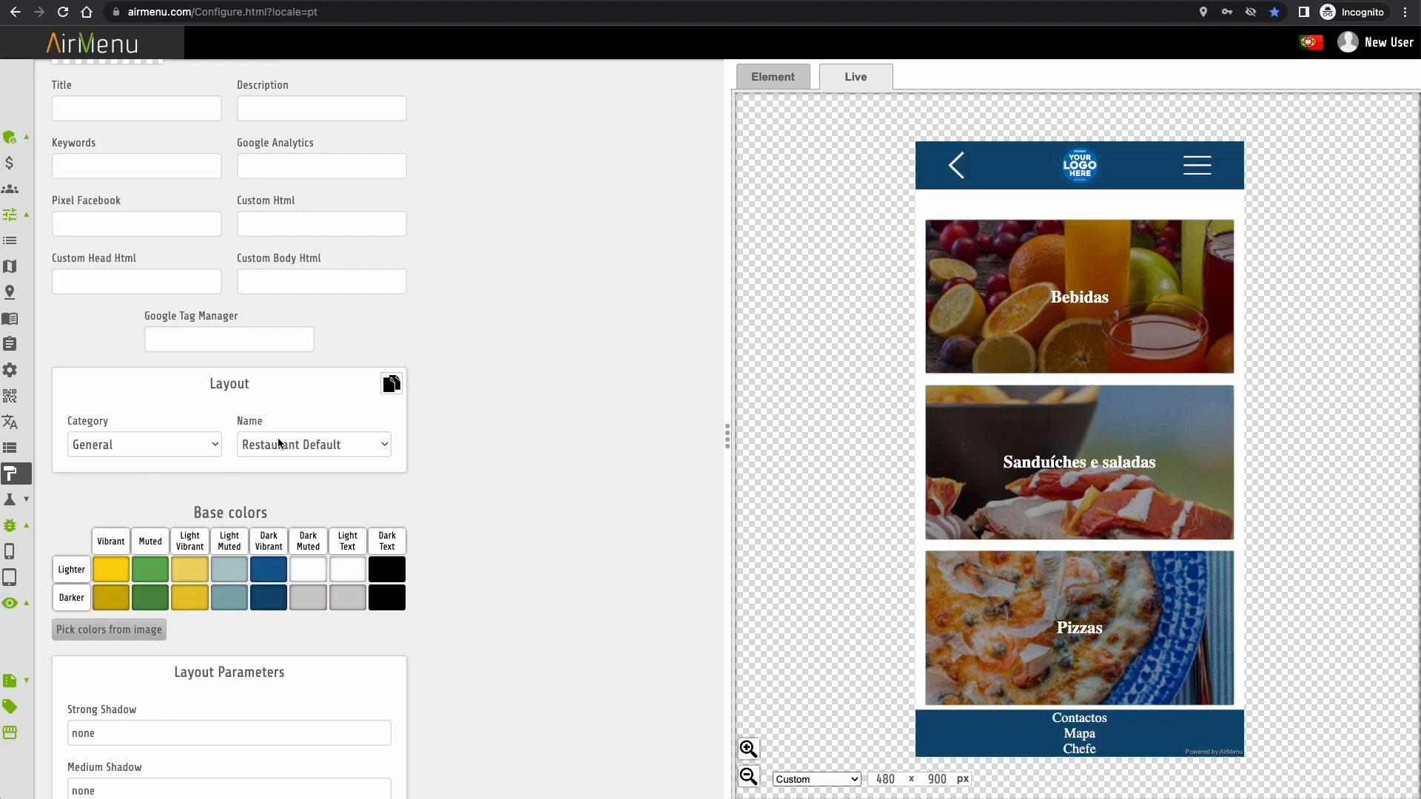
click(215, 448)
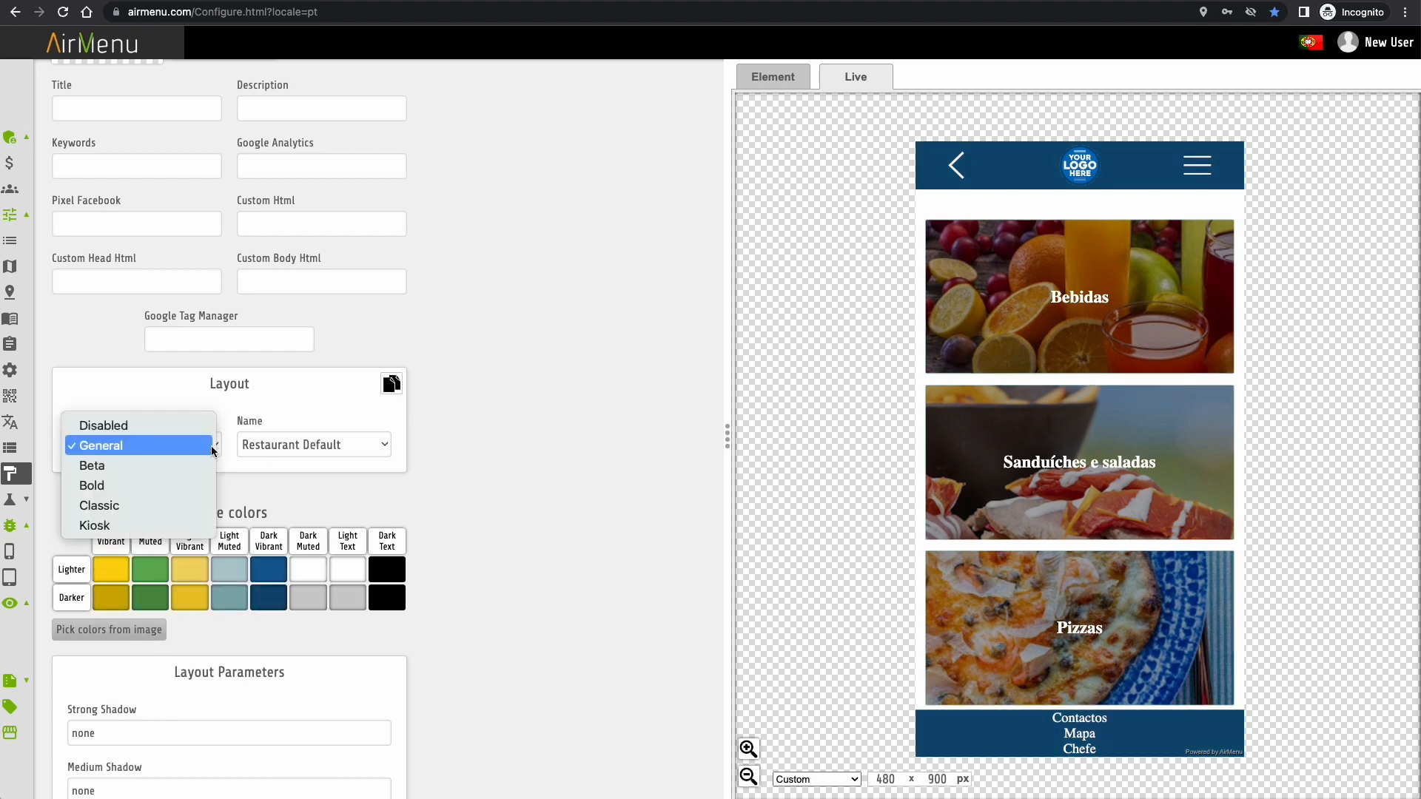
- Try the Classic category layouts Minimal, Scroll and Cards in the menu preview
click(153, 505)
click(343, 446)
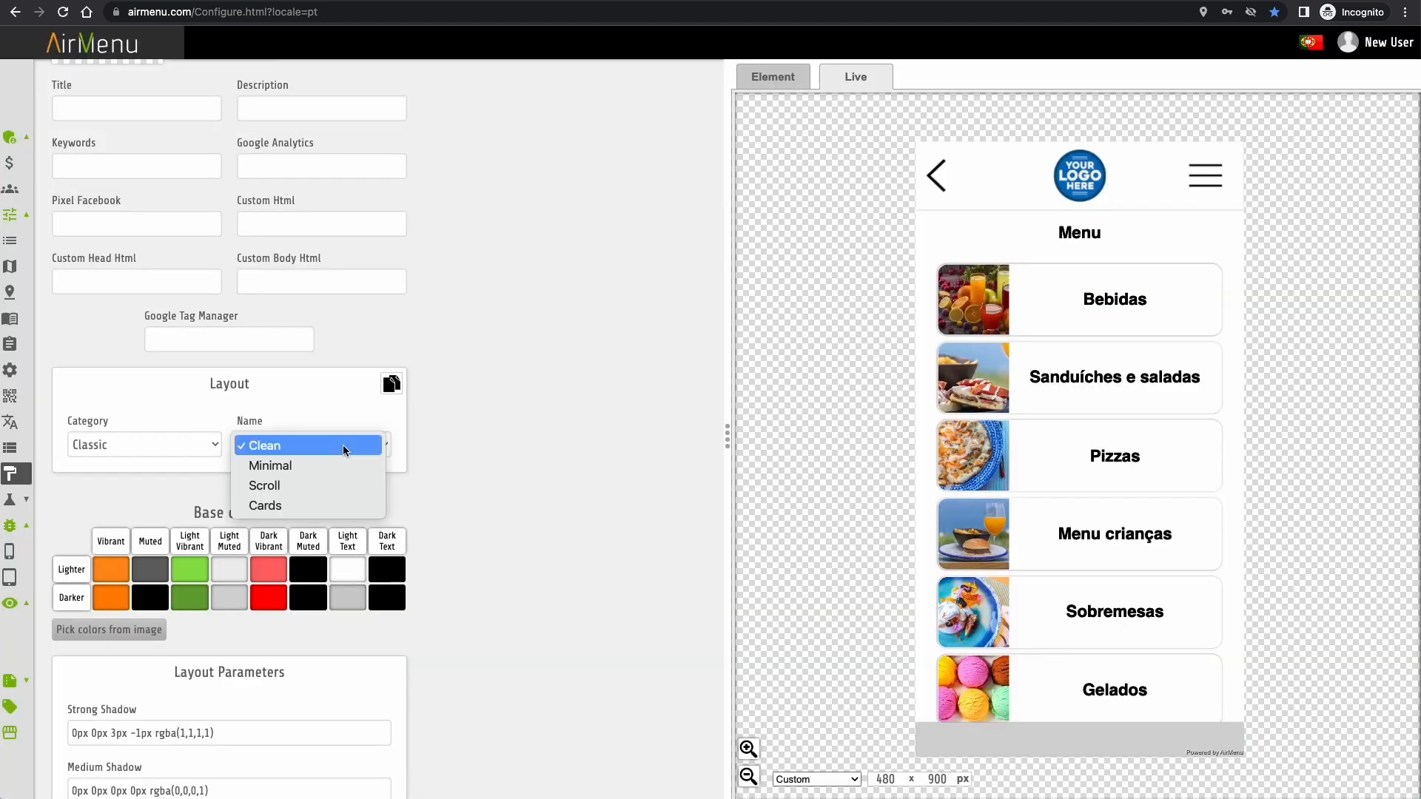
click(341, 466)
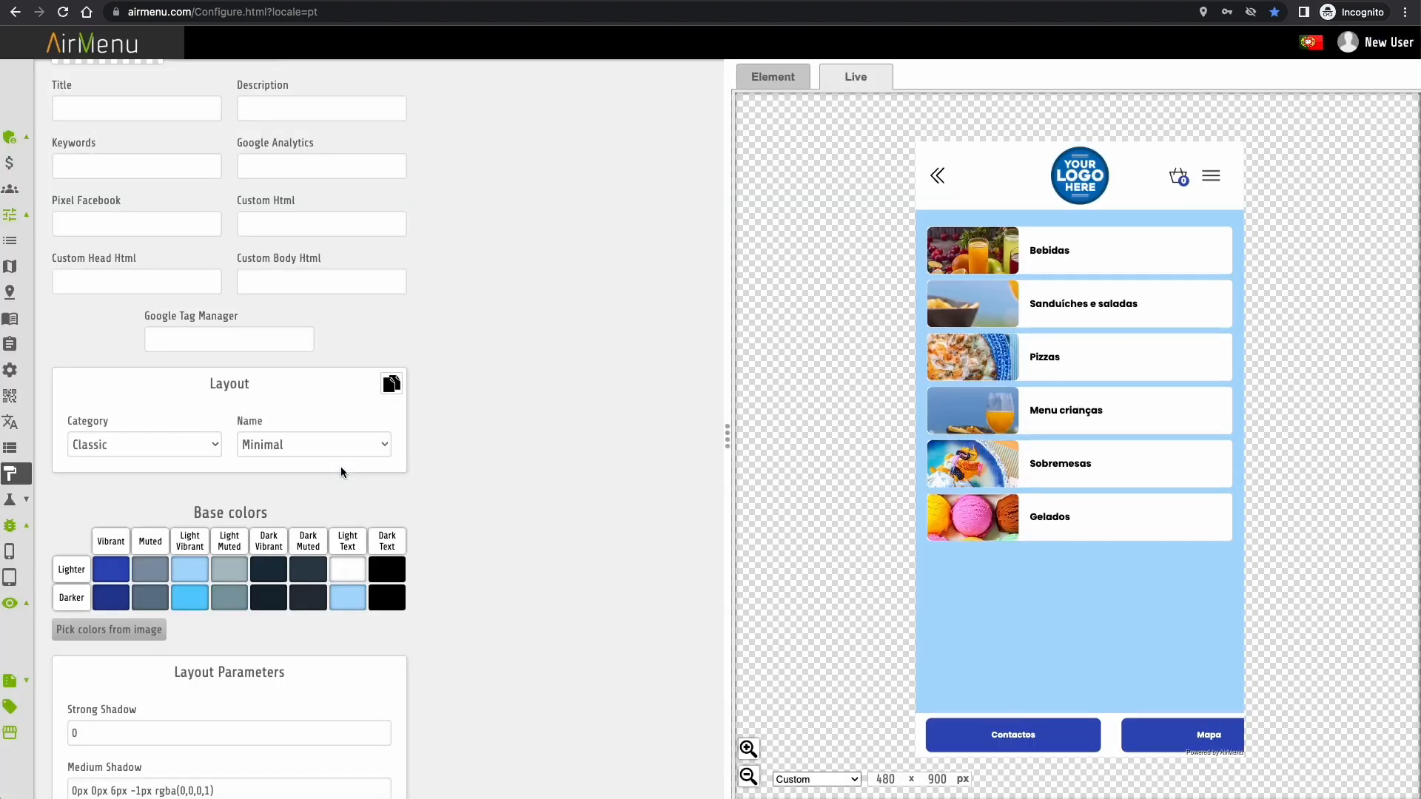
key(Down)
key(Down)
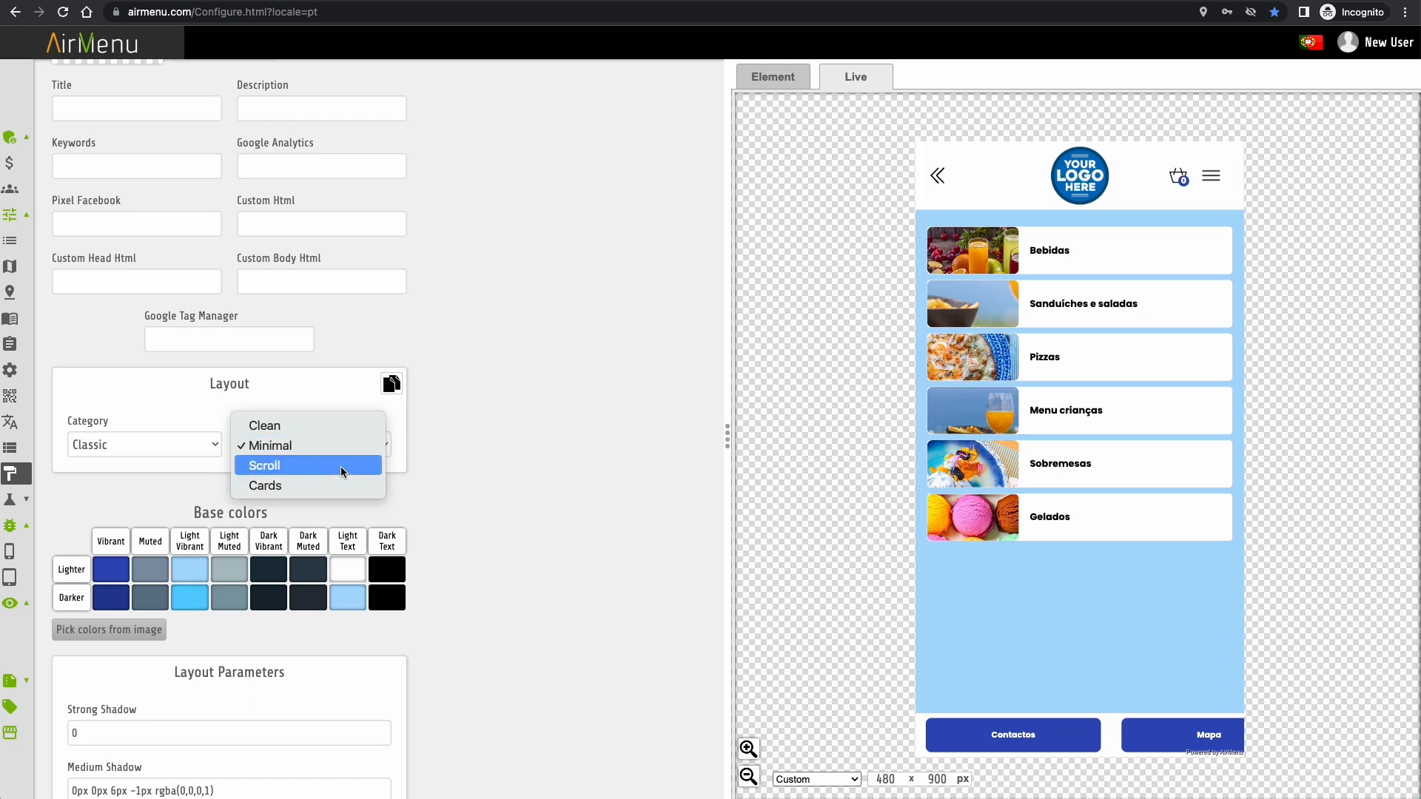
key(Return)
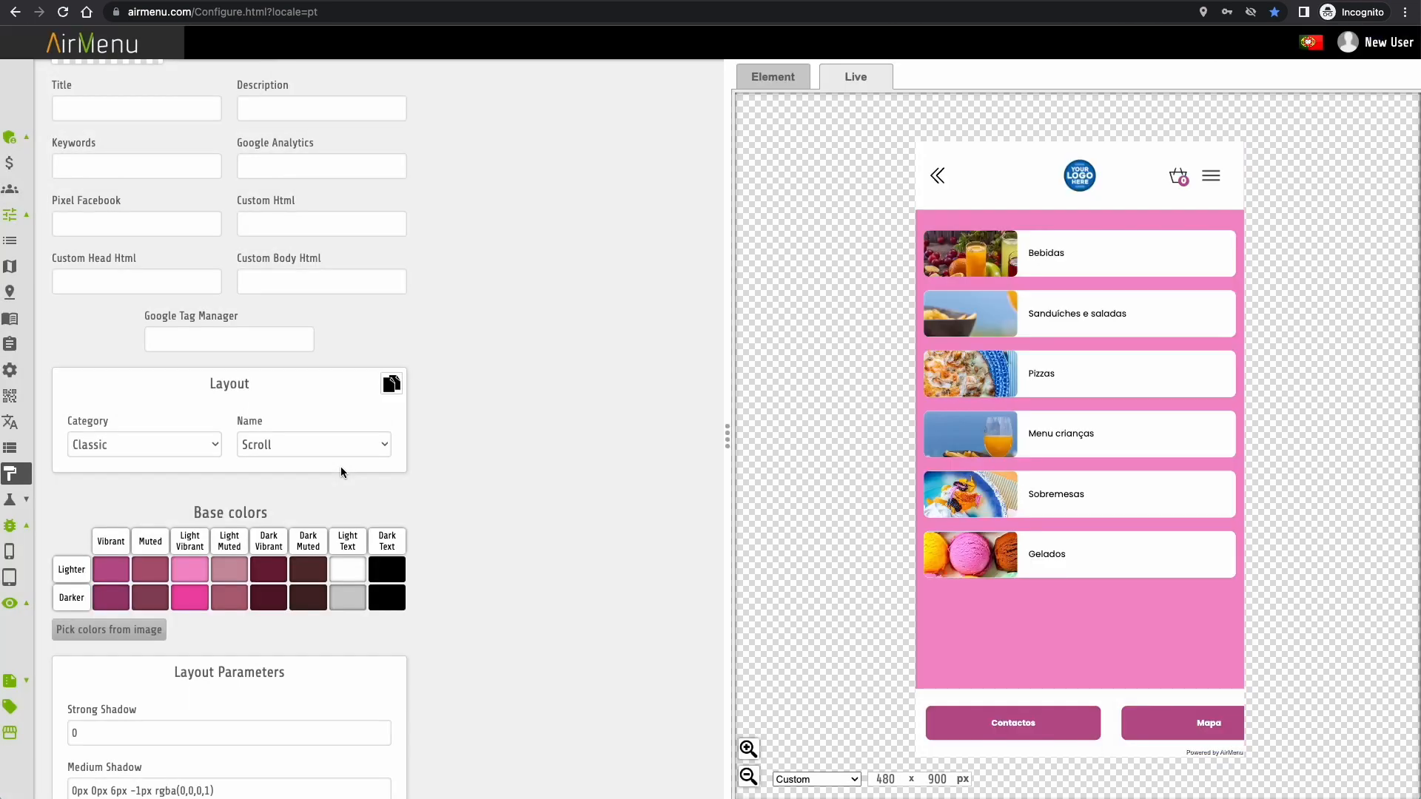
click(1060, 258)
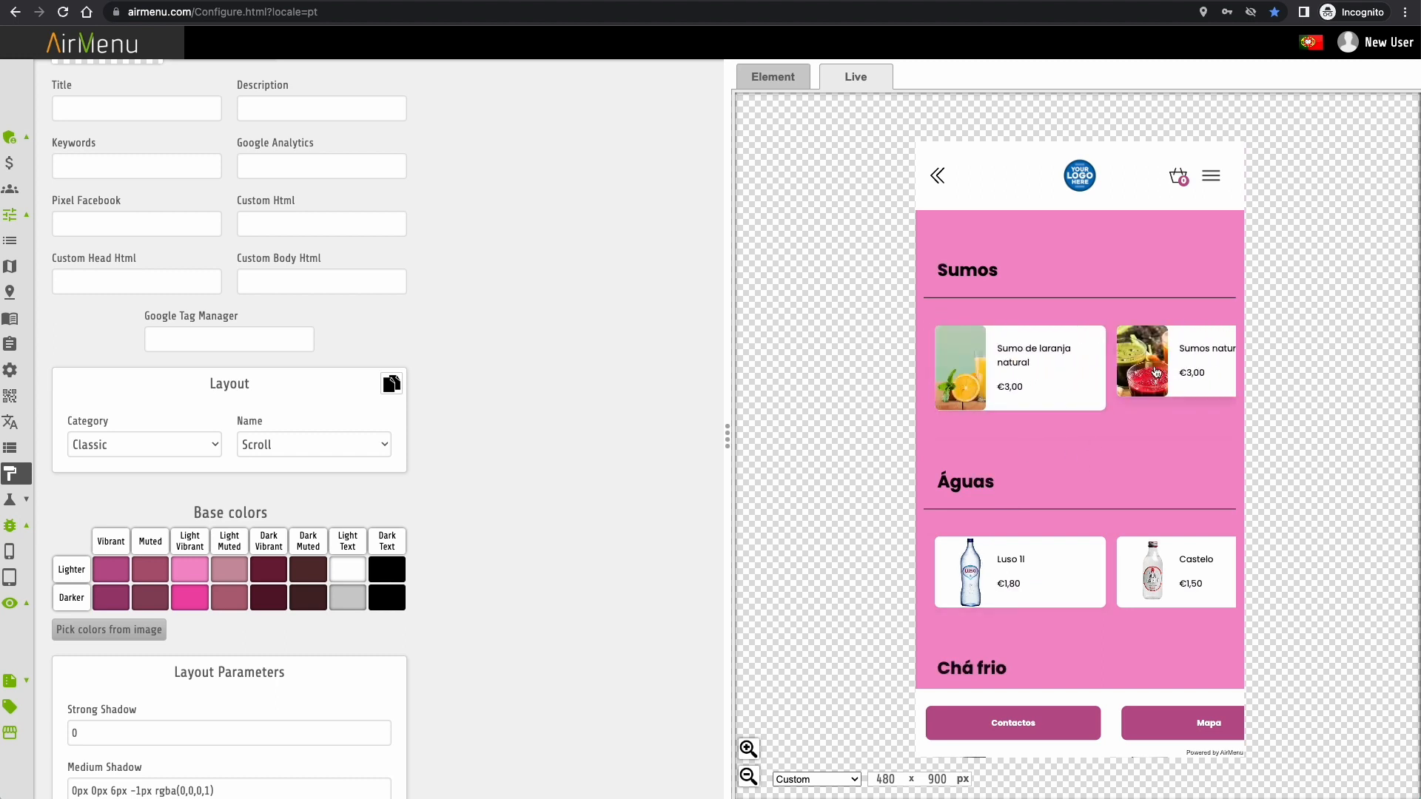
click(363, 444)
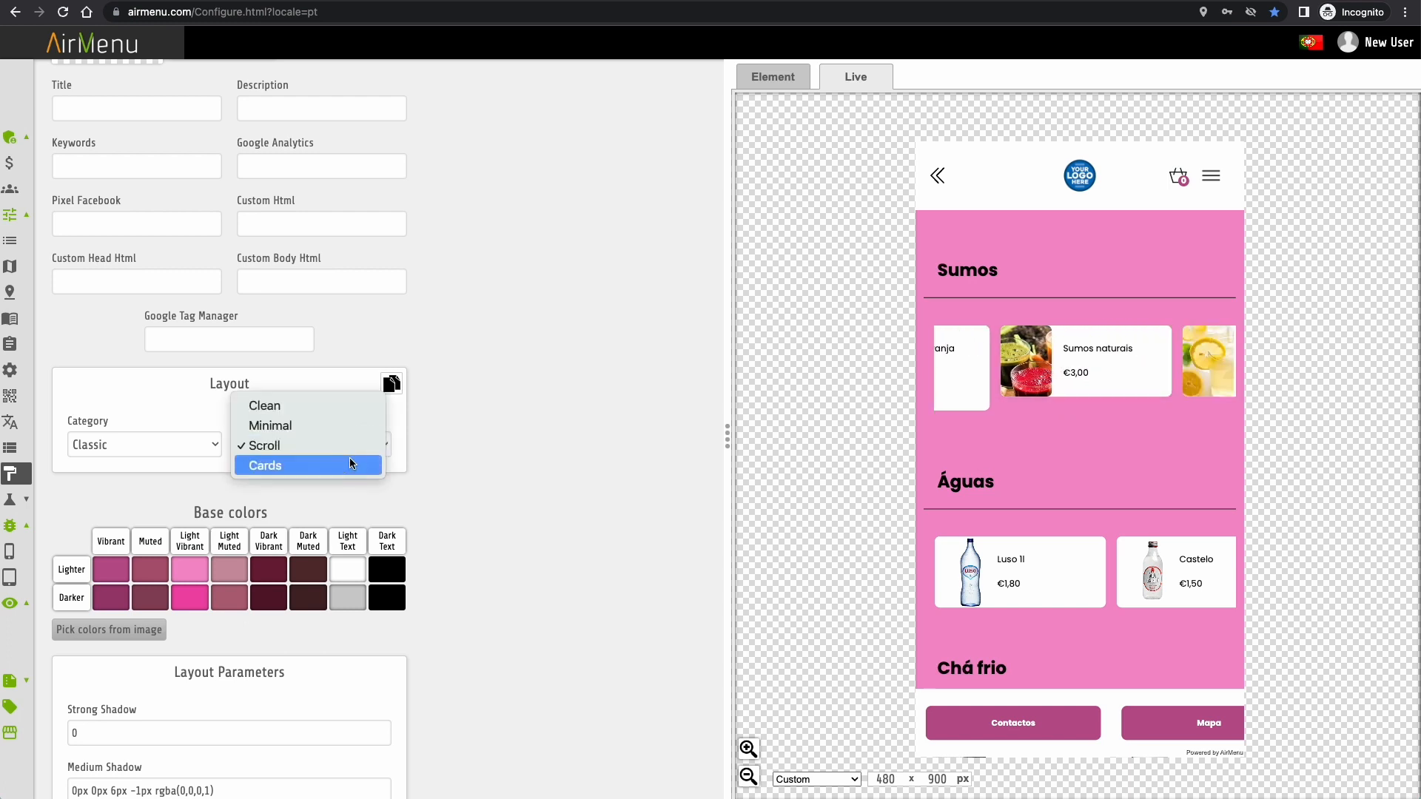
click(349, 460)
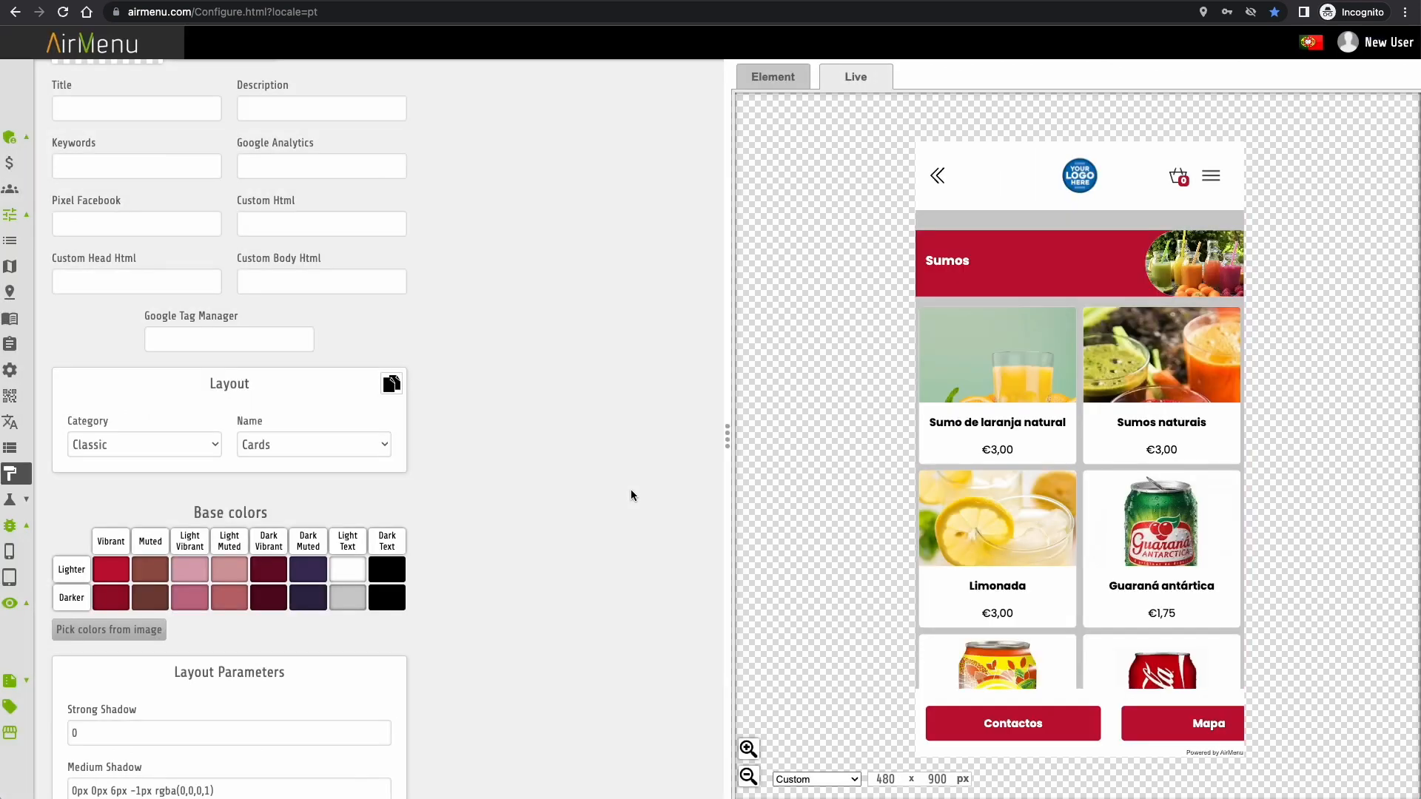
- Switch the layout category to General and choose the Wood Menu layout
click(149, 438)
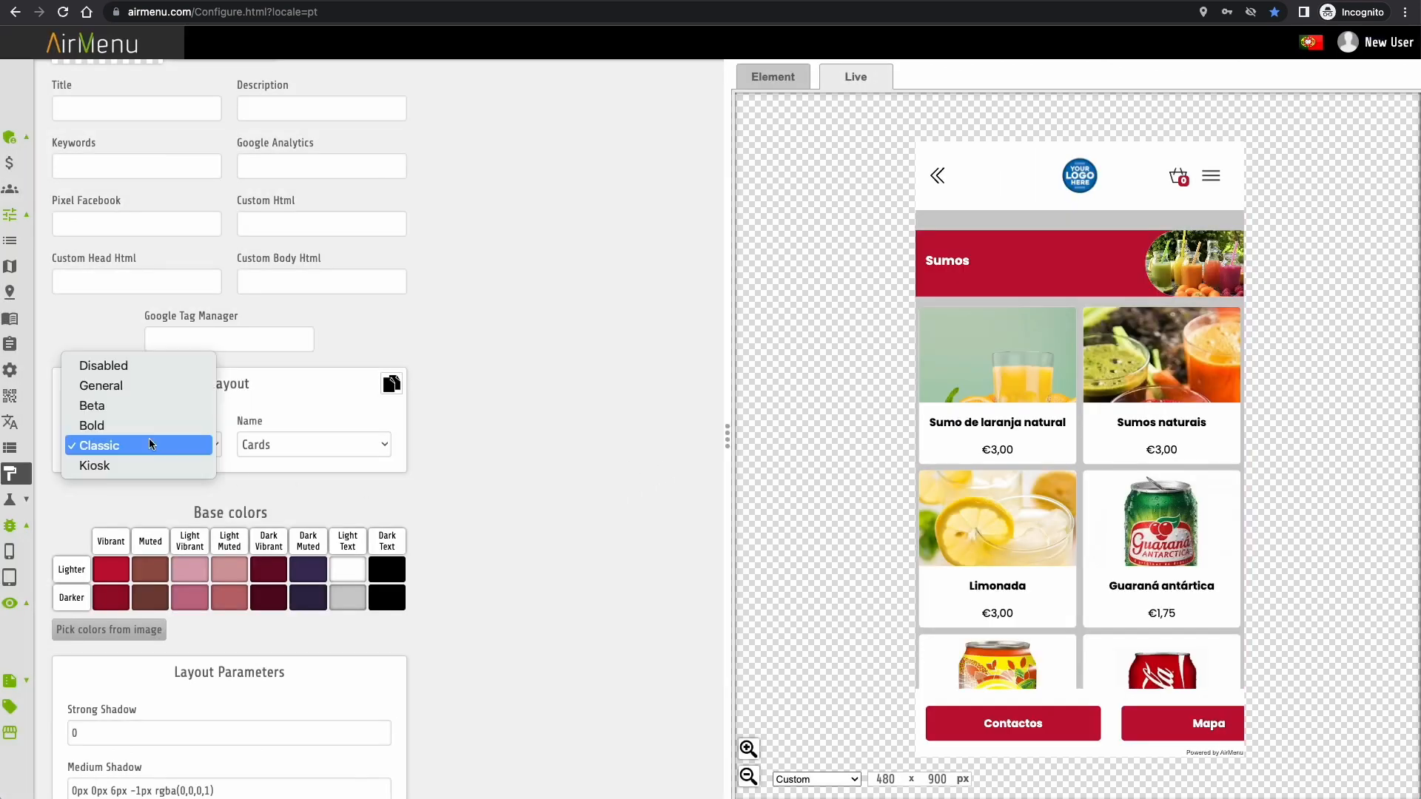
click(144, 391)
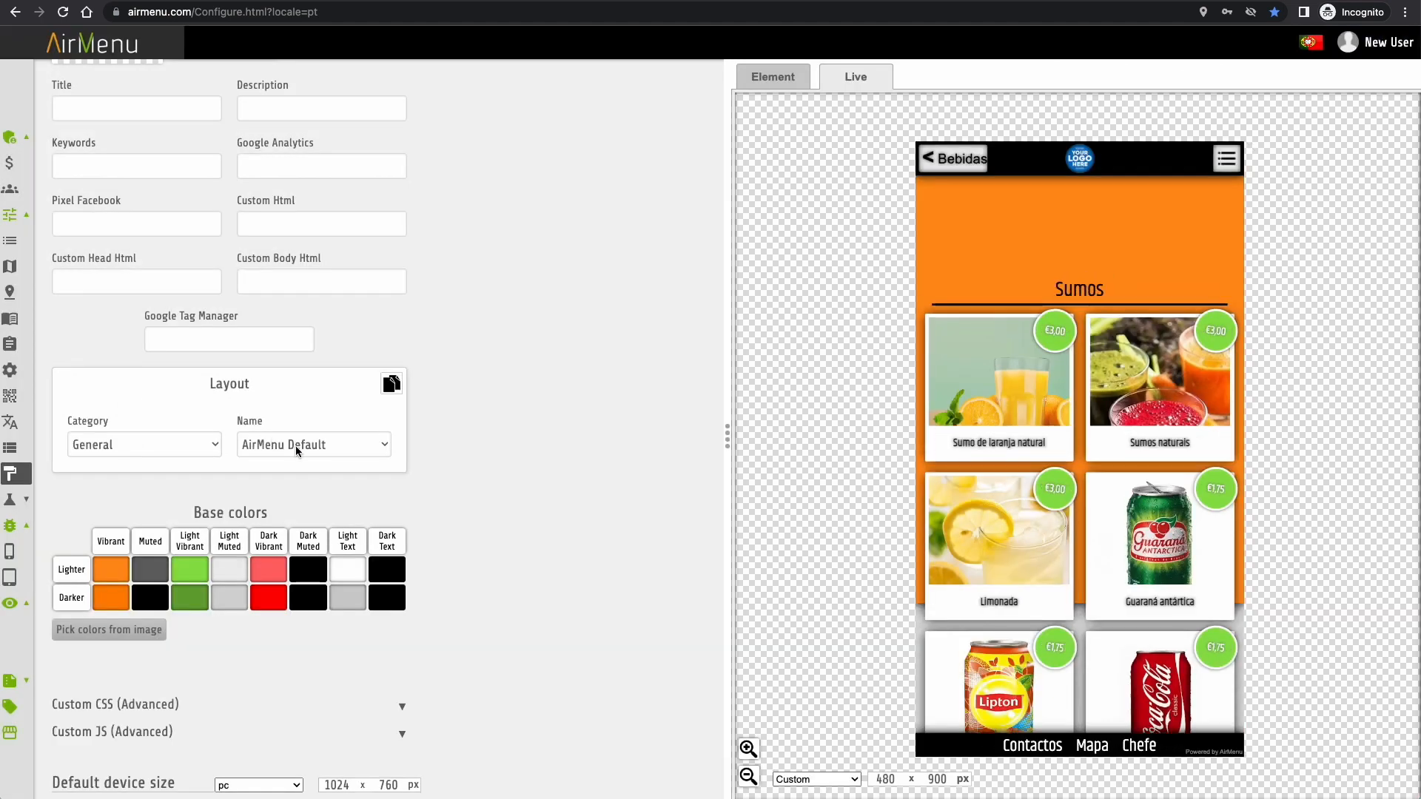
click(295, 446)
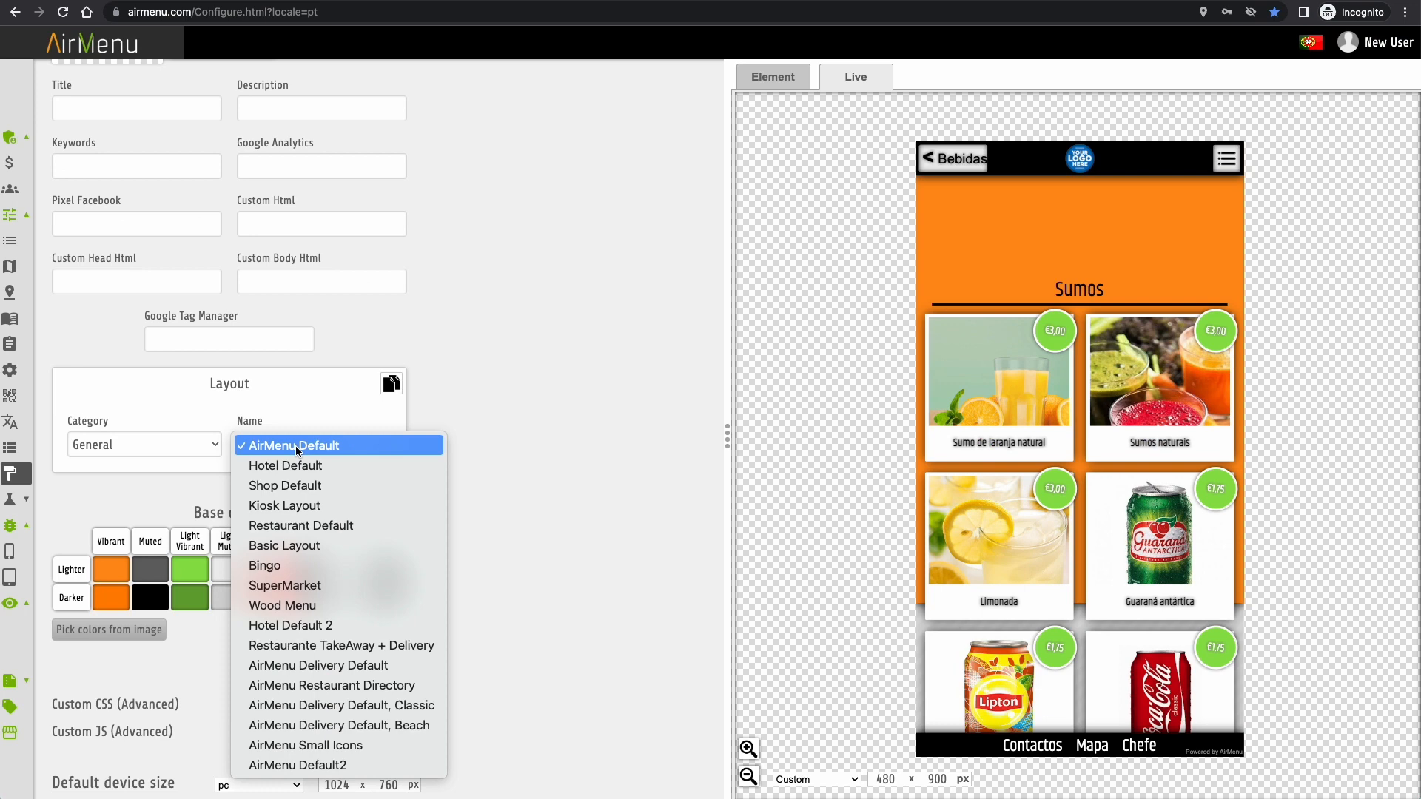
click(307, 605)
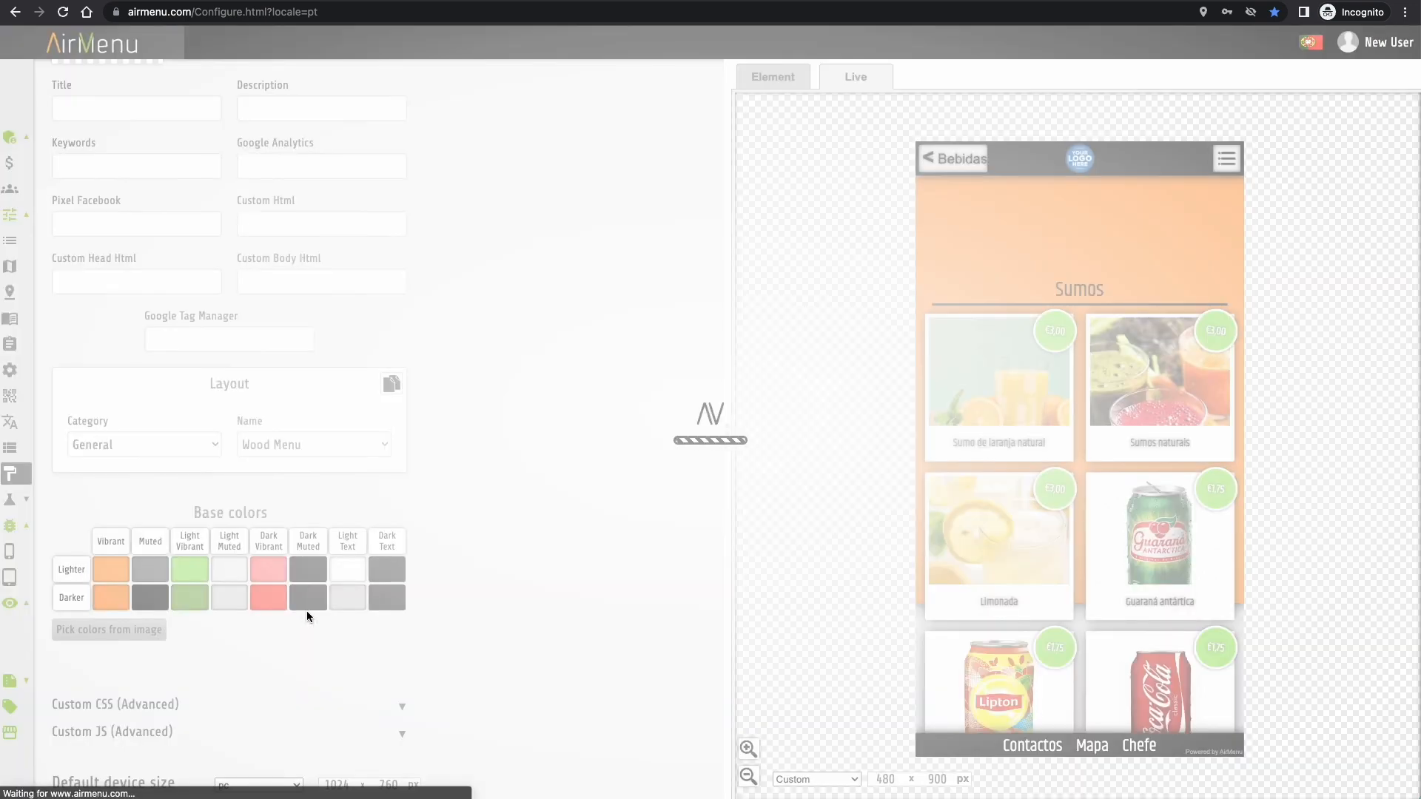
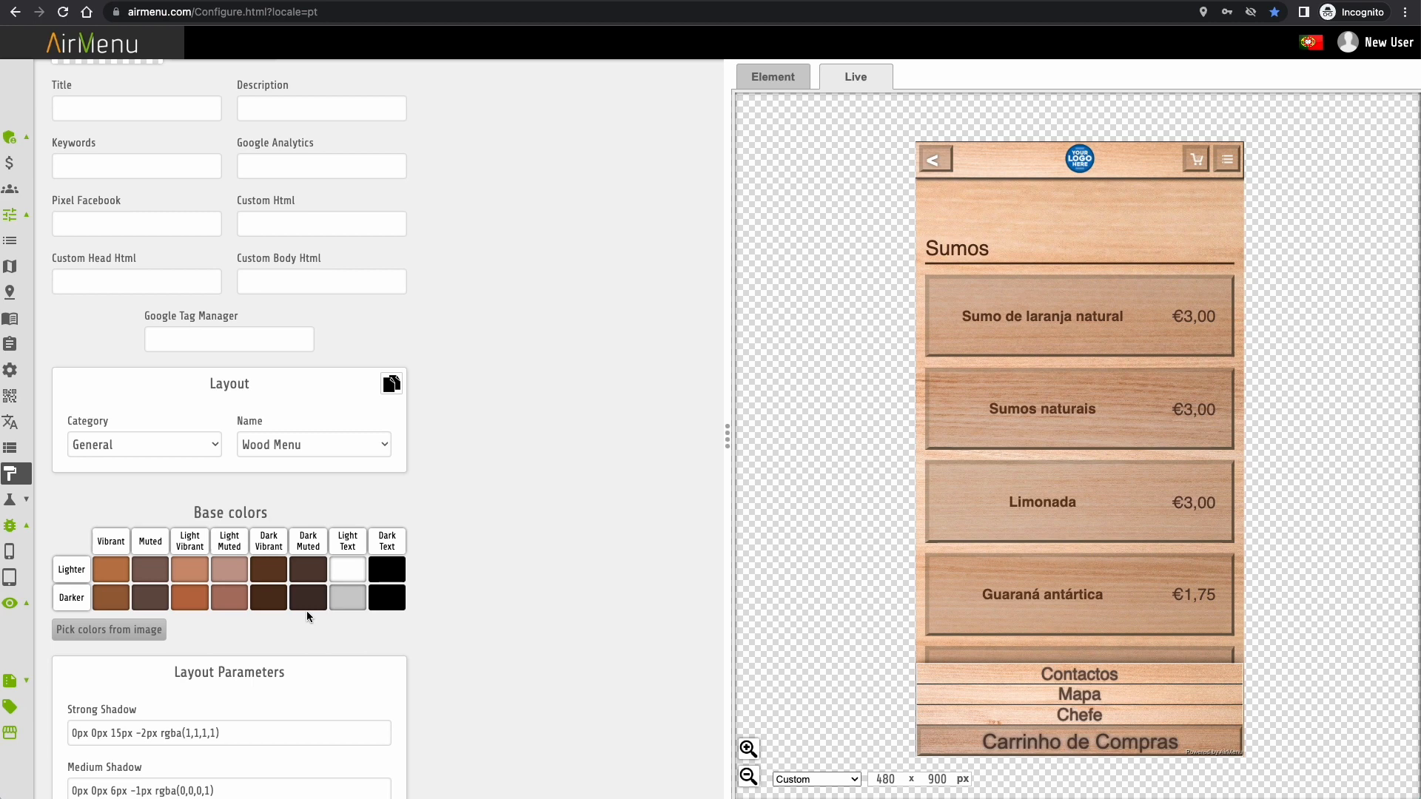
- Expand the left sidebar and its Utilitários submenu
scroll(307, 611, down, 1)
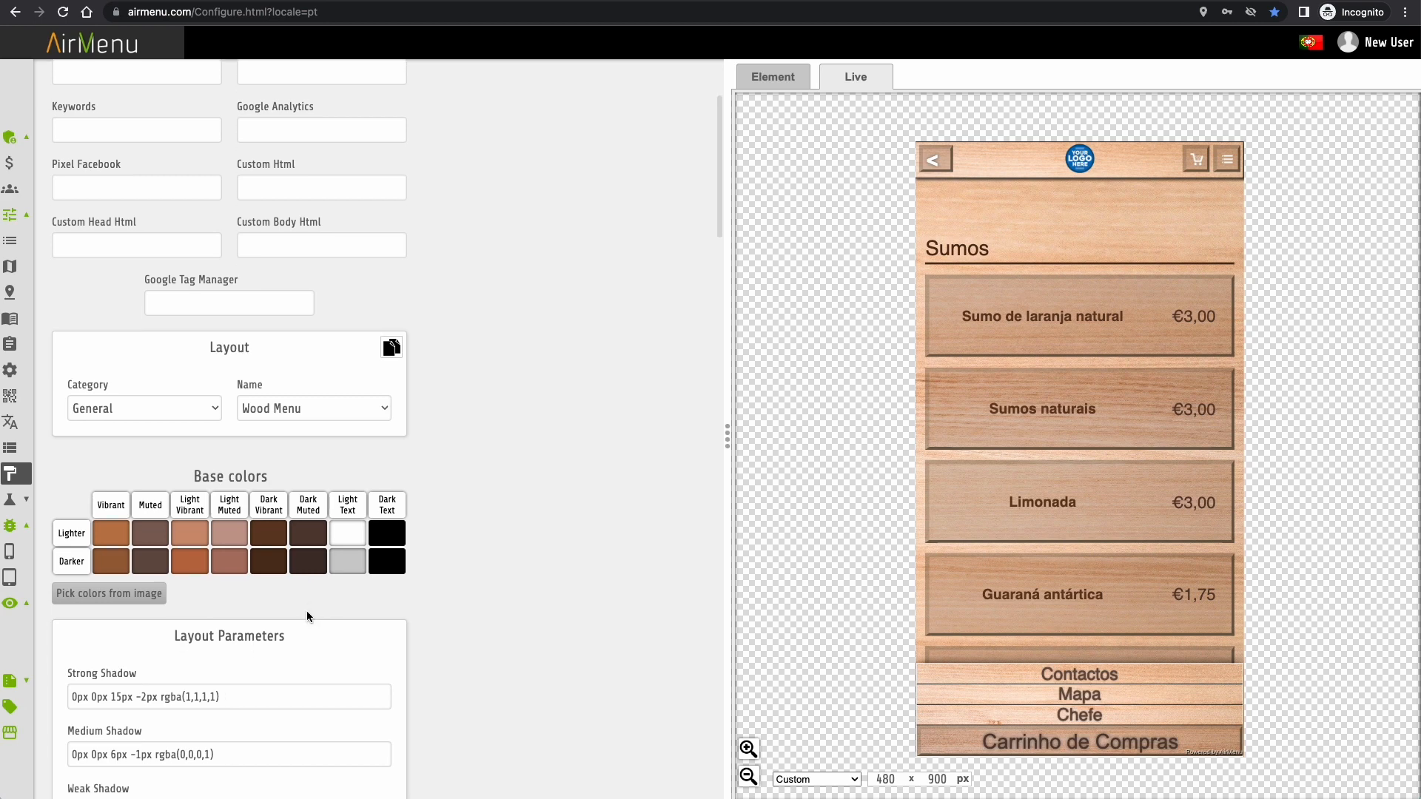
mouse_move(9, 520)
click(64, 531)
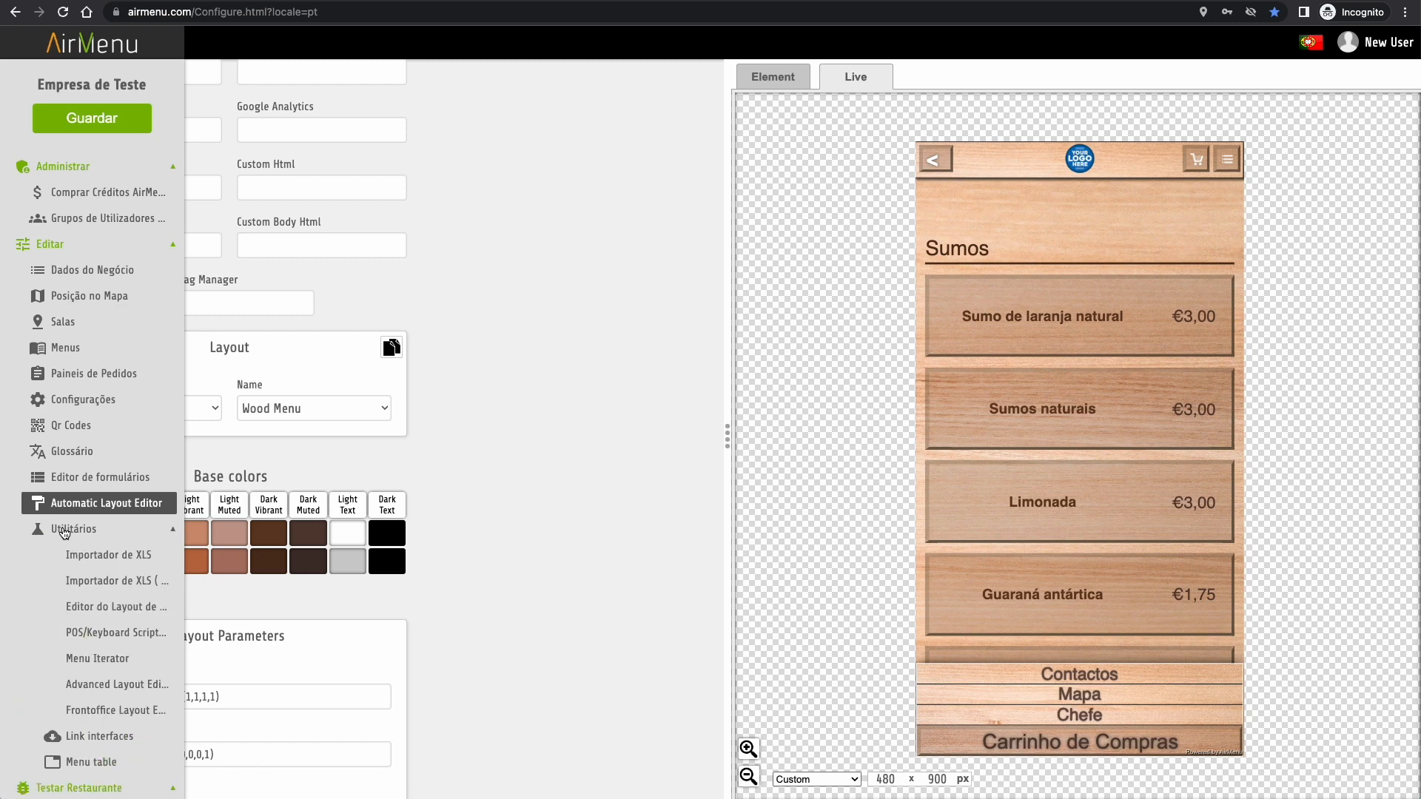
- In the Layout editor, load the order-details HTML email layout in Português
click(95, 563)
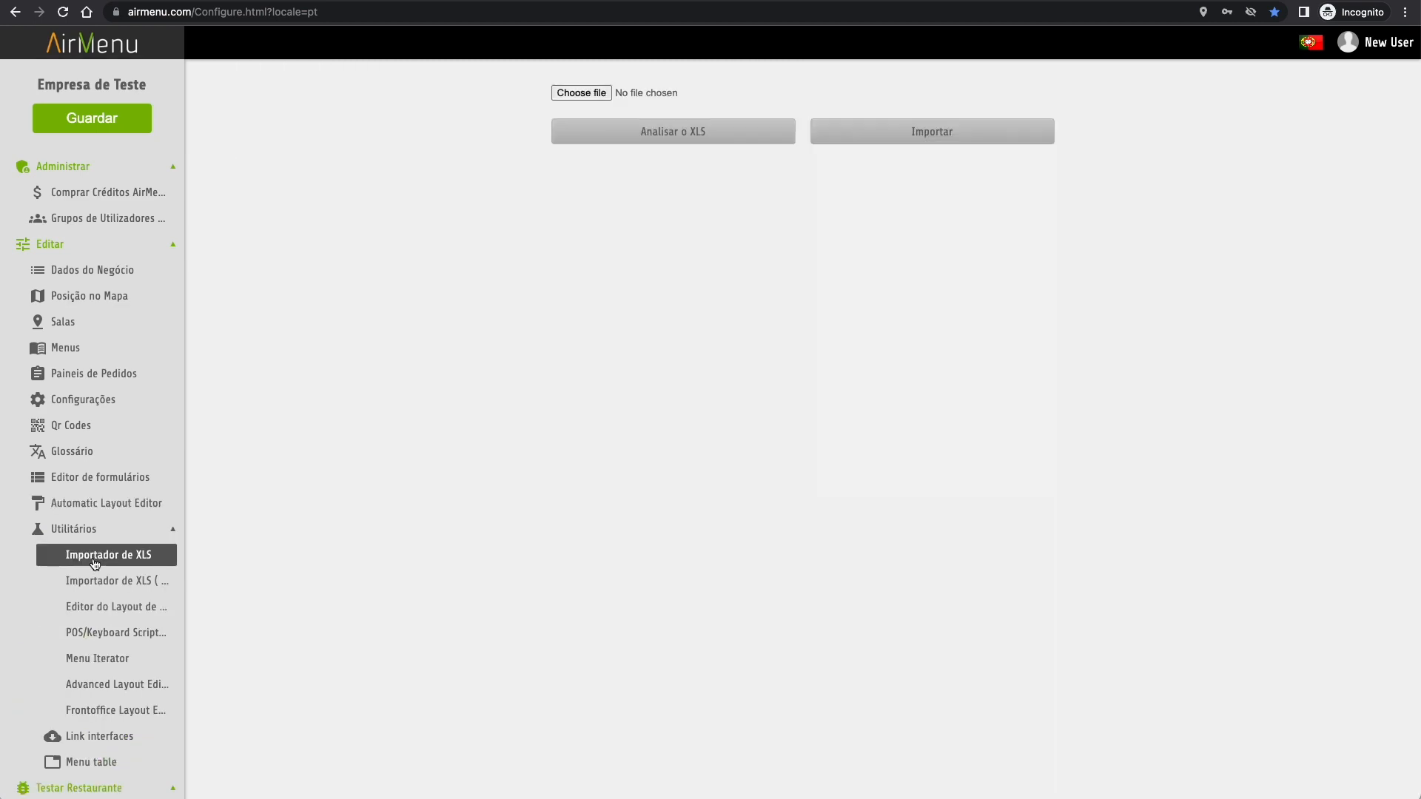
click(115, 609)
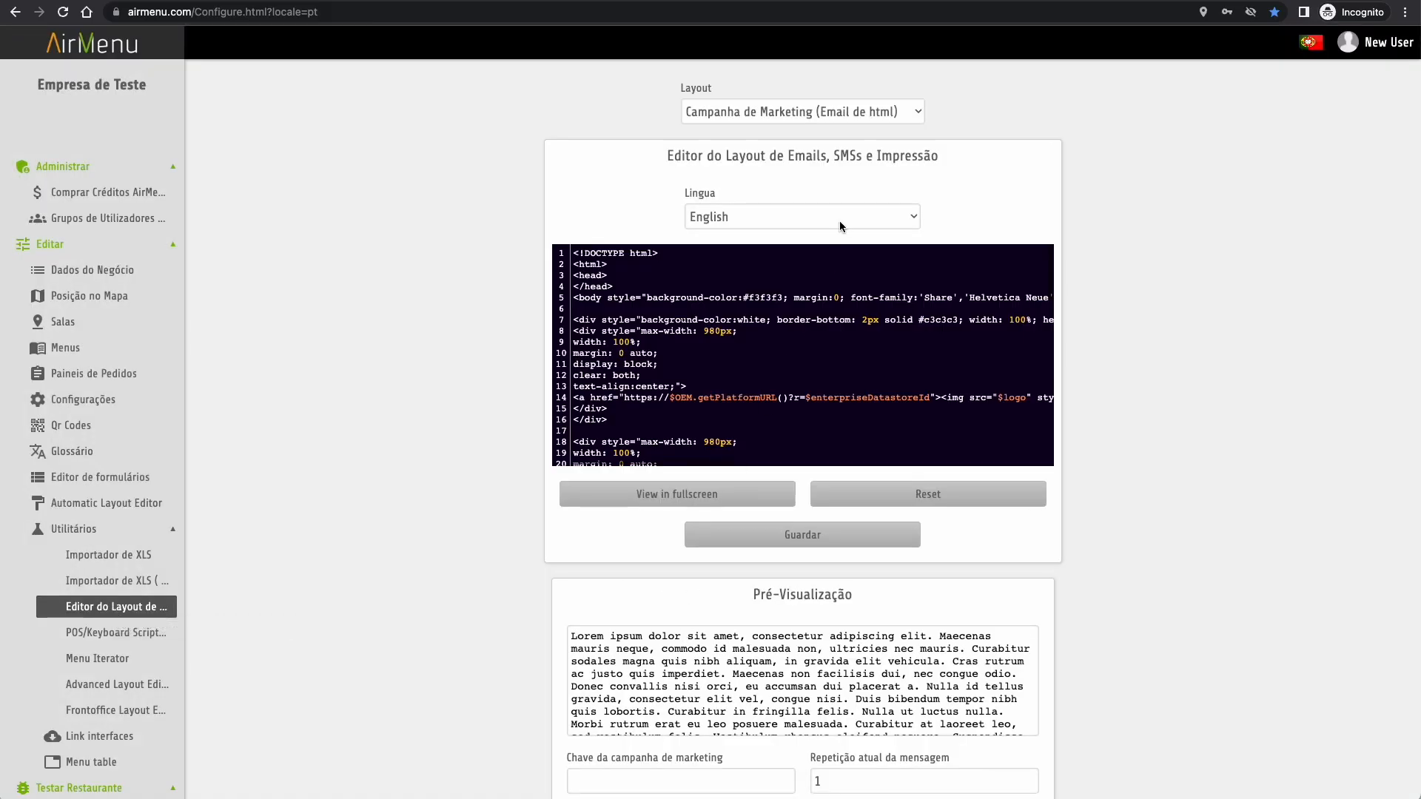
click(836, 113)
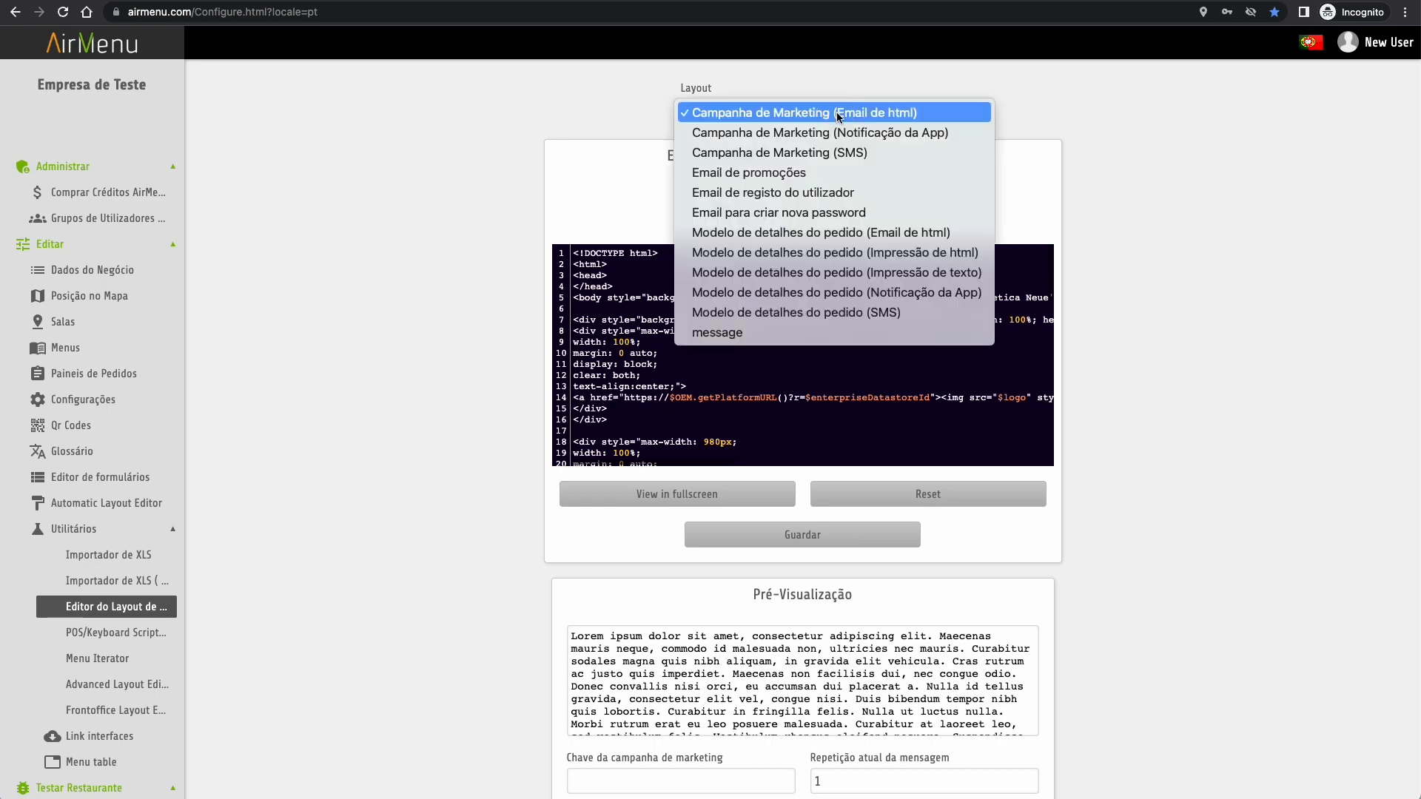
click(838, 231)
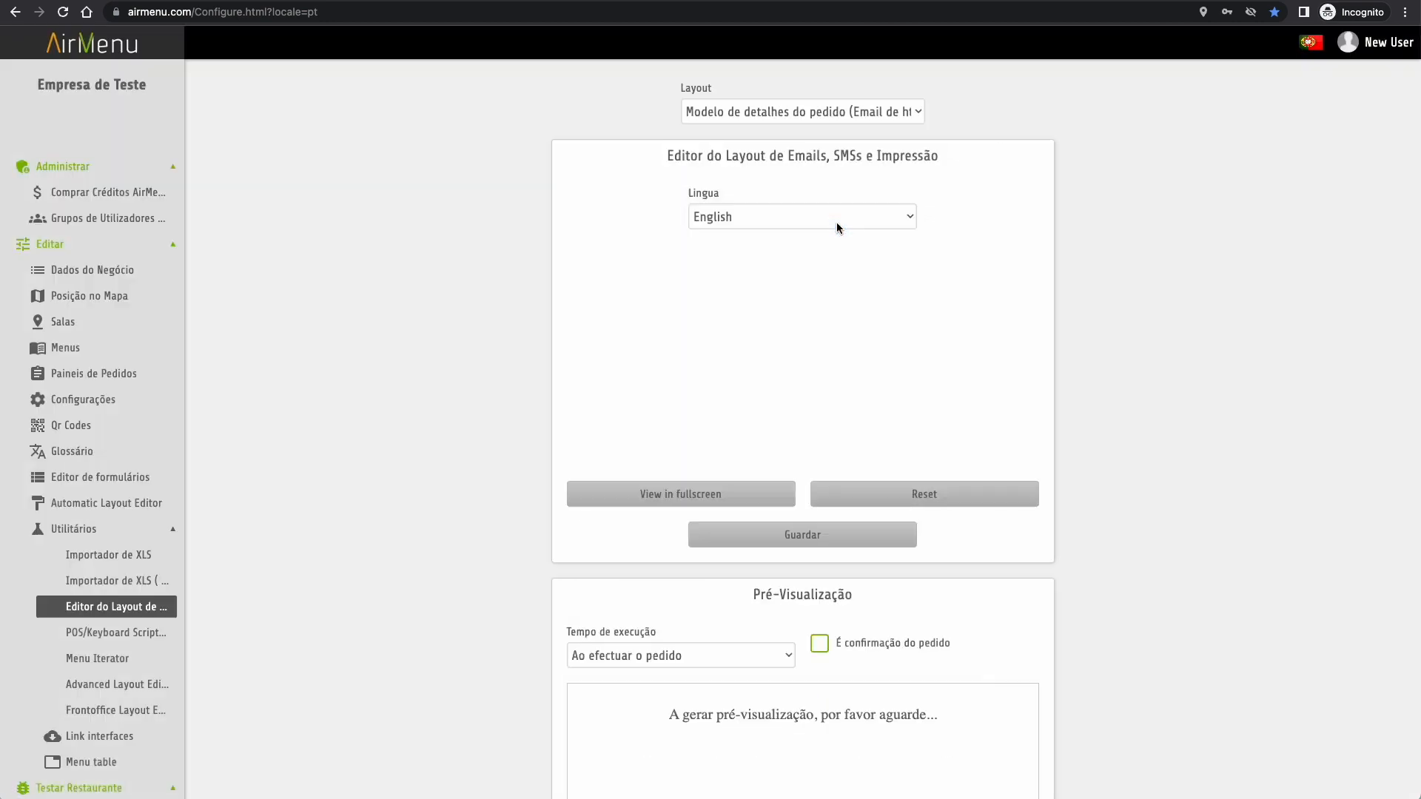
click(803, 216)
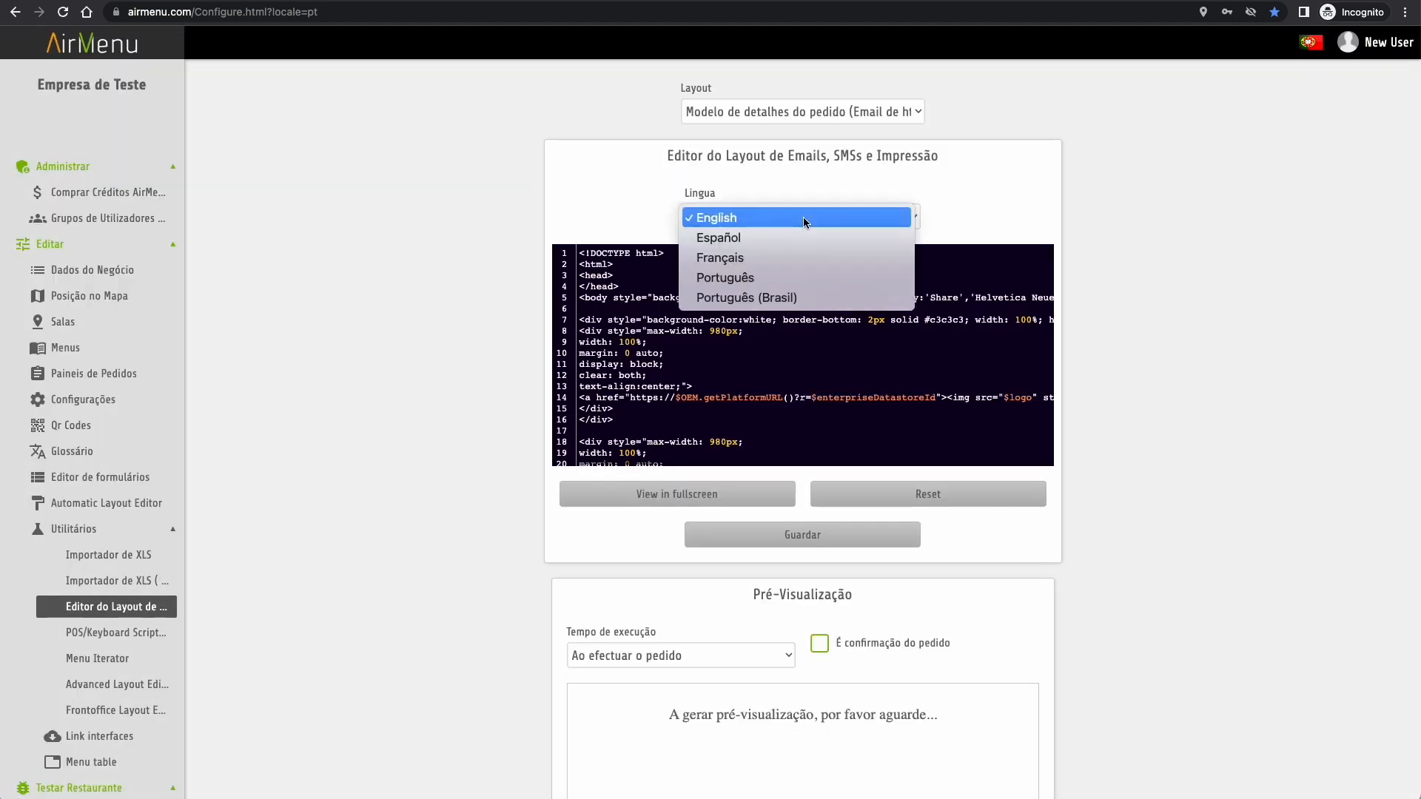
click(796, 277)
scroll(706, 640, down, 2)
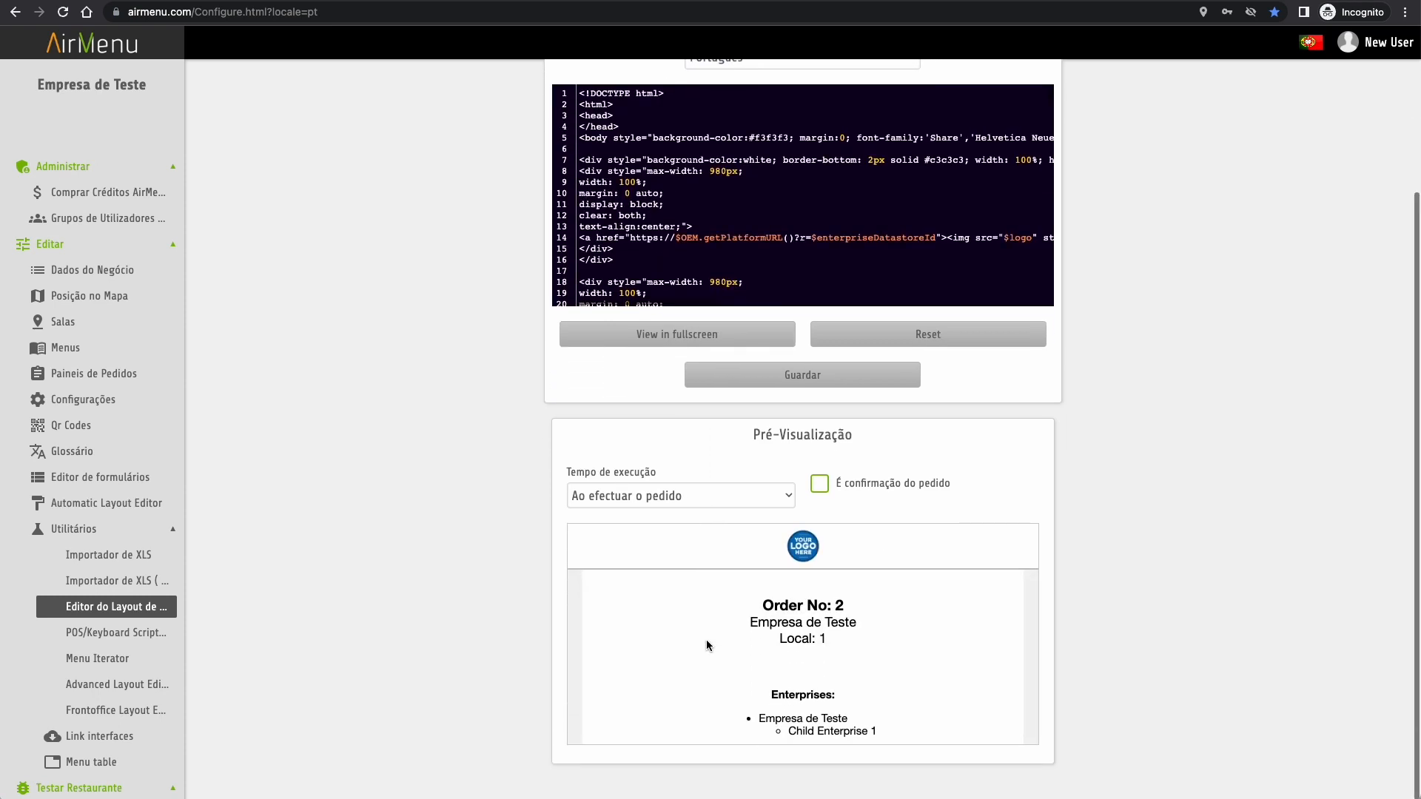
scroll(778, 714, down, 2)
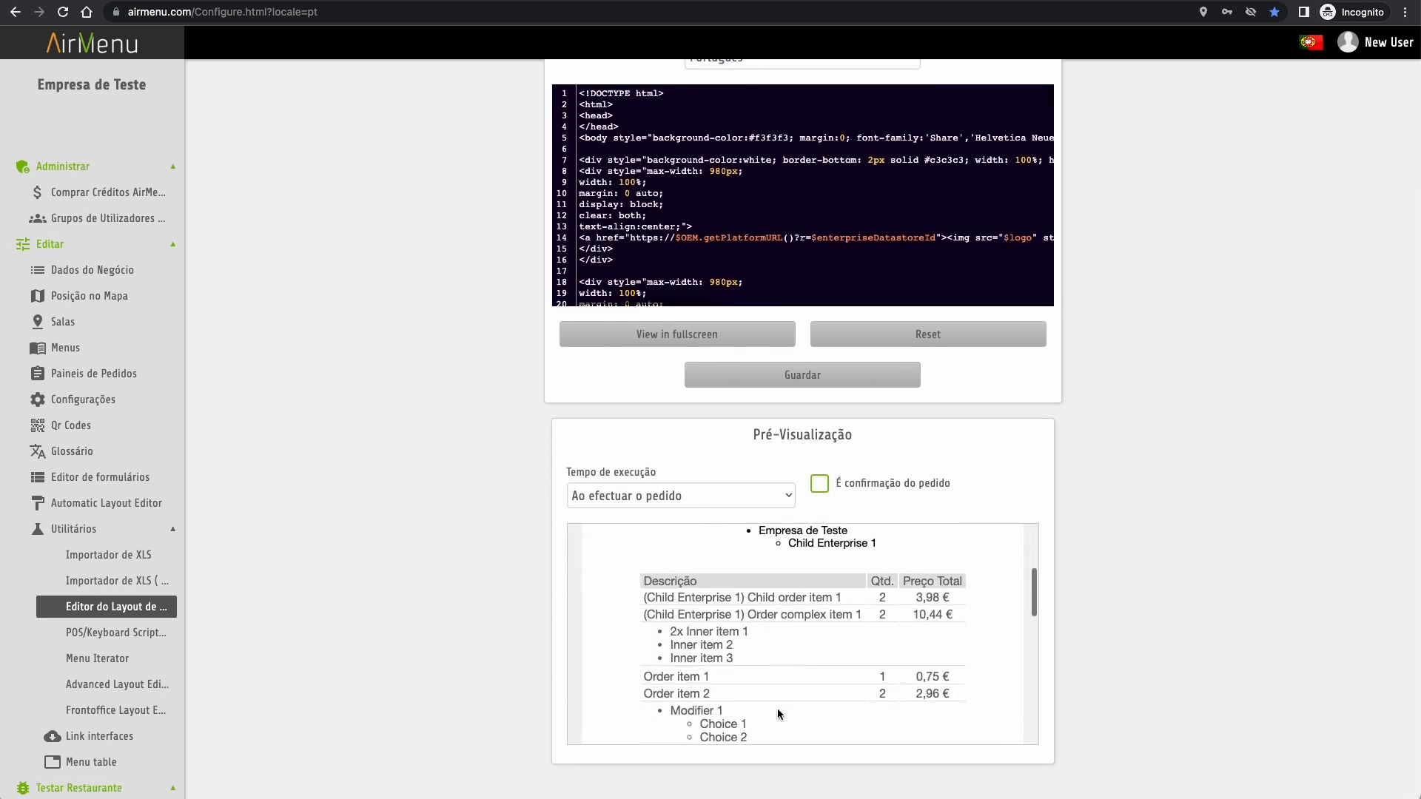
scroll(778, 714, up, 2)
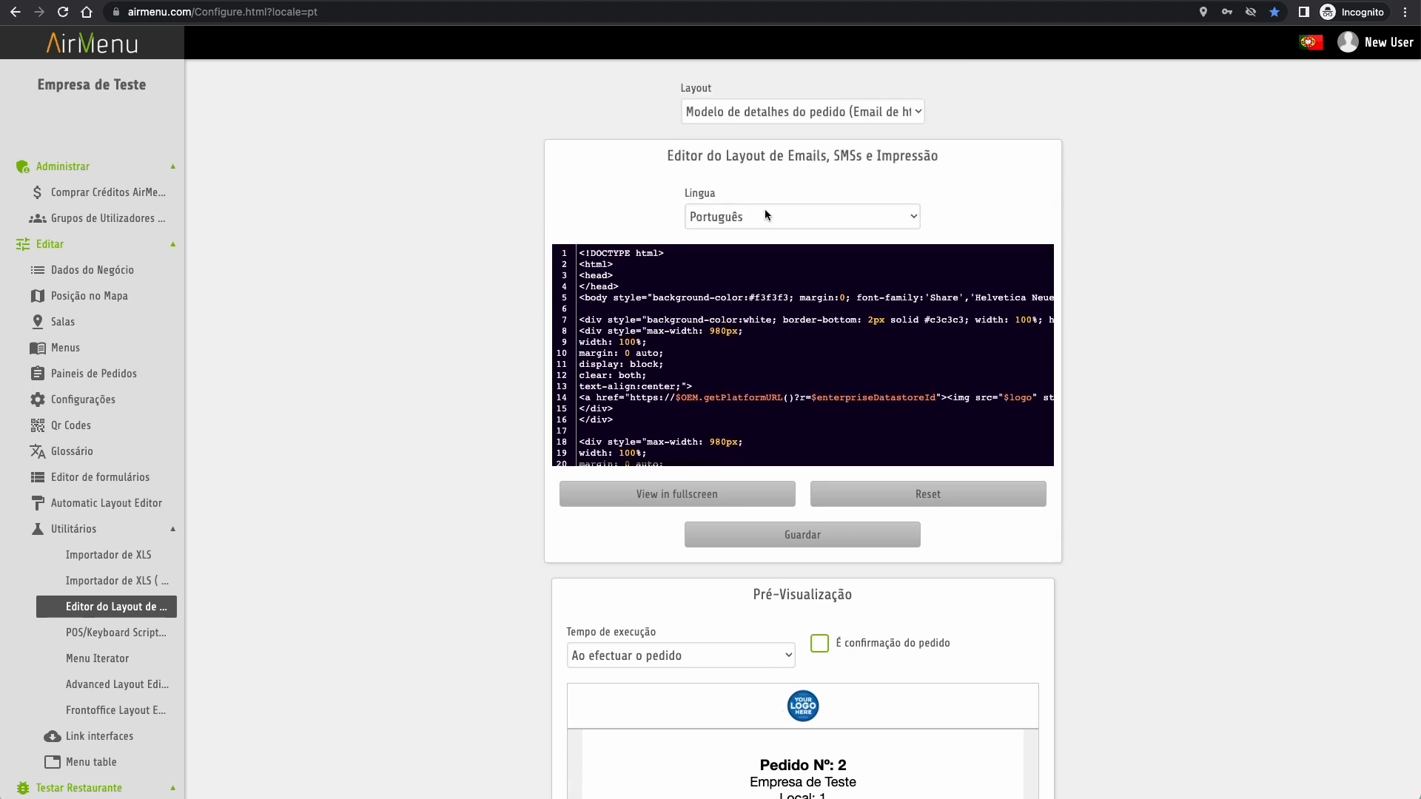
- Switch the template to Email de registo do utilizador and review its welcome preview
click(771, 110)
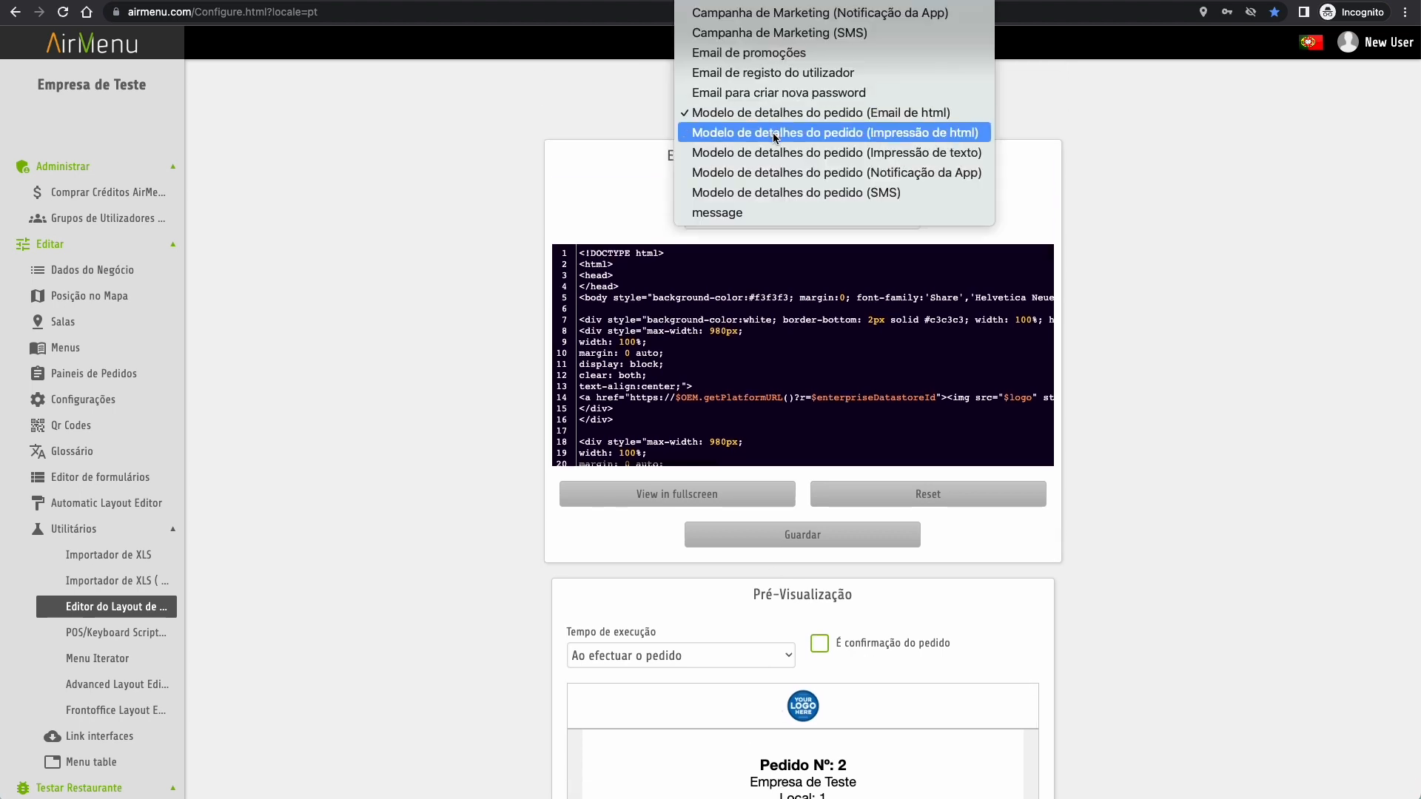
click(771, 73)
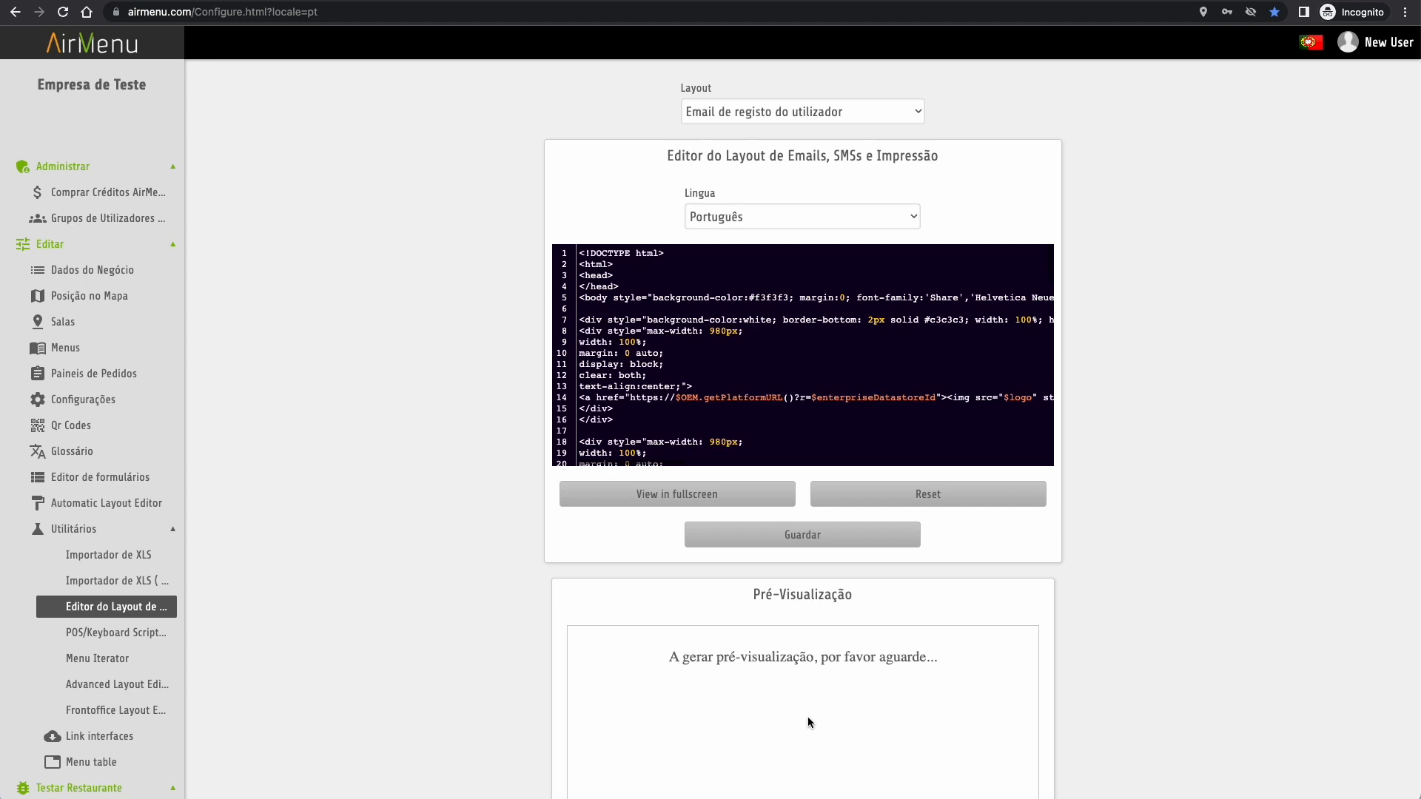
scroll(808, 717, down, 1)
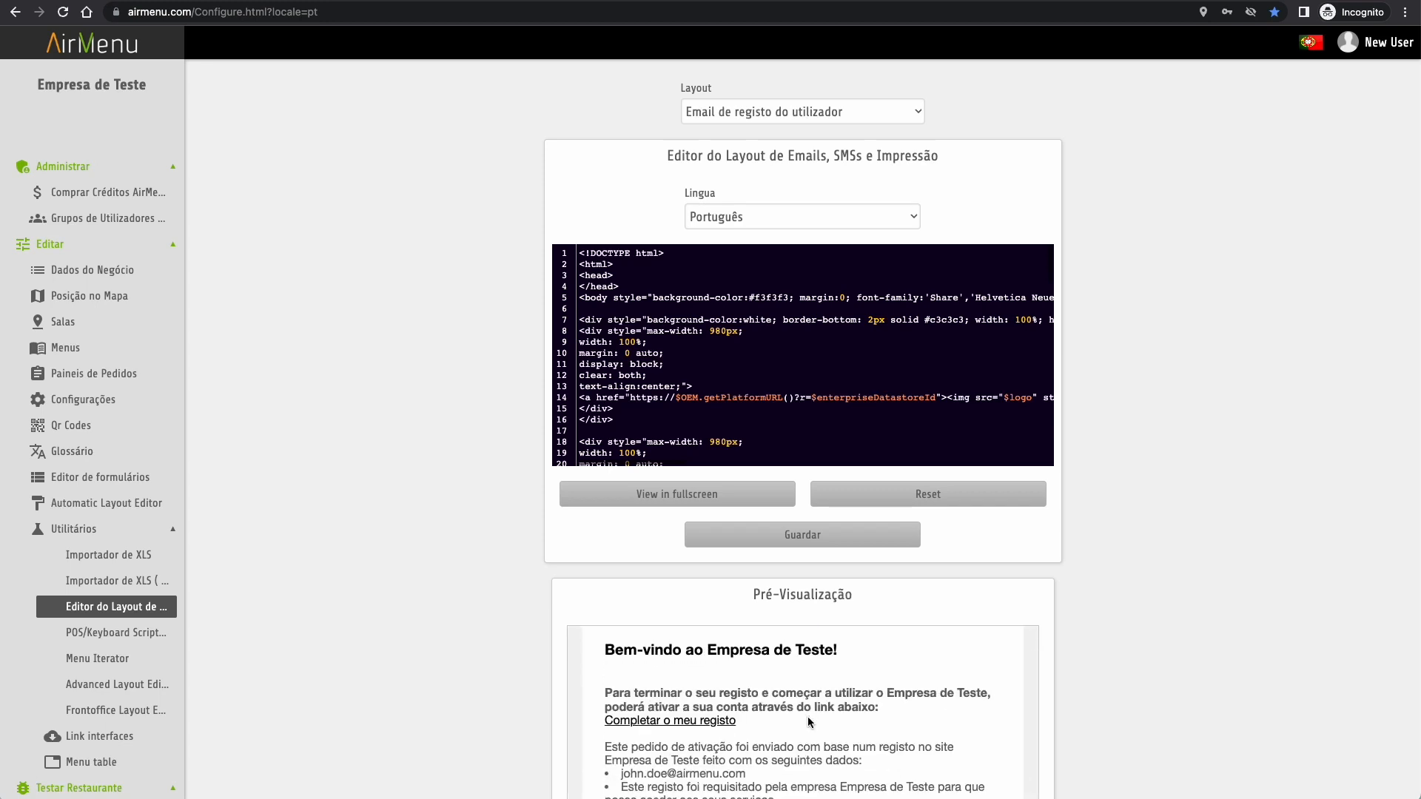
scroll(809, 721, down, 5)
scroll(808, 722, up, 10)
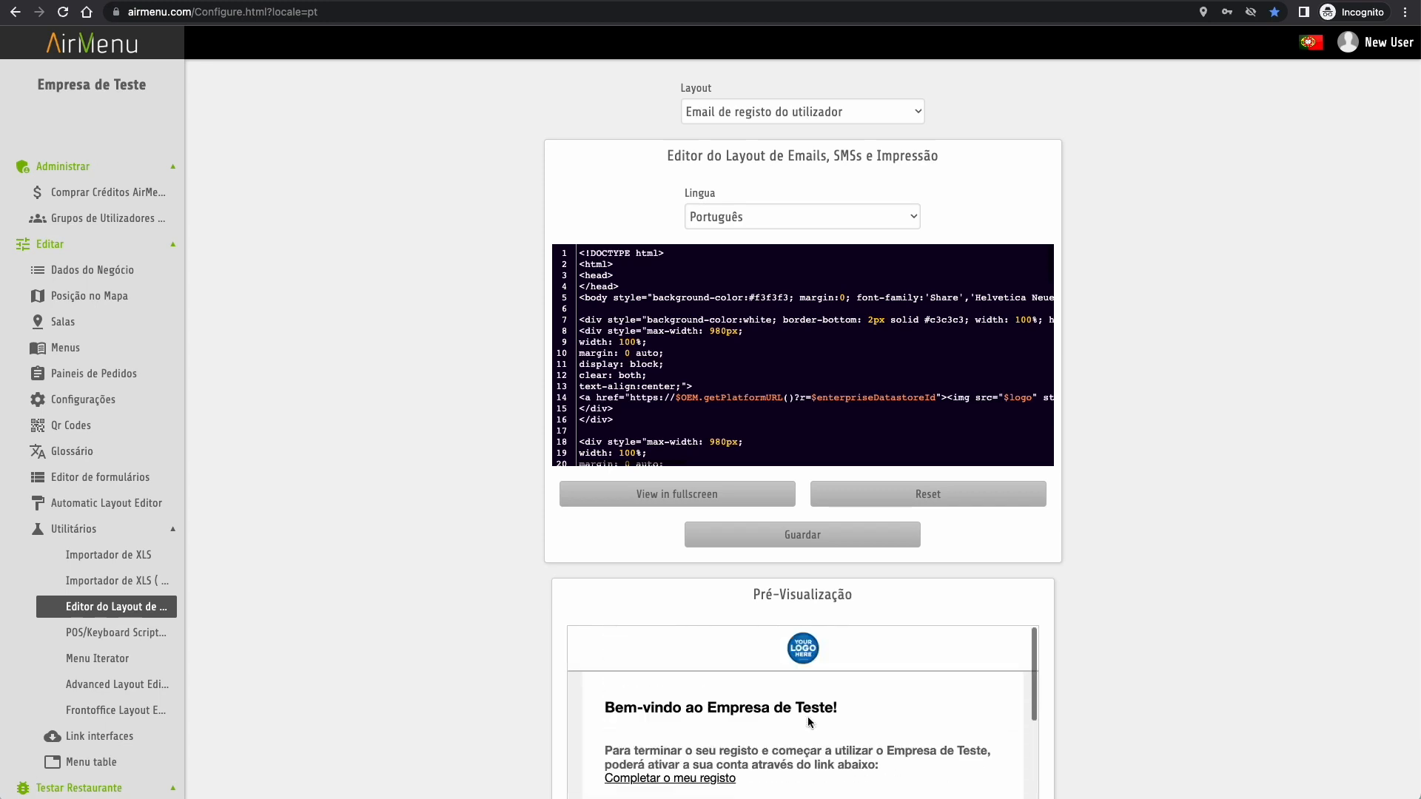
- Choose (AirMenu) Moloni from the Scripts list in the POS/Keyboard Script editor
click(109, 633)
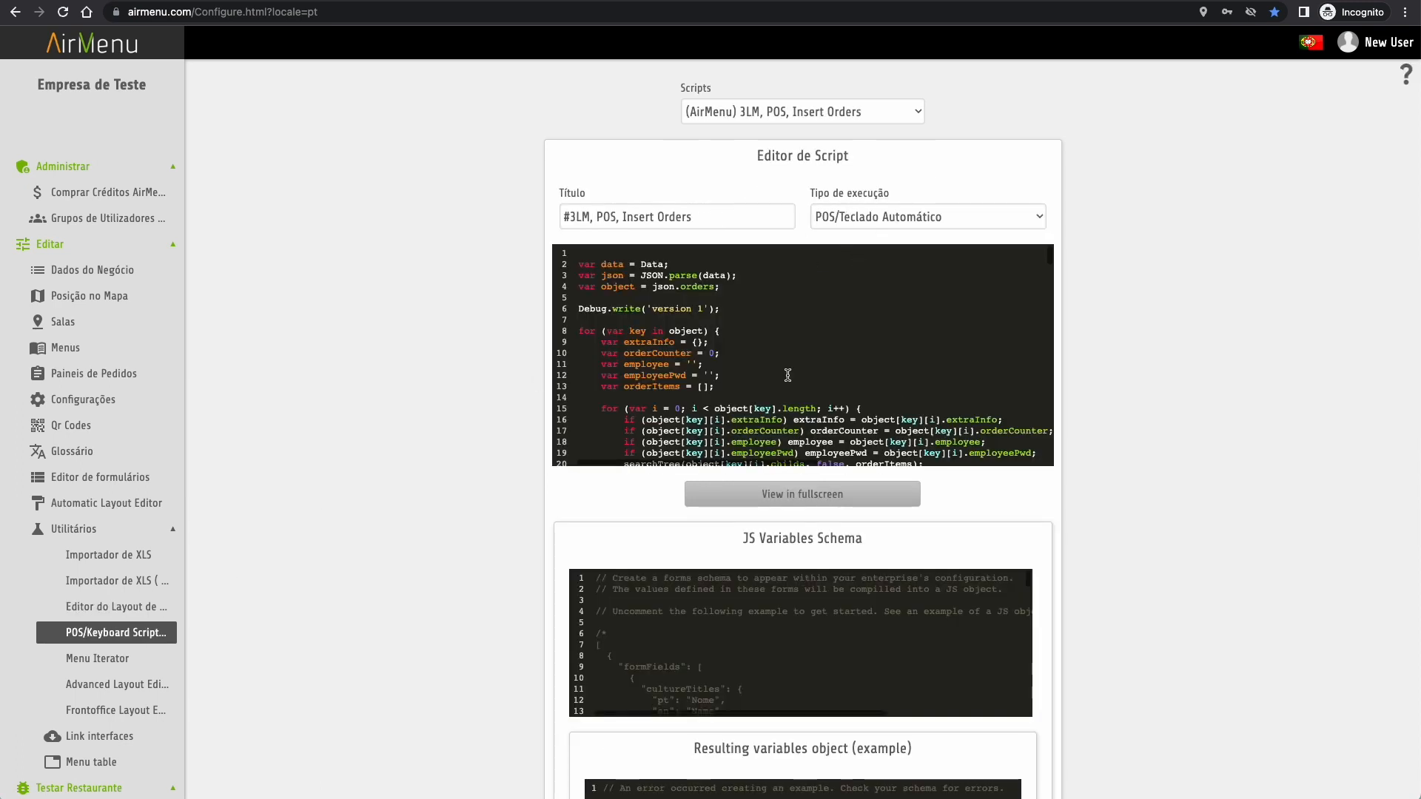
click(805, 114)
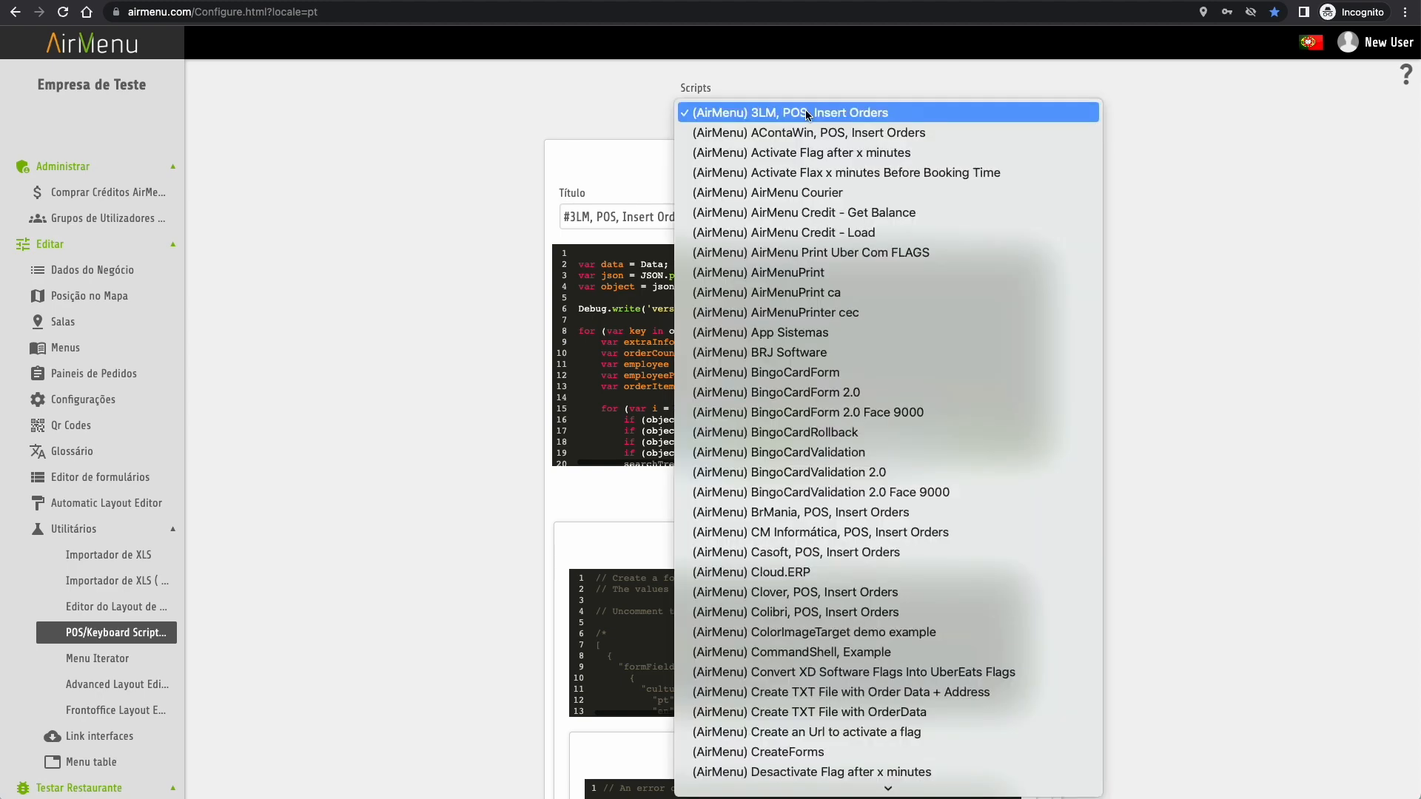
scroll(822, 294, down, 5)
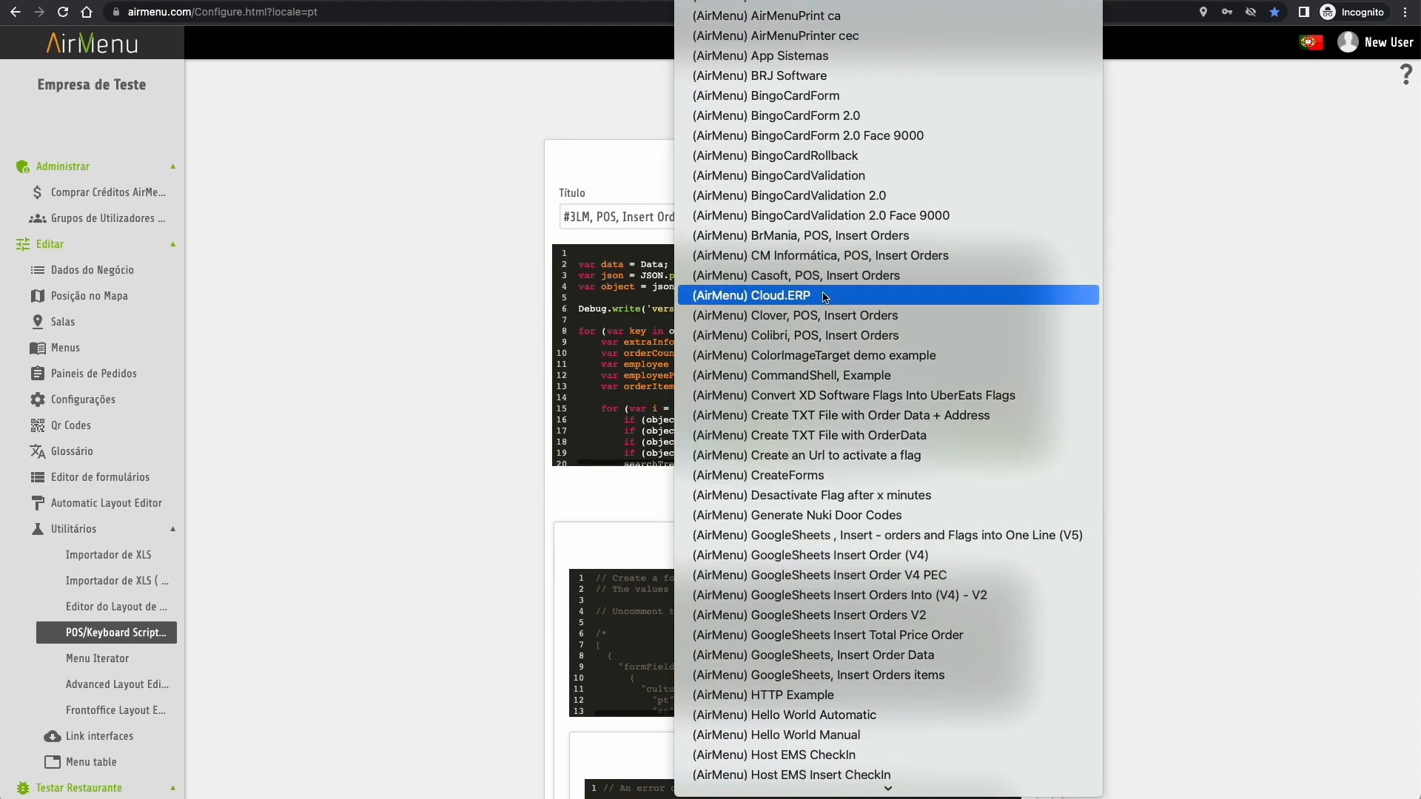
scroll(824, 297, down, 9)
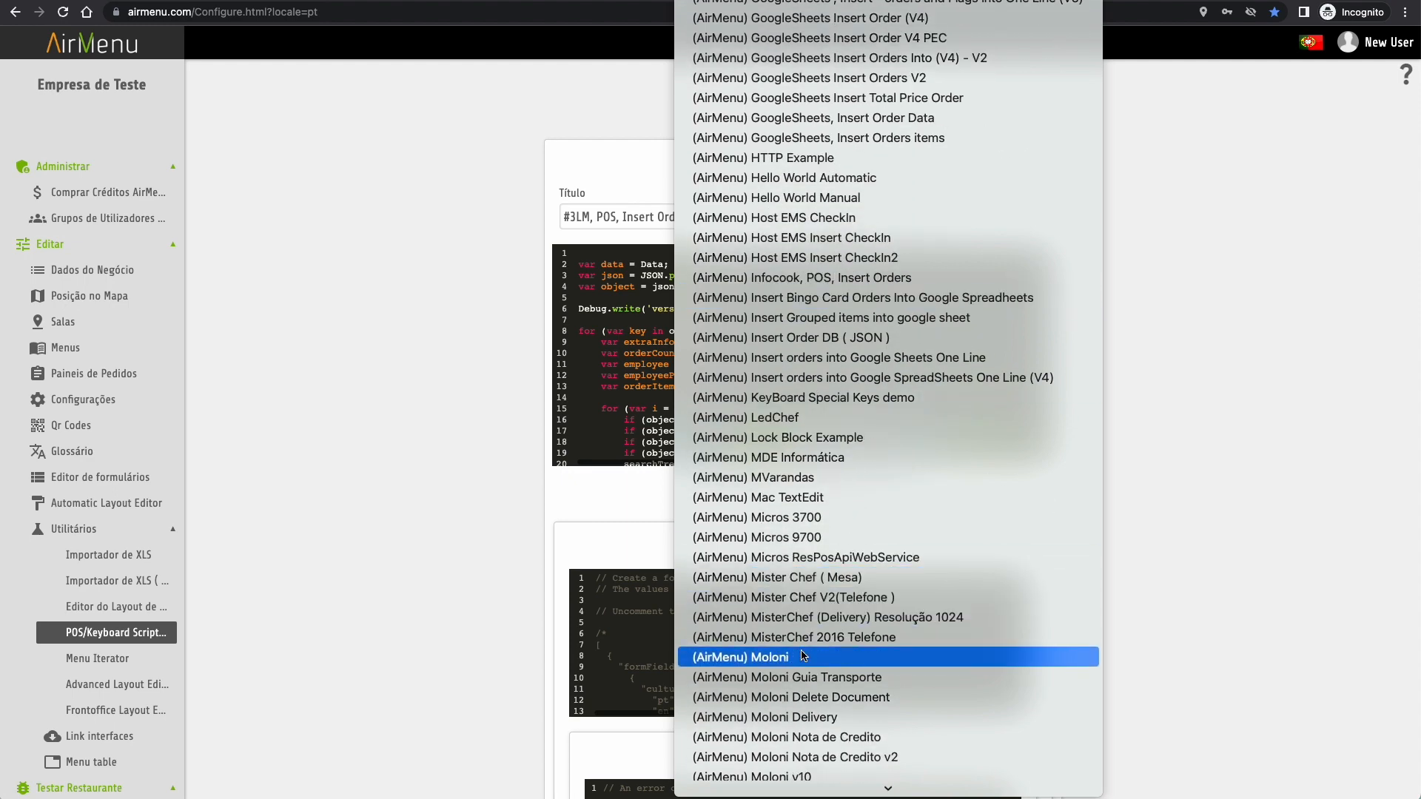
click(807, 656)
scroll(861, 403, down, 5)
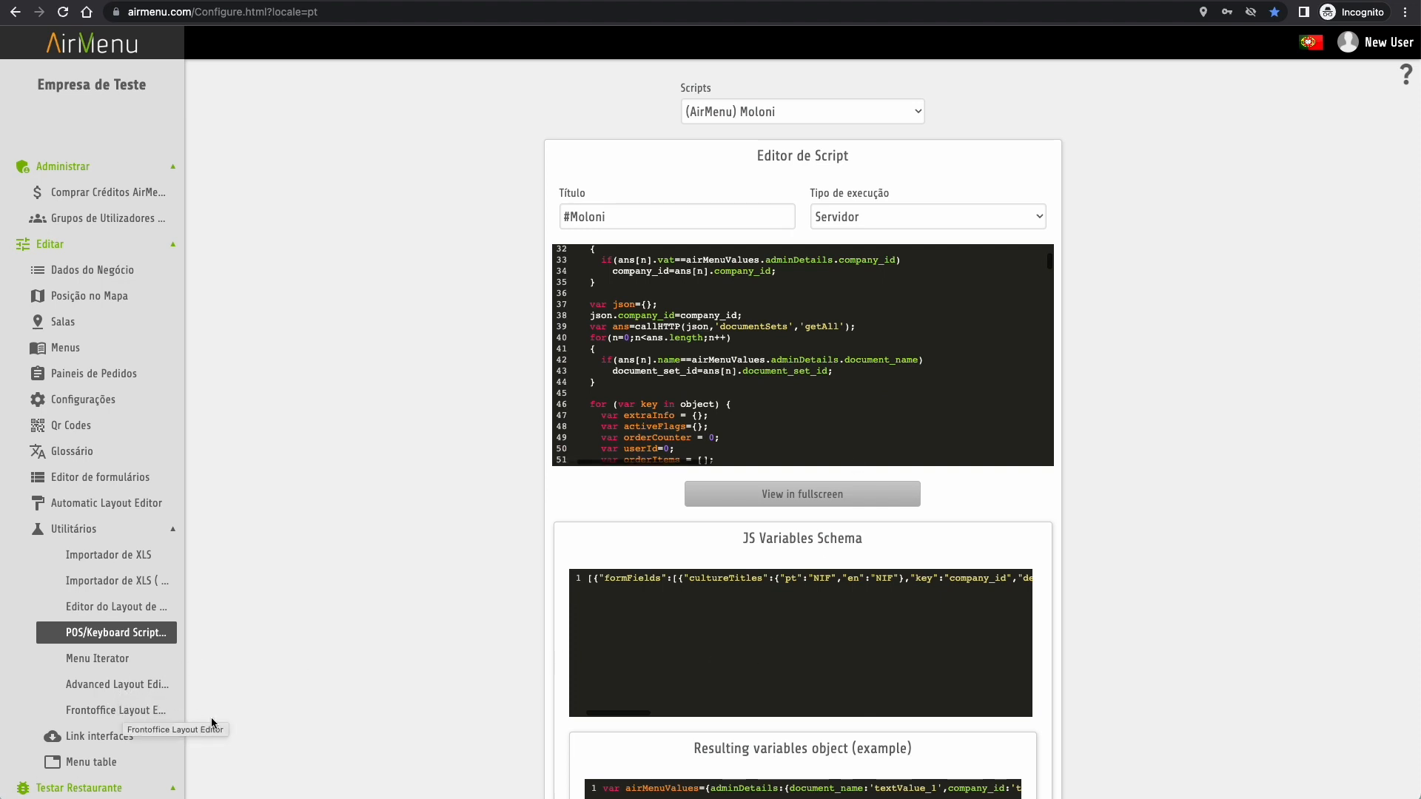
- Add a new Uber Eats provider link on the Link interfaces page
click(102, 739)
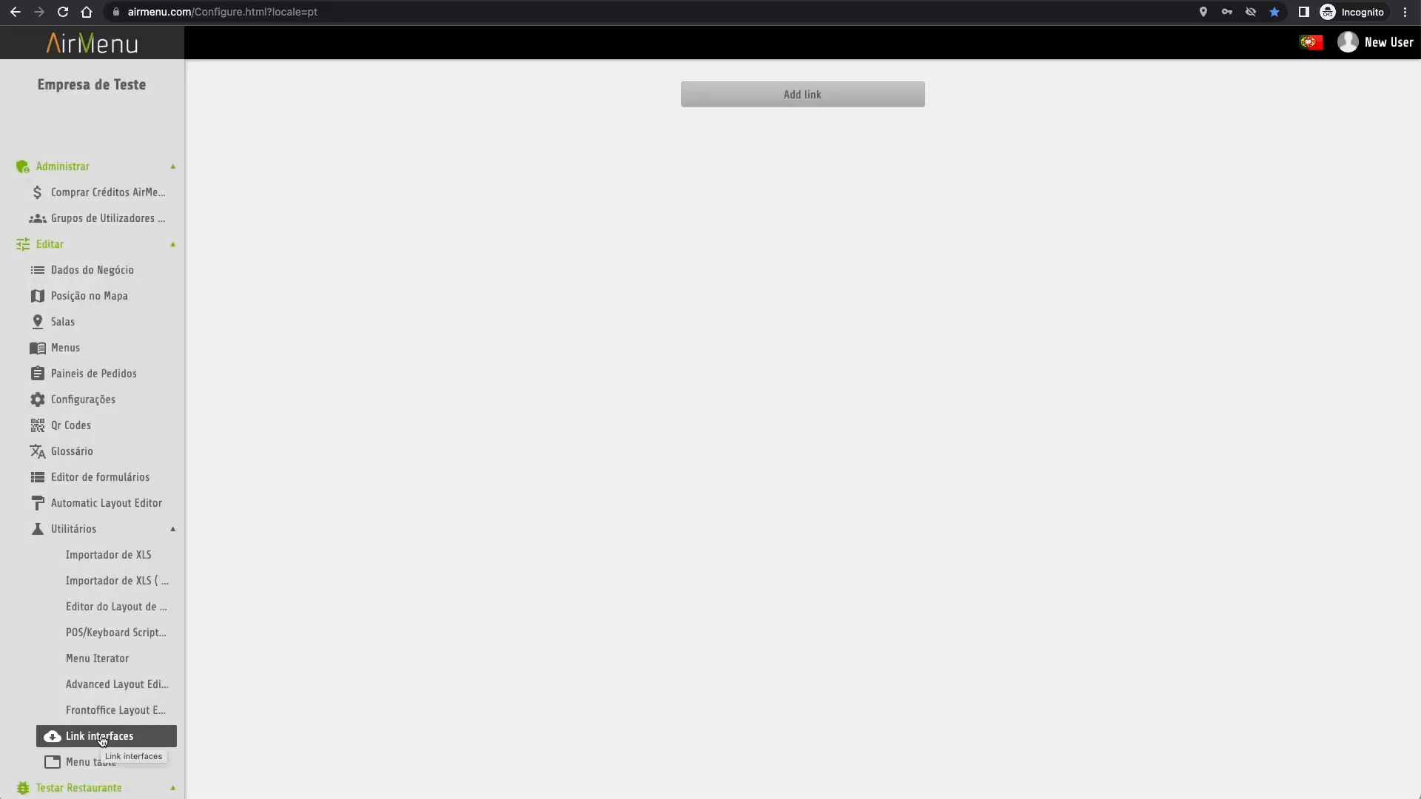
click(849, 94)
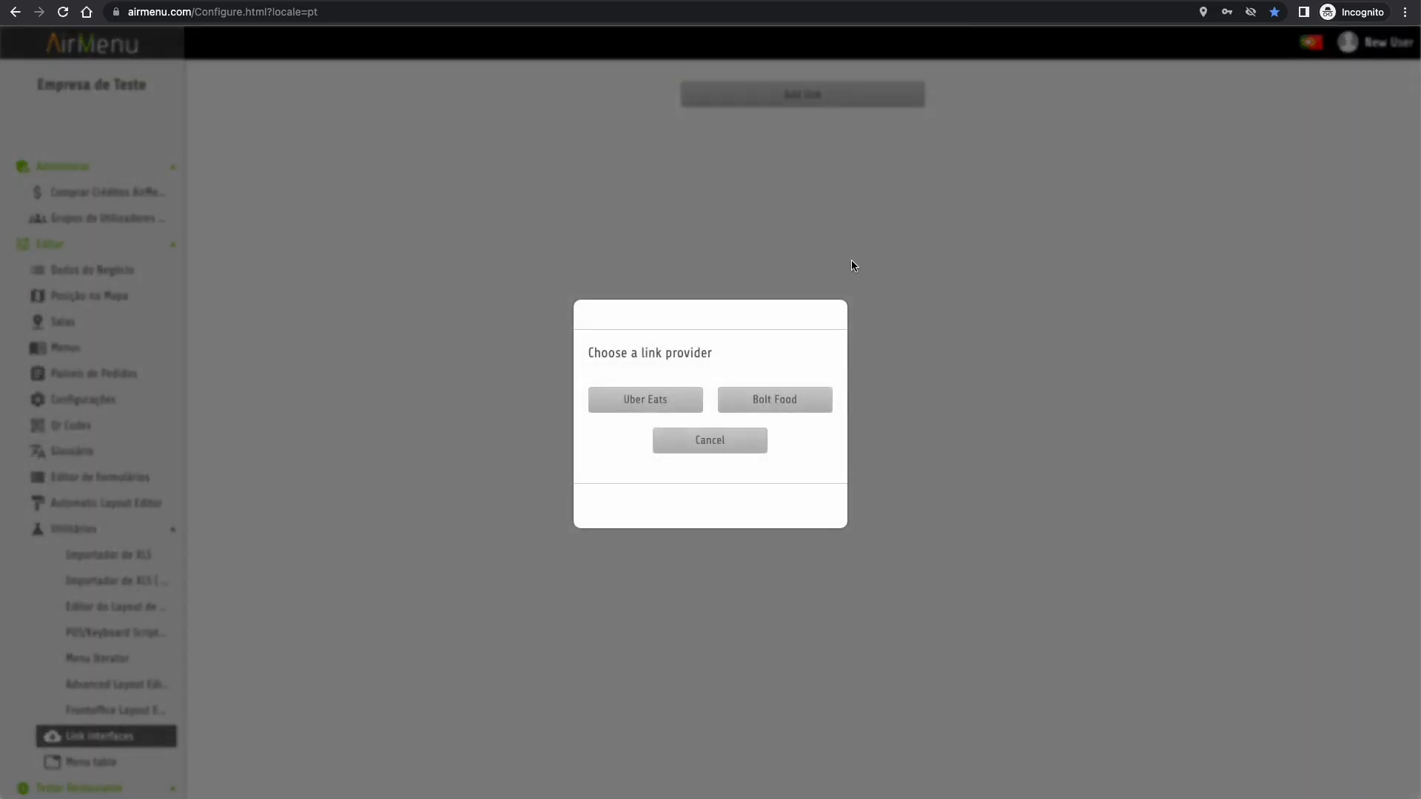
click(651, 401)
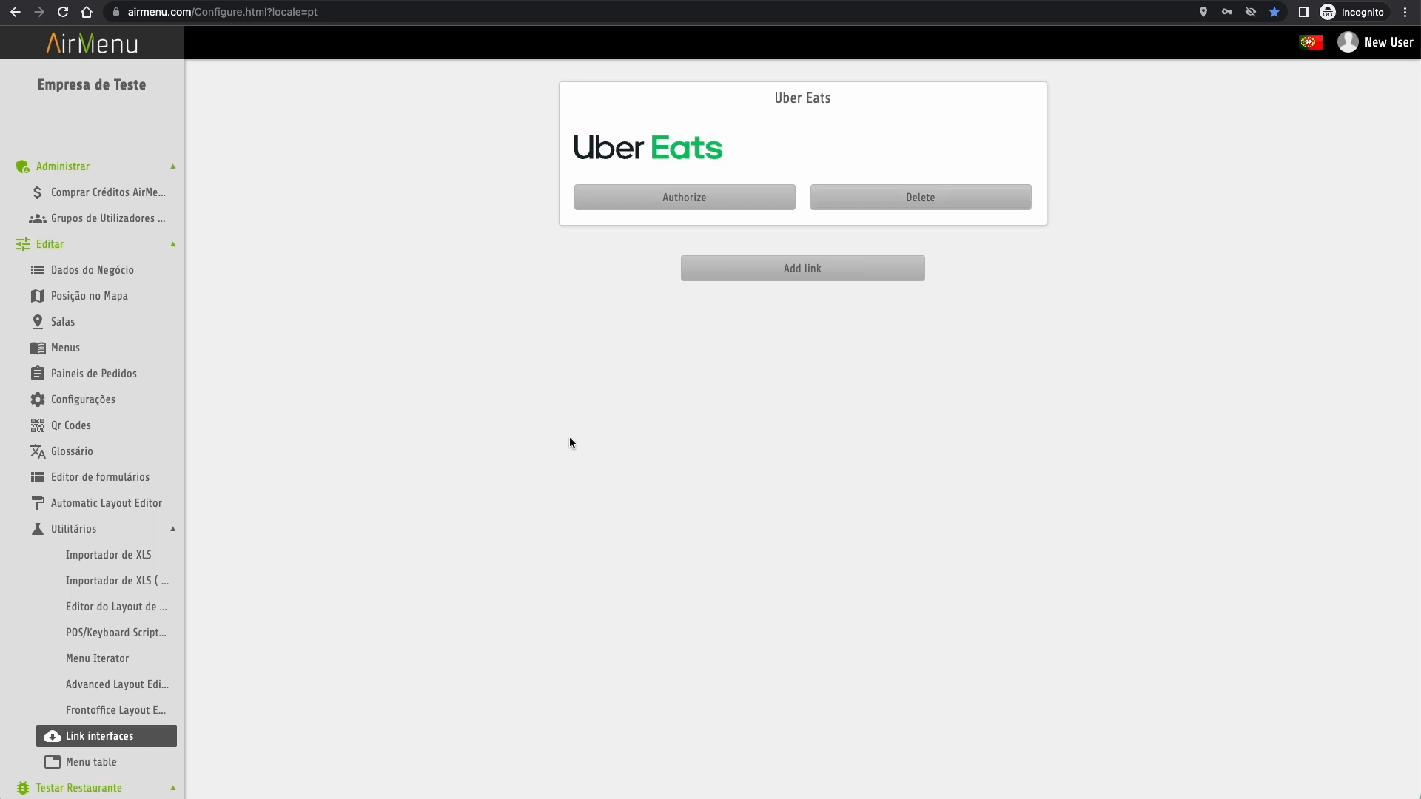
- Browse the Menu table of items, then open the Smartphone test preview
click(102, 768)
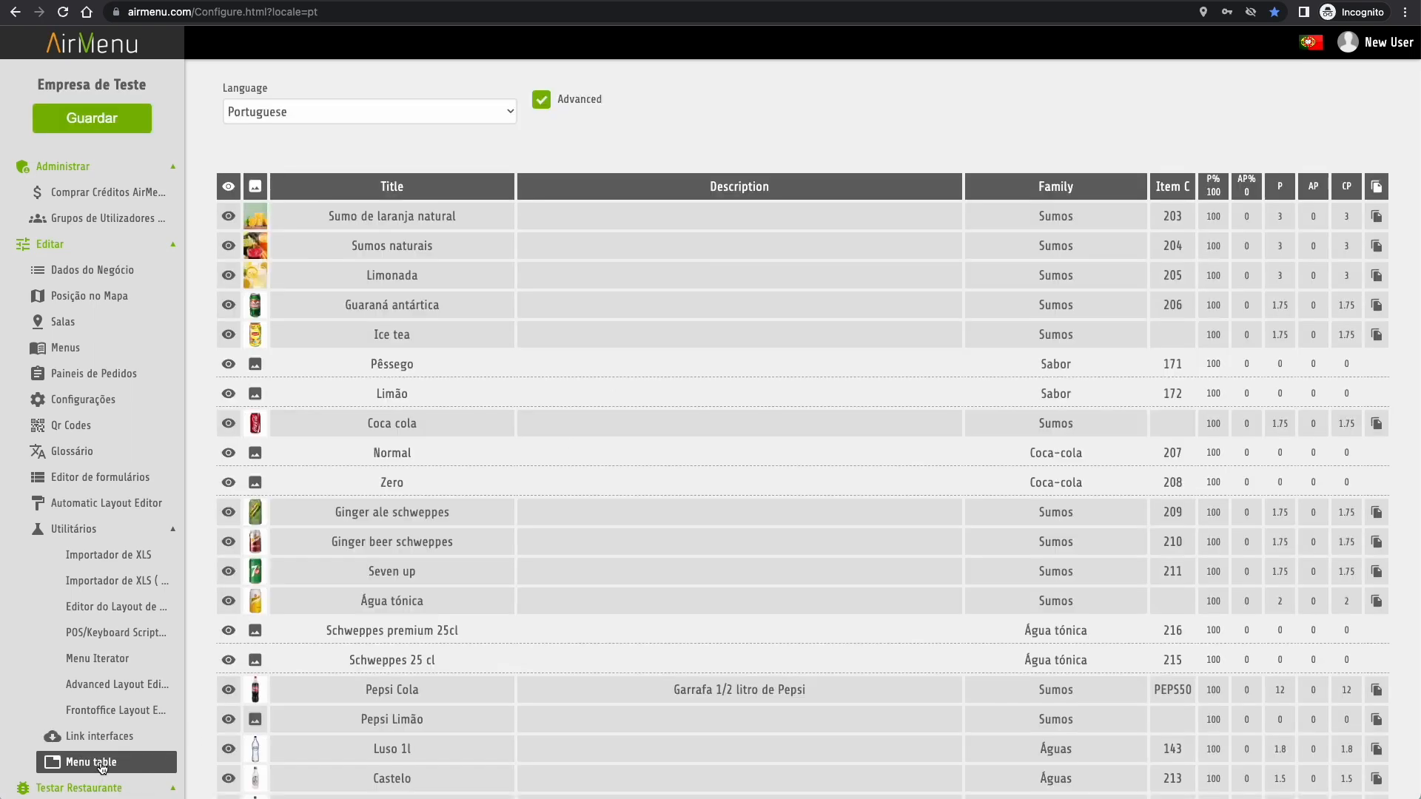
scroll(584, 697, down, 10)
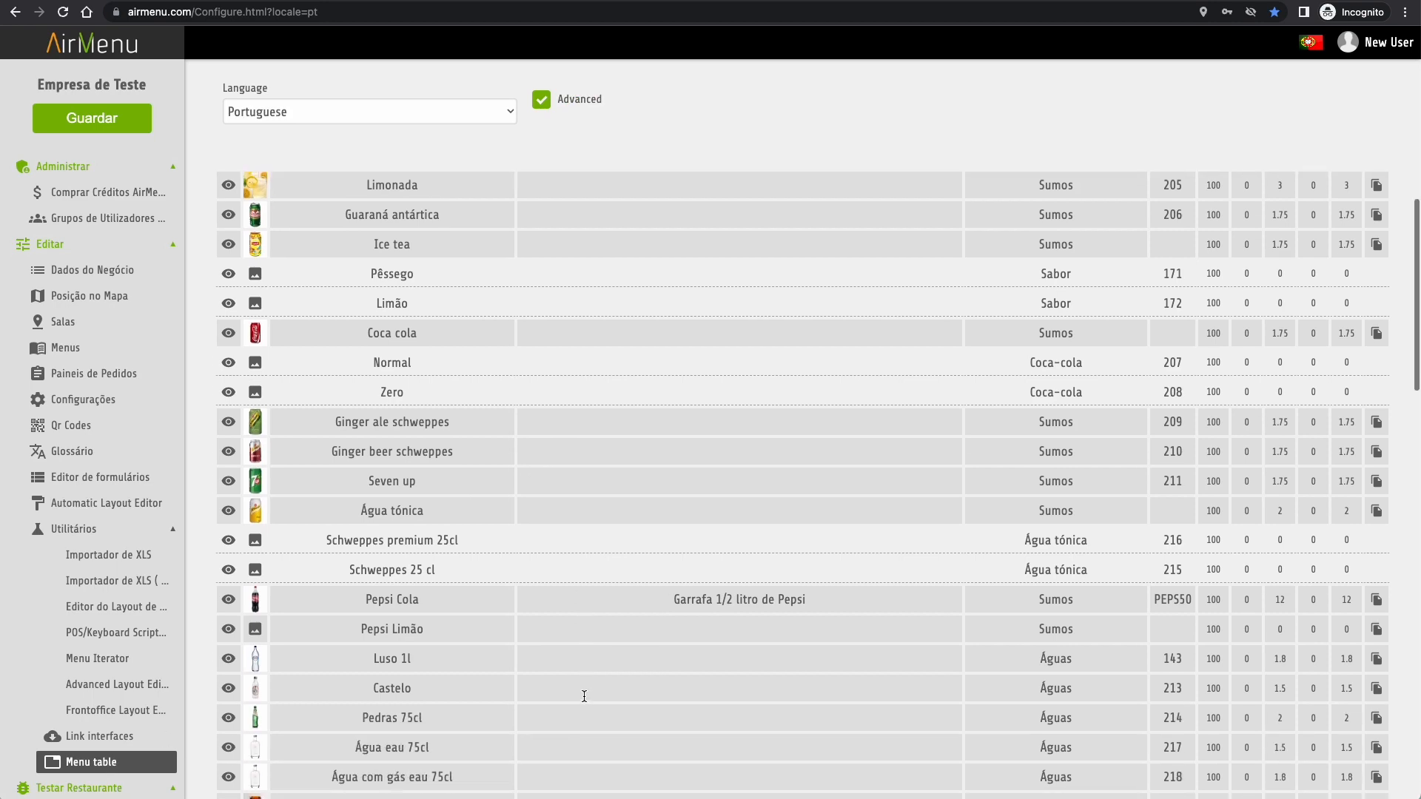
scroll(584, 697, down, 3)
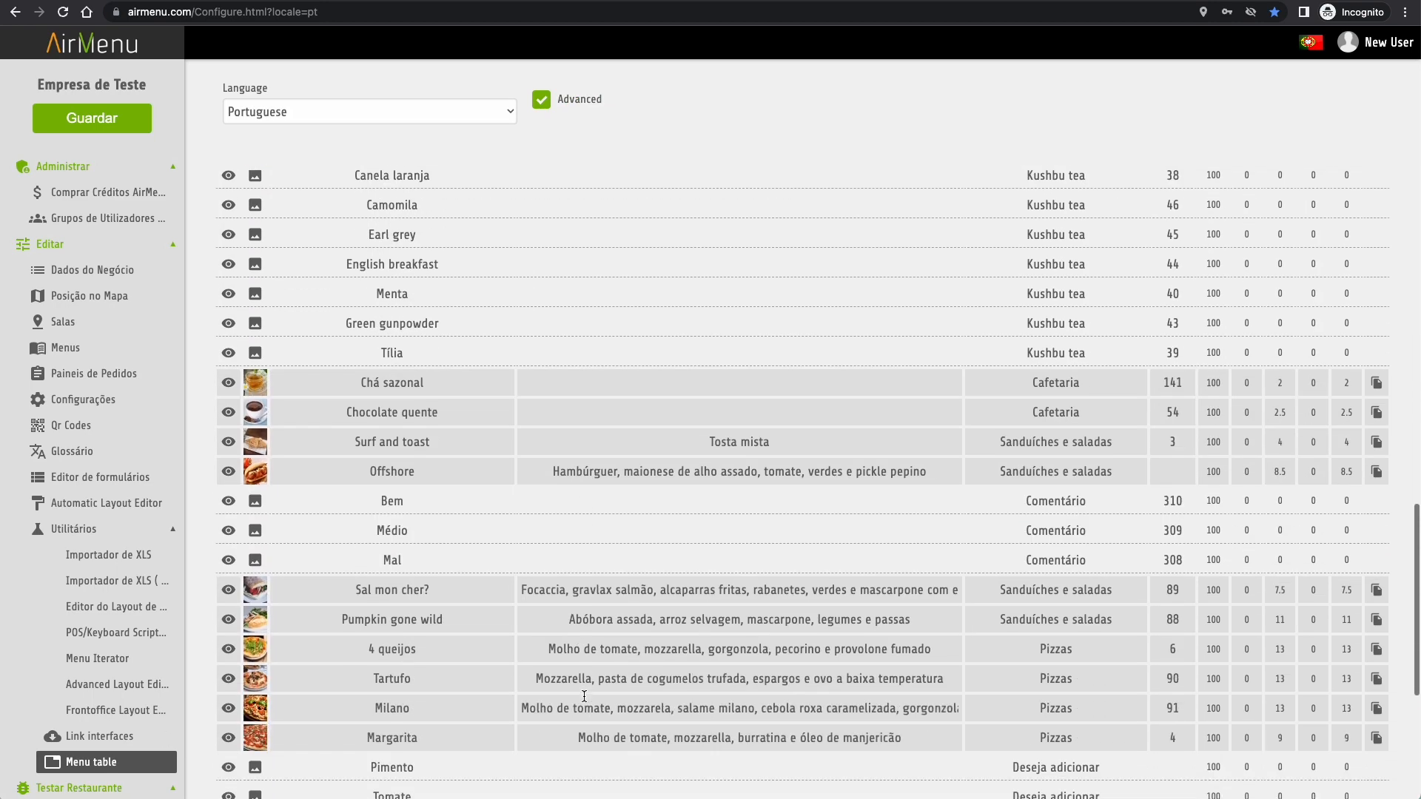
scroll(89, 592, down, 3)
click(82, 598)
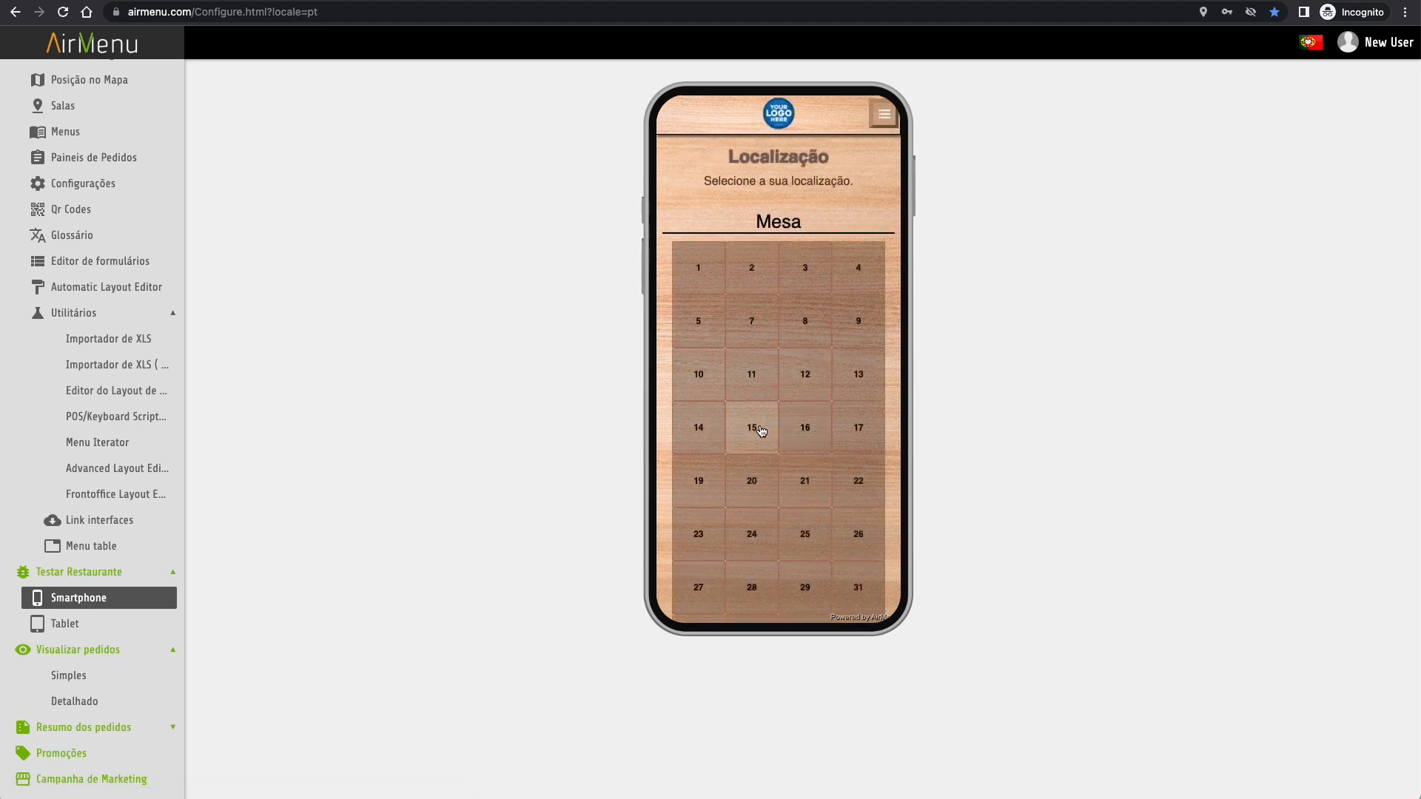
- Pick table 15 in the Smartphone preview, then a table in the Tablet preview
click(774, 433)
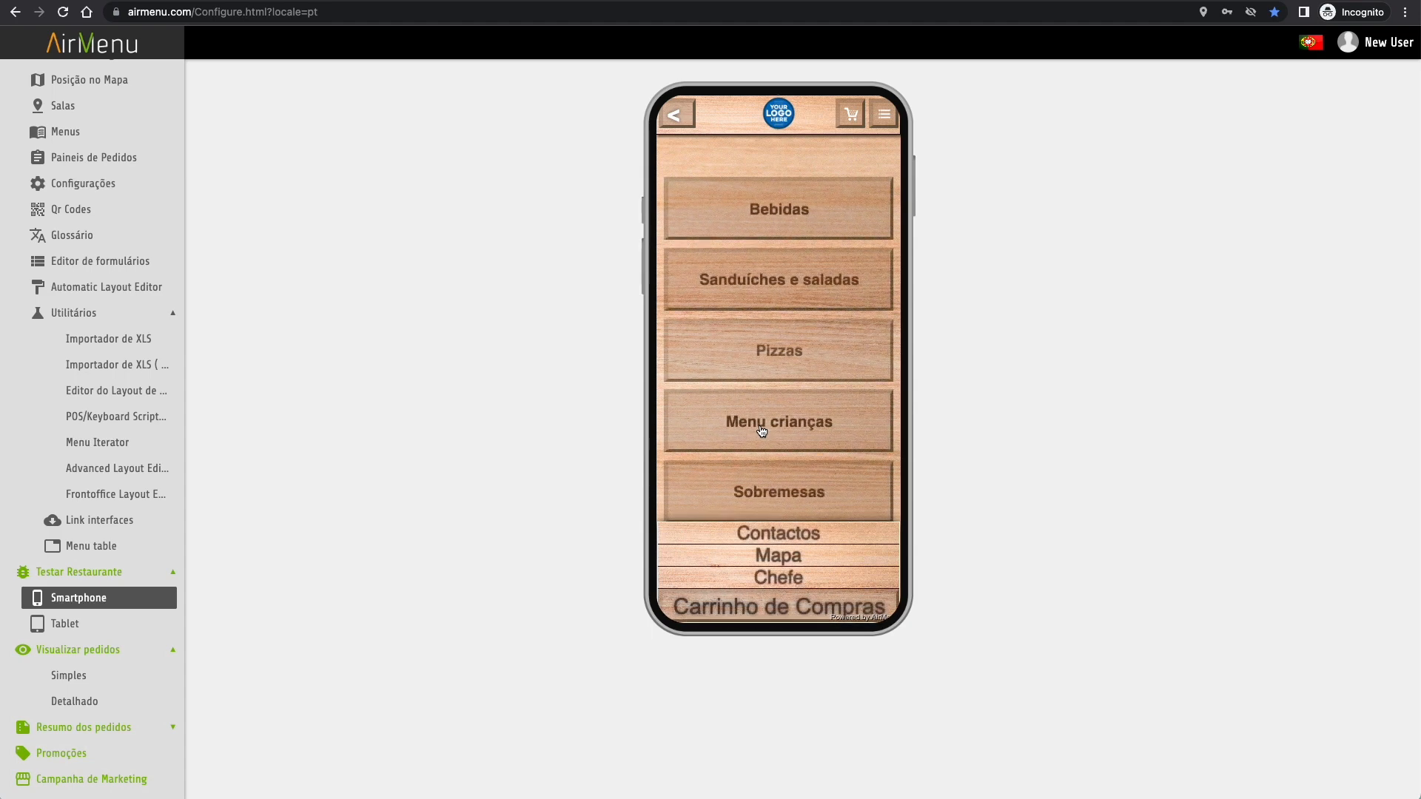
click(74, 631)
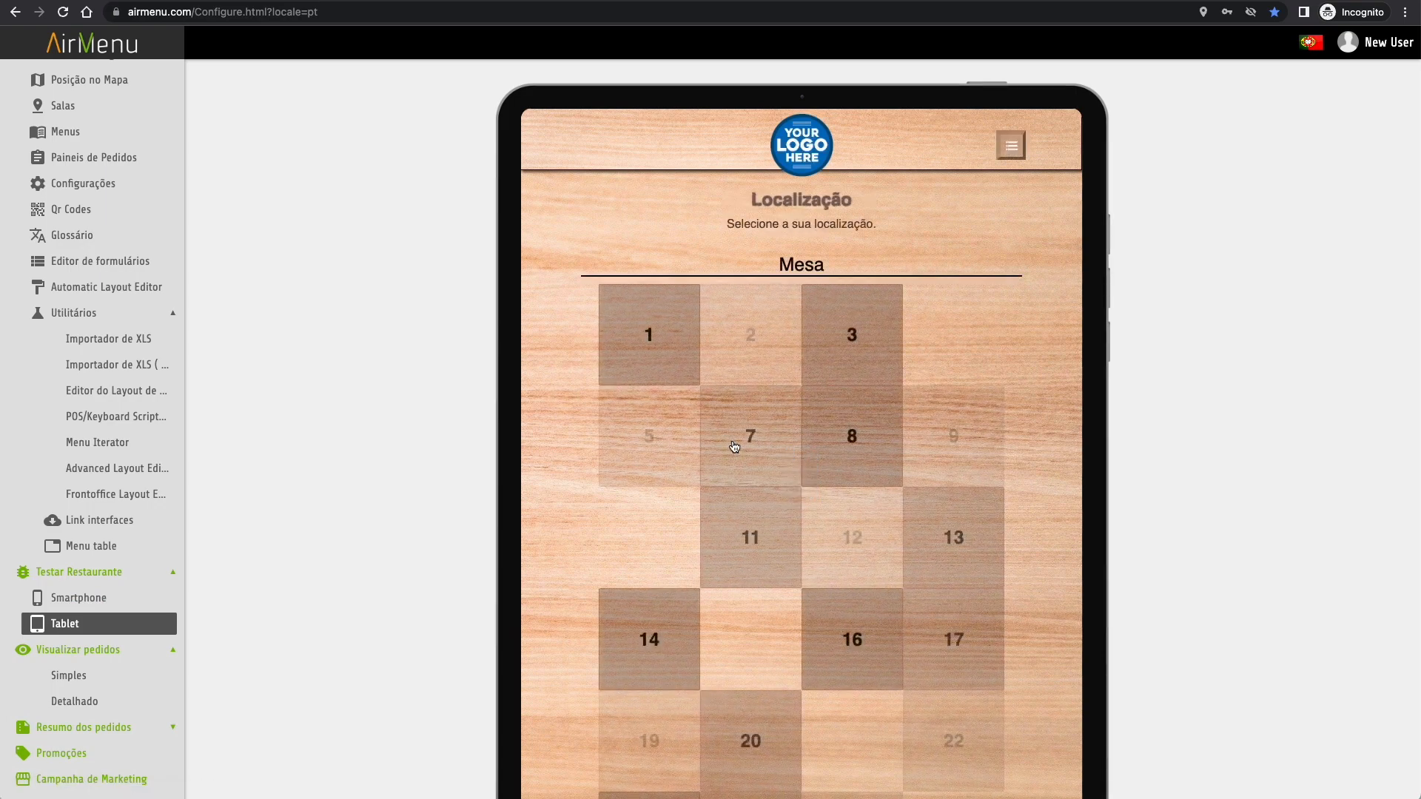
click(763, 449)
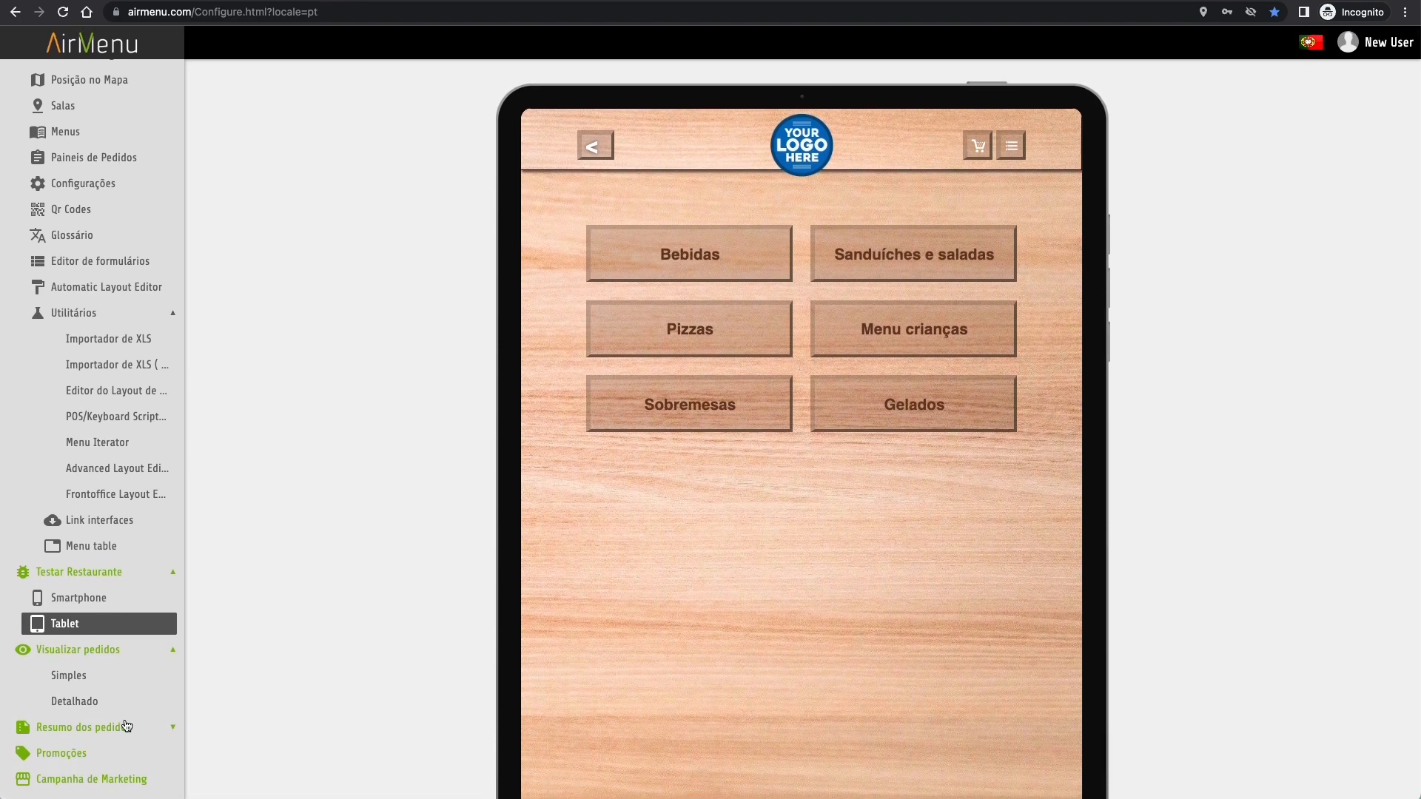
- Open Relatórios under Resumo dos pedidos
click(122, 731)
scroll(121, 731, down, 2)
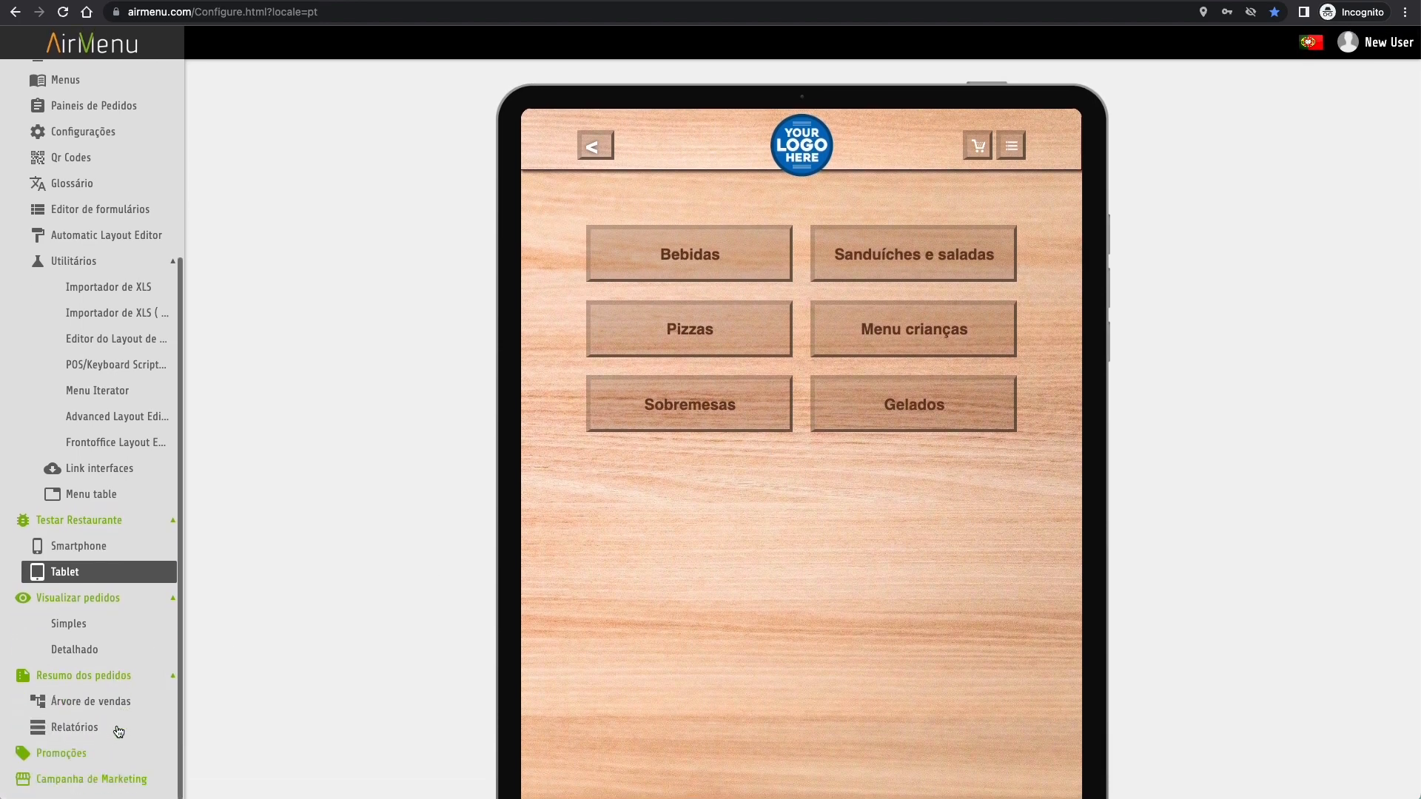
click(75, 730)
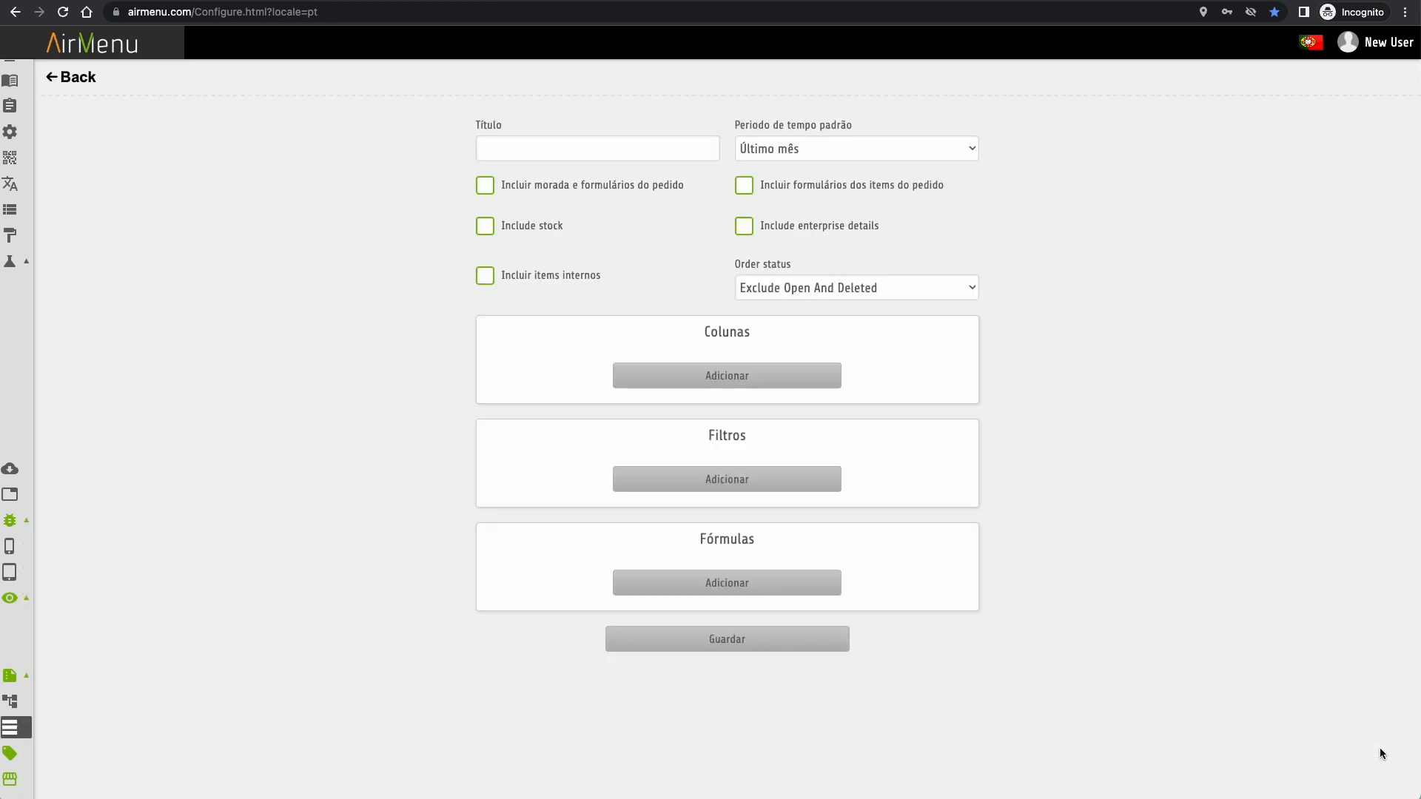
- Title the report 'Vandas', period Dia actual, status Include Open And Deleted
click(619, 147)
text(Vandas)
click(868, 155)
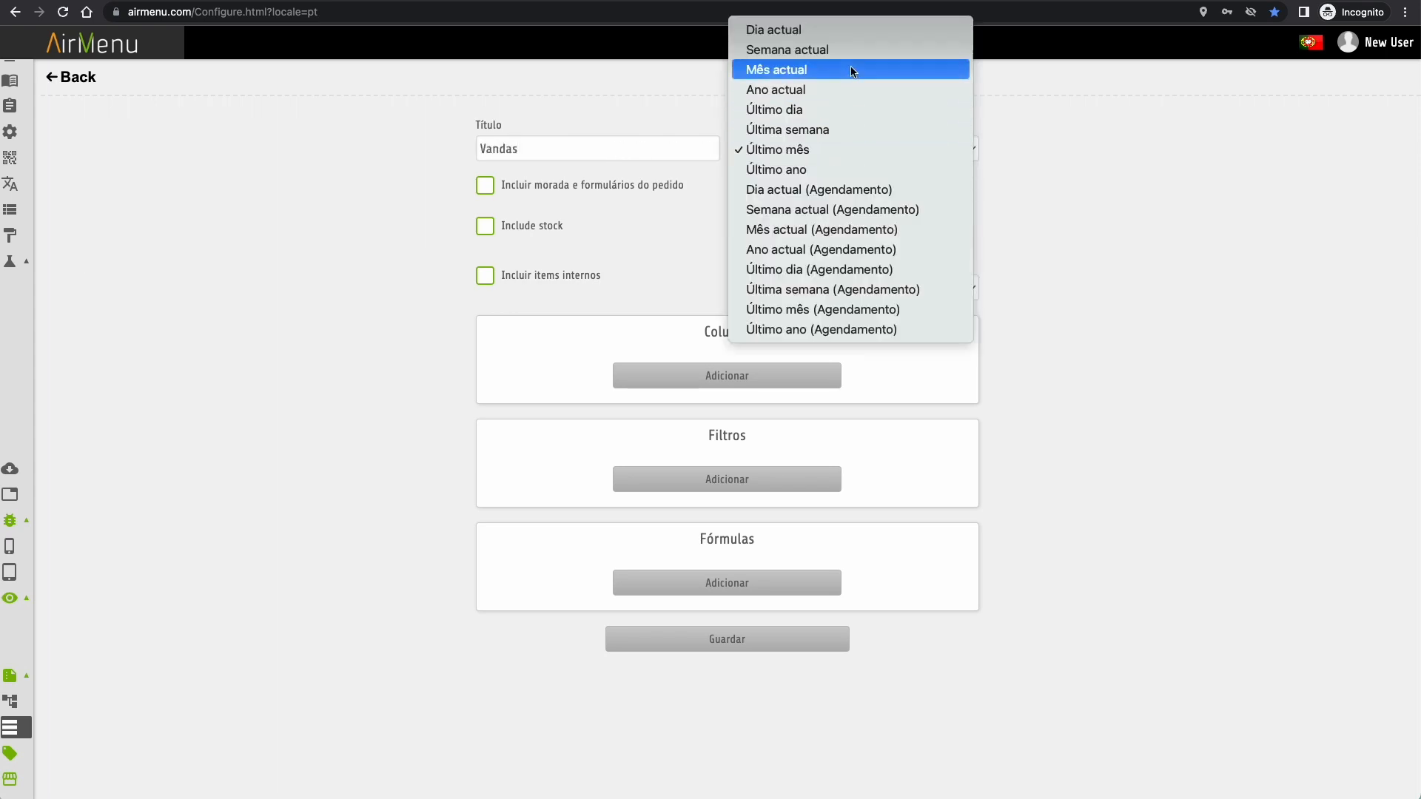
click(849, 34)
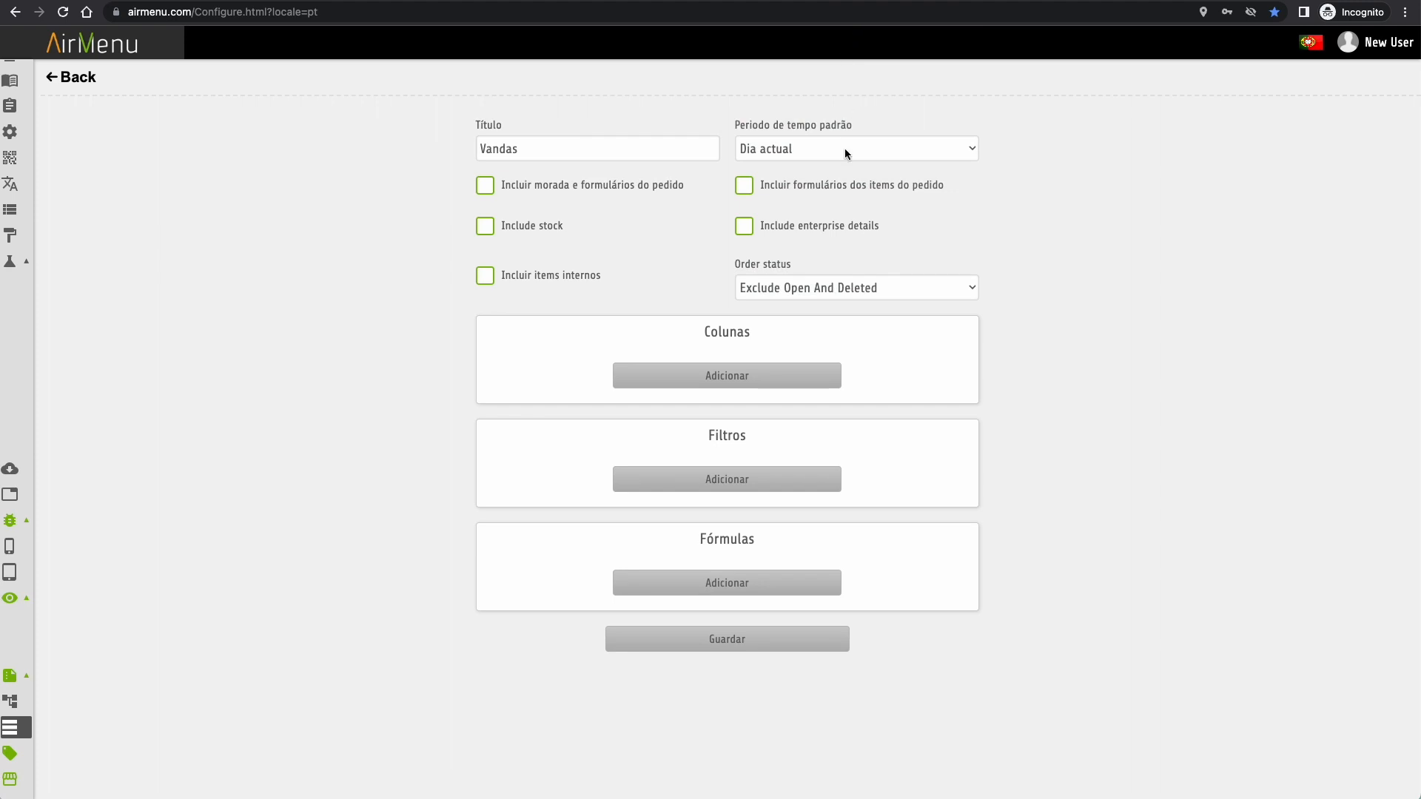
click(789, 292)
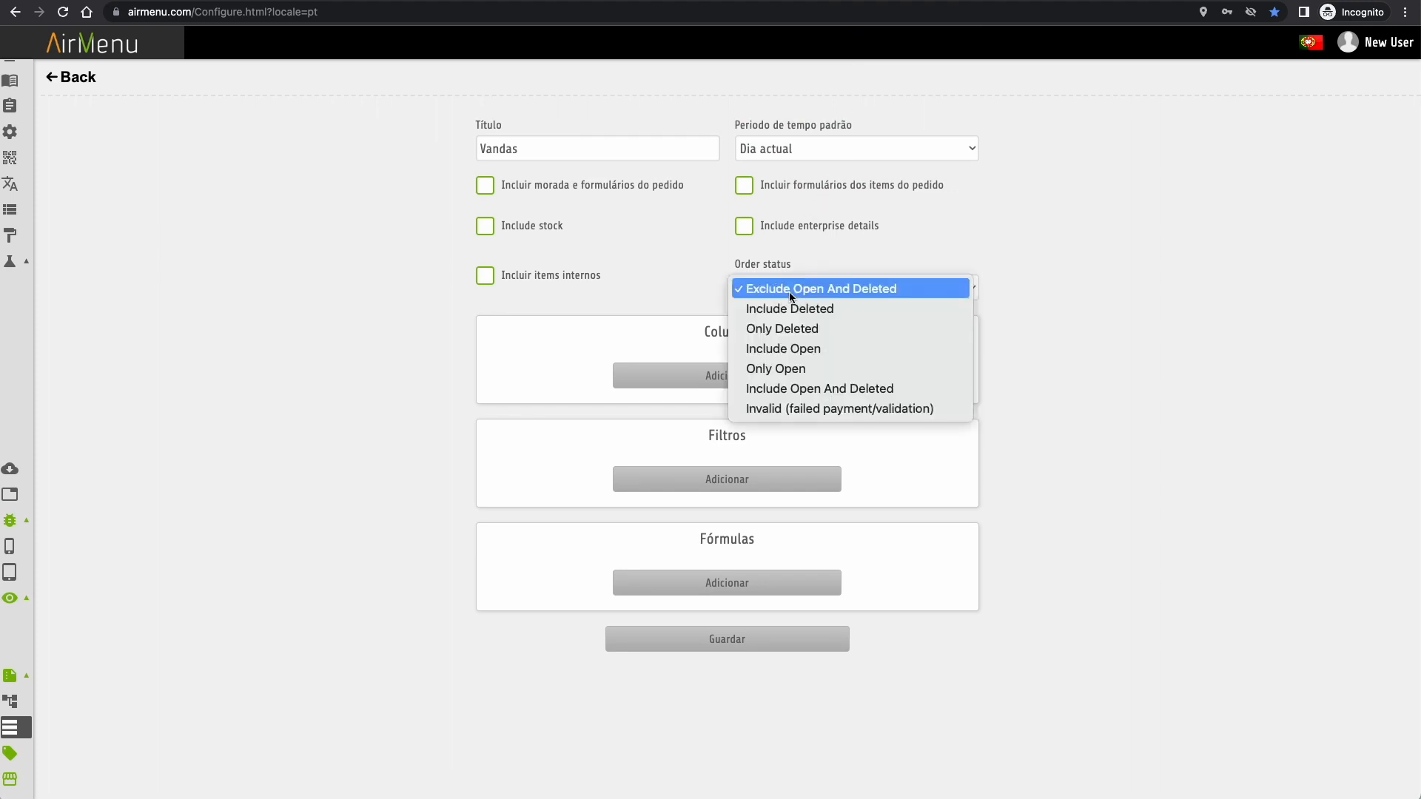
click(824, 391)
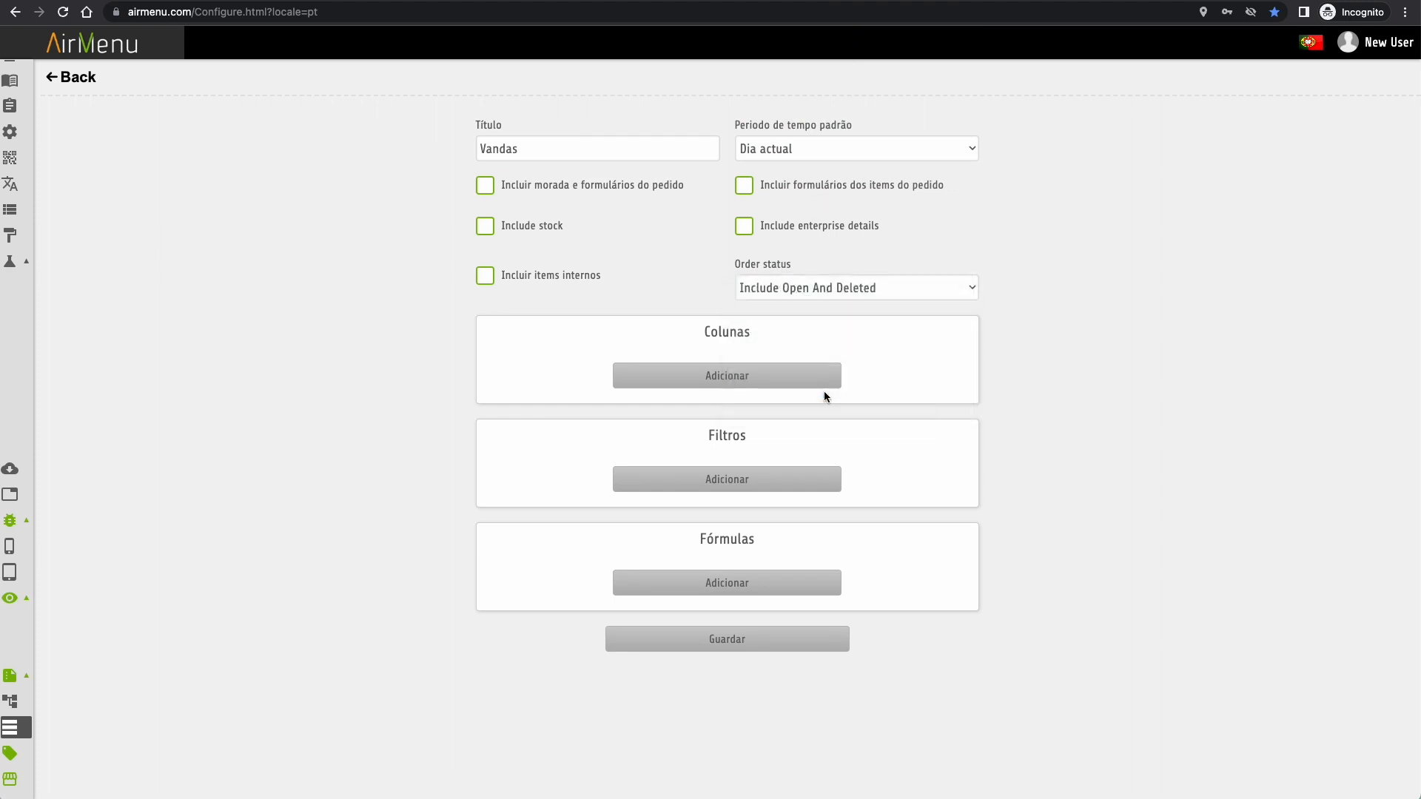
- Add columns Número do pedido (grouped) and Cliente: email
click(761, 379)
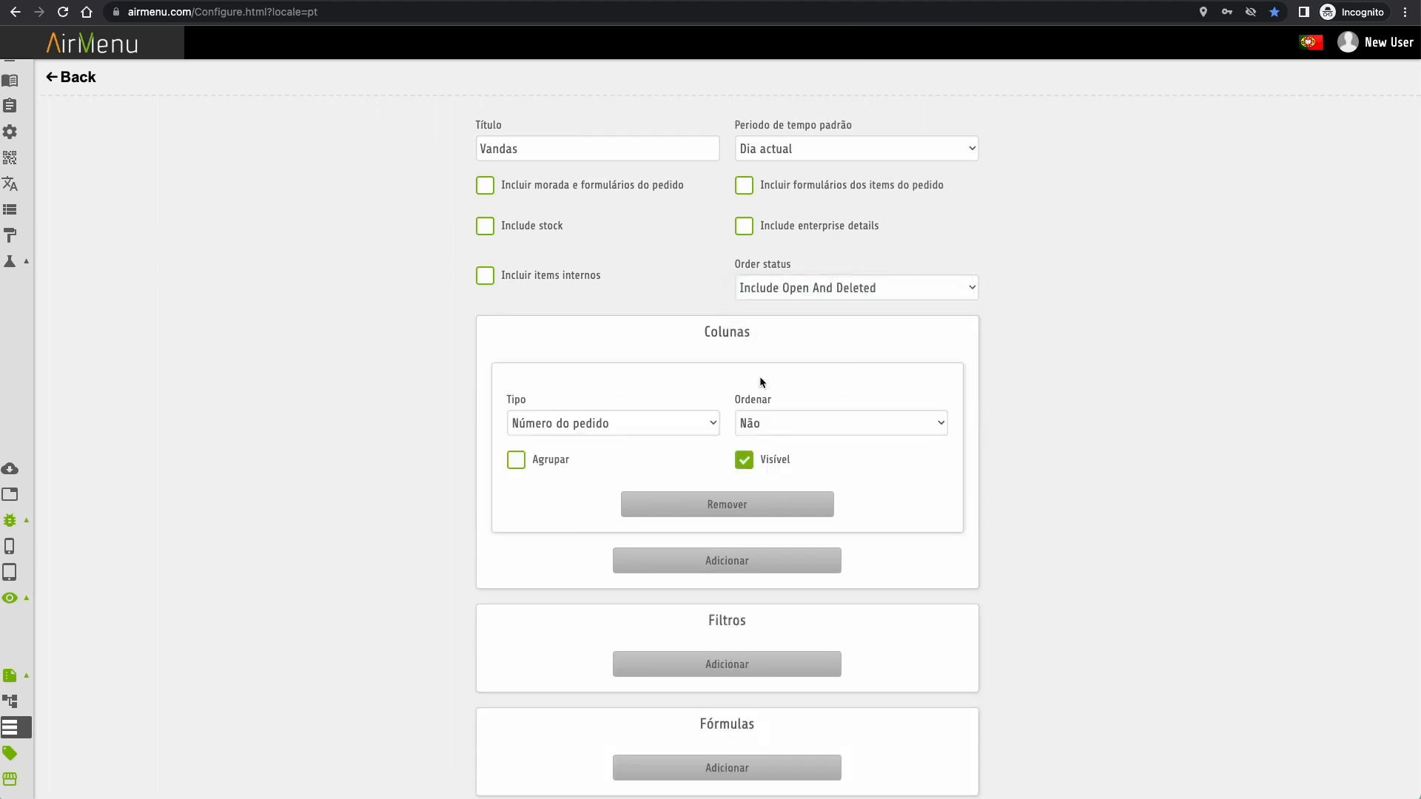
click(516, 460)
click(699, 563)
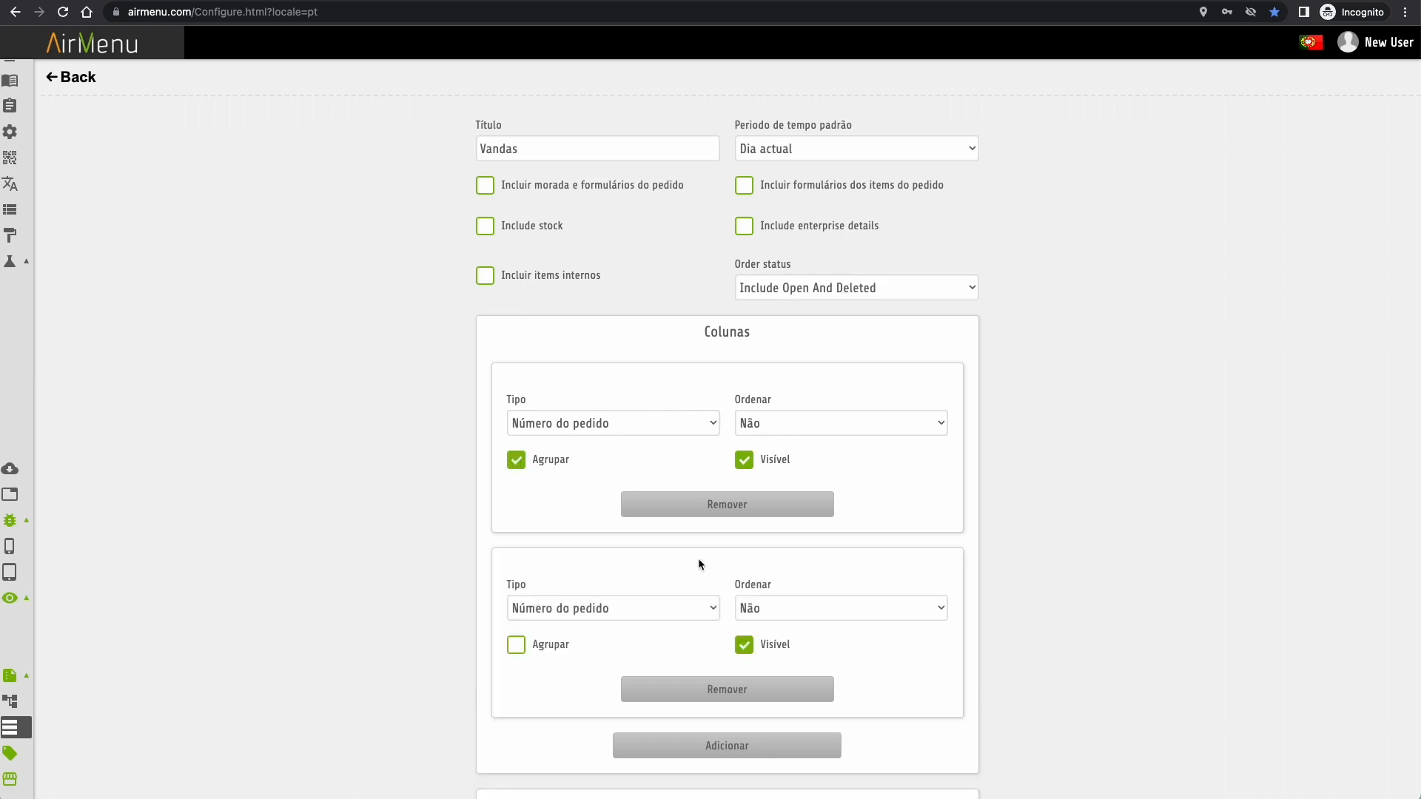
click(605, 601)
scroll(605, 682, down, 5)
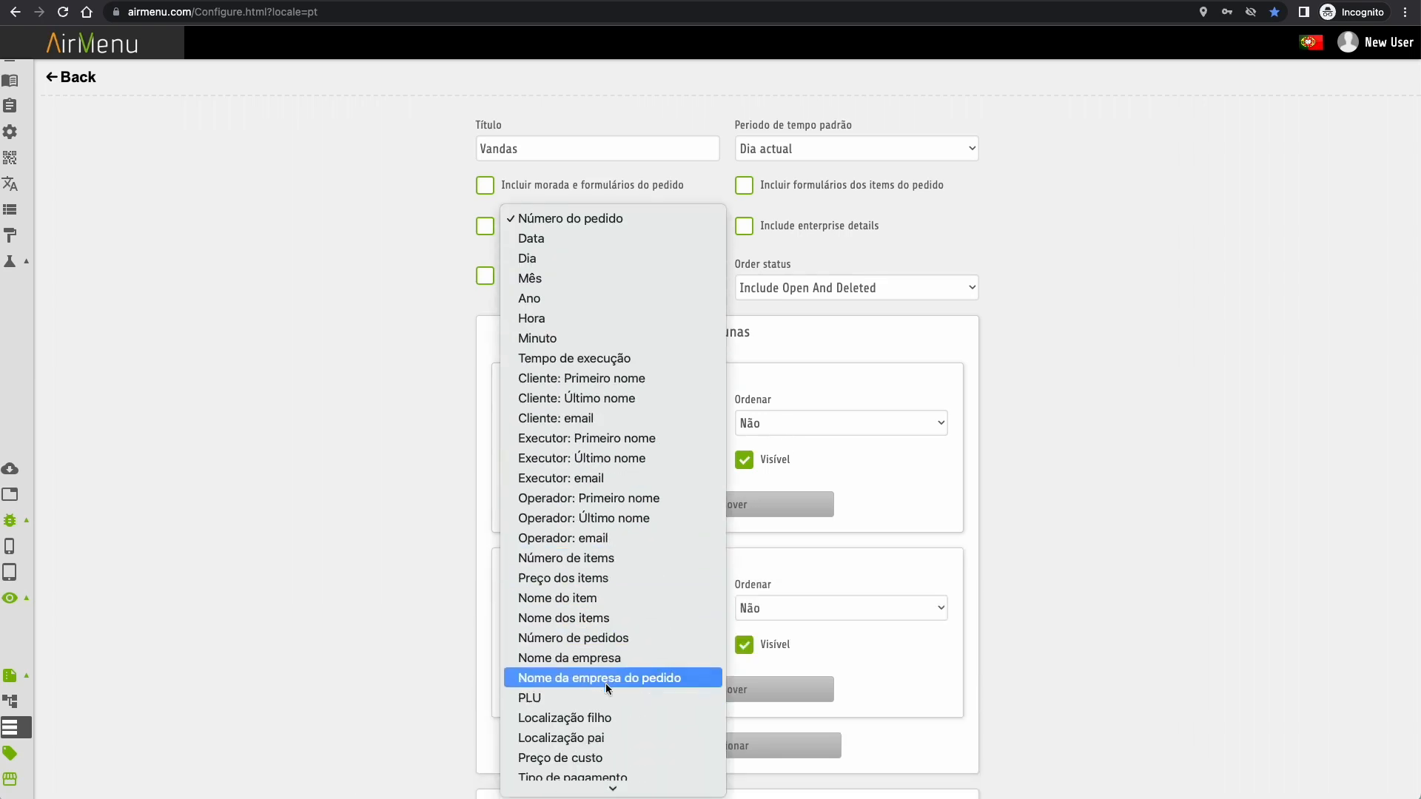
click(615, 418)
scroll(717, 651, down, 2)
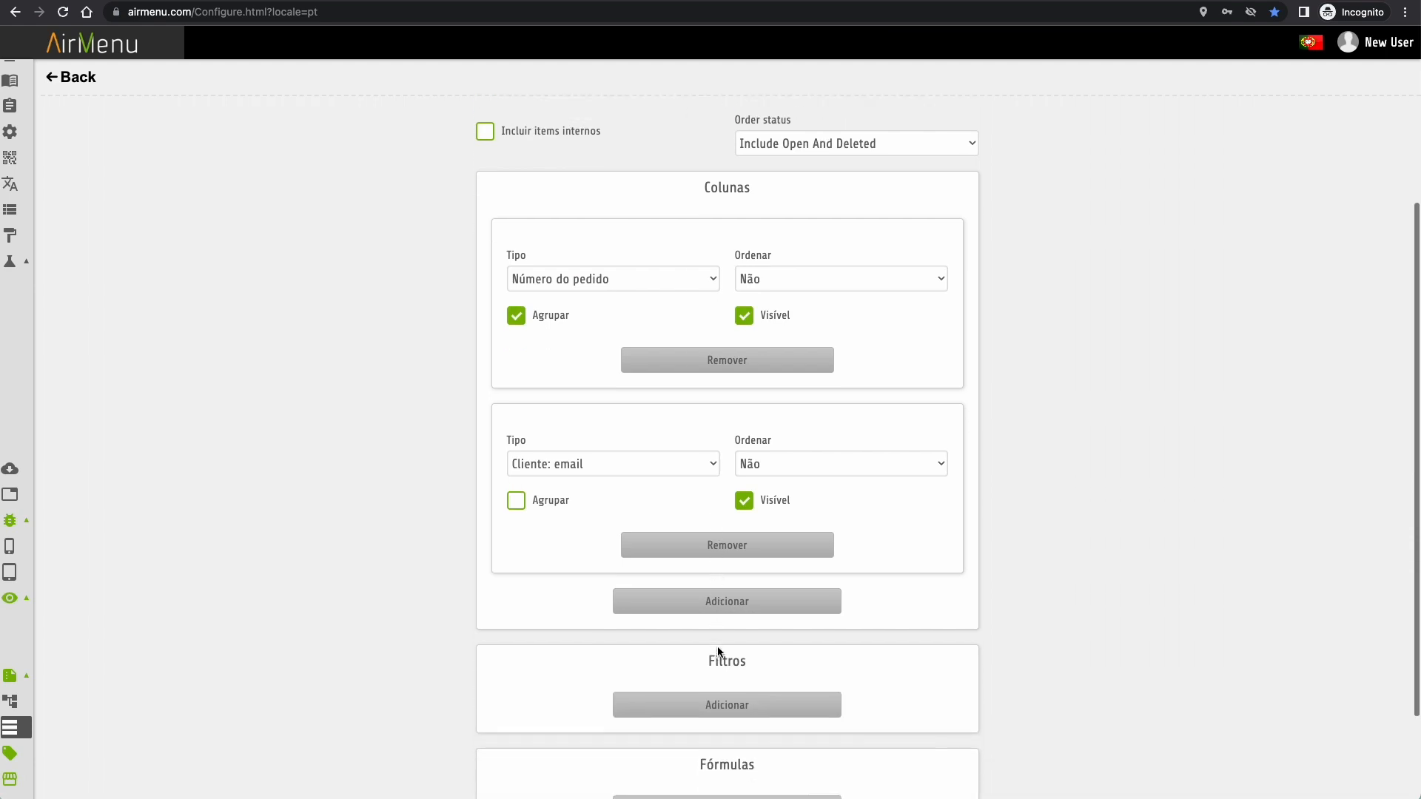
- Add Data and Preço dos items columns and save, showing €15,00 in sales
click(735, 600)
click(633, 650)
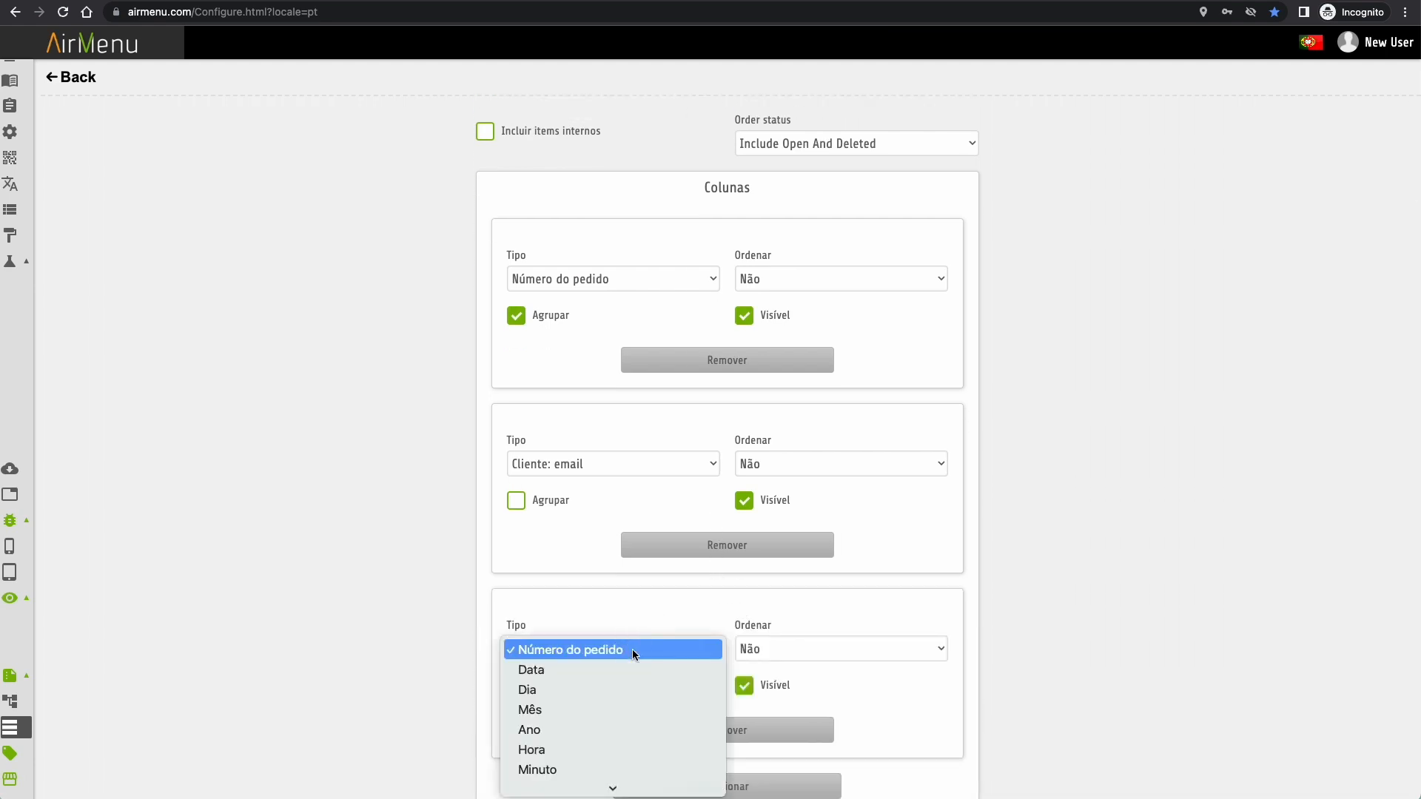
click(616, 490)
scroll(616, 491, down, 4)
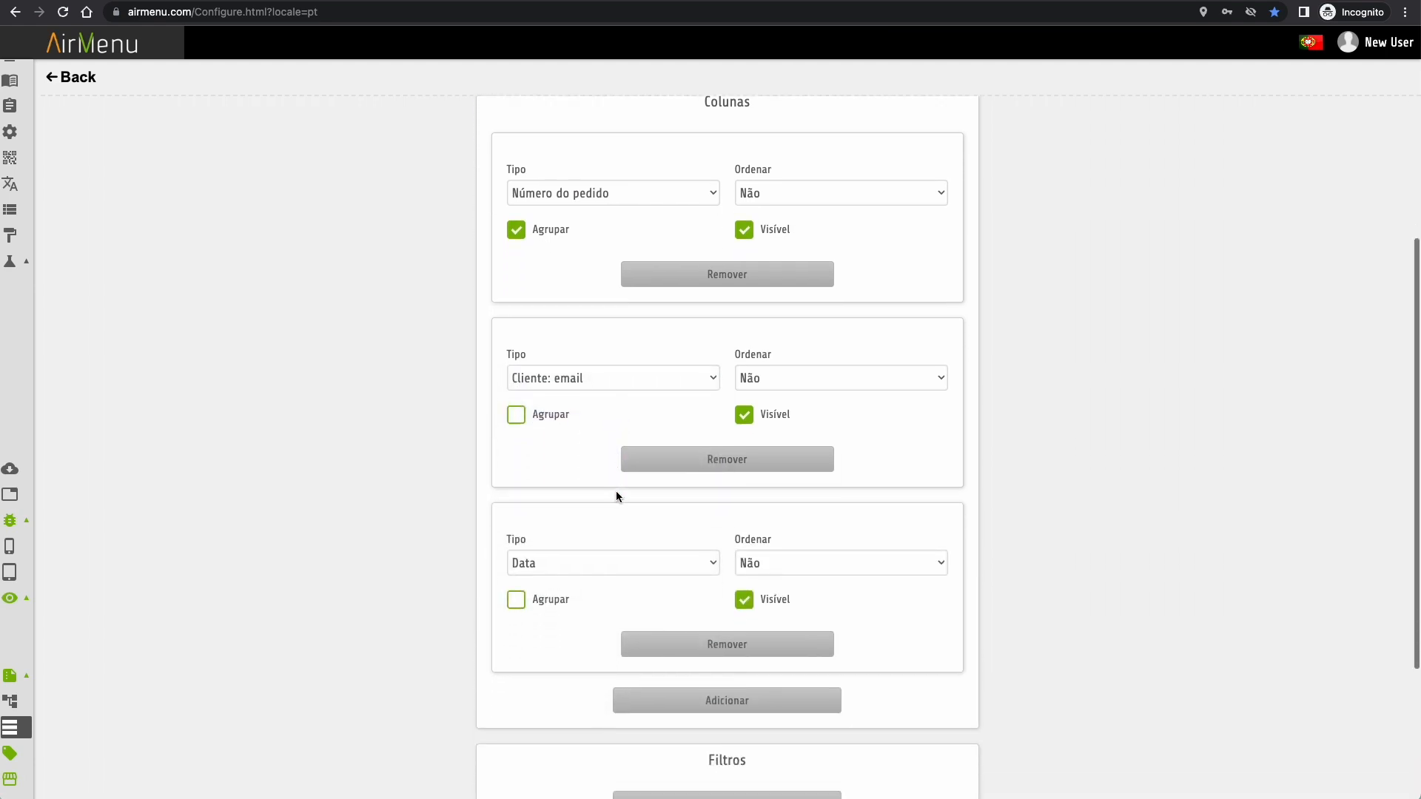
click(747, 482)
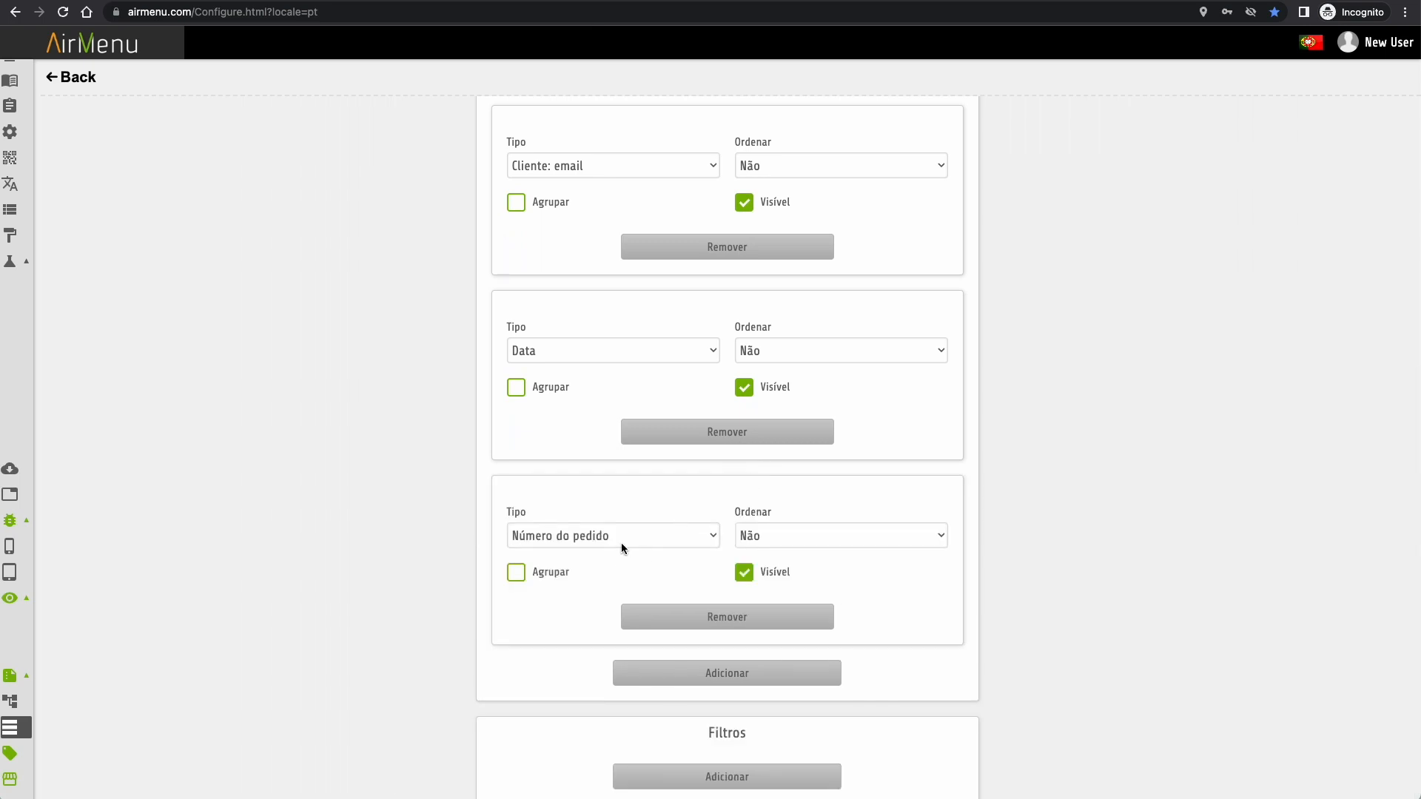
click(621, 544)
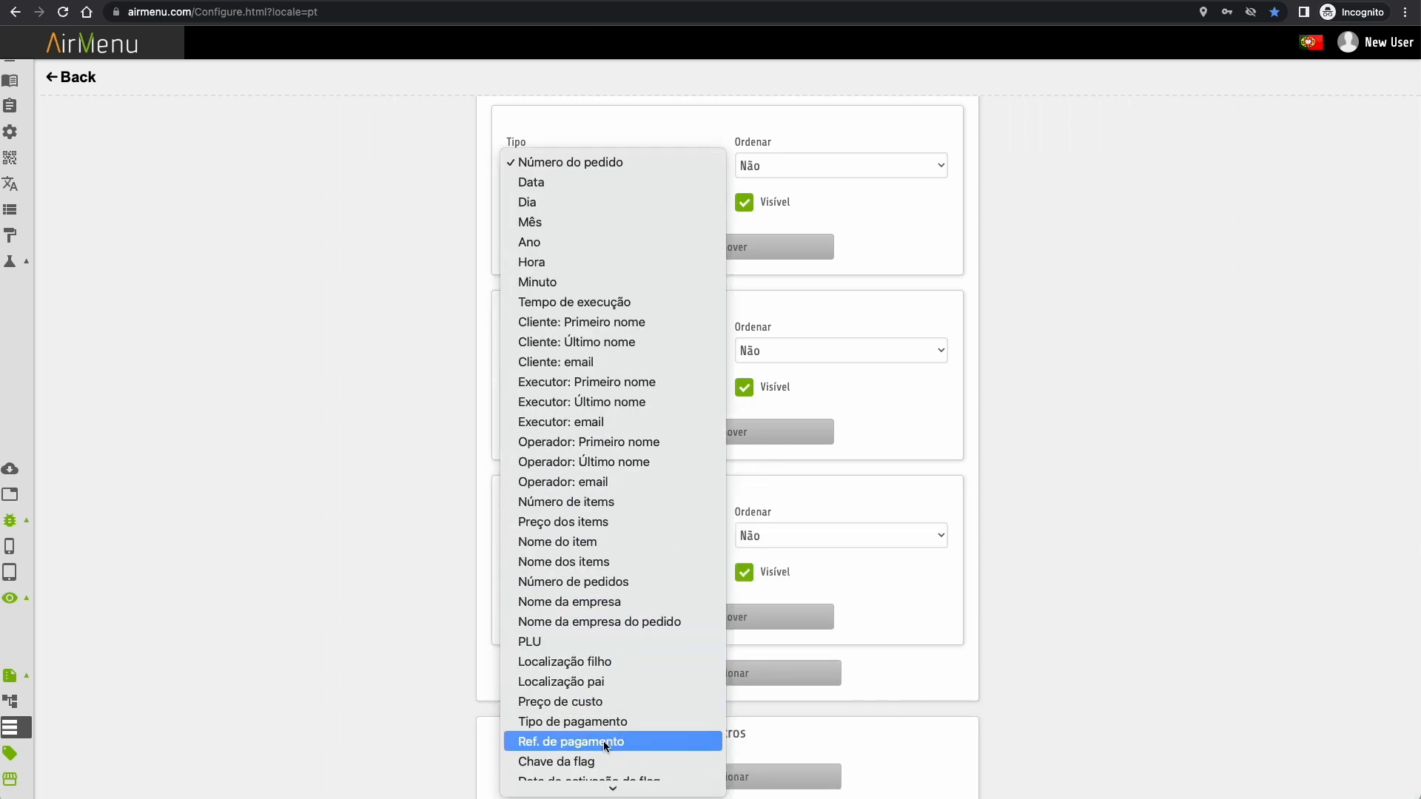
click(591, 523)
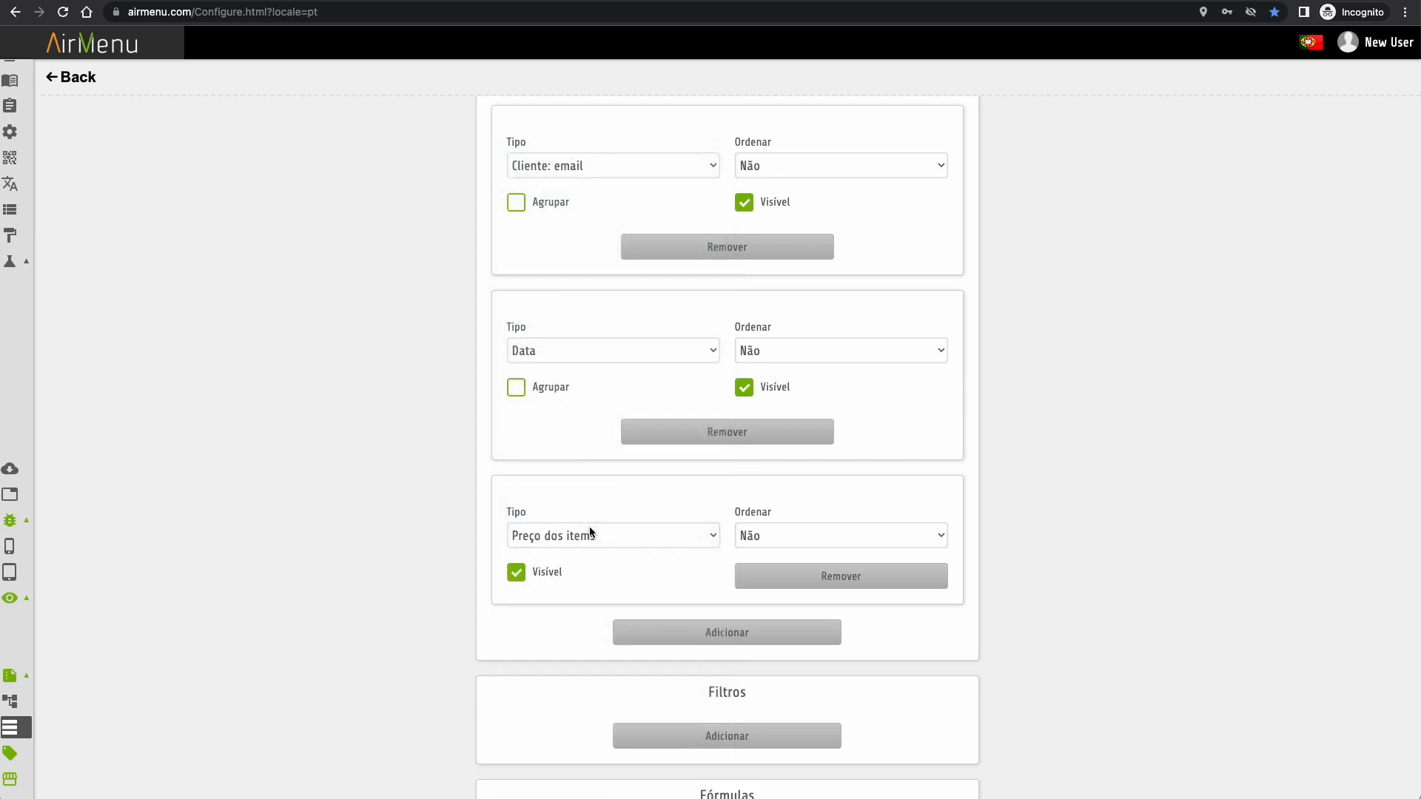
scroll(589, 526, down, 3)
click(712, 744)
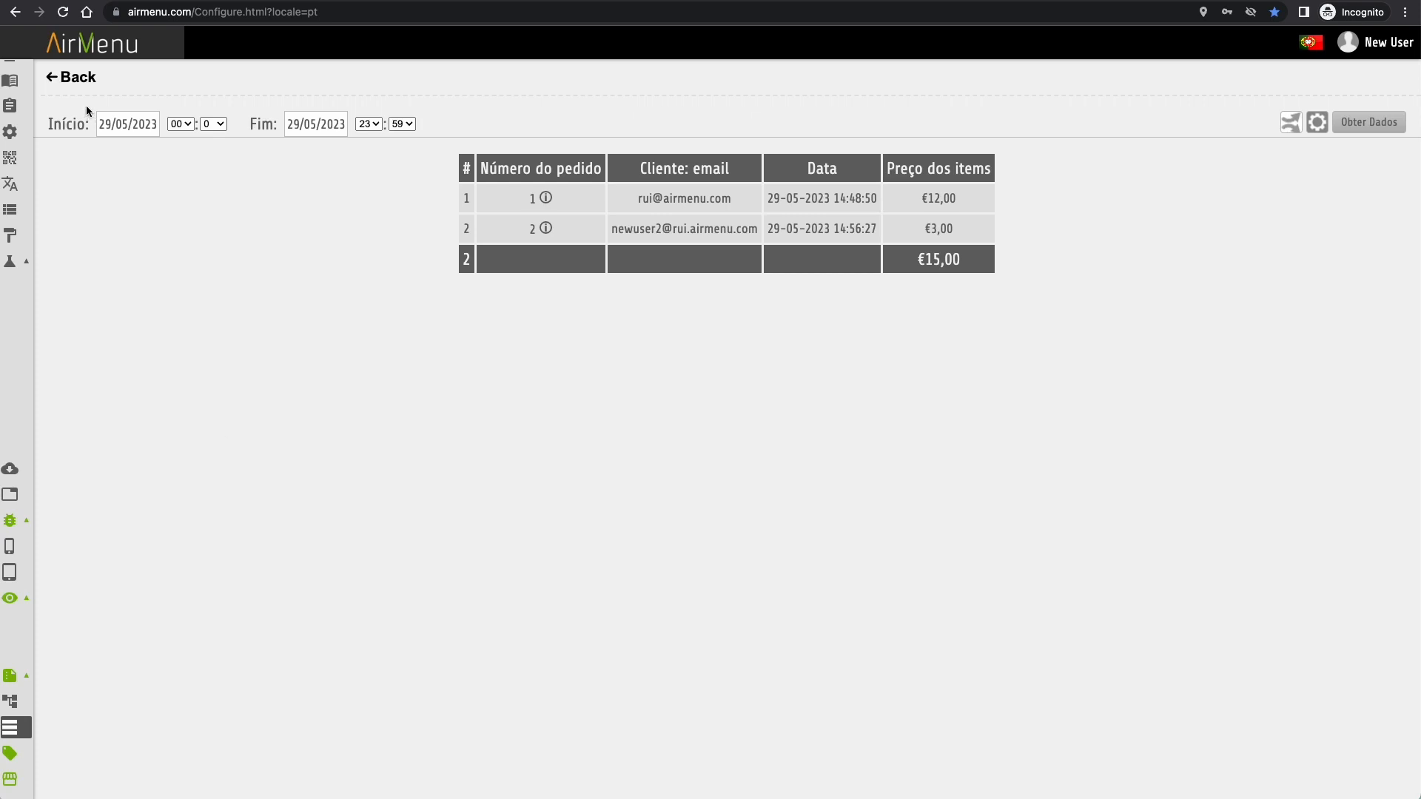
- Reopen and close the Vandas report, then go to the Promoções page
click(71, 77)
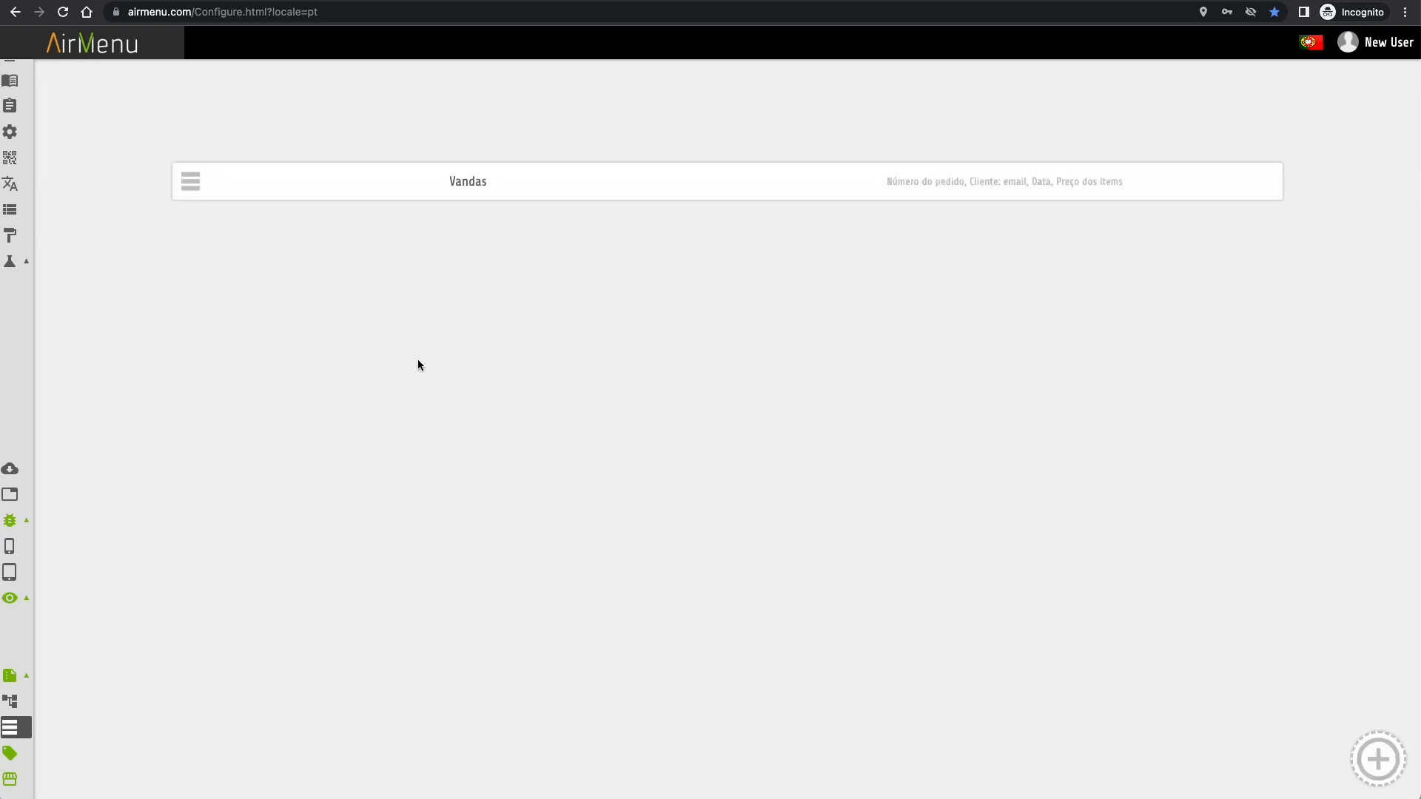
click(577, 186)
click(87, 76)
mouse_move(7, 740)
scroll(77, 774, down, 1)
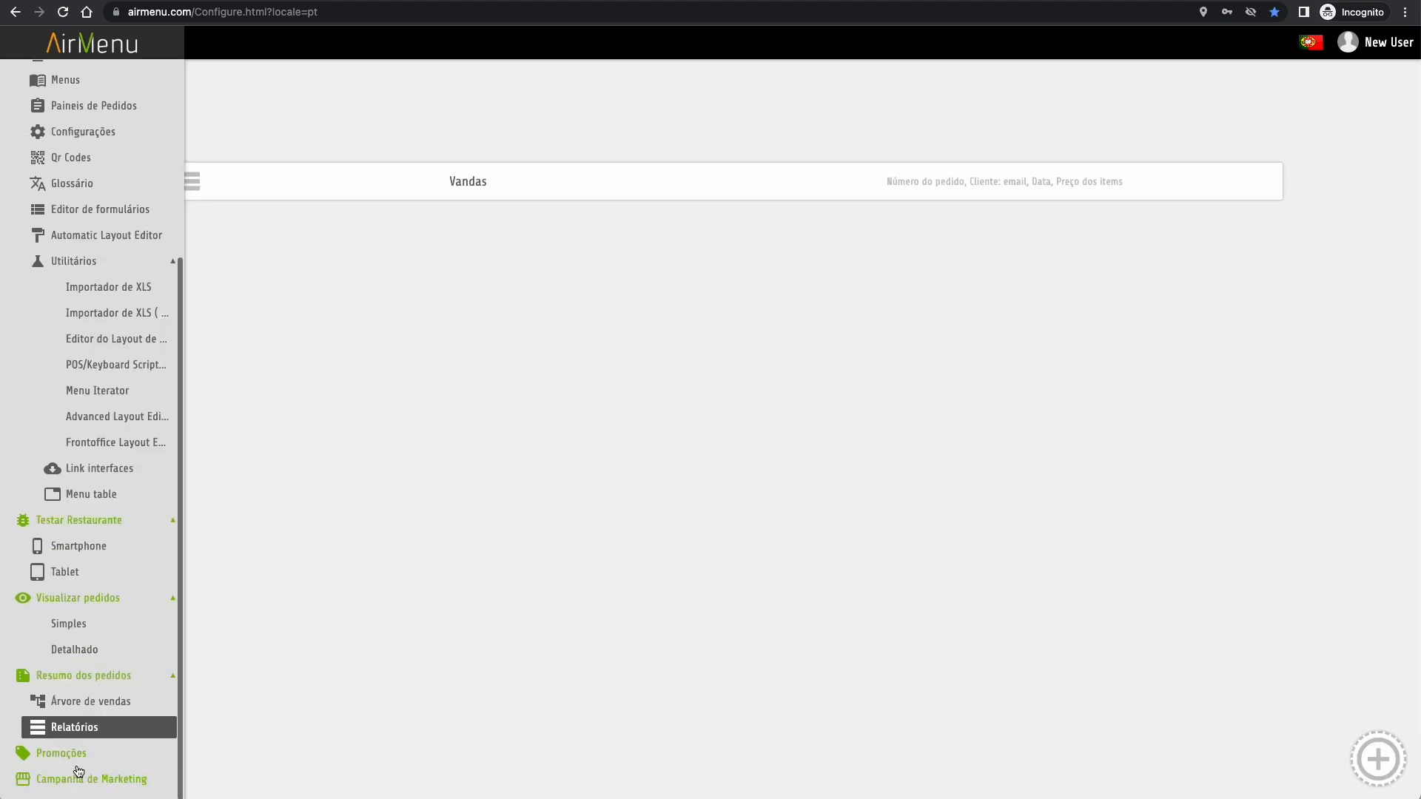
click(58, 760)
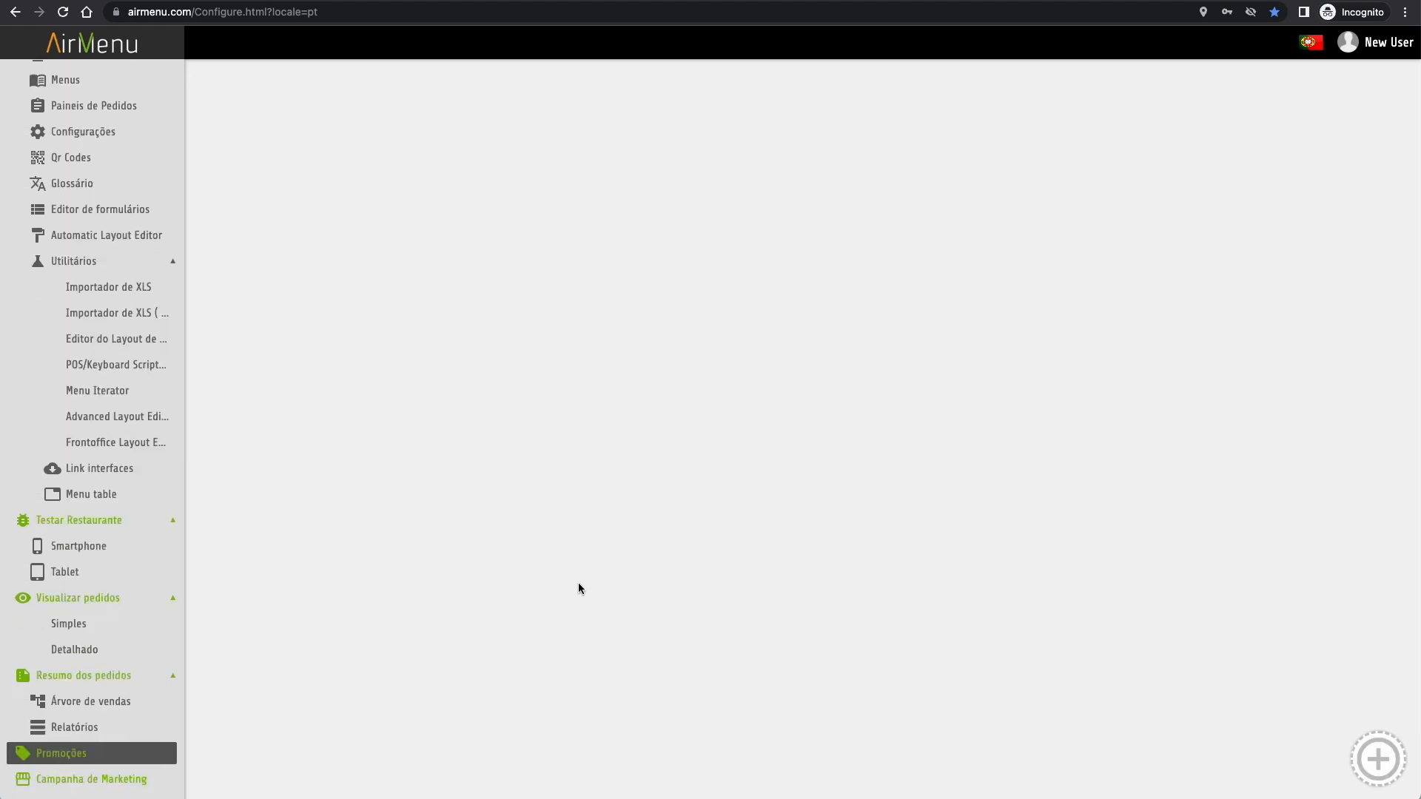
- Start a promotion 'Oferta de Coca Cola' describing a secret code for a free coca-cola
click(1377, 760)
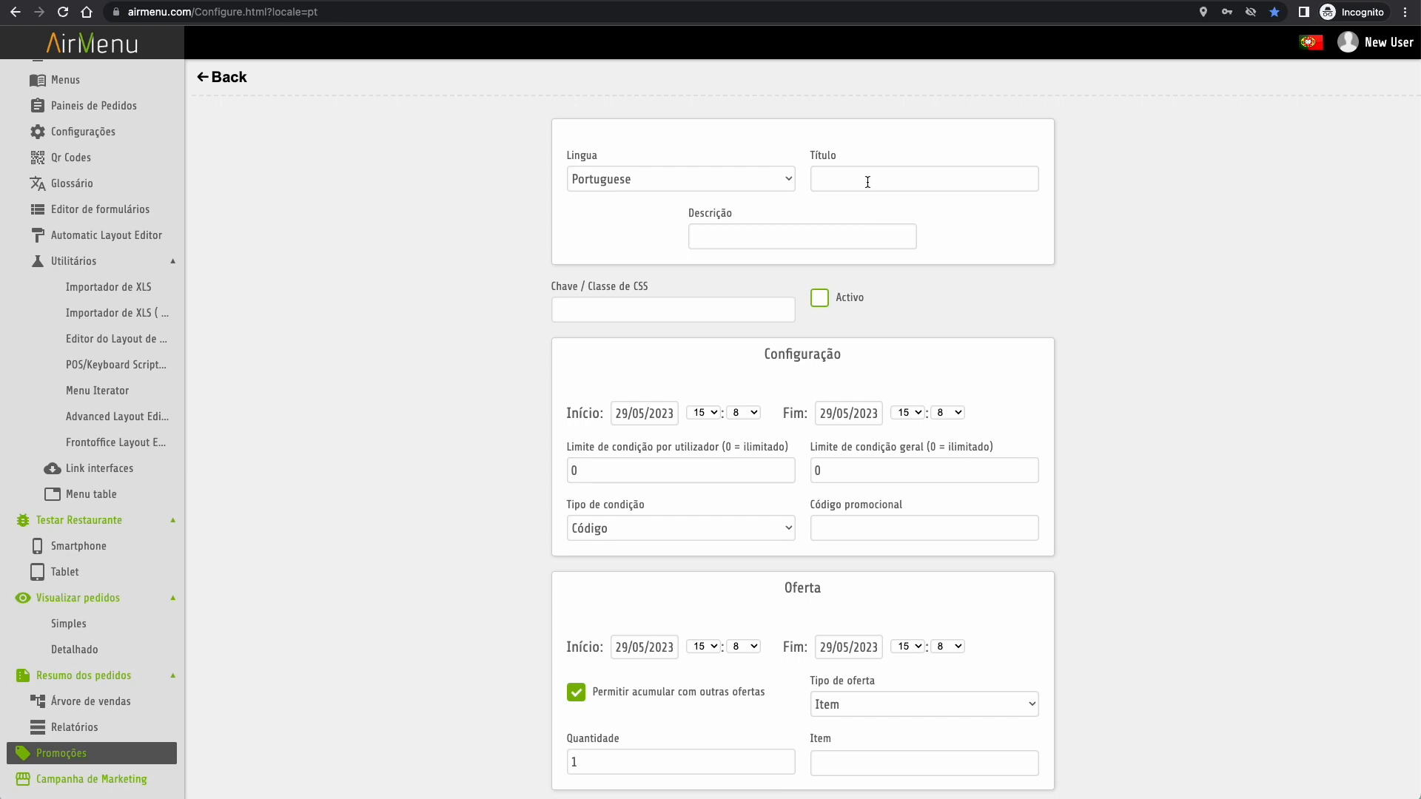
text(Oferta de Coca Cola)
click(793, 244)
text(Es)
text(Digi)
text(te o código )
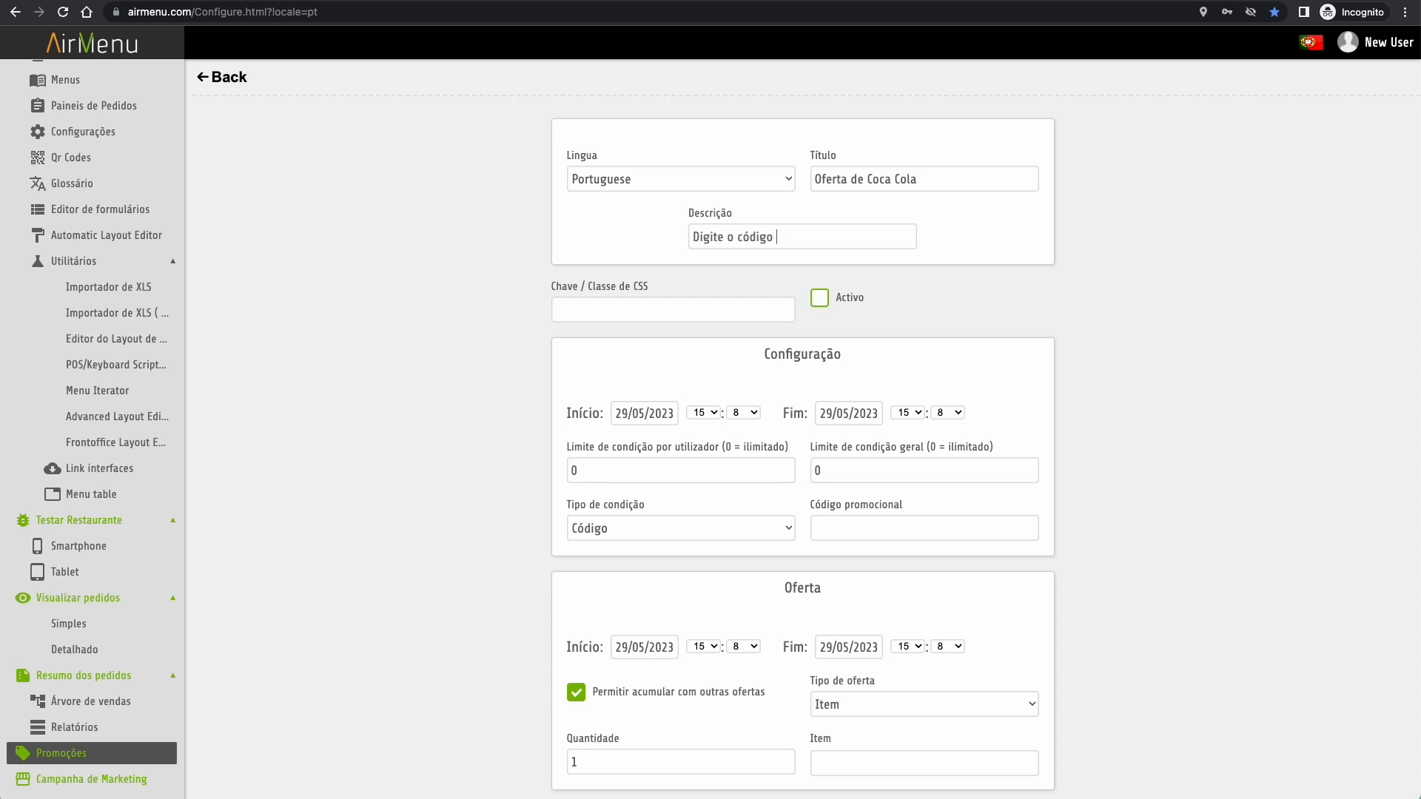
text(secreto para receber uma coca-cola)
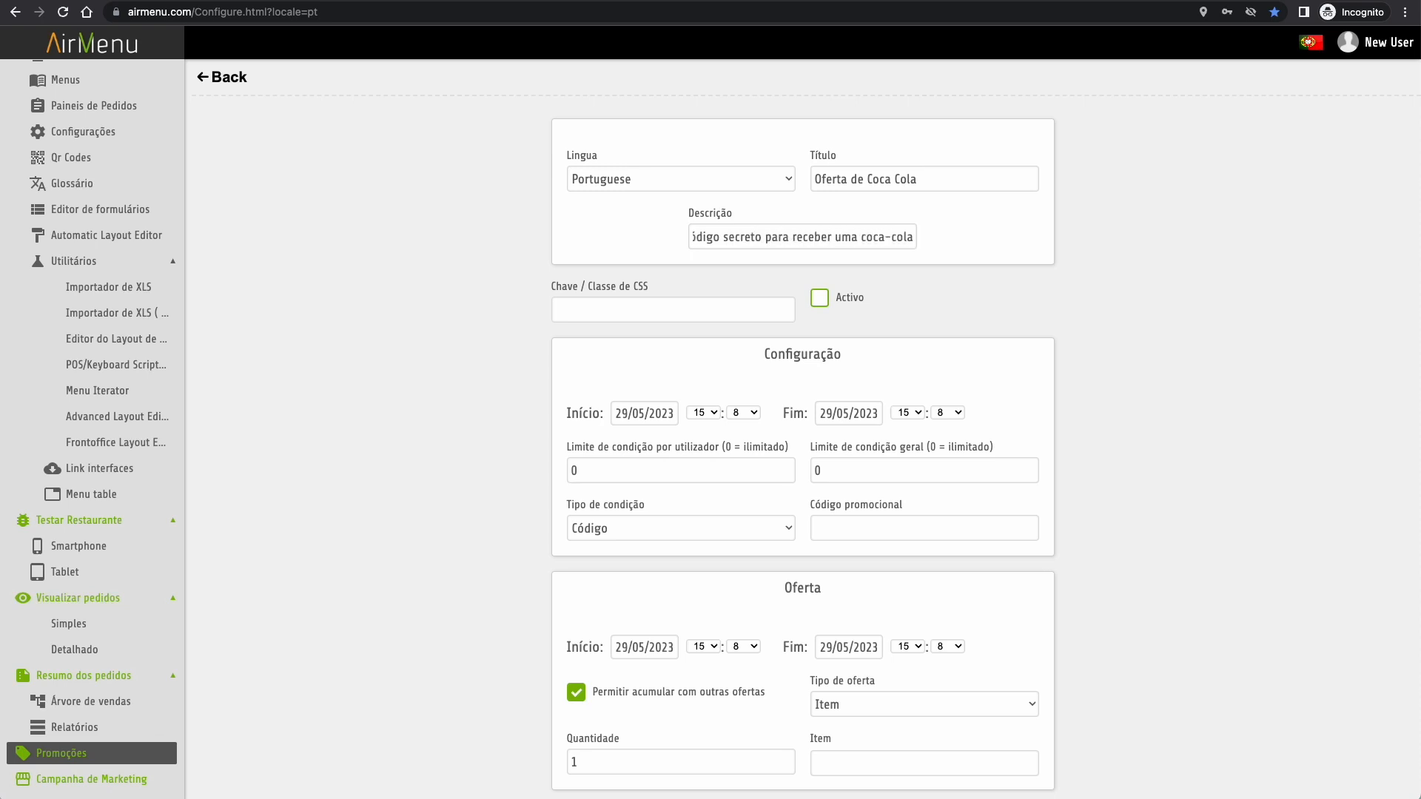
- Set both the condition and offer end dates to 31/05/2023
click(821, 303)
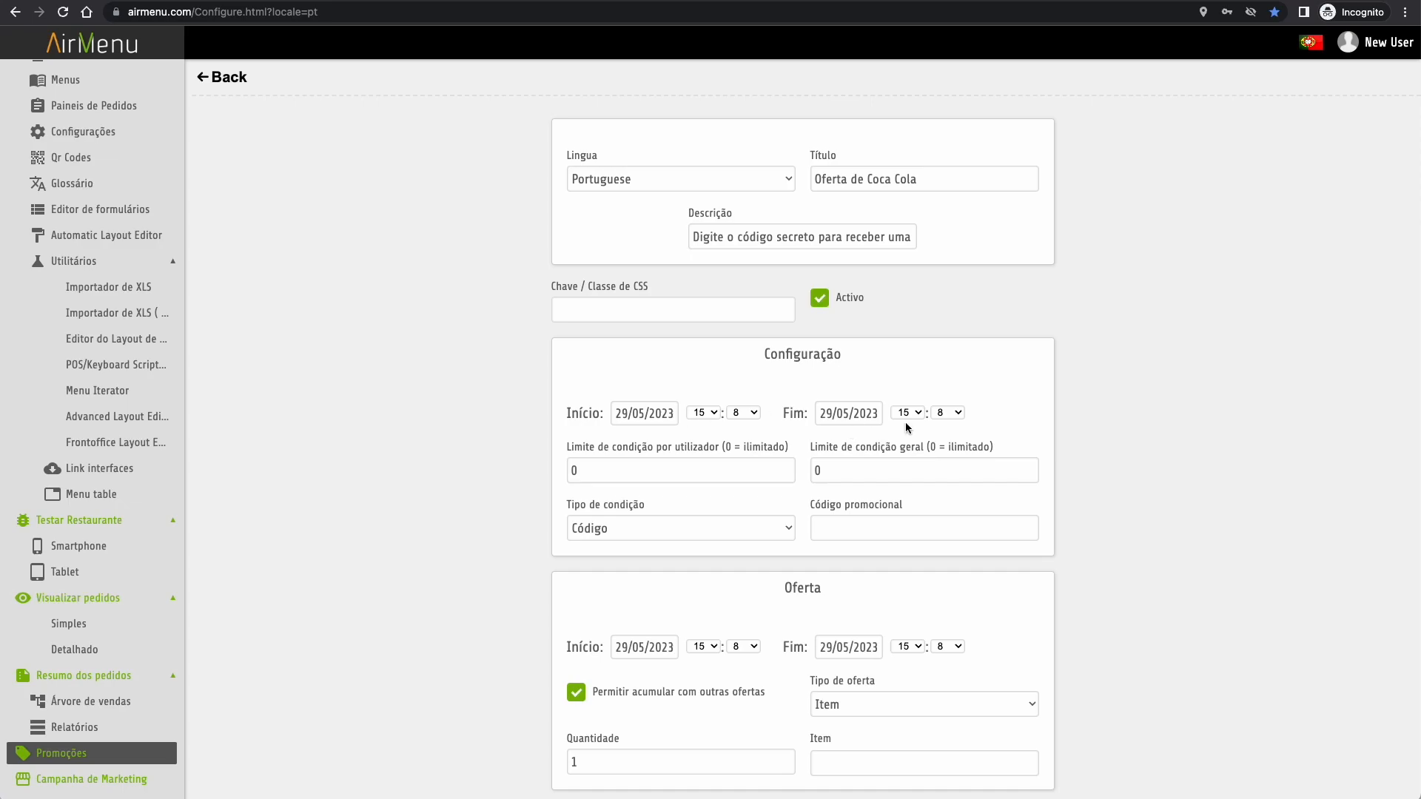
click(866, 413)
click(709, 468)
click(857, 649)
click(708, 468)
scroll(706, 465, down, 1)
- Keep condition type Código with code COCASECRET, offer Coca cola, and save
click(720, 466)
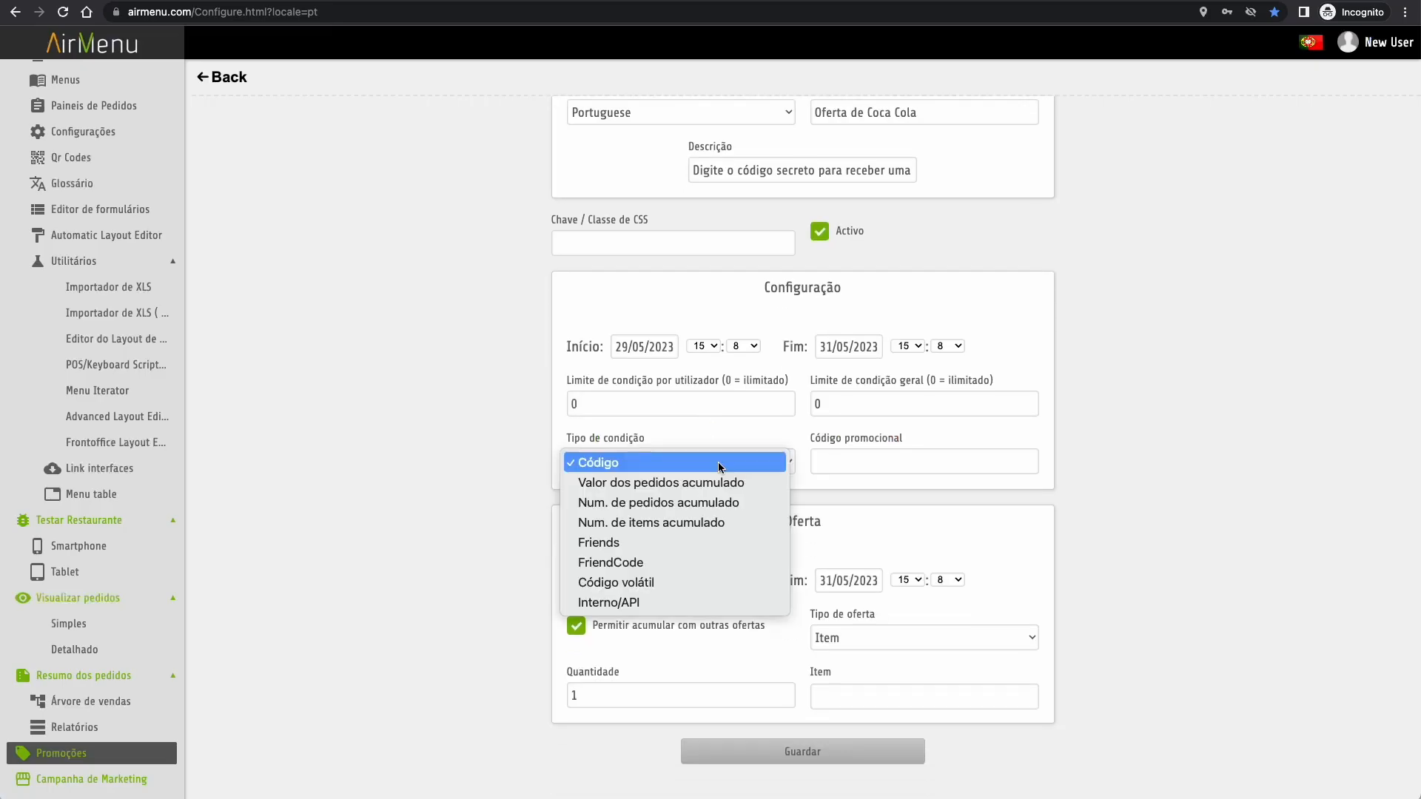
click(720, 463)
click(849, 465)
text(COCASECRET)
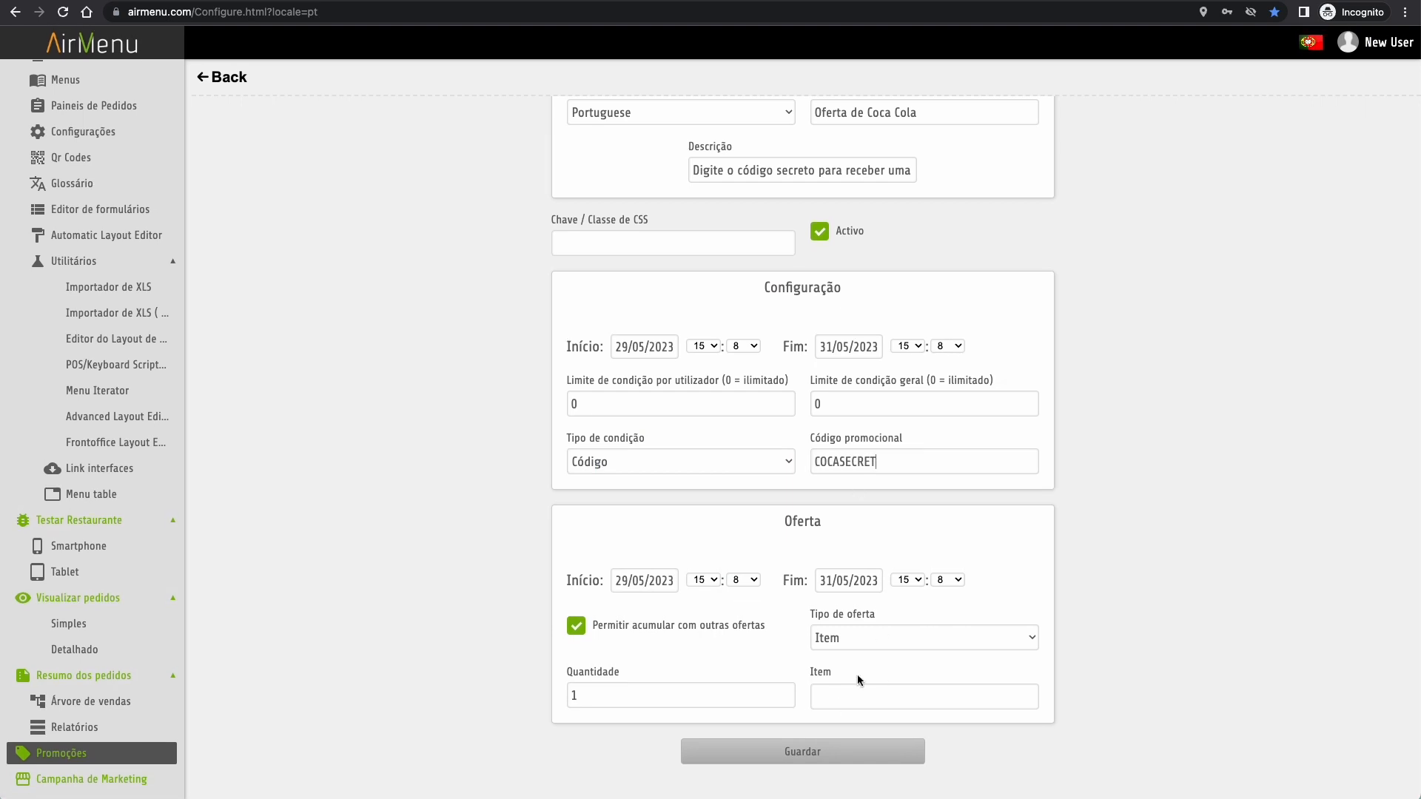
click(854, 700)
text(coc)
click(895, 730)
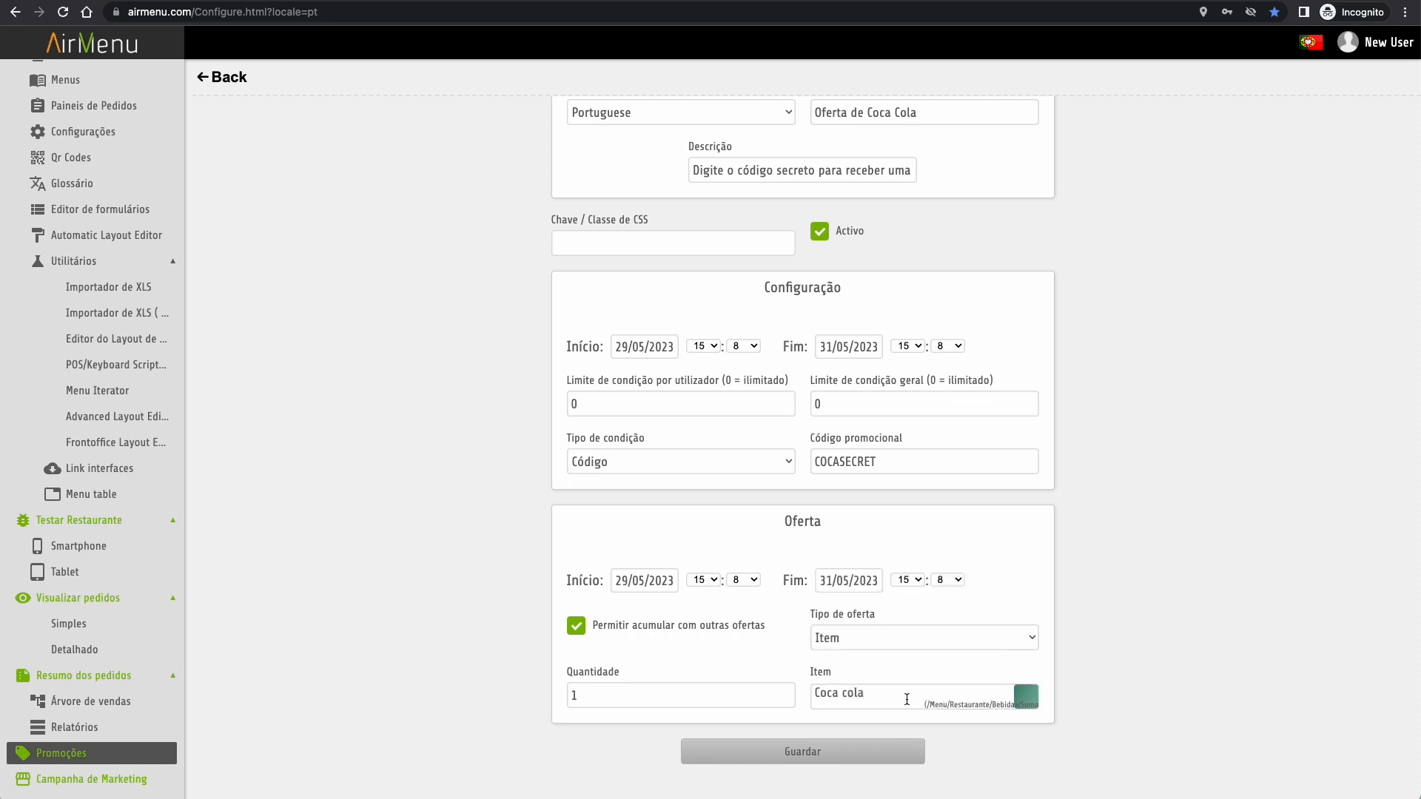
click(805, 752)
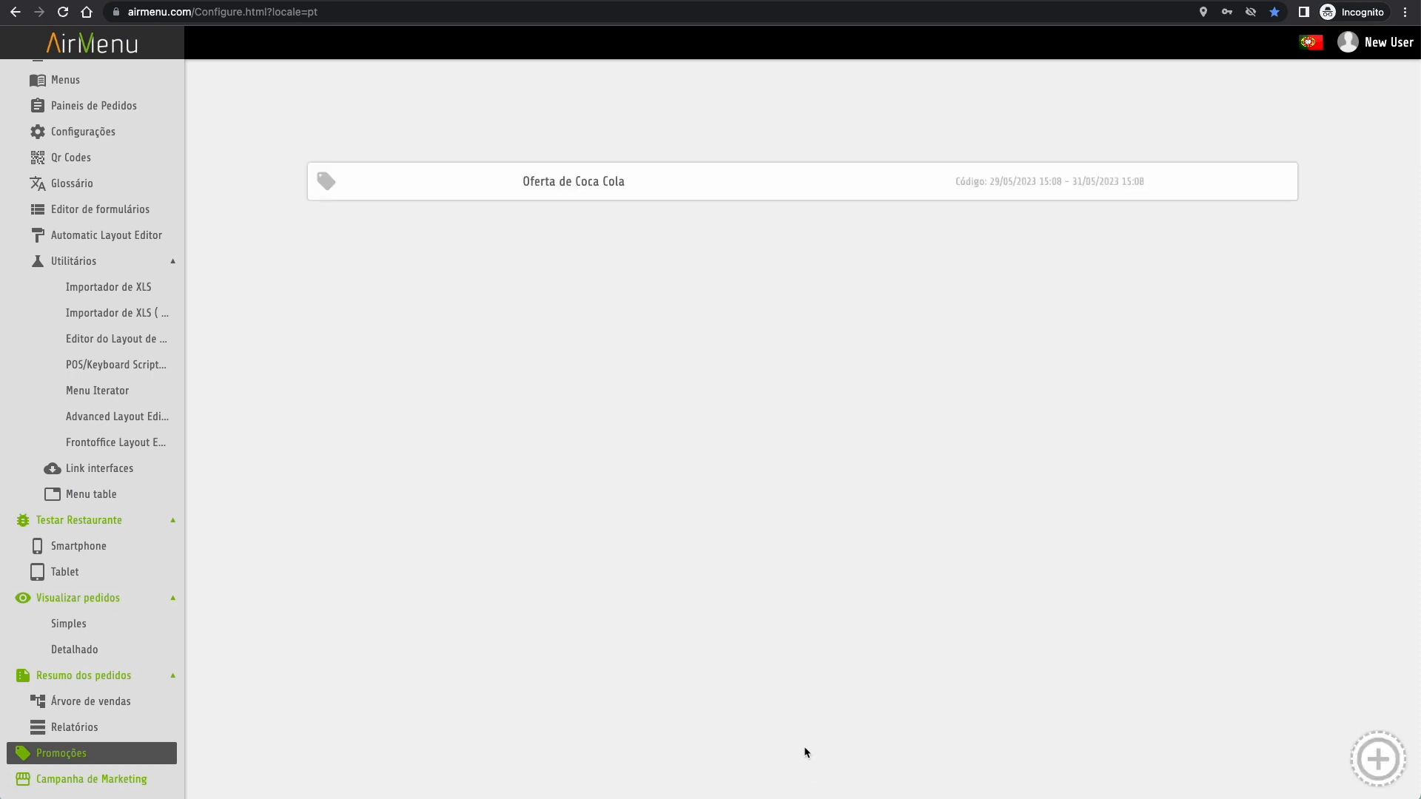
scroll(104, 218, up, 5)
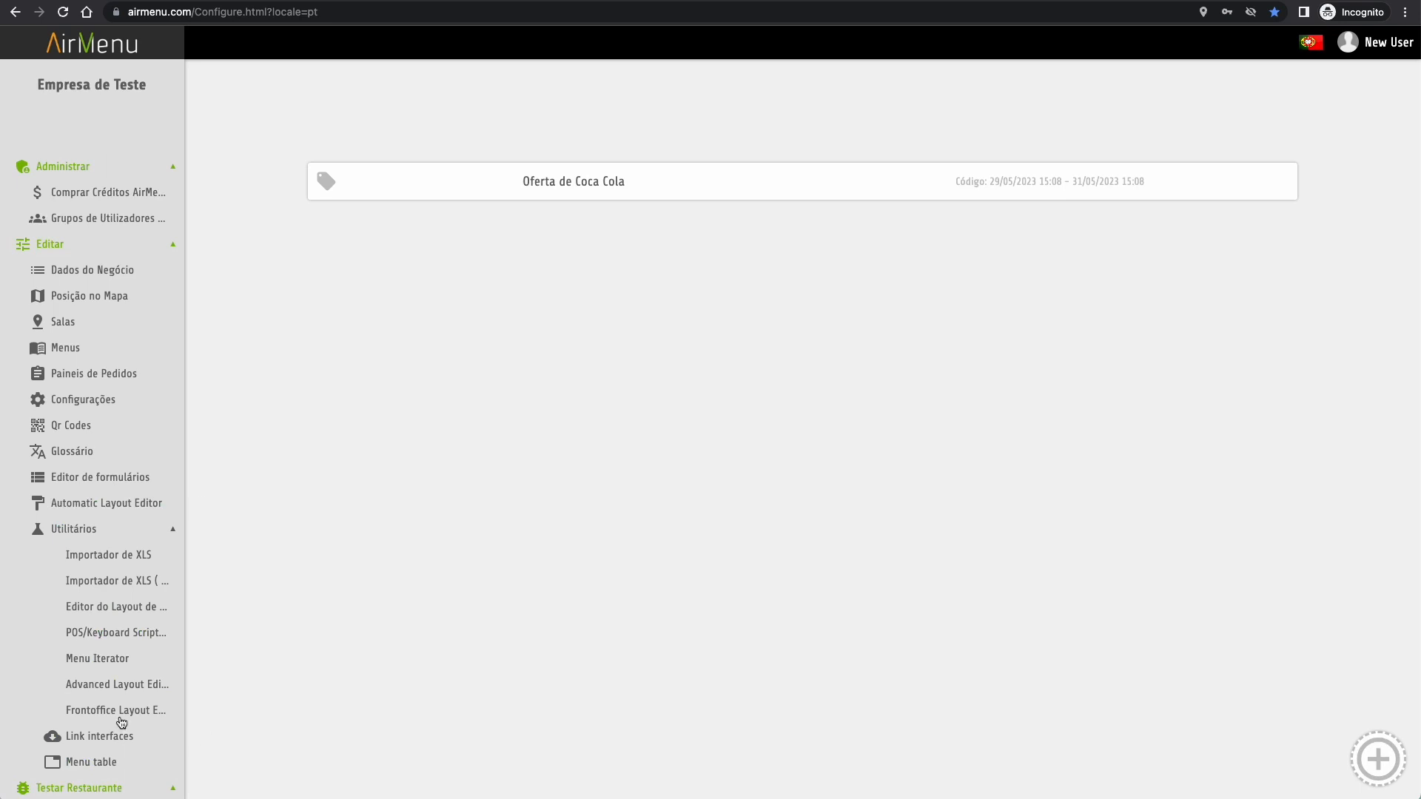
scroll(122, 723, down, 4)
click(74, 572)
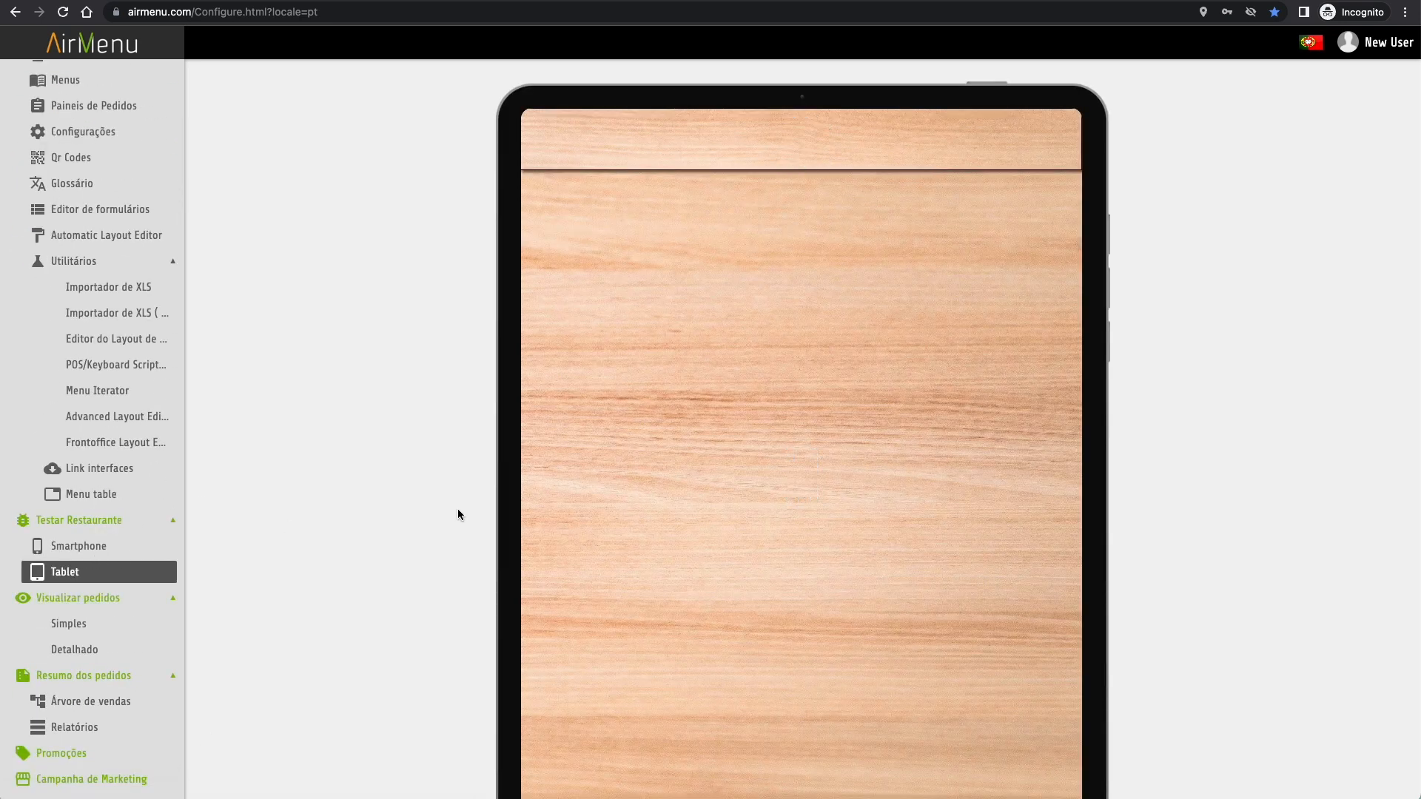
click(746, 450)
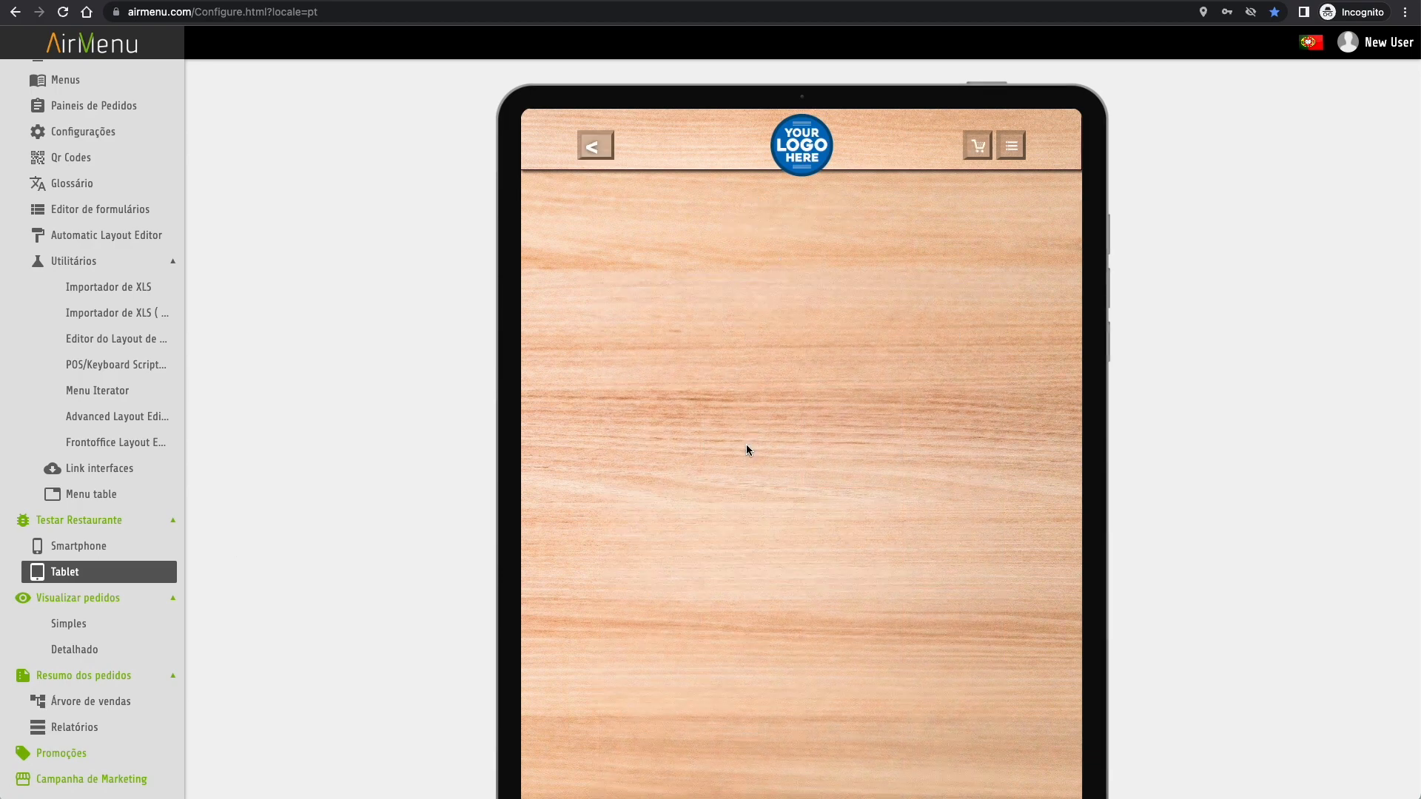
click(1019, 153)
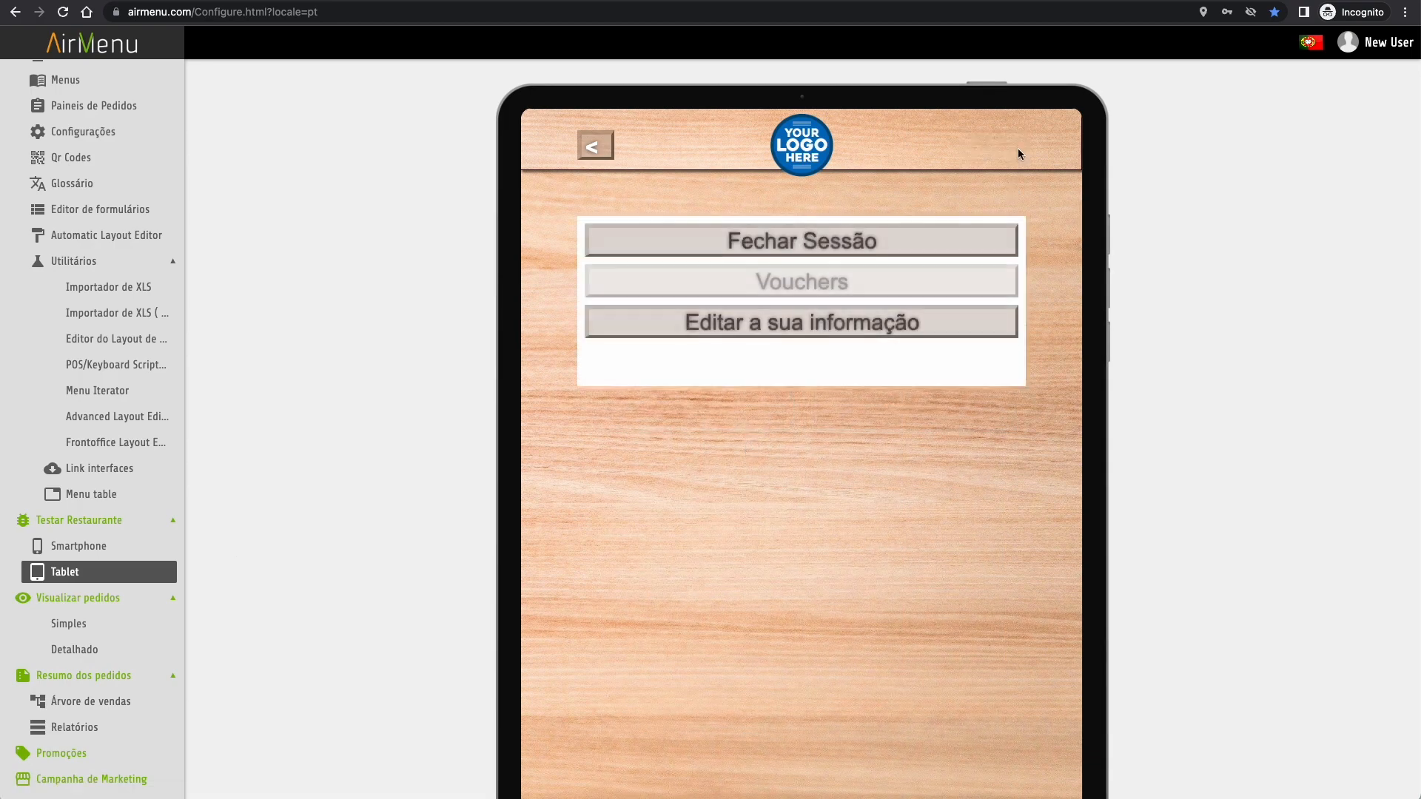
click(800, 279)
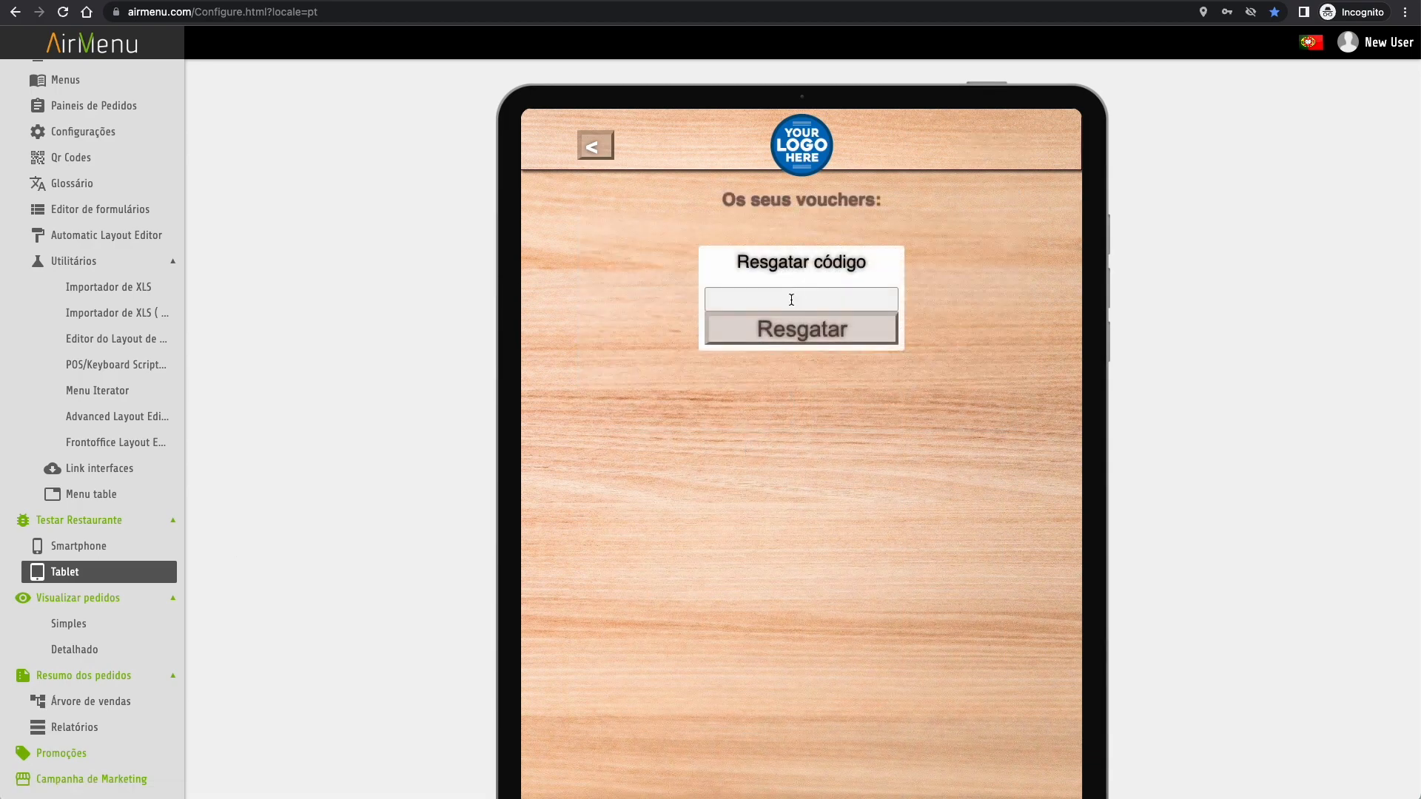
text(COCASECRET)
click(807, 338)
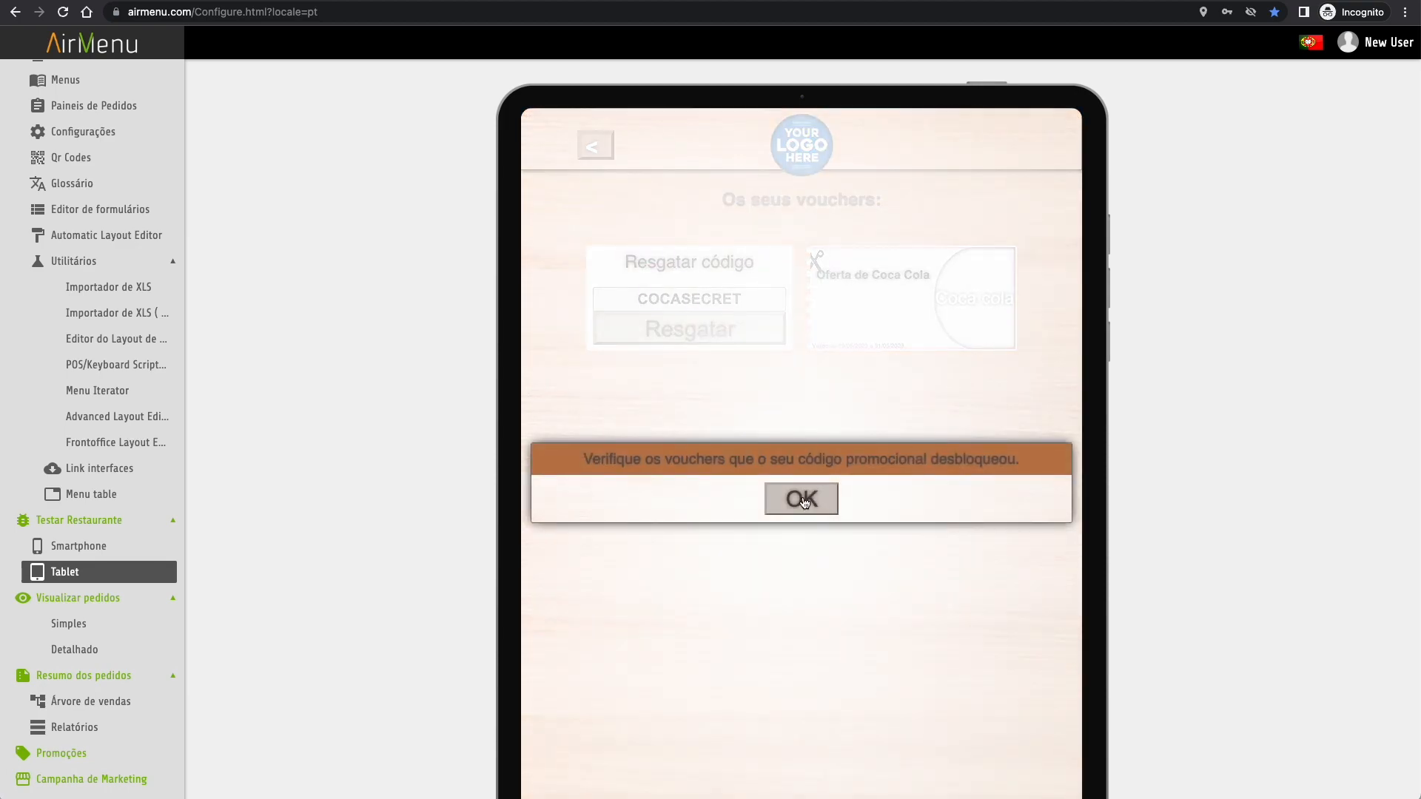
click(806, 498)
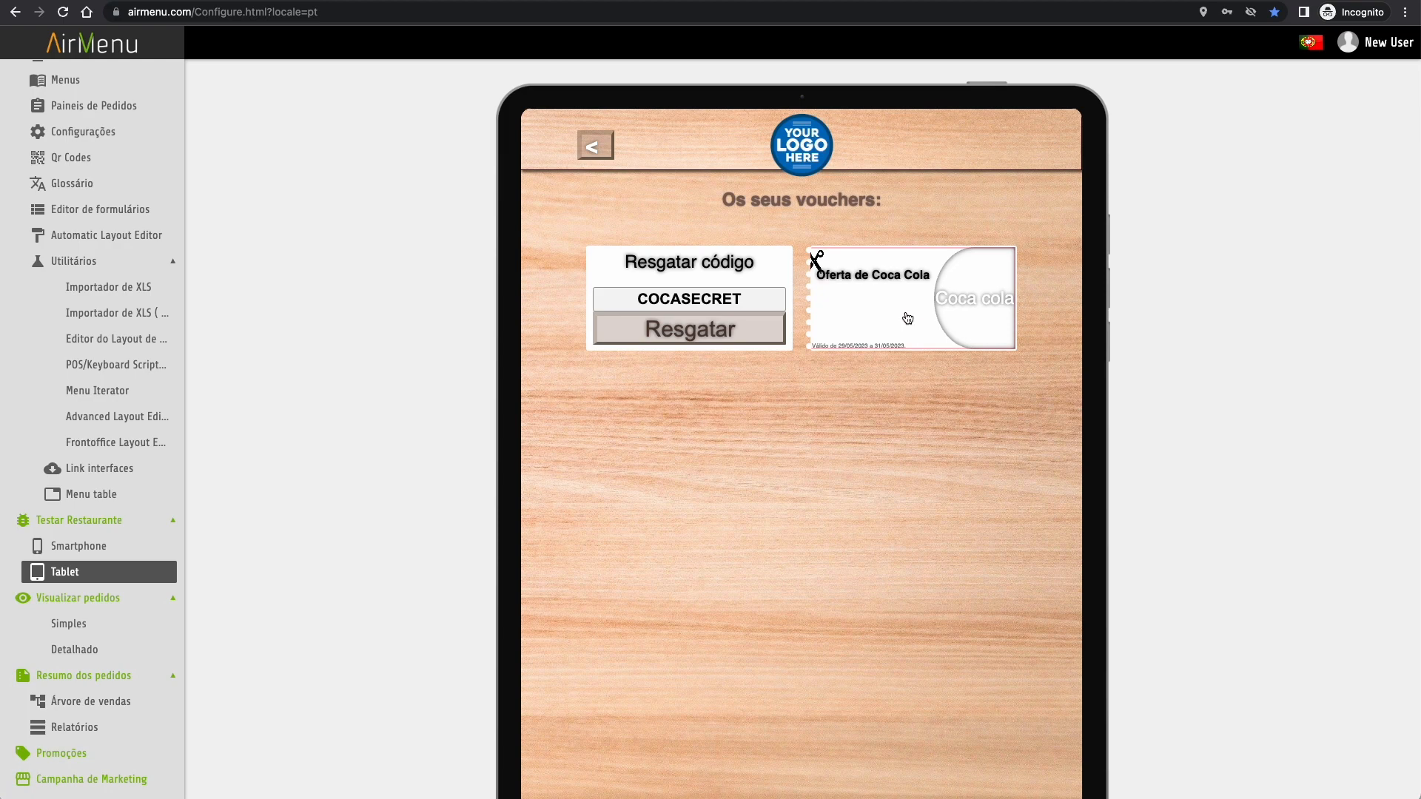
- Order Sumo de laranja natural plus the voucher's Coca cola (€4,75), then open Campanha de Marketing
click(601, 148)
click(605, 151)
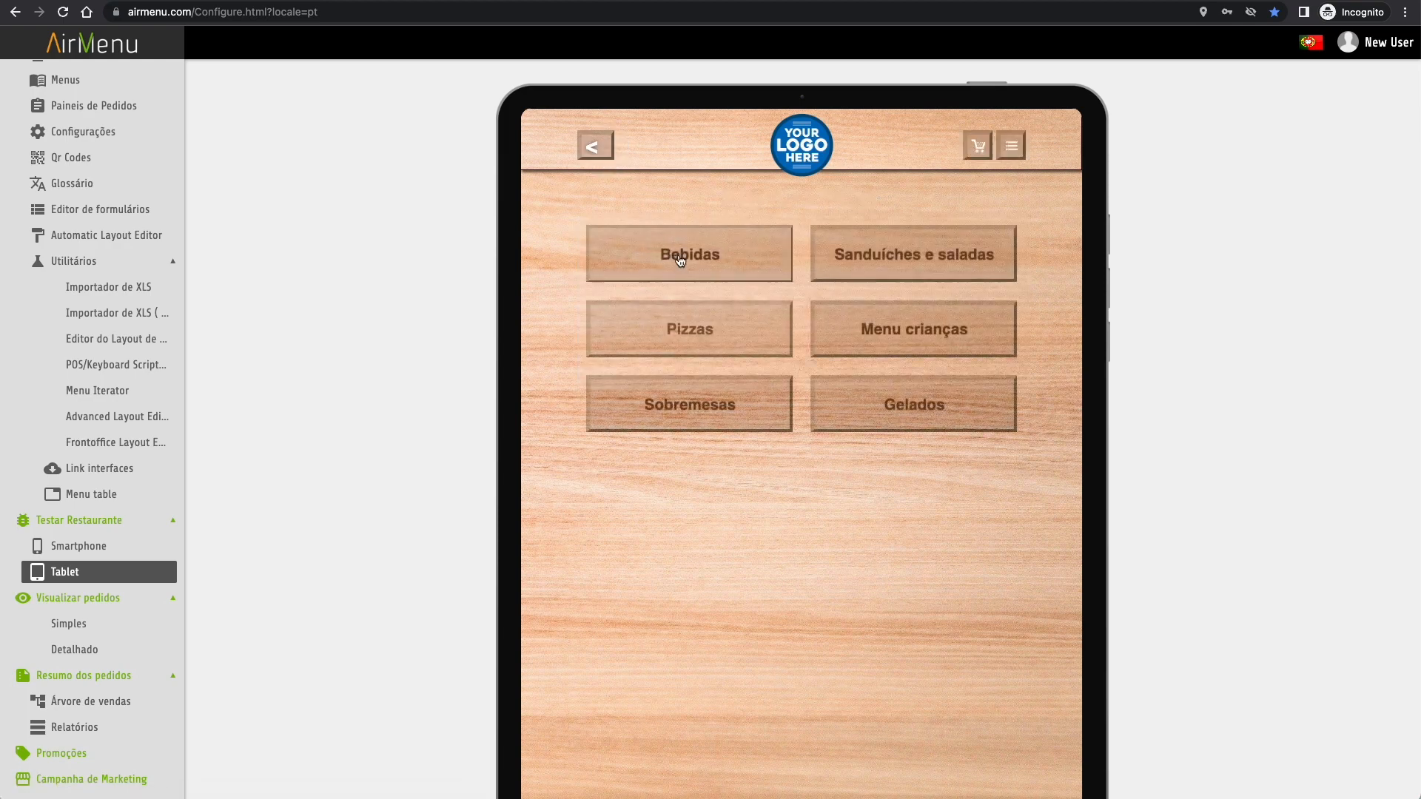
click(679, 263)
click(691, 294)
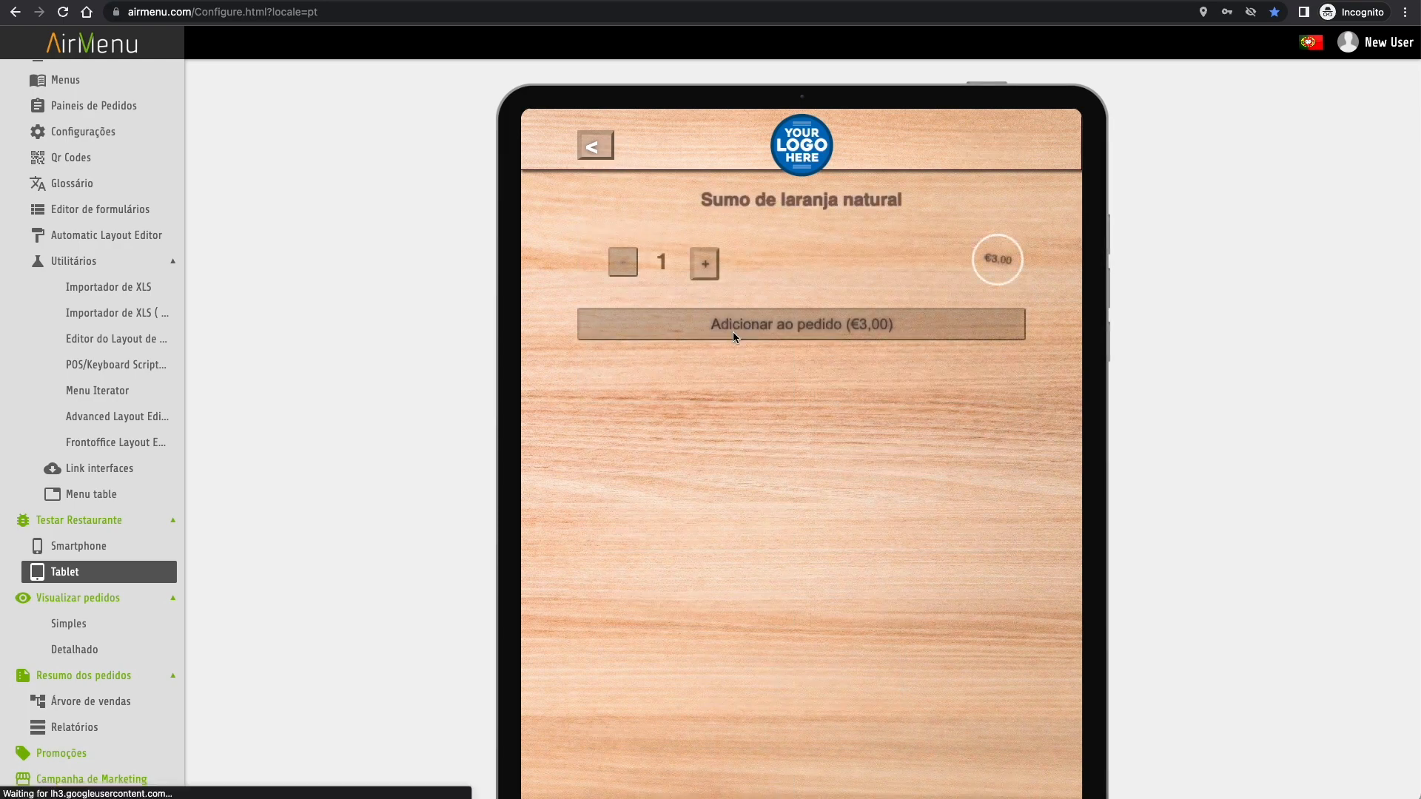
click(732, 330)
click(767, 339)
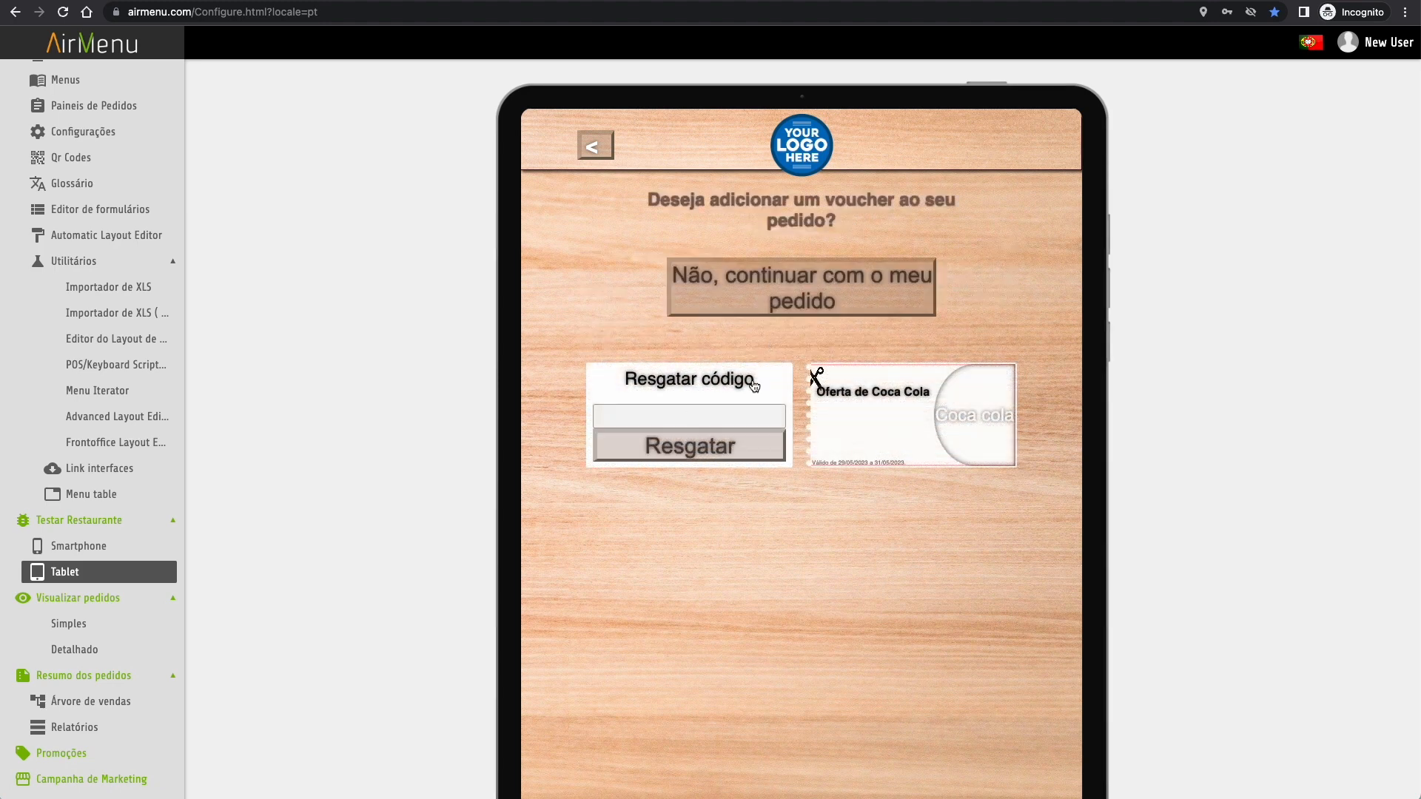
click(908, 437)
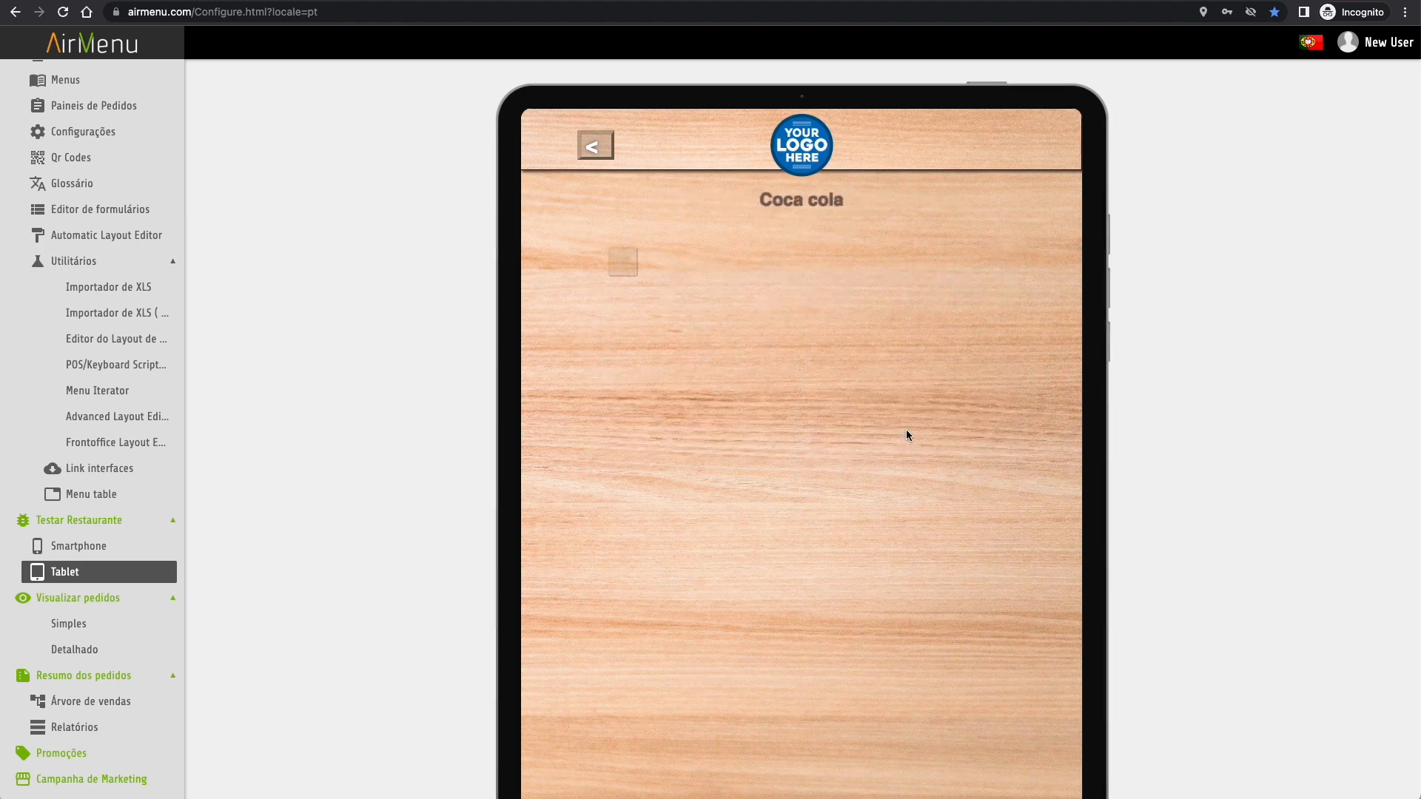
click(799, 461)
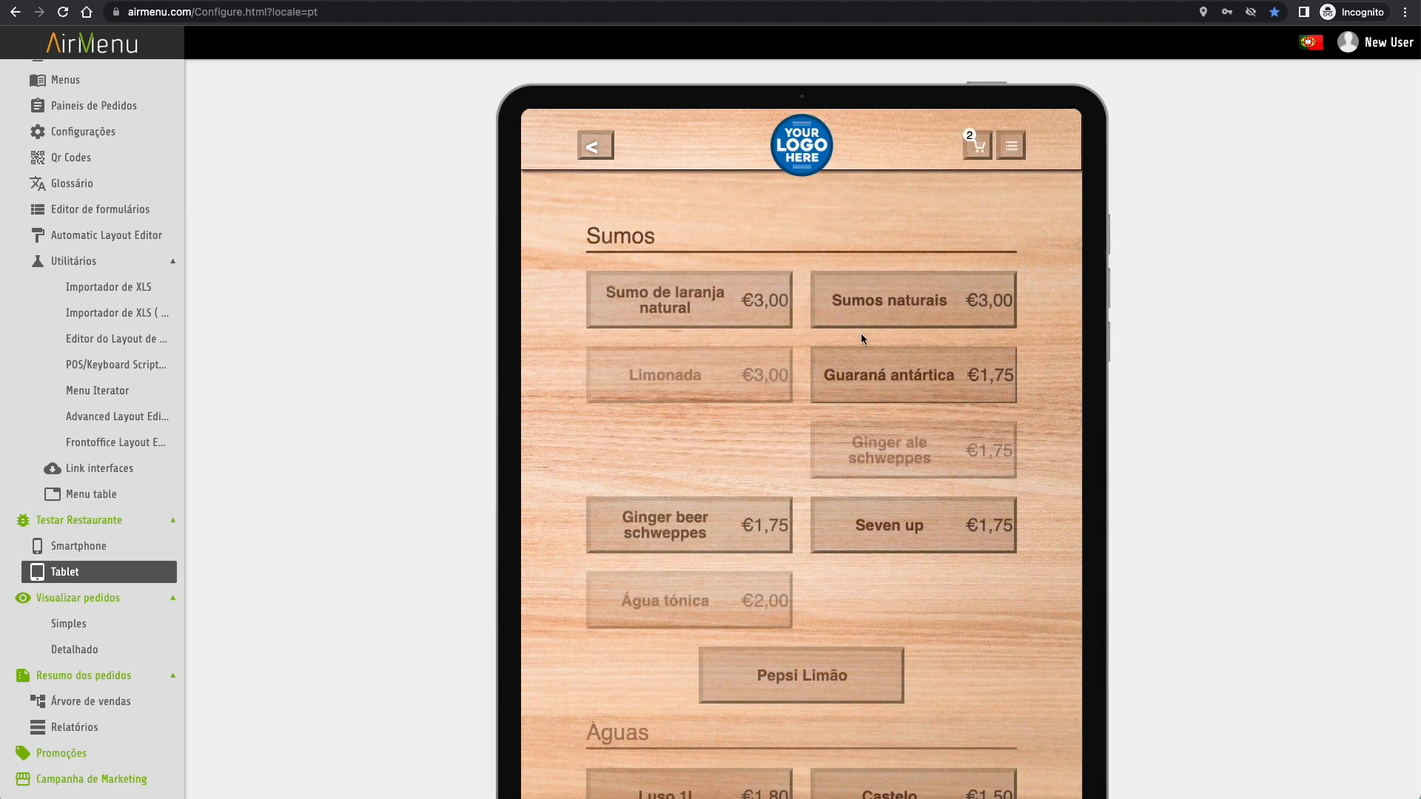
click(974, 148)
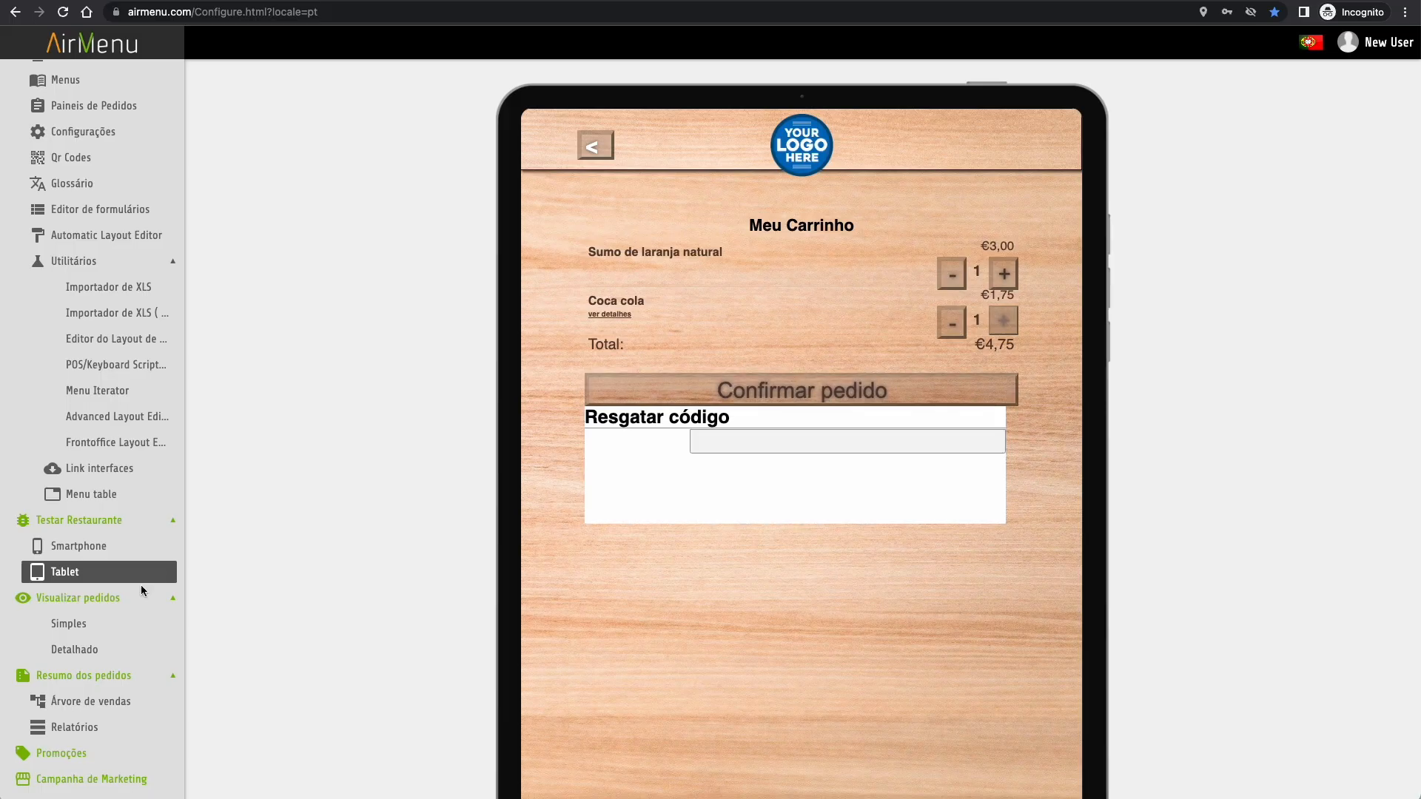
click(95, 777)
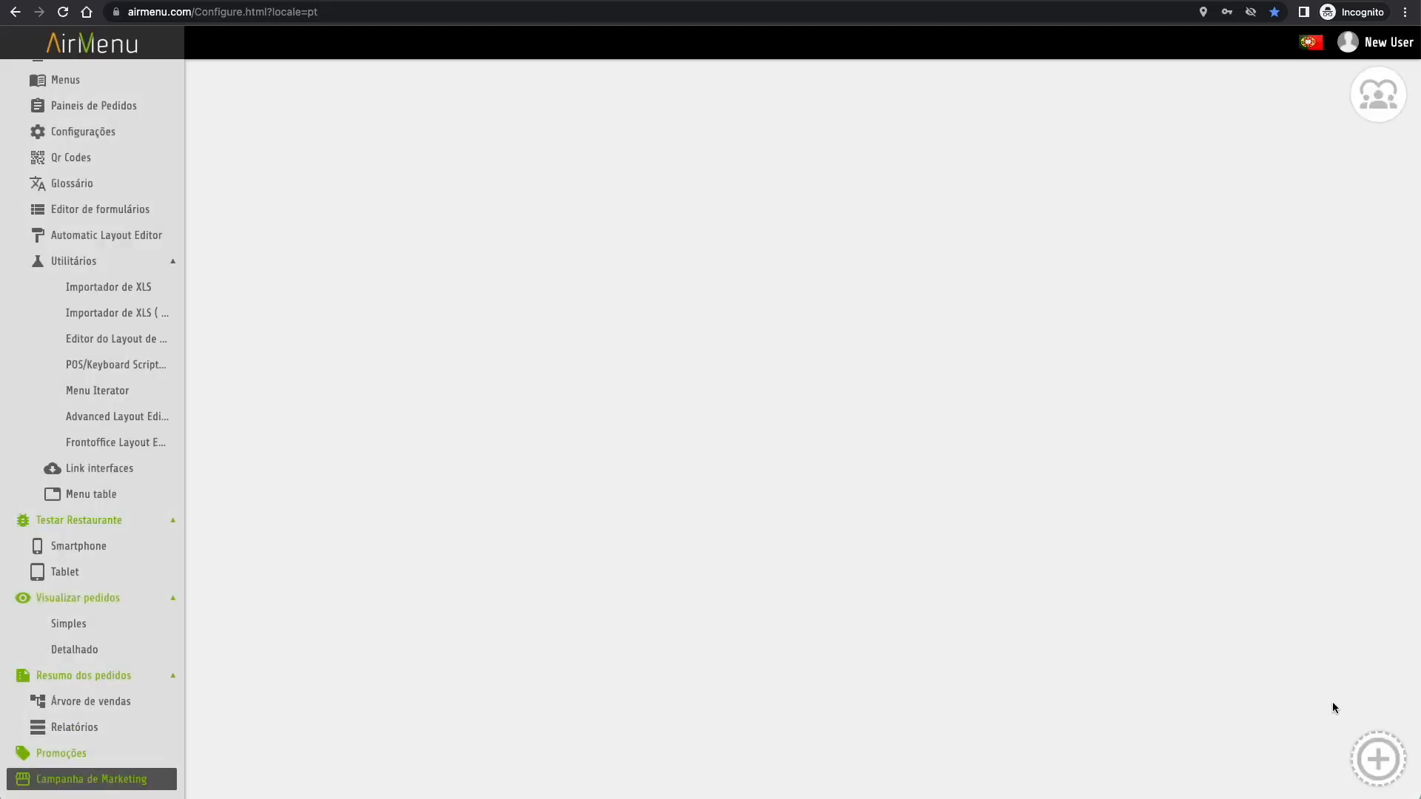
- Create a campaign titled Semanal, scheduled on a weekday and hour (Sunday 00:00), repeated 10 times
click(1378, 759)
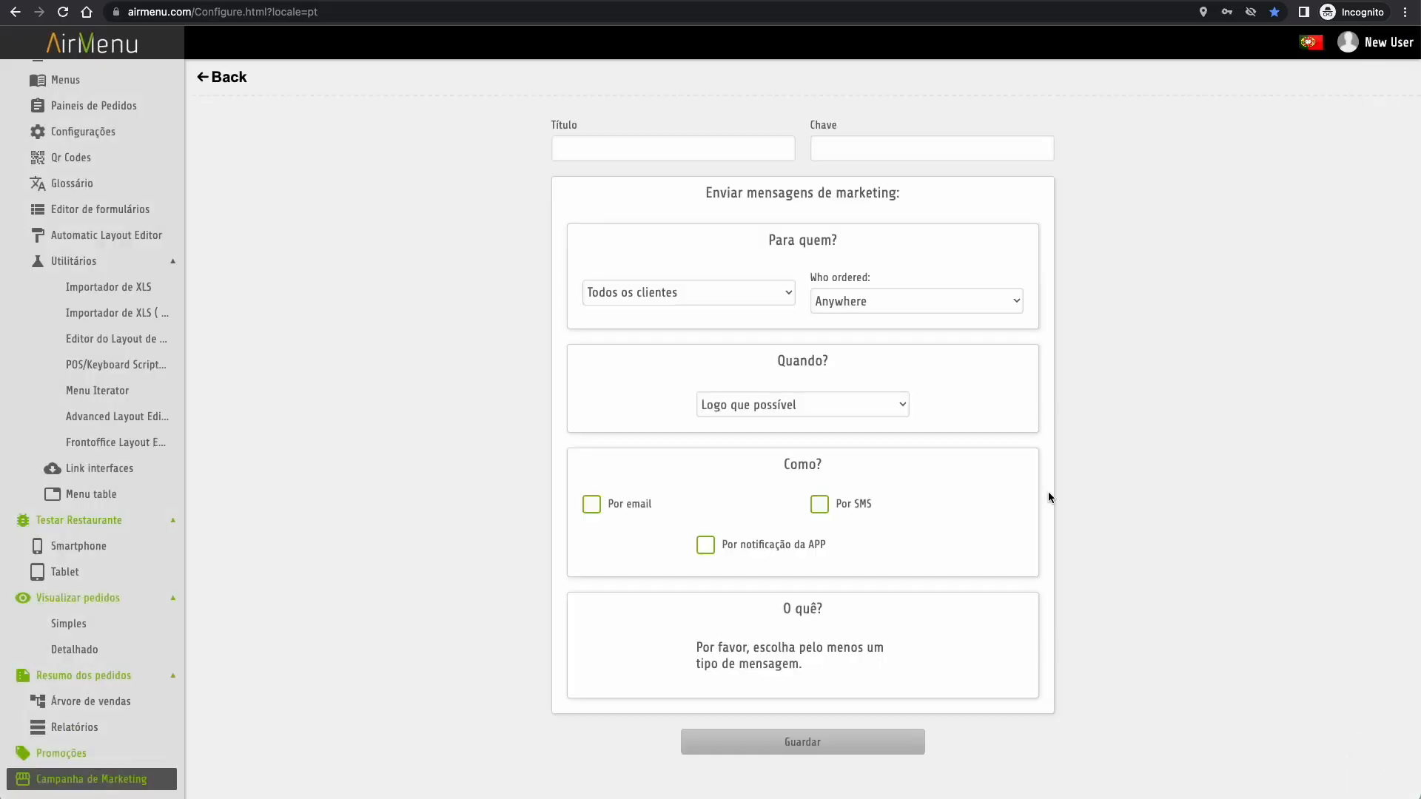
click(678, 149)
text(Semanal)
click(807, 405)
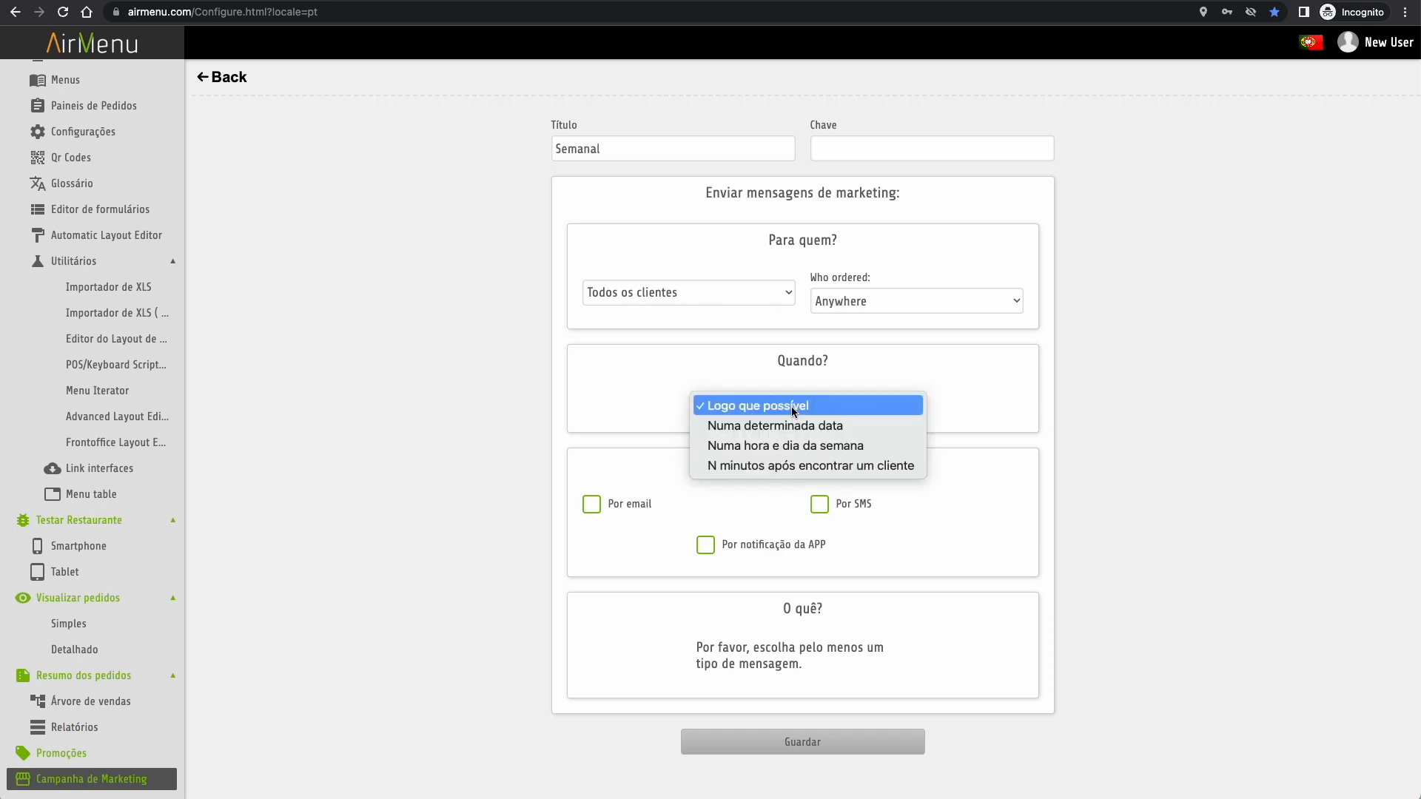
click(793, 445)
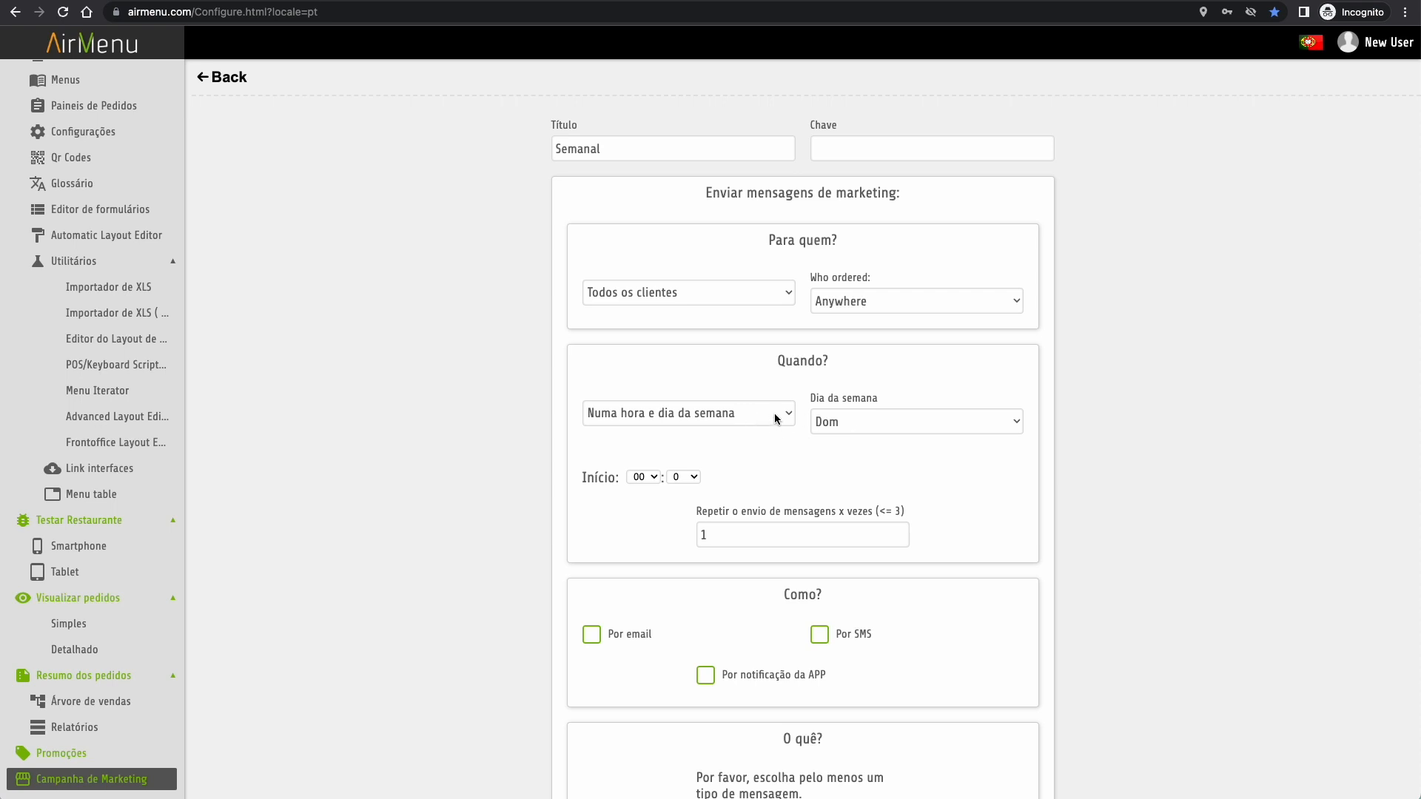
click(734, 537)
text(0)
scroll(734, 537, down, 1)
scroll(589, 510, down, 2)
- Make the Semanal campaign send by email and confirm its HTML email editor
click(590, 509)
scroll(590, 509, down, 3)
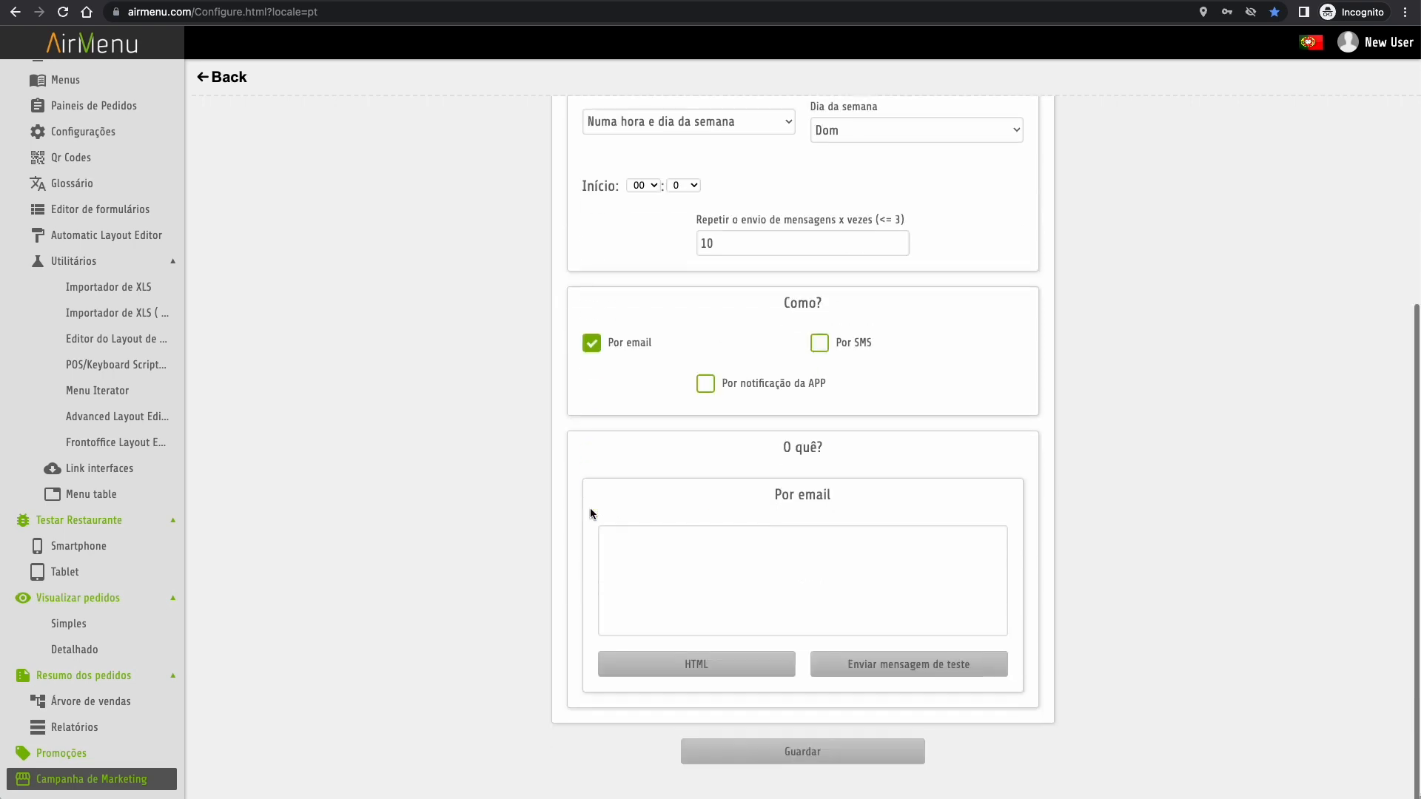
click(751, 673)
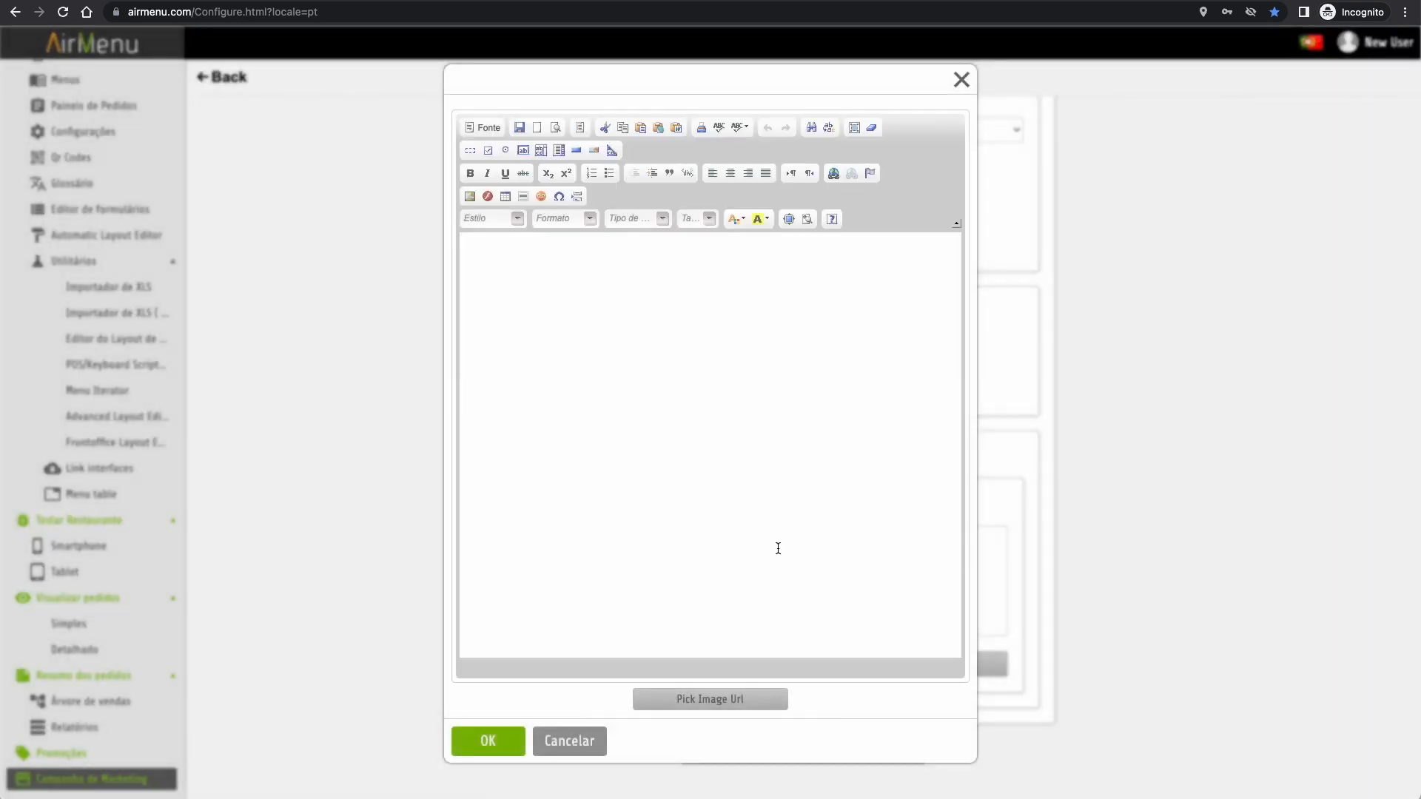
click(490, 742)
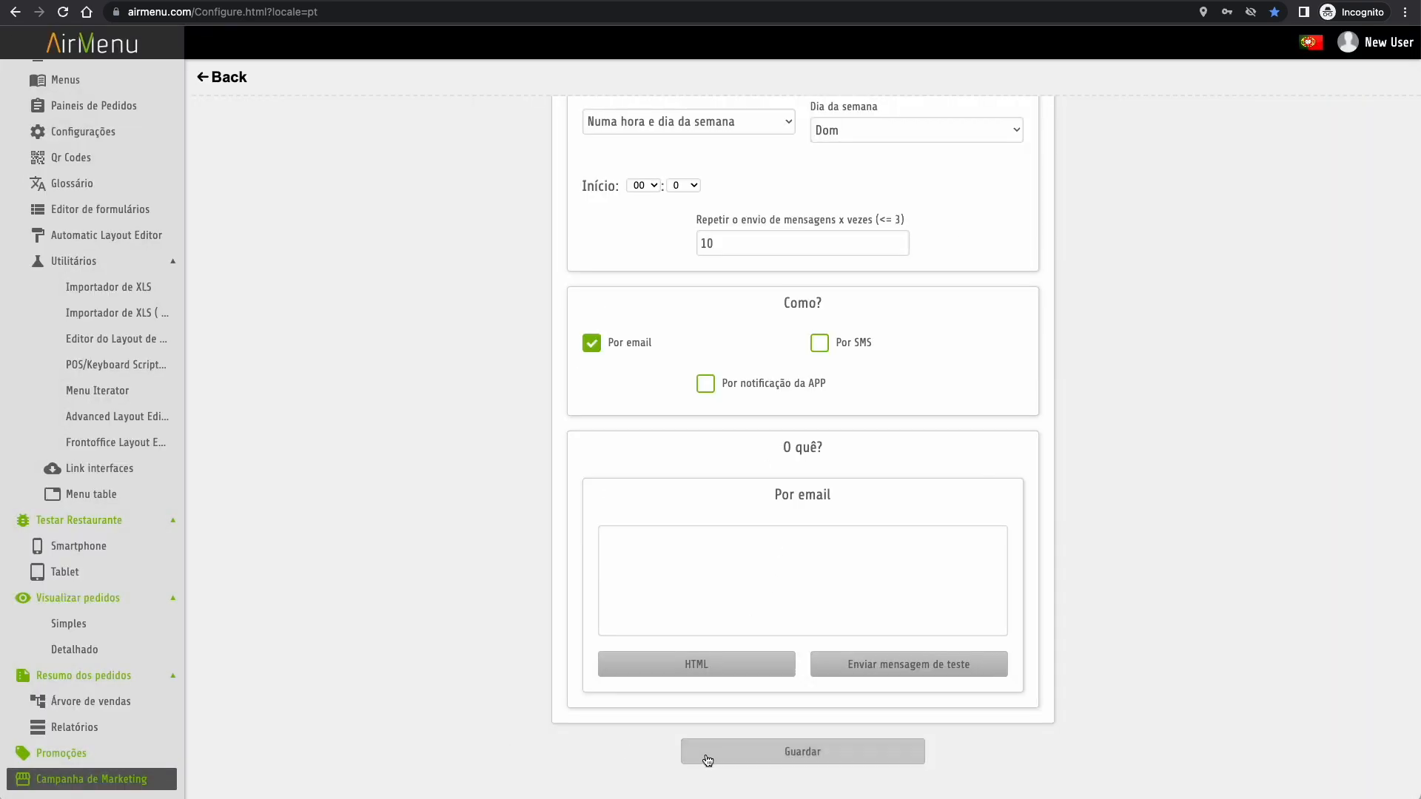